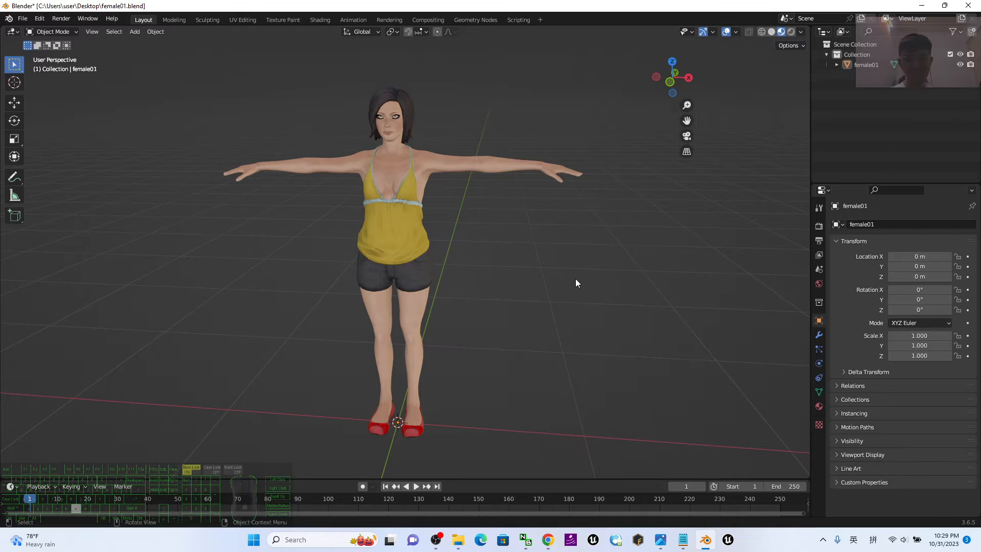
# Show the Auto-Rig Pro tools beside the 3D viewport.
pyautogui.click(804, 225)
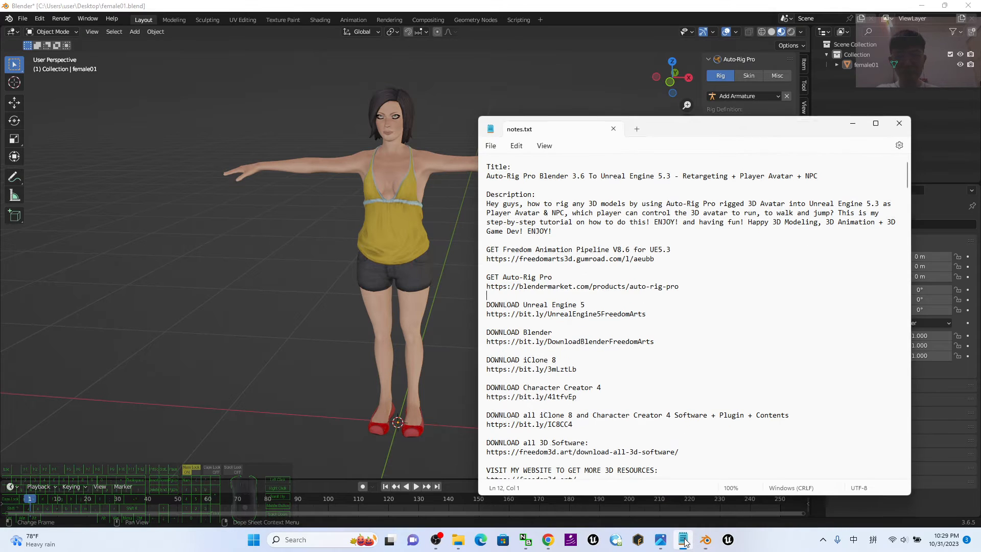
# Look up the Auto-Rig Pro product link in notes.txt, then return to Blender.
pyautogui.click(683, 539)
pyautogui.click(569, 258)
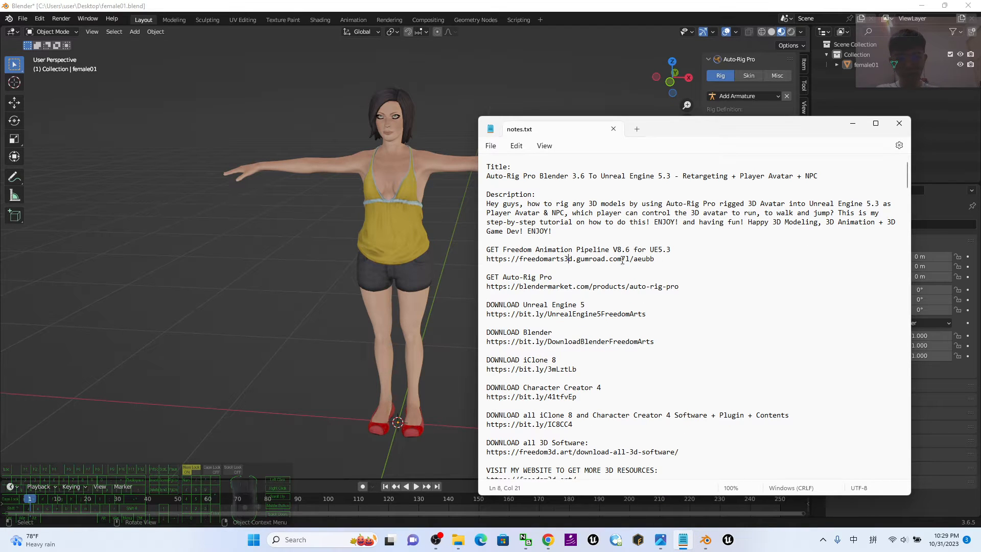
pyautogui.click(681, 286)
pyautogui.keyDown('shift'); pyautogui.click(486, 291); pyautogui.keyUp('shift')
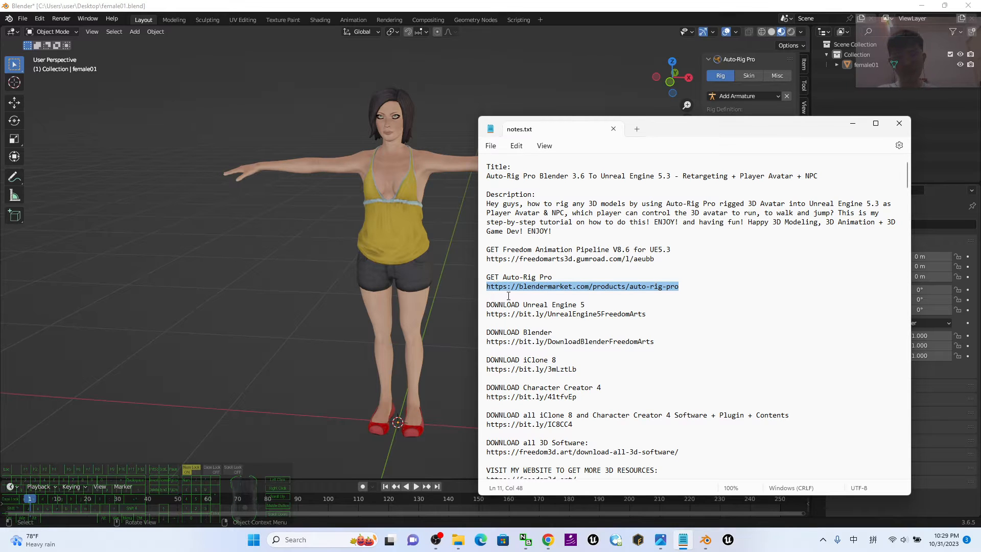
pyautogui.click(490, 286)
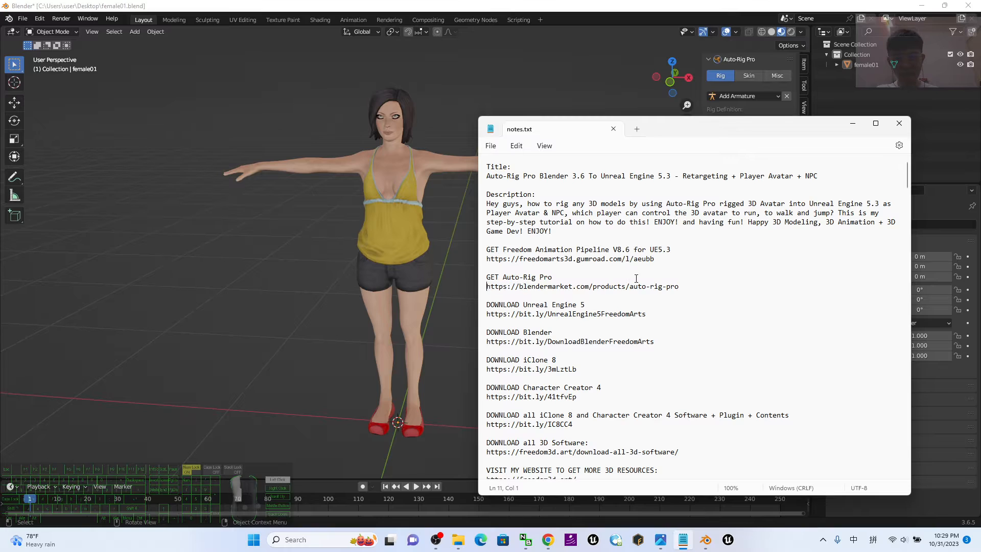
pyautogui.moveTo(487, 287); pyautogui.dragTo(681, 285)
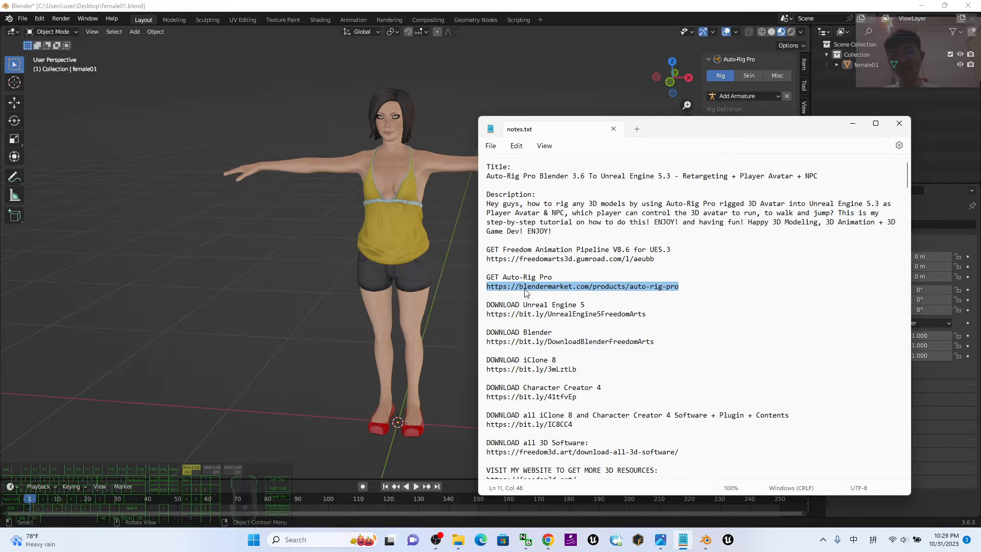
pyautogui.click(671, 292)
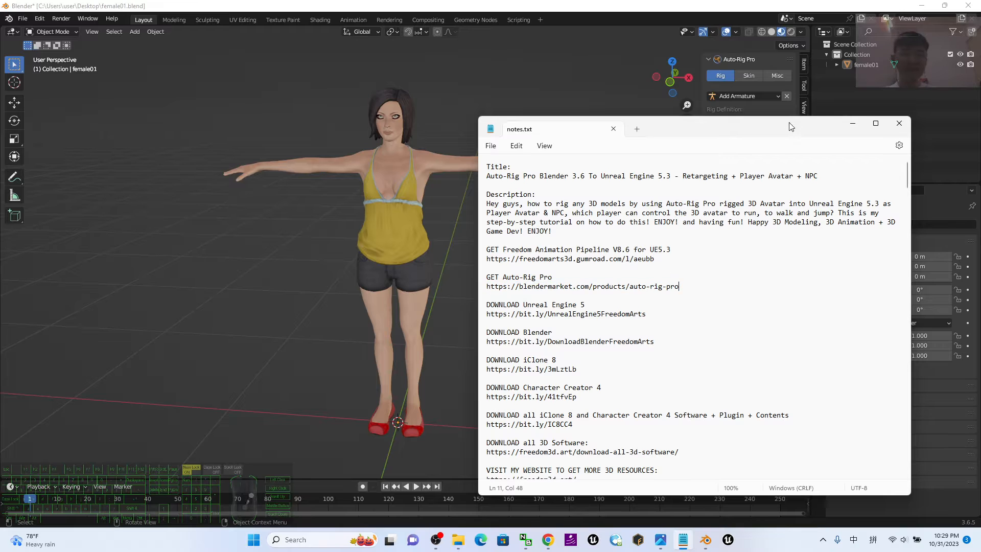
pyautogui.click(854, 124)
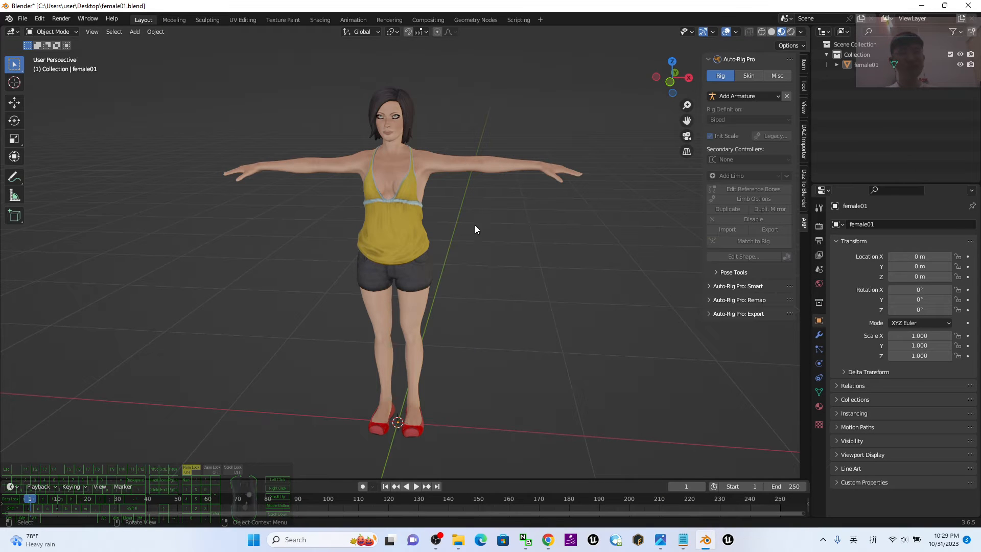
pyautogui.click(480, 167)
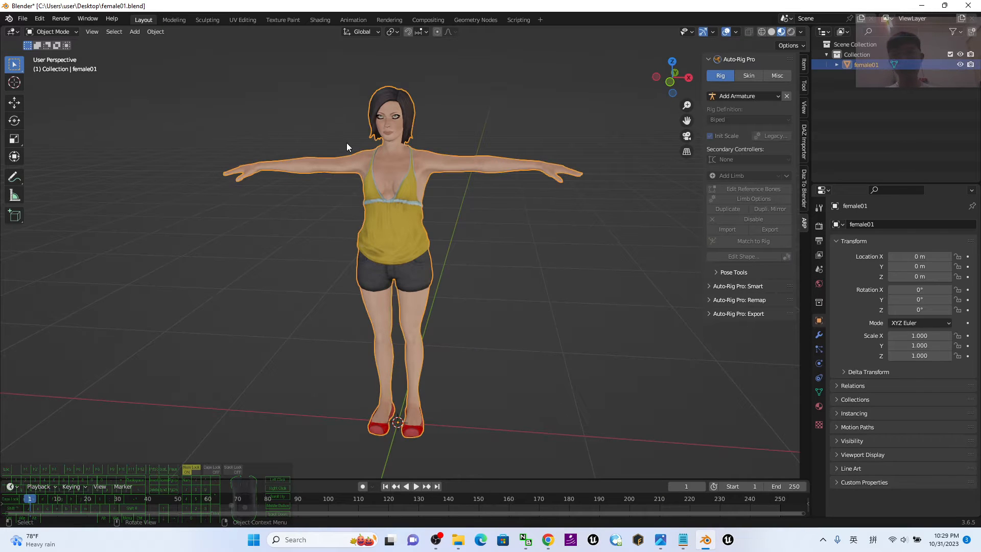
pyautogui.click(566, 213)
pyautogui.press('n')
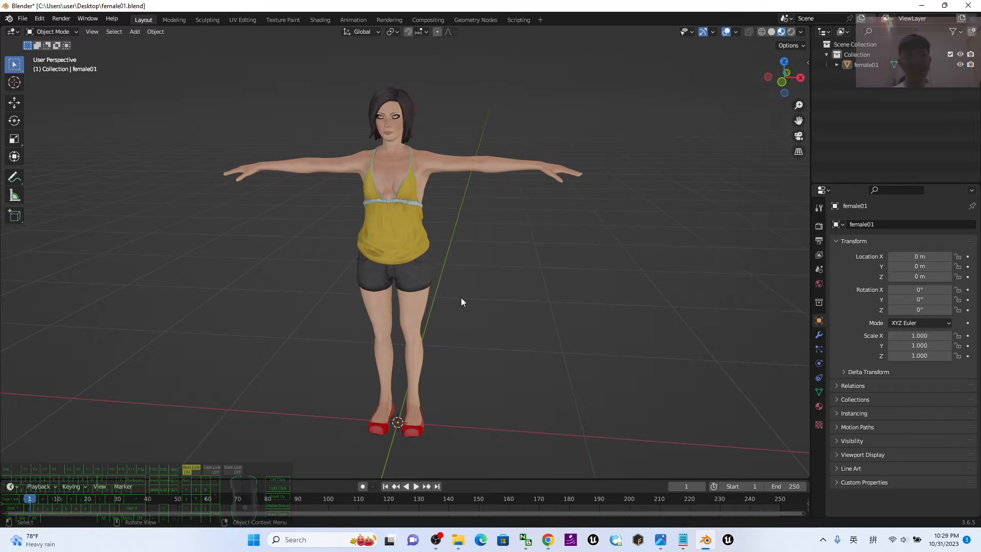
pyautogui.press('n')
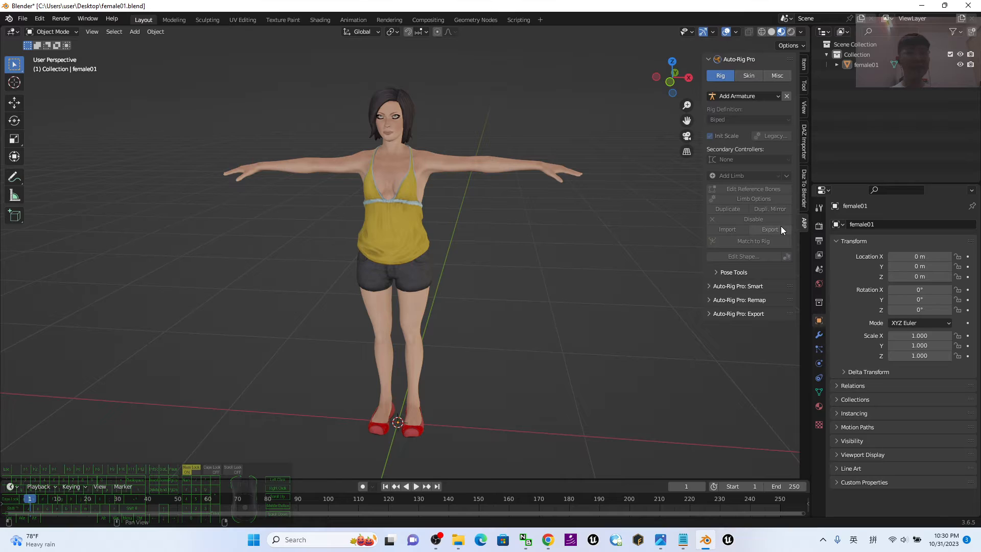
# Select the female01 character and start the Auto-Rig Pro Smart setup on it for the full body.
pyautogui.click(446, 168)
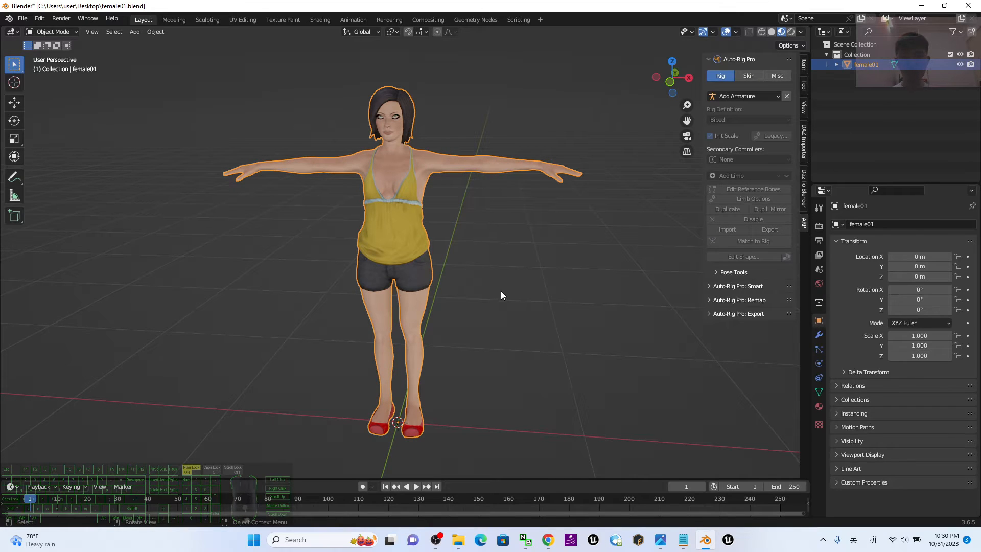
pyautogui.keyDown('shift'); pyautogui.moveTo(502, 271); pyautogui.dragTo(528, 275, button='middle'); pyautogui.keyUp('shift')
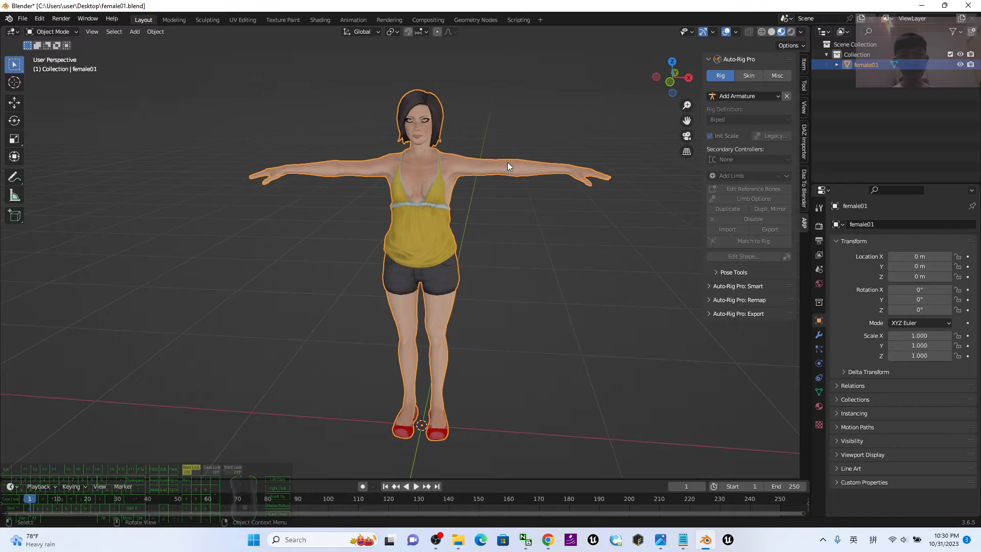
pyautogui.click(708, 287)
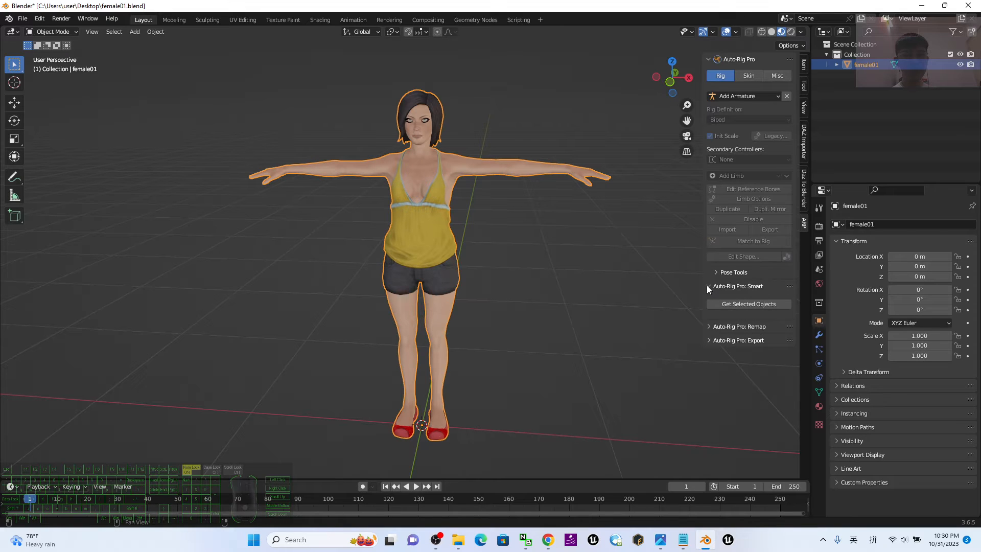
pyautogui.click(744, 305)
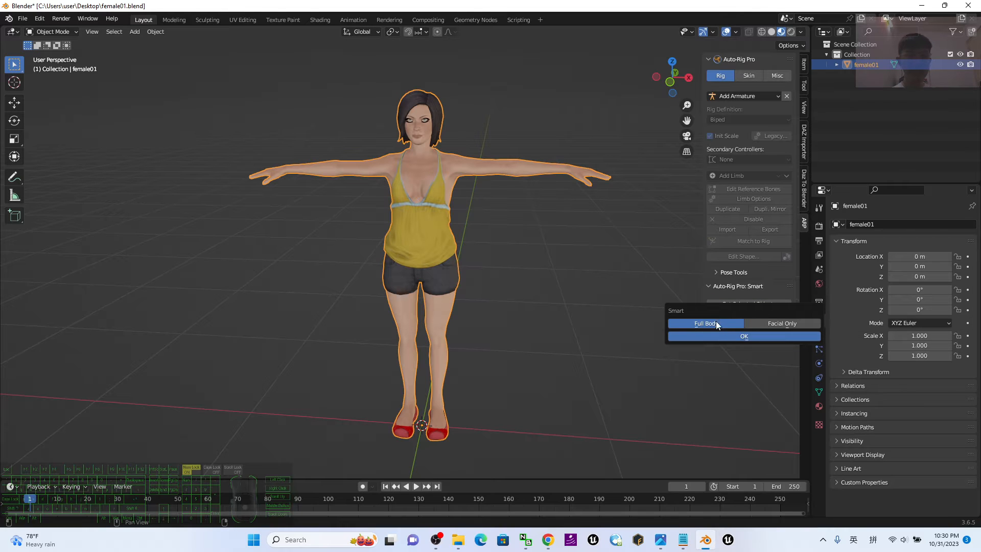
pyautogui.click(743, 336)
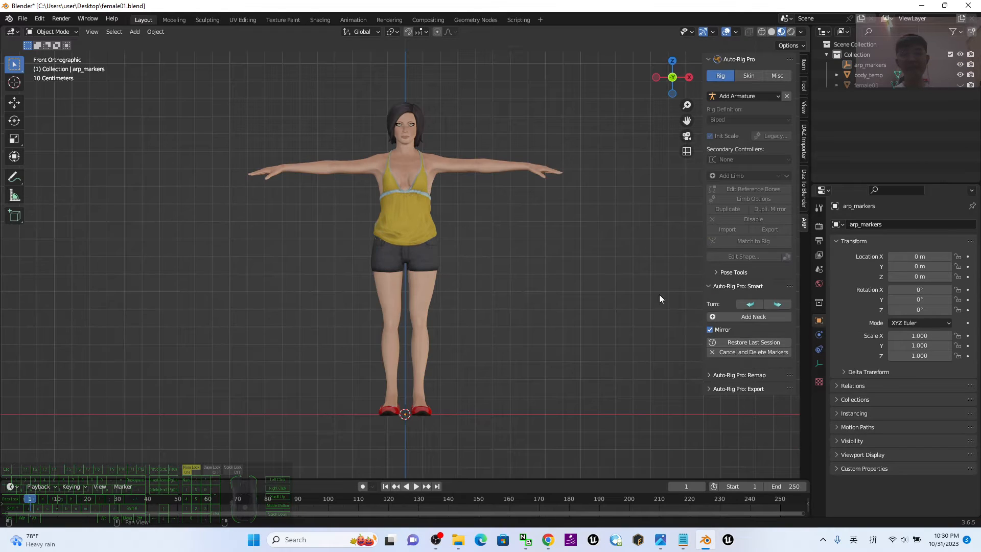
# Place the neck marker at a height of about 1.51 m and the chin marker at about 1.56 m.
pyautogui.scroll(2, 432, 211)
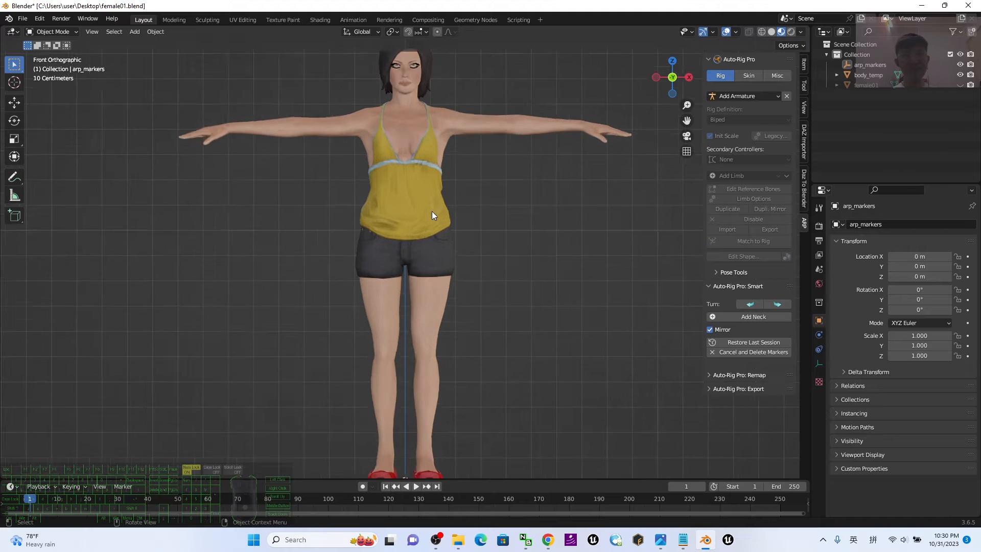
pyautogui.scroll(-1, 432, 210)
pyautogui.click(761, 317)
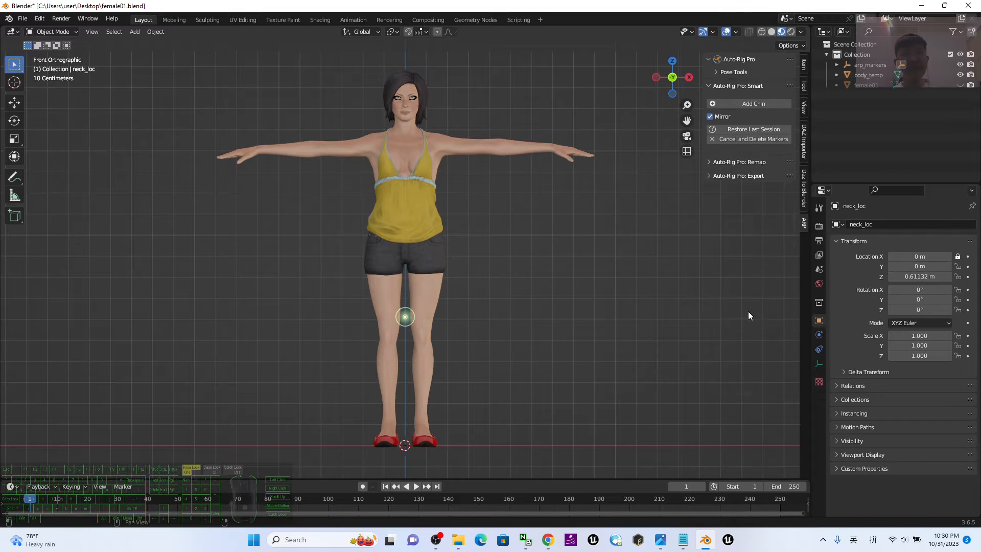
pyautogui.click(408, 129)
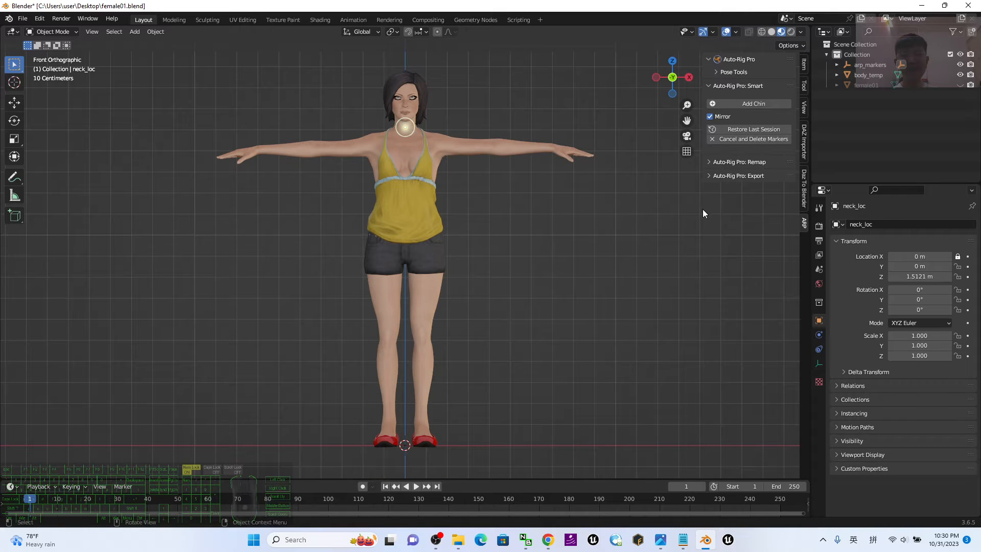
pyautogui.click(744, 102)
pyautogui.click(404, 123)
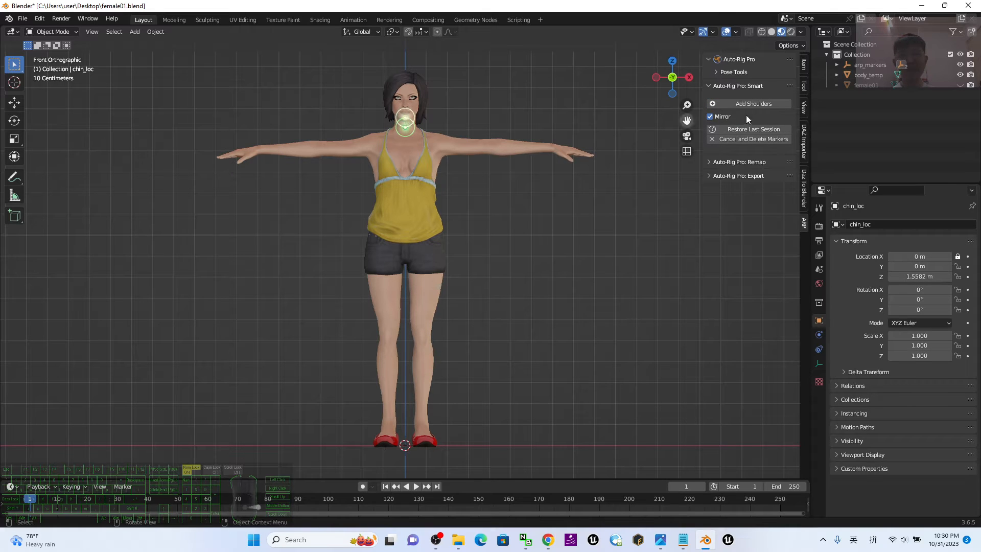
# Place mirrored shoulder markers at about X 0.19 m, Z 1.43 m and wrist markers at about X 0.70 m, Z 1.41 m.
pyautogui.click(747, 101)
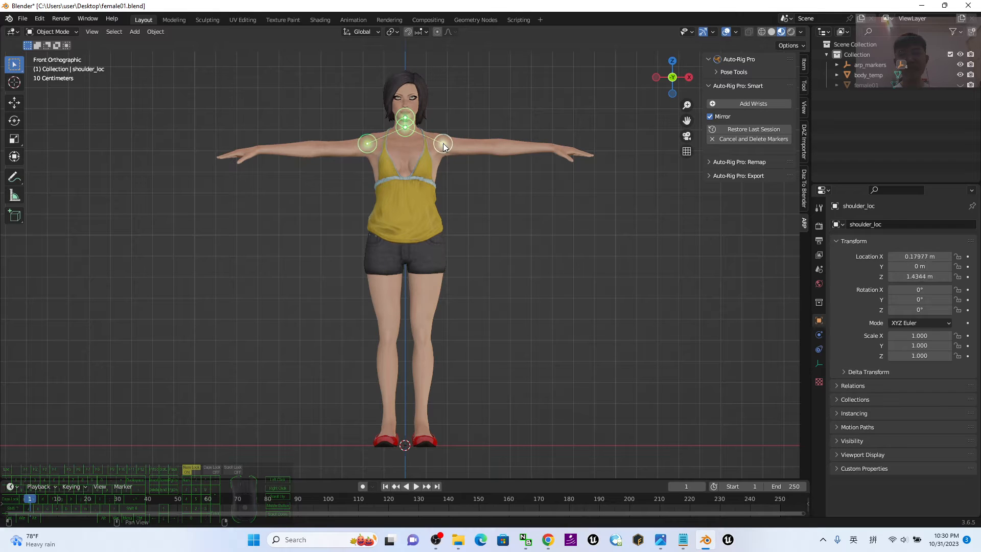
pyautogui.click(445, 144)
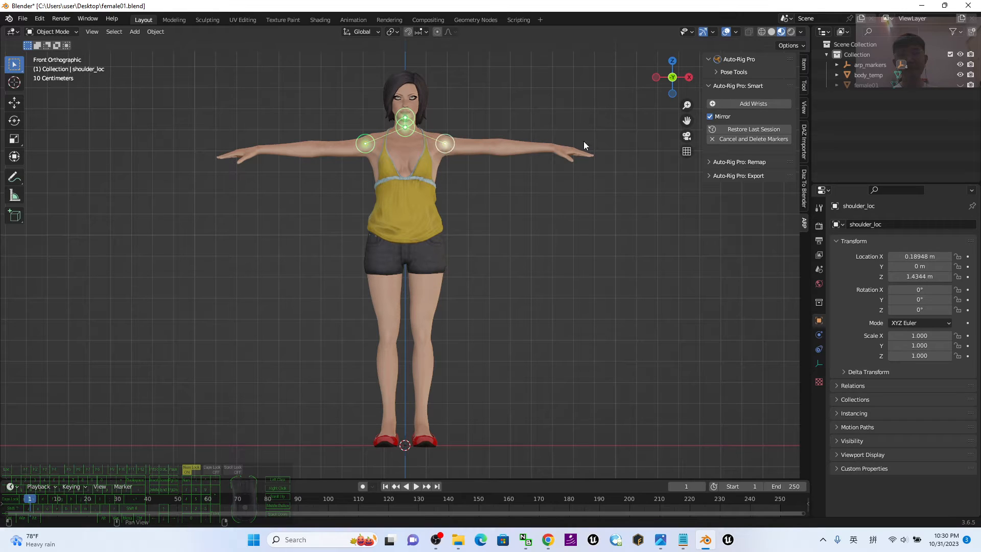
pyautogui.click(743, 103)
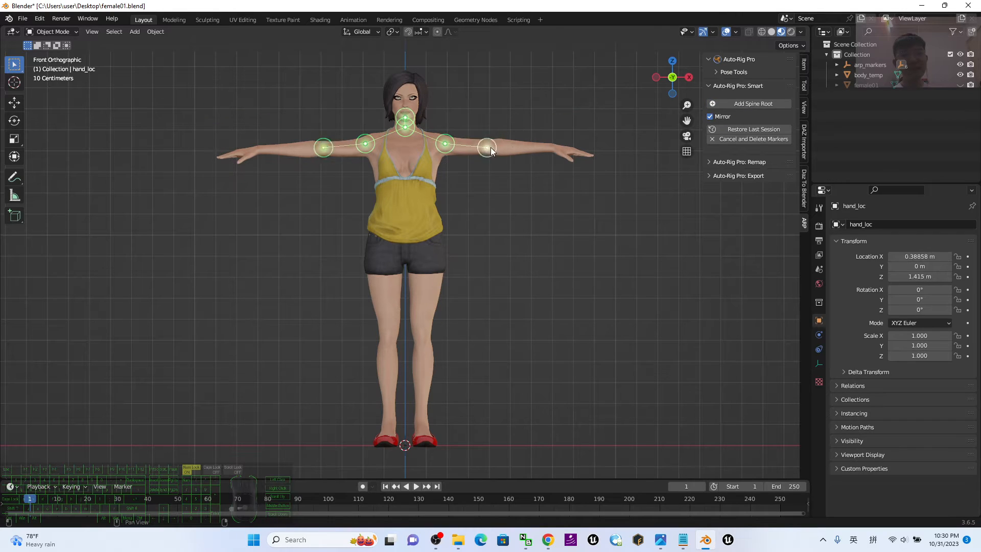
pyautogui.click(554, 149)
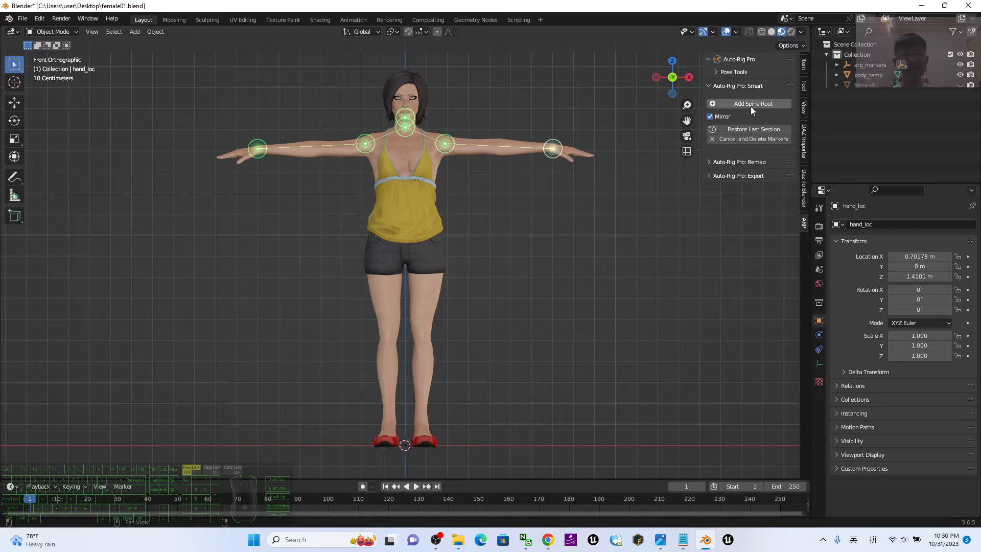
# Place the spine root marker at about Z 0.91 m and mirrored ankle markers at about X 0.085 m, Z 0.07 m.
pyautogui.click(751, 106)
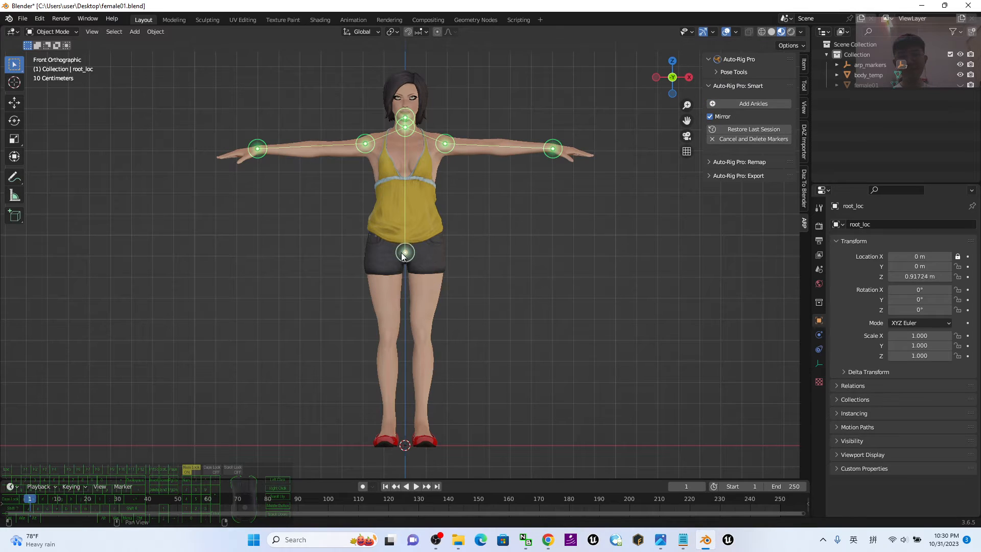
pyautogui.click(405, 254)
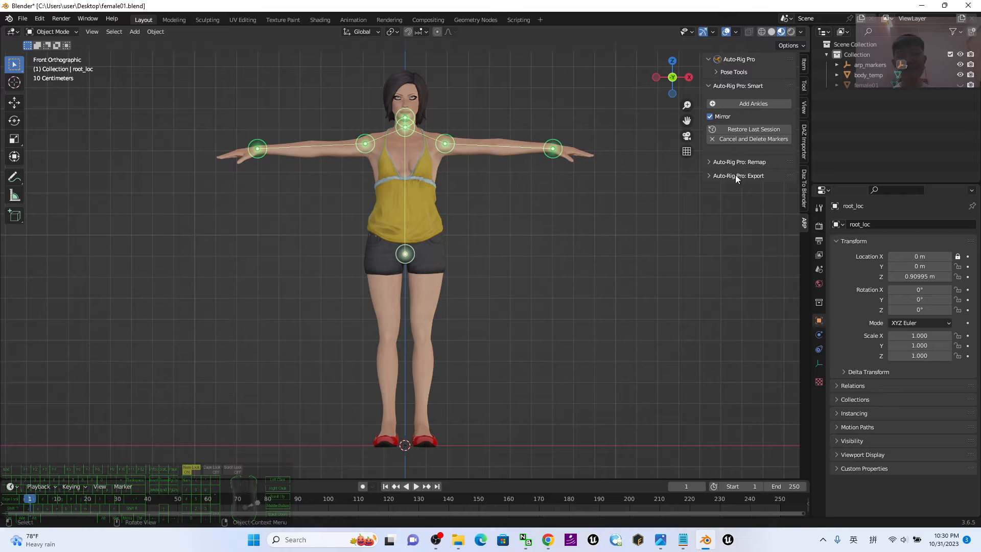
pyautogui.click(761, 105)
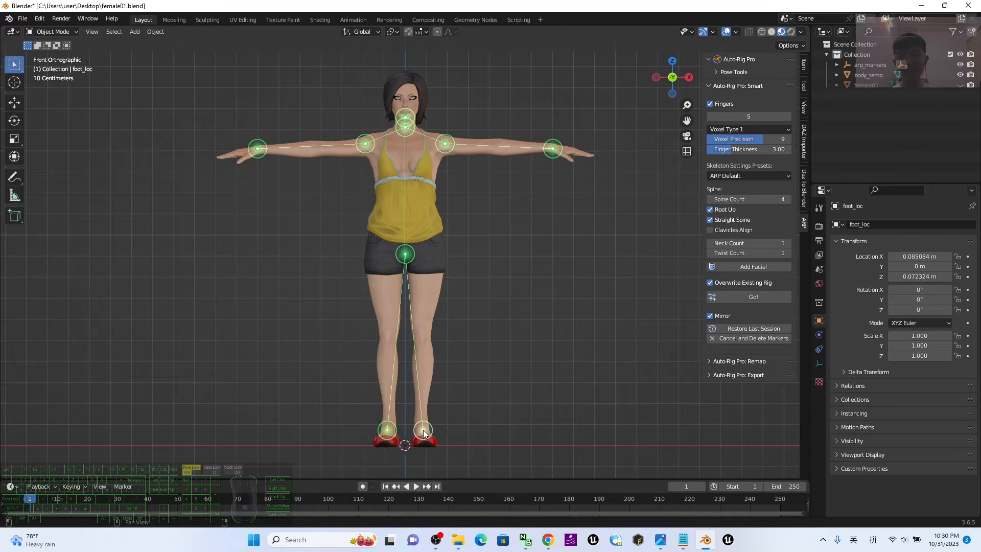
pyautogui.click(424, 434)
# Generate the reference skeleton from the placed markers, with five fingers and the ARP Default skeleton settings.
pyautogui.click(762, 299)
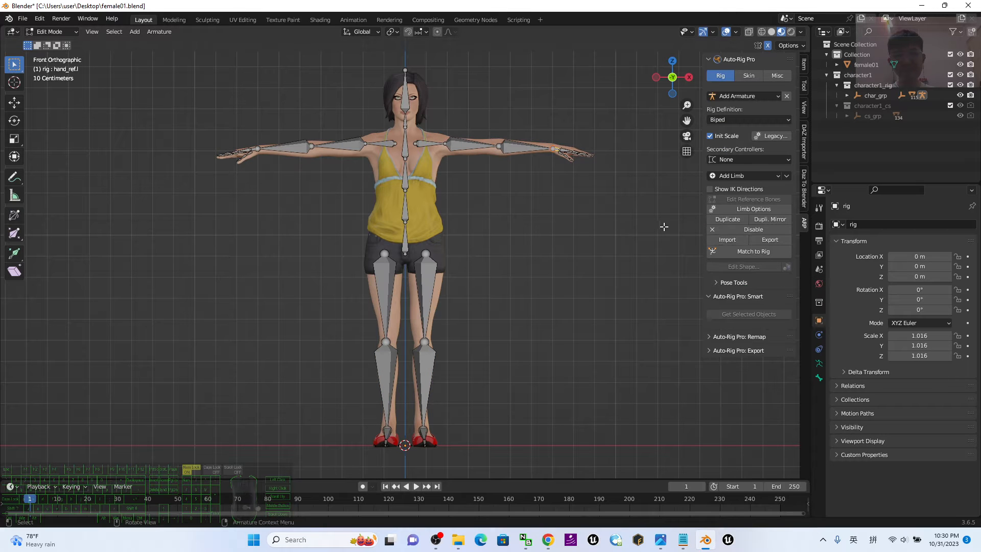
# Move the left knee joint of the reference skeleton slightly backward along the Y axis.
pyautogui.moveTo(560, 264); pyautogui.dragTo(508, 249, button='middle')
pyautogui.scroll(4, 508, 250)
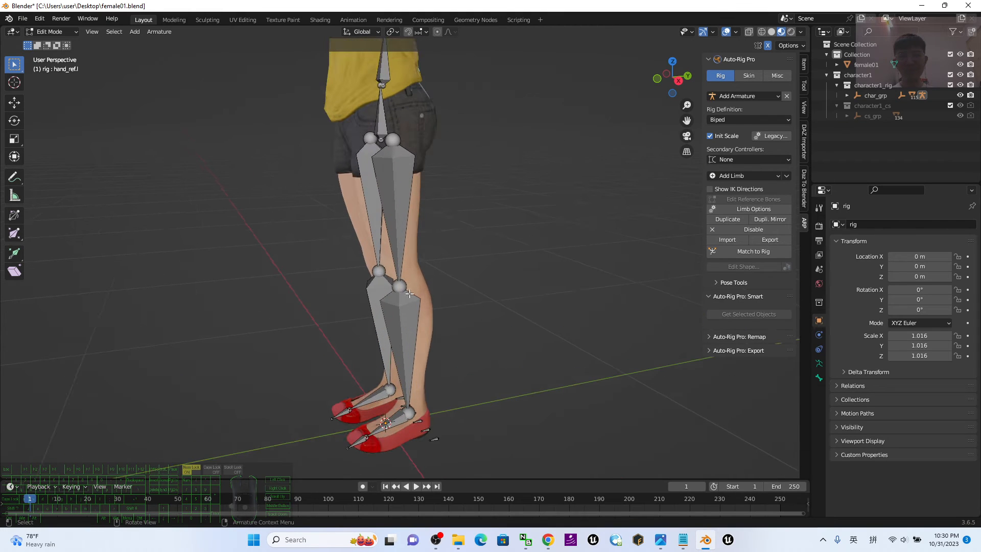
pyautogui.click(400, 285)
pyautogui.click(14, 104)
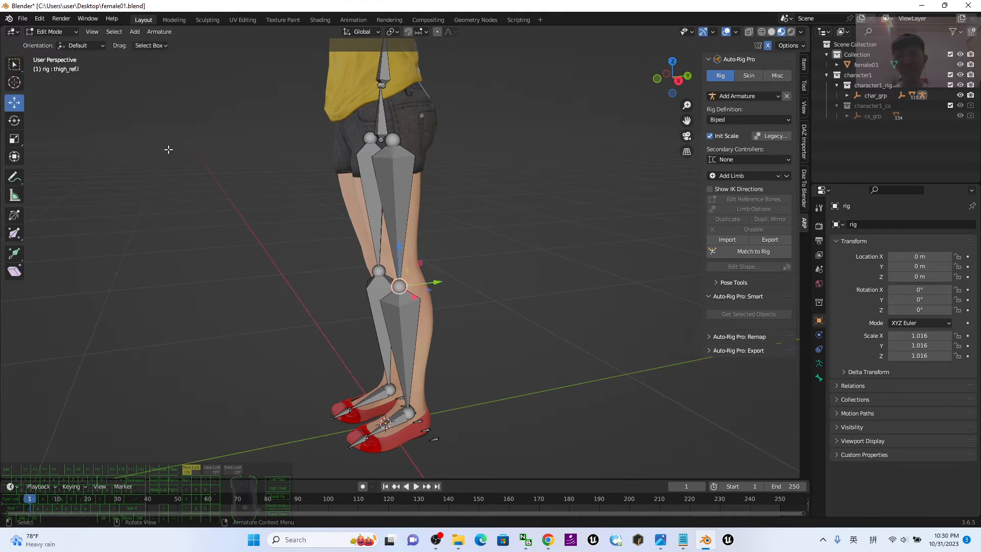
pyautogui.moveTo(433, 281); pyautogui.dragTo(442, 281)
# Move the left ankle joint of the reference skeleton slightly backward in the Y-Z plane.
pyautogui.moveTo(548, 327)
pyautogui.mouseDown(button='middle')
pyautogui.moveTo(536, 335)
pyautogui.moveTo(547, 321)
pyautogui.mouseUp(button='middle')
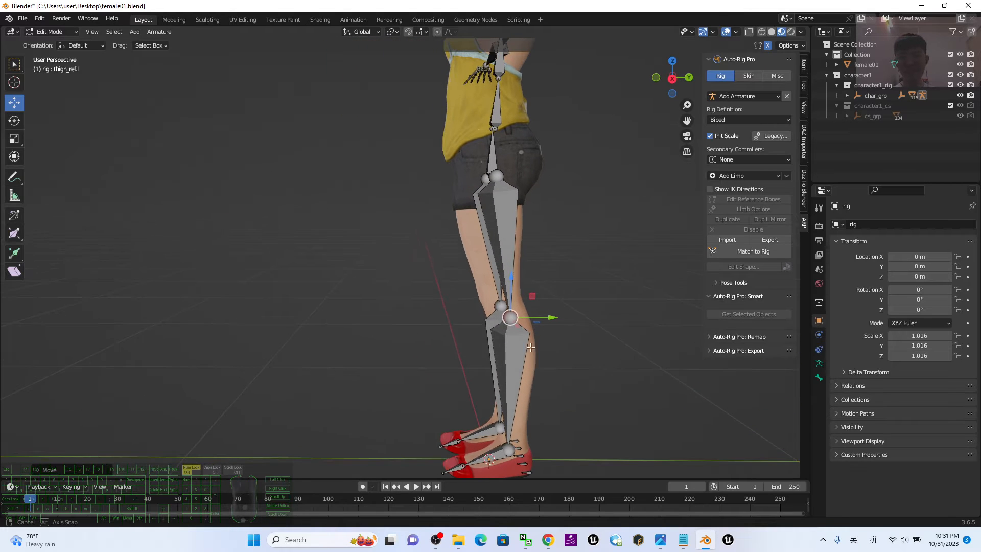
pyautogui.click(507, 450)
pyautogui.moveTo(531, 431); pyautogui.dragTo(540, 436)
# Reposition the right knee joint of the reference skeleton slightly in the Y-Z plane.
pyautogui.moveTo(631, 319); pyautogui.dragTo(714, 332, button='middle')
pyautogui.scroll(-2, 327, 333)
pyautogui.moveTo(326, 333); pyautogui.dragTo(327, 364, button='middle')
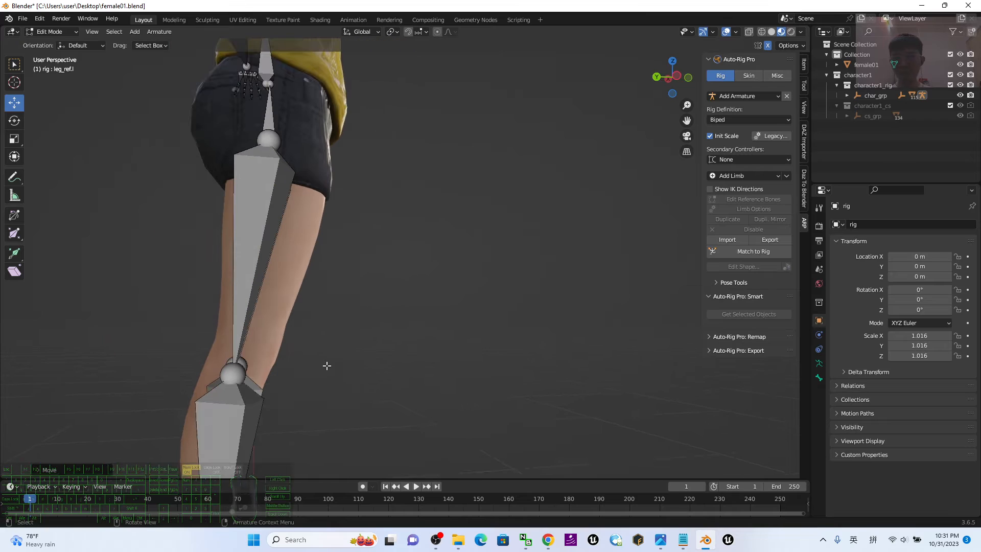
pyautogui.click(230, 374)
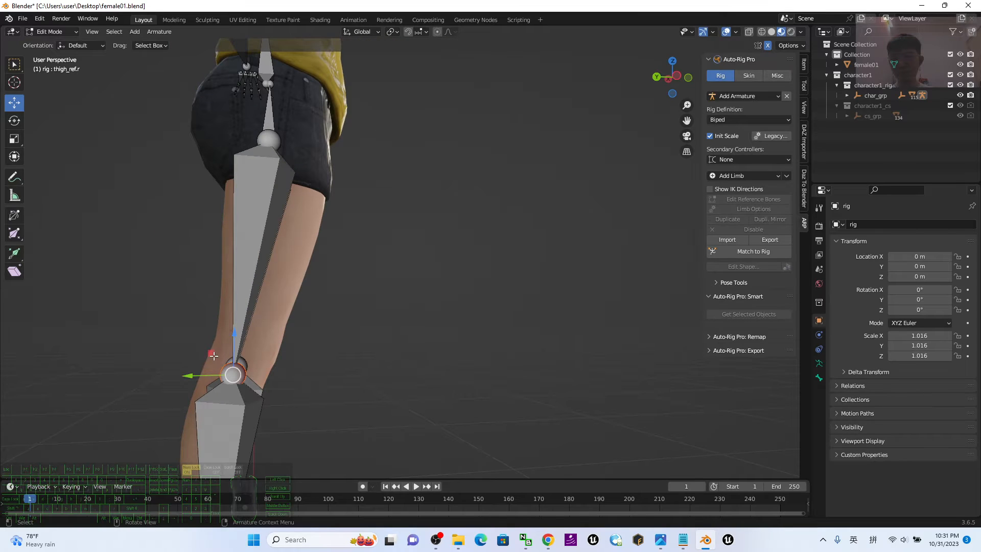
pyautogui.moveTo(216, 353); pyautogui.dragTo(225, 331)
pyautogui.scroll(-6, 368, 358)
pyautogui.moveTo(486, 346); pyautogui.dragTo(462, 314, button='middle')
pyautogui.scroll(2, 410, 293)
pyautogui.scroll(-1, 405, 276)
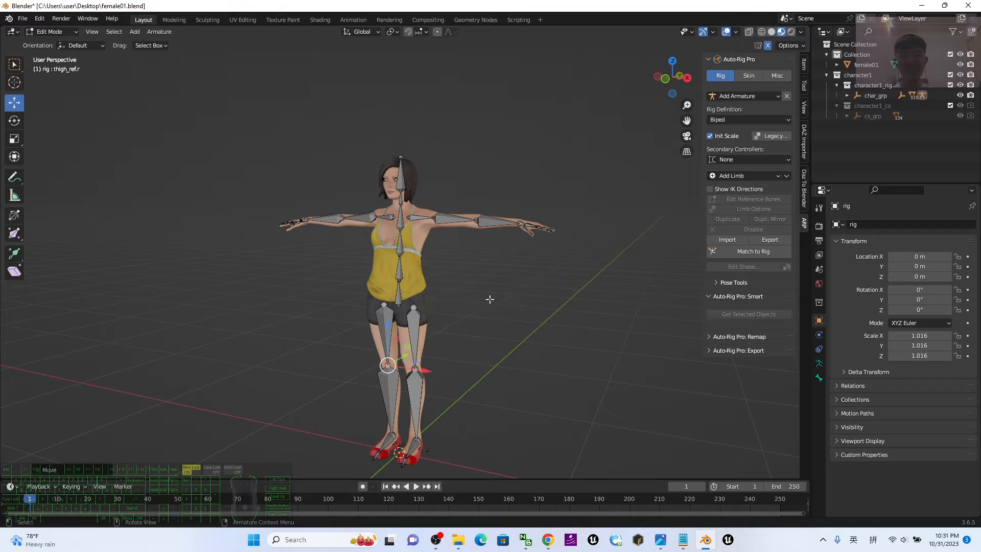
# Match the control rig to the adjusted reference bones.
pyautogui.click(750, 251)
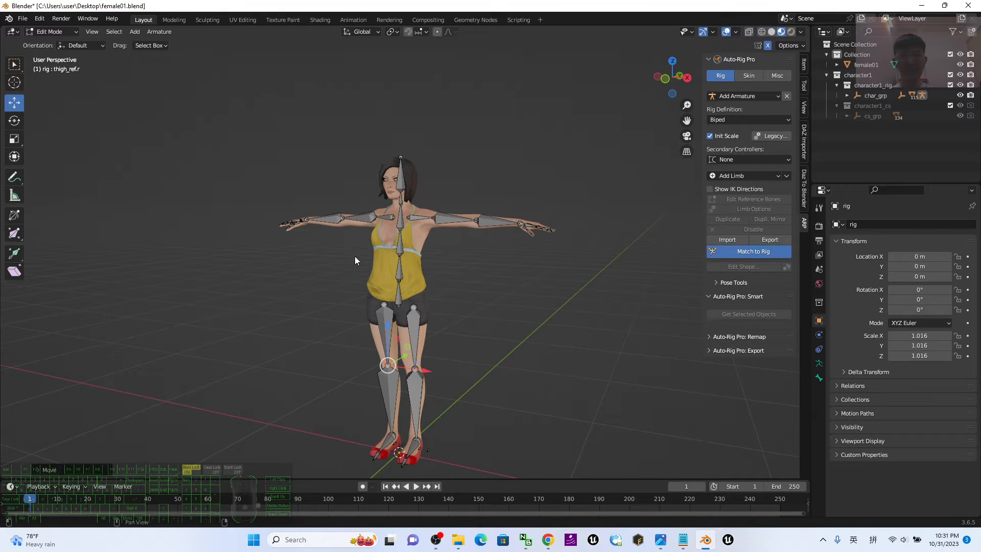
pyautogui.scroll(-3, 459, 296)
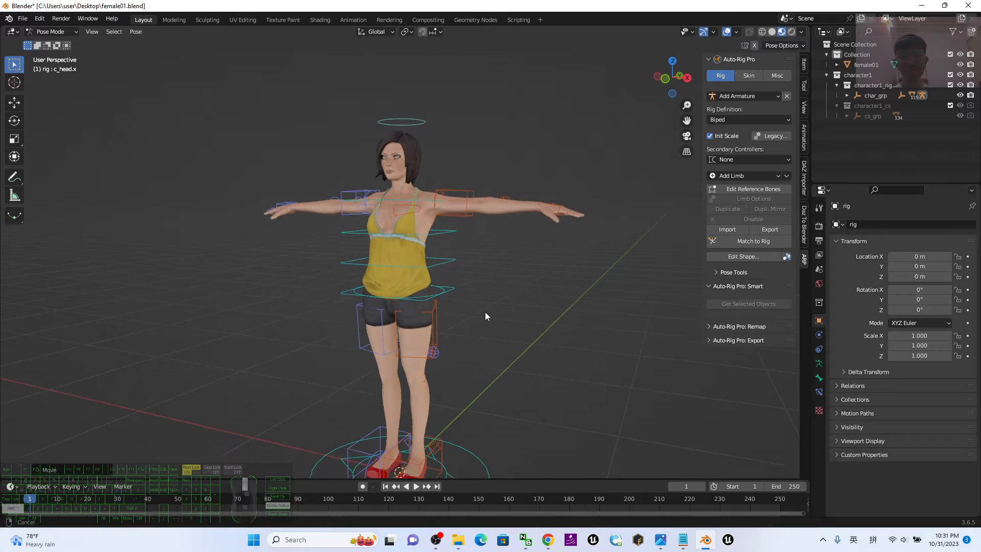
pyautogui.keyDown('shift'); pyautogui.moveTo(485, 312); pyautogui.dragTo(486, 304, button='middle'); pyautogui.keyUp('shift')
# Return to Object Mode and bind the female01 mesh to the rig with the Heat Maps engine and the existing binding options.
pyautogui.click(749, 76)
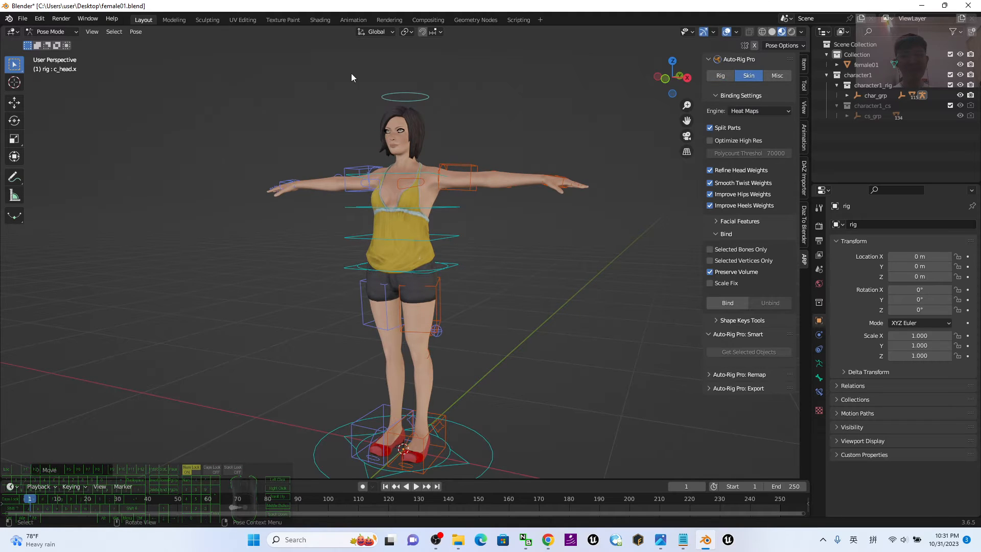
pyautogui.click(51, 31)
pyautogui.click(56, 44)
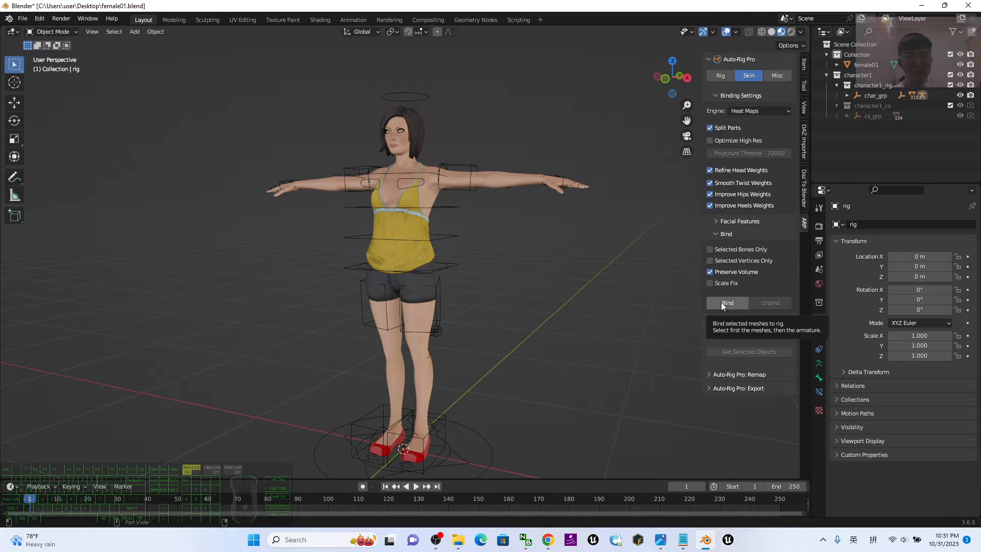
pyautogui.click(498, 176)
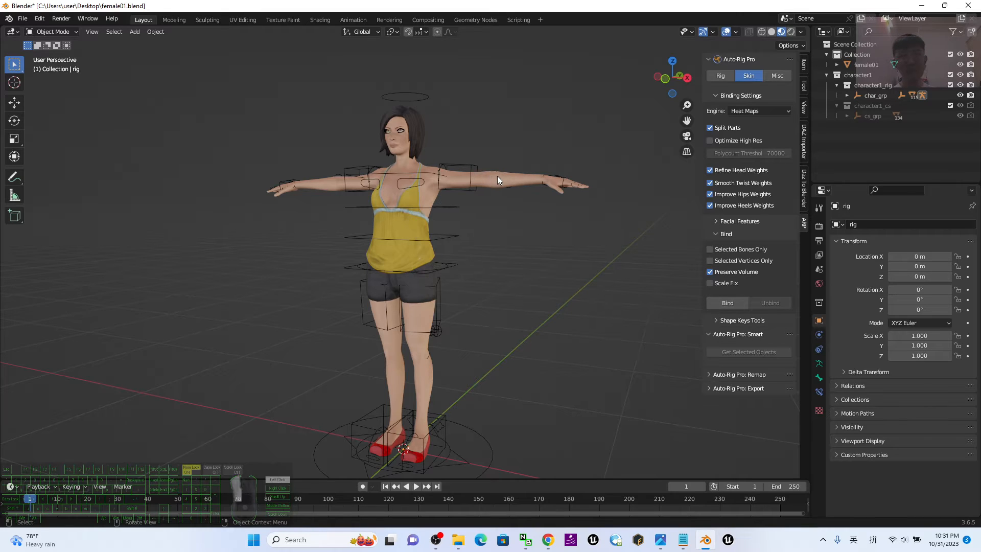
pyautogui.scroll(1, 498, 175)
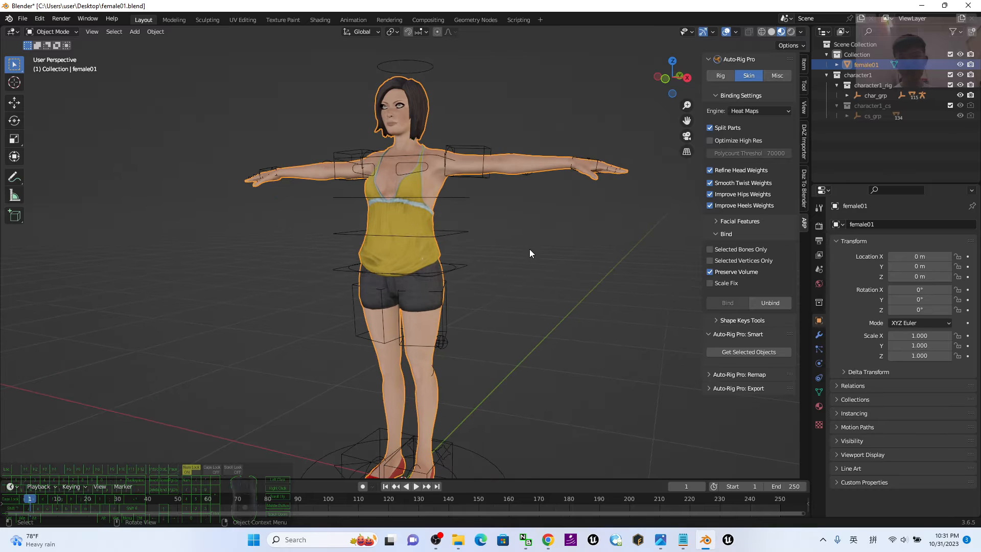
pyautogui.press('shift')
pyautogui.keyDown('shift'); pyautogui.click(466, 232); pyautogui.keyUp('shift')
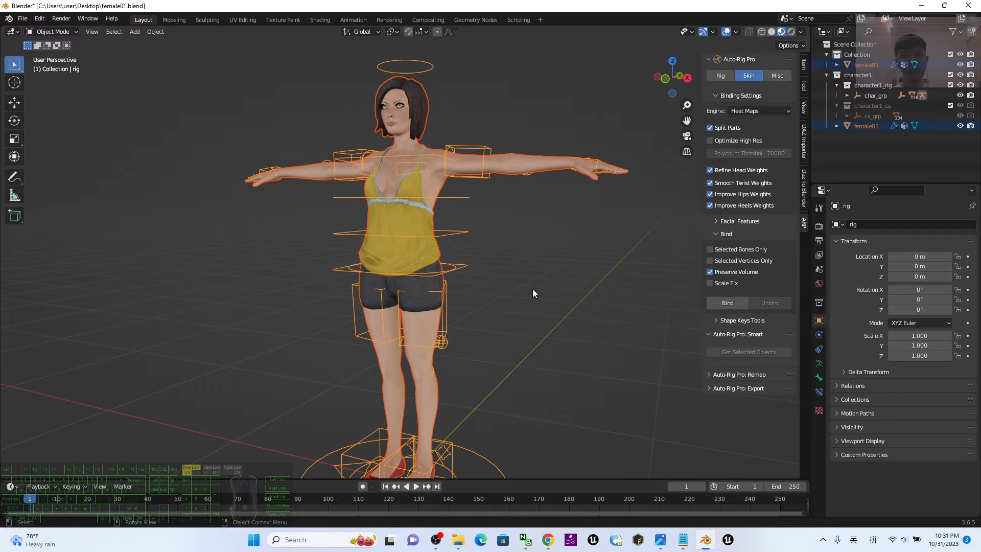
pyautogui.scroll(-1, 492, 262)
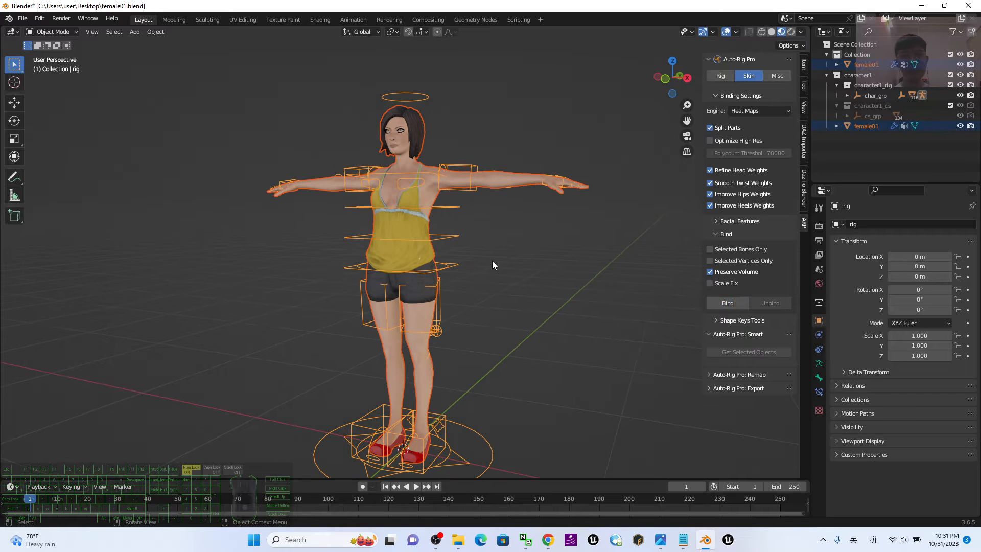
# Start an Auto-Rig Pro FBX export of the bound character as female01.fbx with Unreal Engine as the target.
pyautogui.click(730, 74)
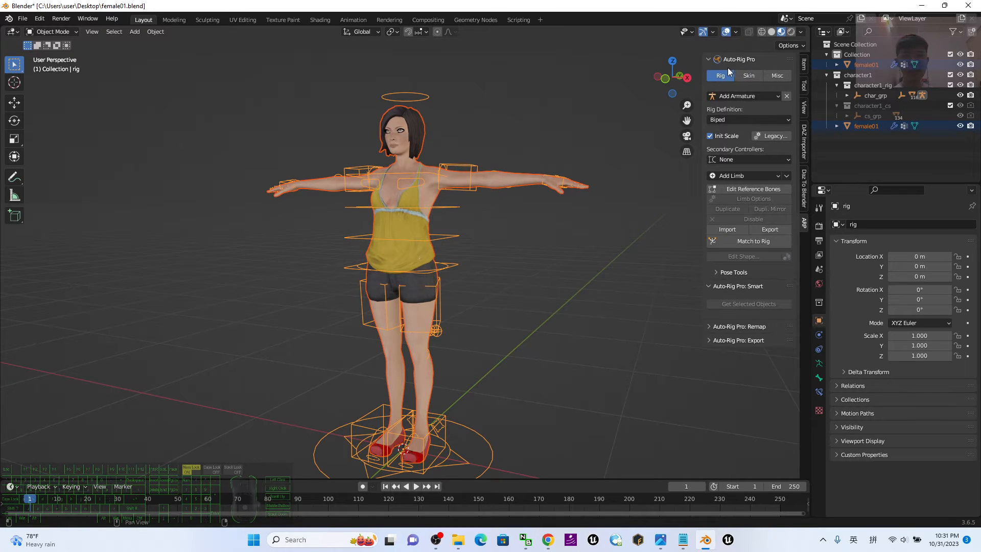
pyautogui.click(715, 341)
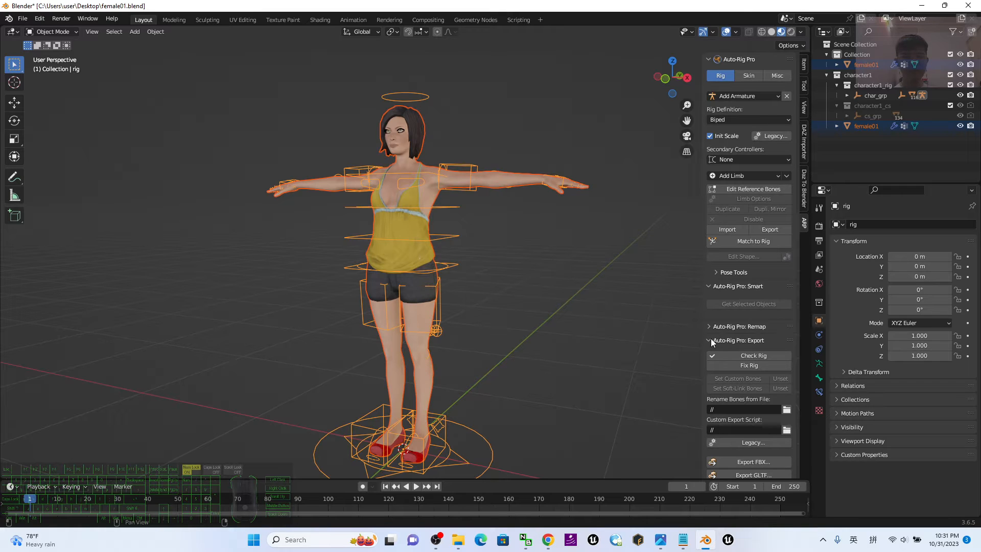
pyautogui.click(747, 463)
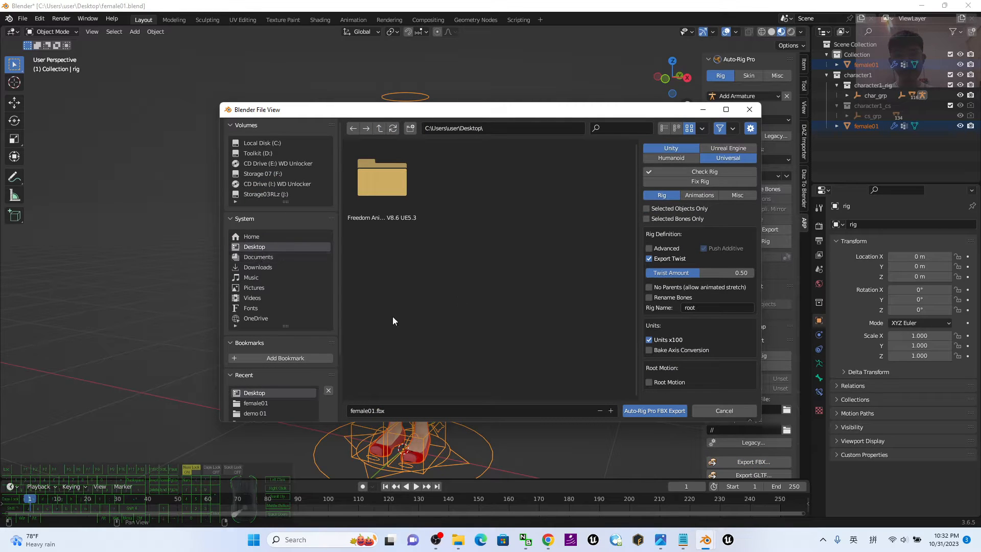
pyautogui.click(387, 409)
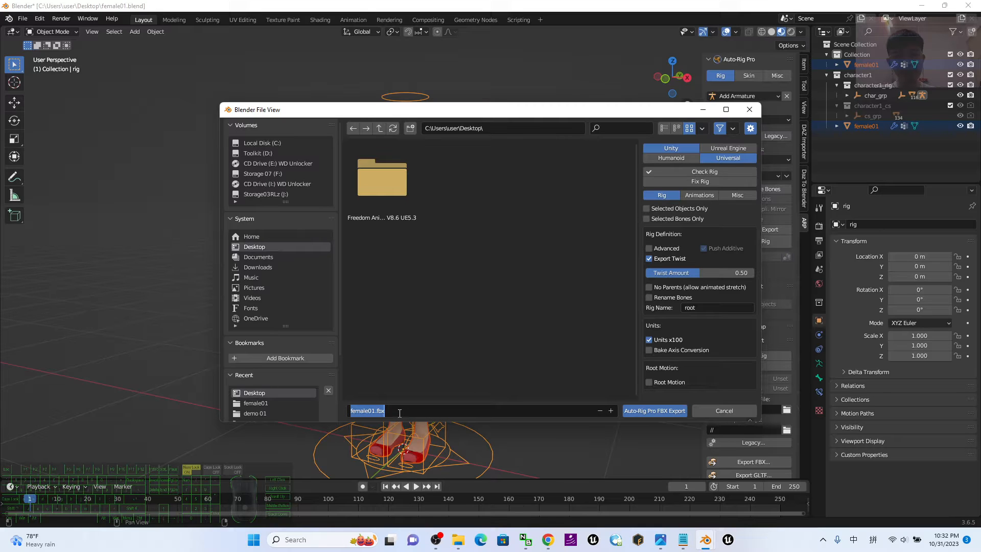
pyautogui.click(400, 413)
pyautogui.click(729, 148)
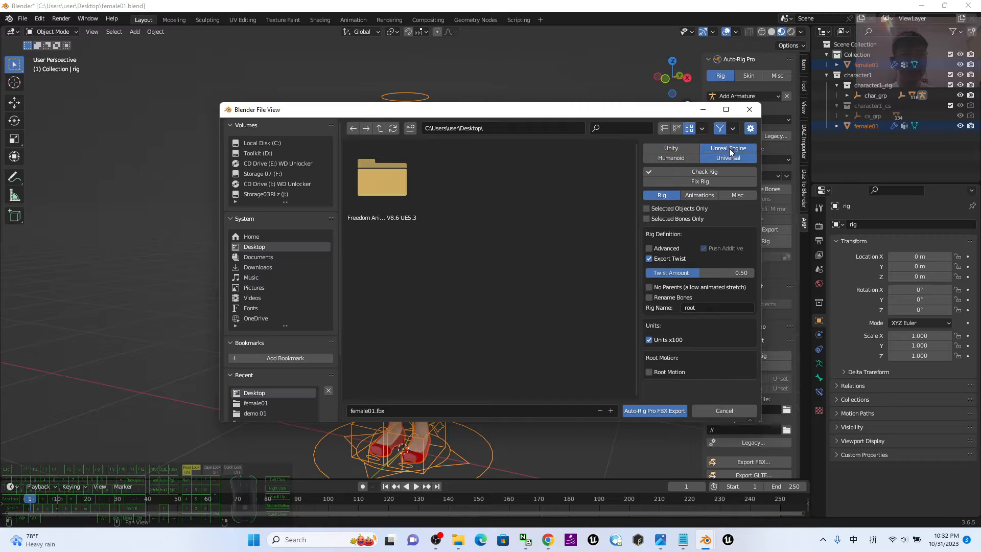
pyautogui.click(660, 540)
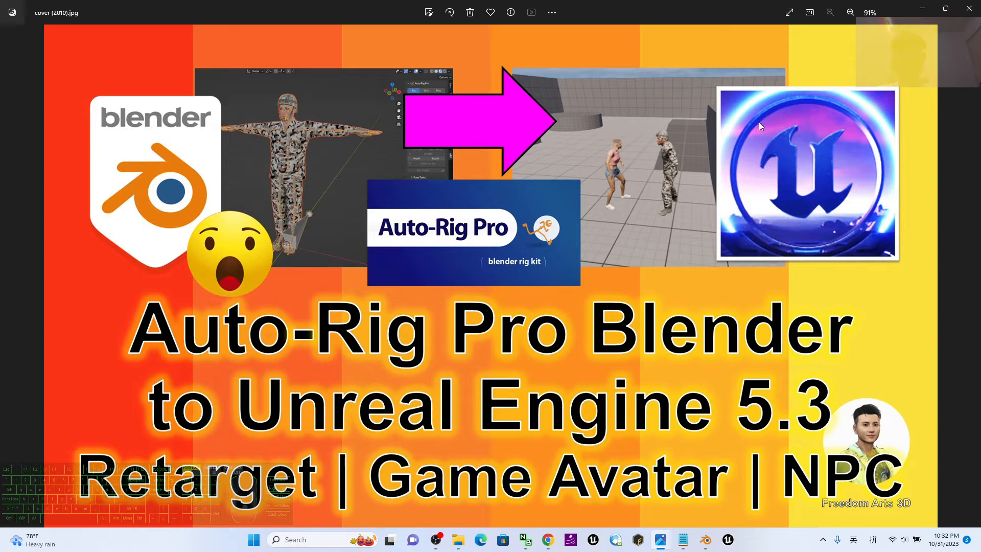
pyautogui.click(922, 8)
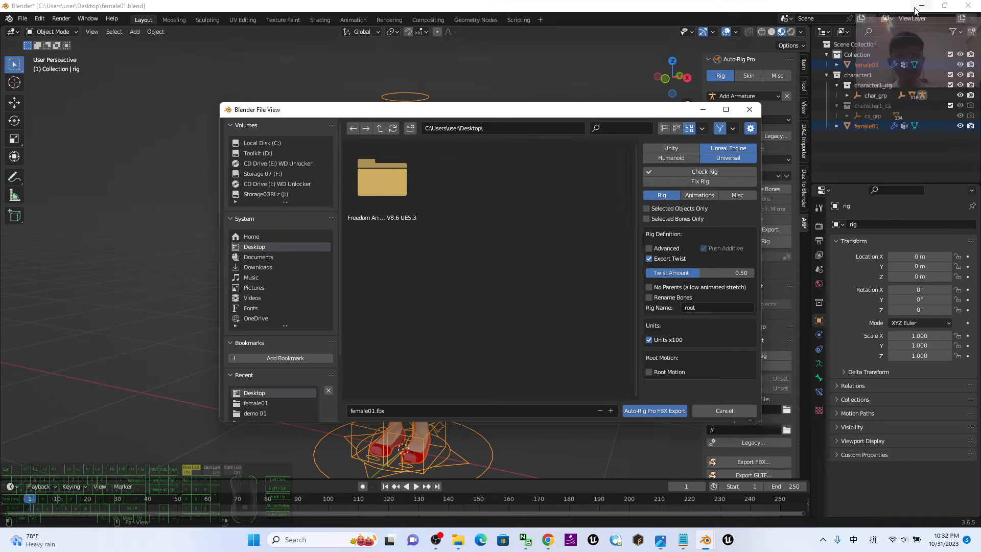
# Turn off Export Twist and turn on Root Motion for the Unreal Engine export.
pyautogui.click(729, 150)
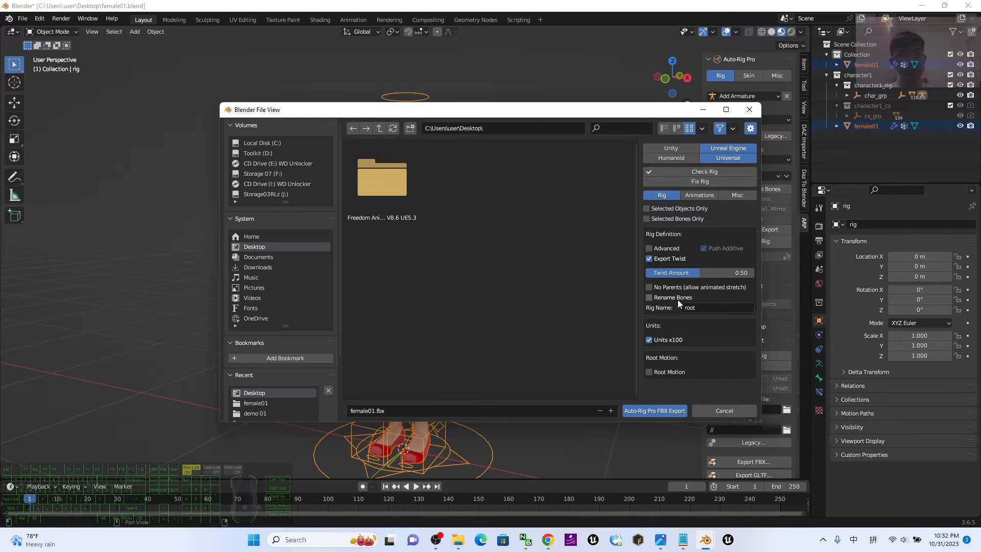
pyautogui.click(649, 259)
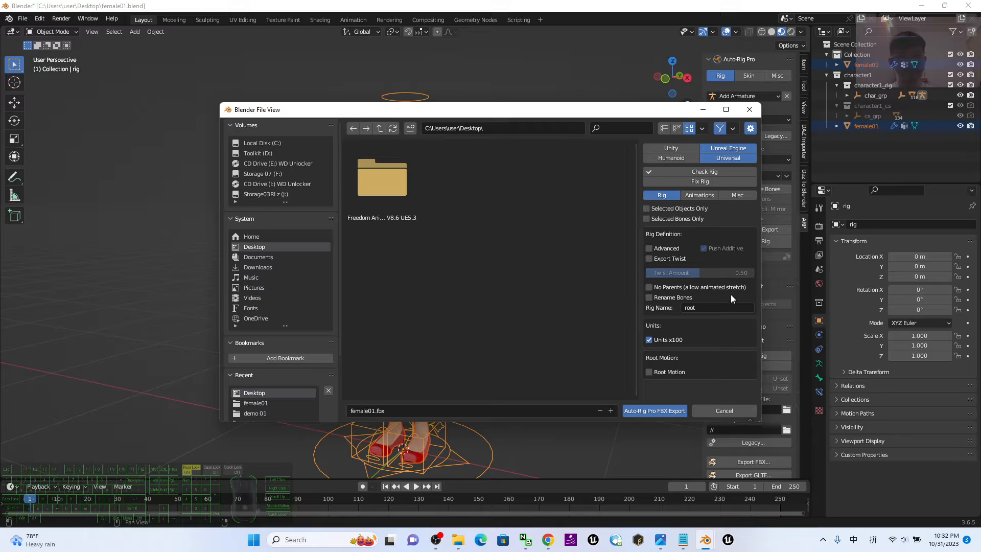
pyautogui.click(649, 372)
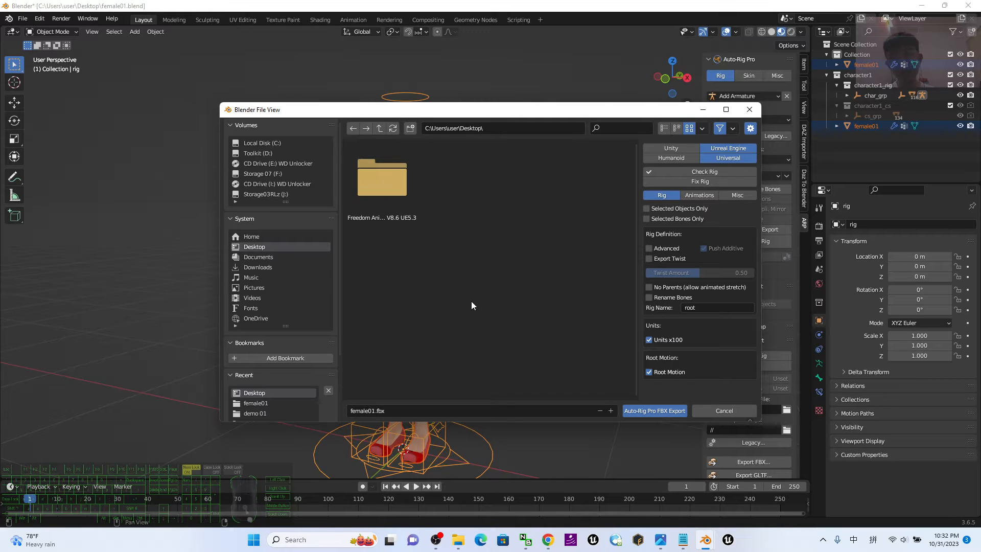
# Create a female01 folder on the Desktop and export the rigged character into it as female01.fbx.
pyautogui.rightClick(422, 261)
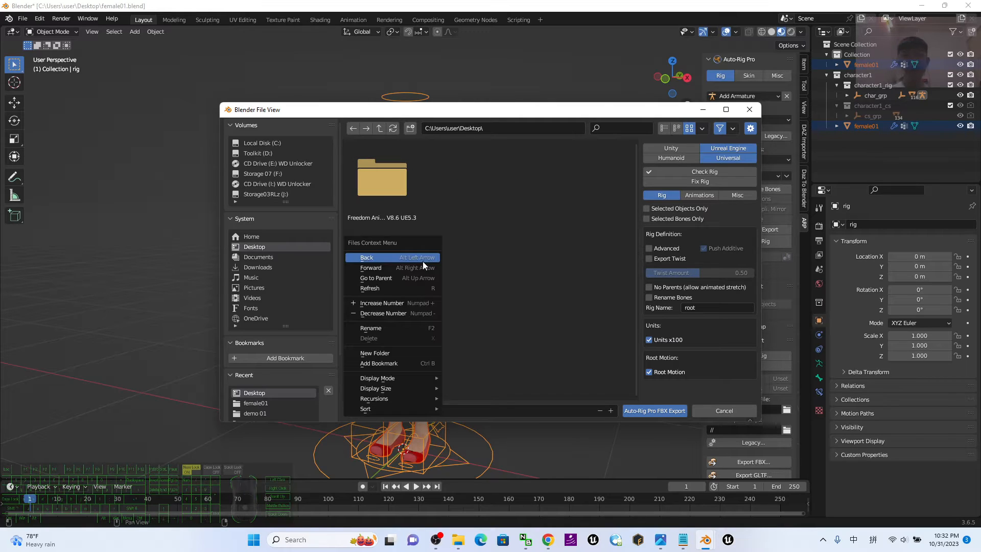
pyautogui.click(401, 352)
pyautogui.write('female')
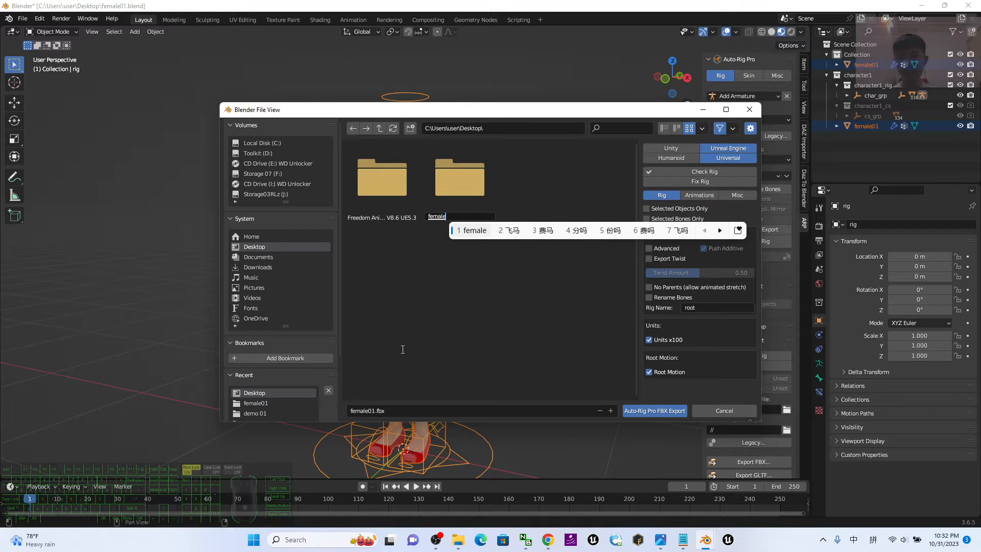
pyautogui.press('shift')
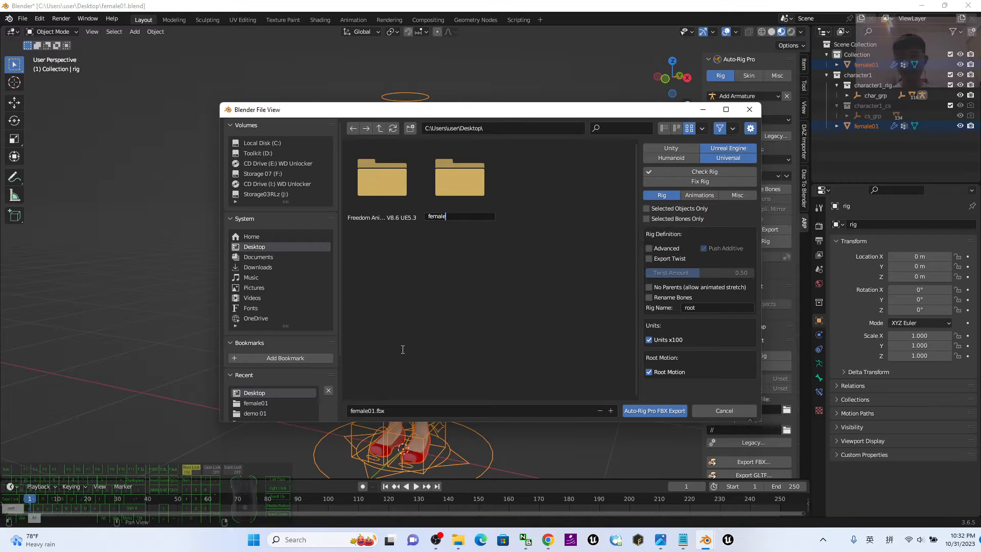
pyautogui.write('01')
pyautogui.press('Return')
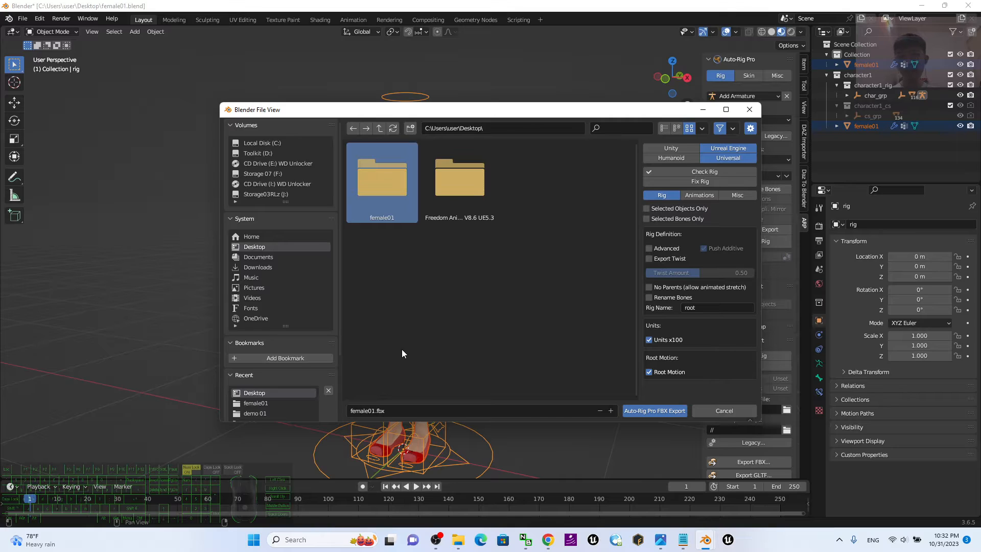
pyautogui.press('Return')
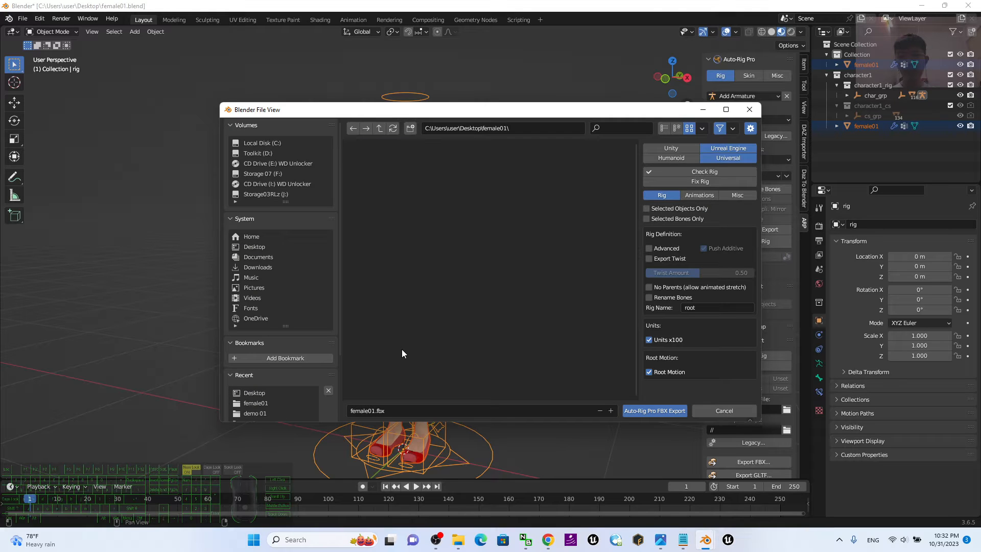
pyautogui.click(671, 412)
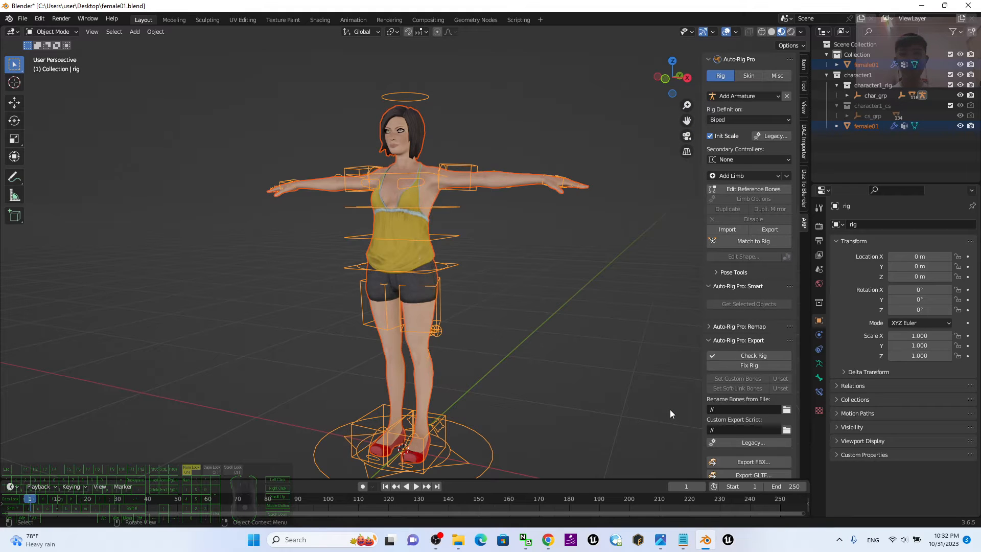
# Minimize Blender, open the female01 folder on the desktop, select female01.fbx and move the folder window aside.
pyautogui.click(922, 6)
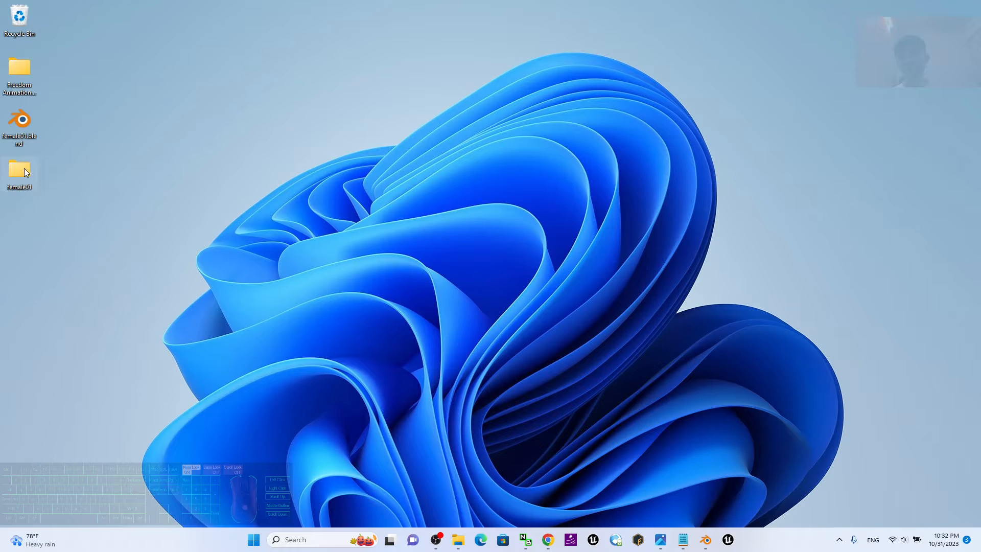
pyautogui.doubleClick(20, 169)
pyautogui.click(359, 218)
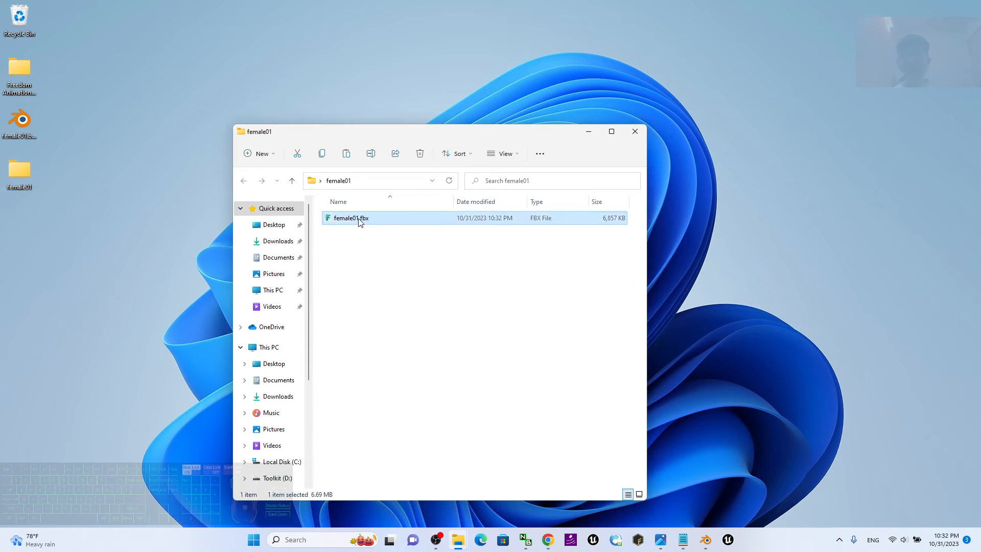
pyautogui.moveTo(469, 134); pyautogui.dragTo(307, 100)
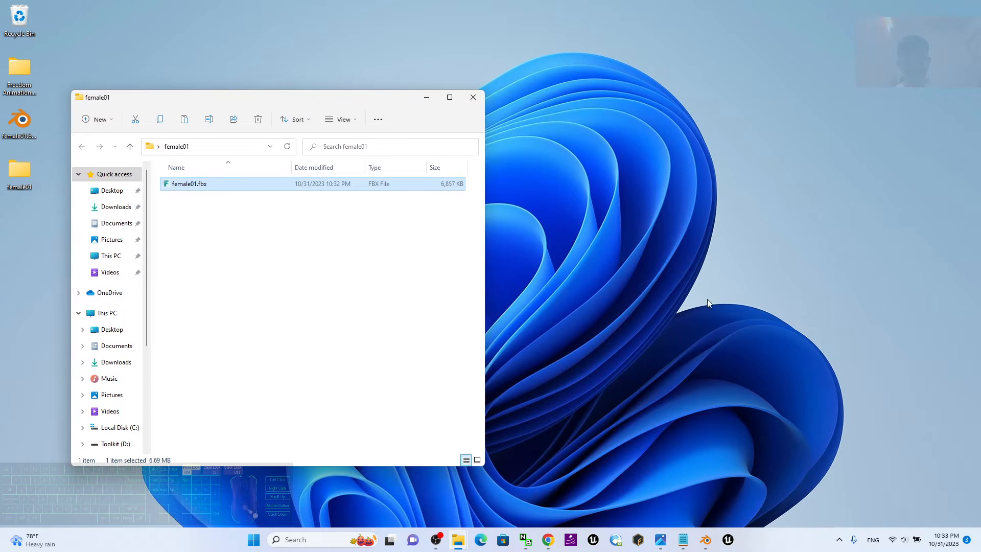
pyautogui.click(710, 312)
# Switch to the Unreal Project Browser and create a Third Person game project named MyProject4 with Blueprint and Starter Content.
pyautogui.click(728, 539)
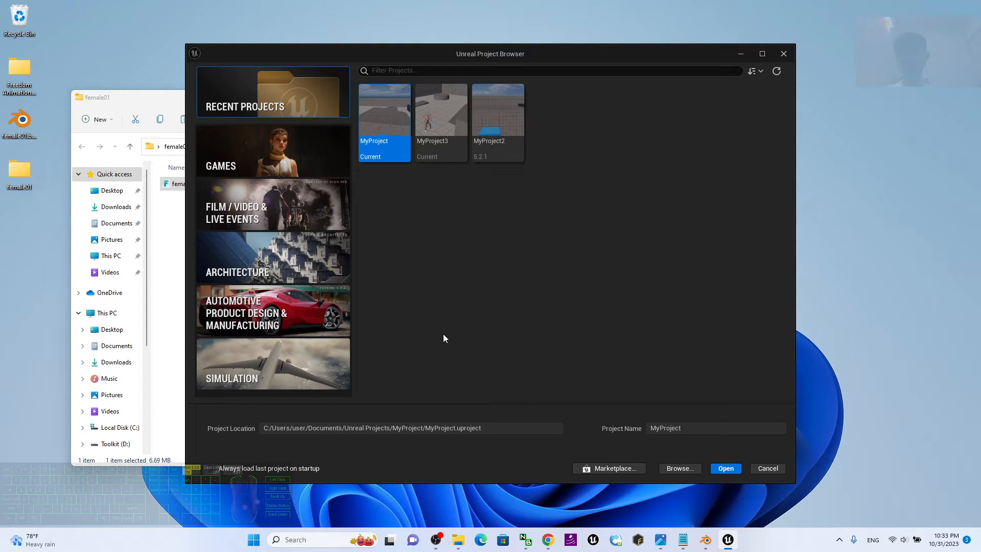
pyautogui.click(266, 146)
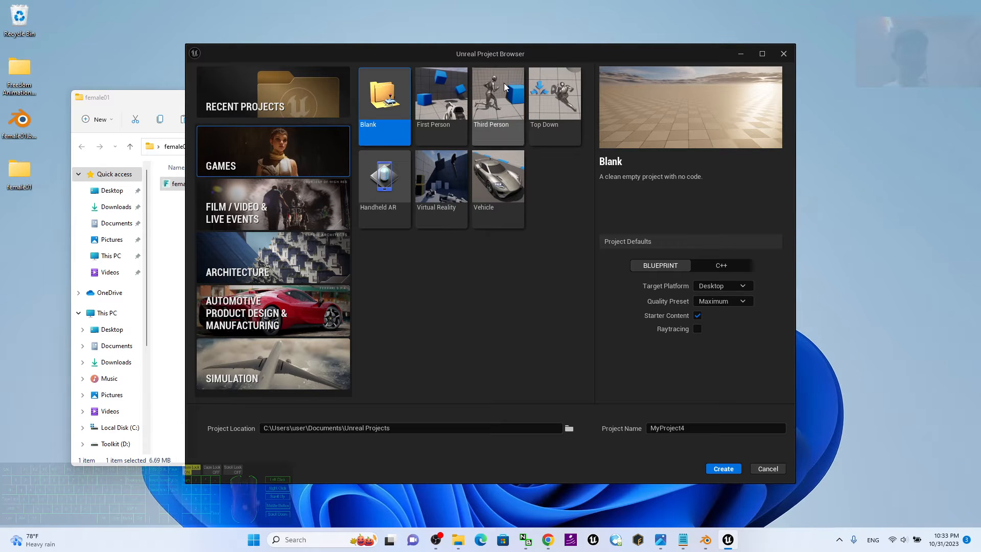
pyautogui.click(493, 105)
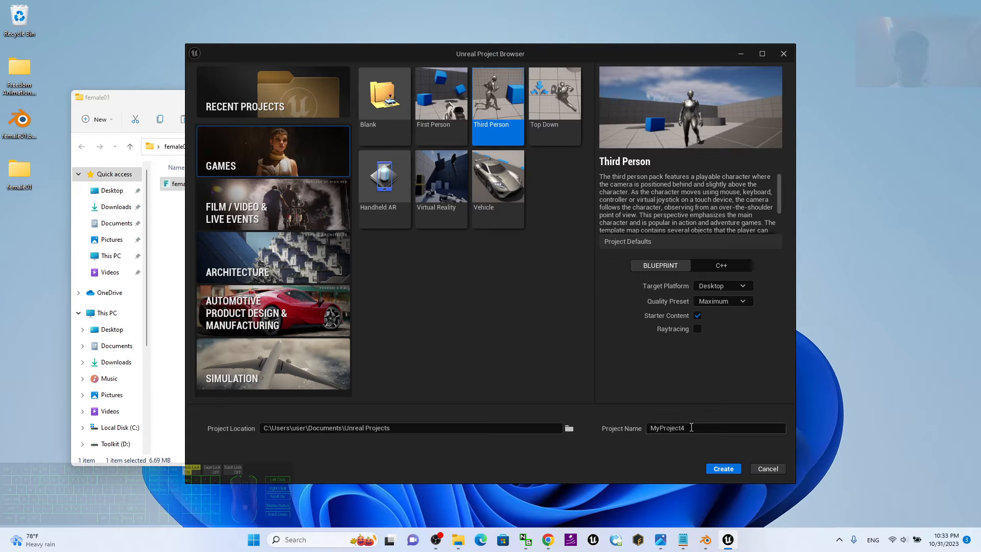
pyautogui.click(693, 428)
pyautogui.click(703, 429)
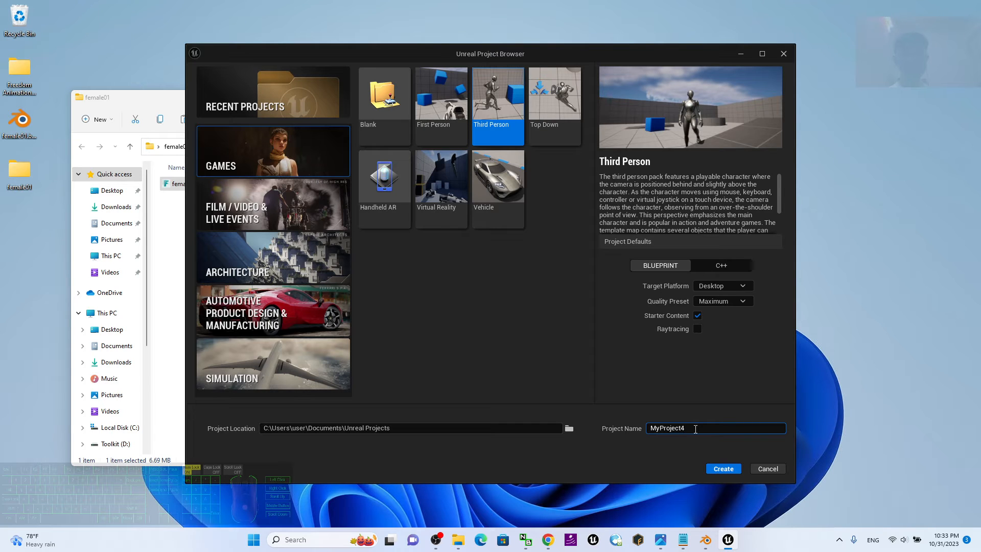
pyautogui.click(728, 470)
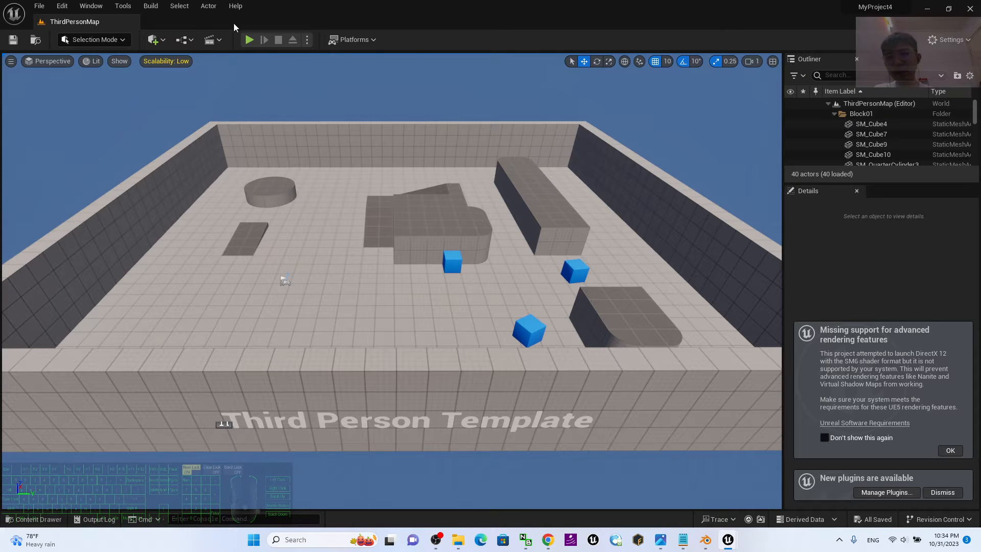
# Play-test ThirdPersonMap by running and jumping with the default mannequin, and stop the play session.
pyautogui.click(249, 40)
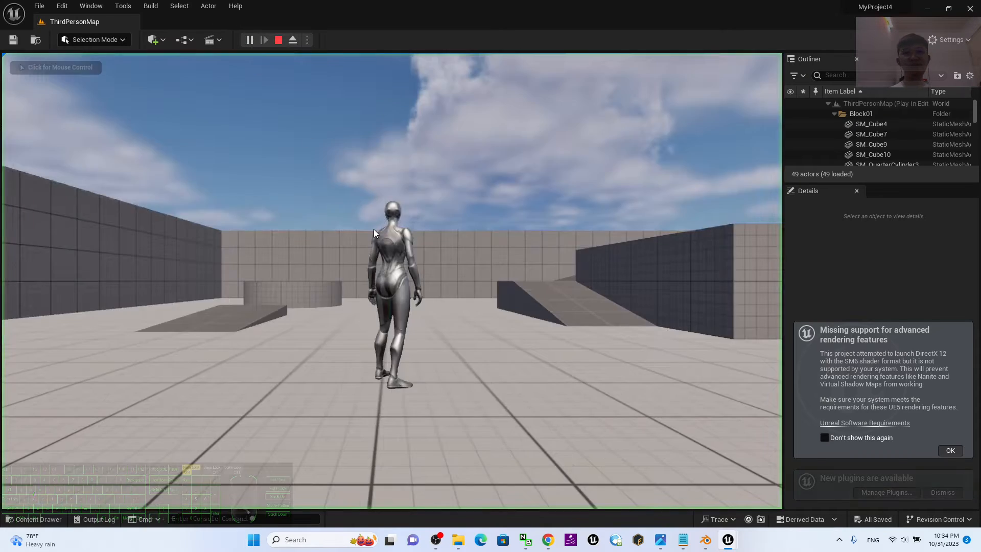
pyautogui.press('a')
pyautogui.press('s')
pyautogui.press('d')
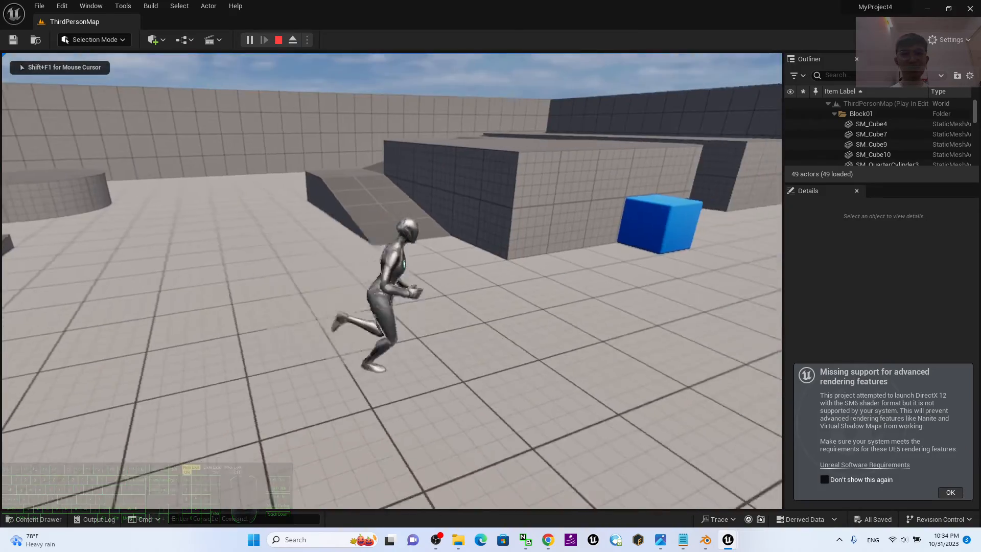
pyautogui.press('s')
pyautogui.press('w')
pyautogui.press('space')
pyautogui.press('a')
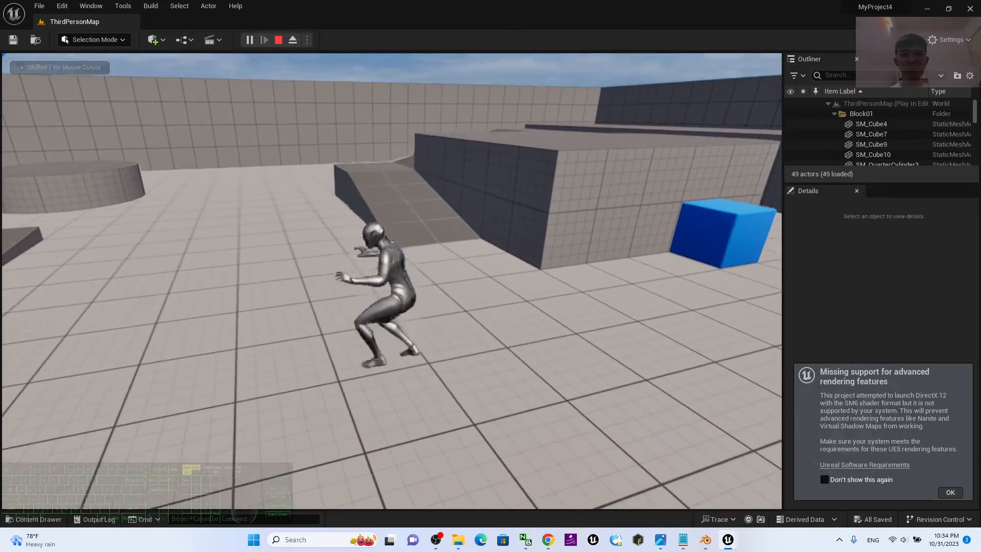
pyautogui.press('w')
pyautogui.press('space')
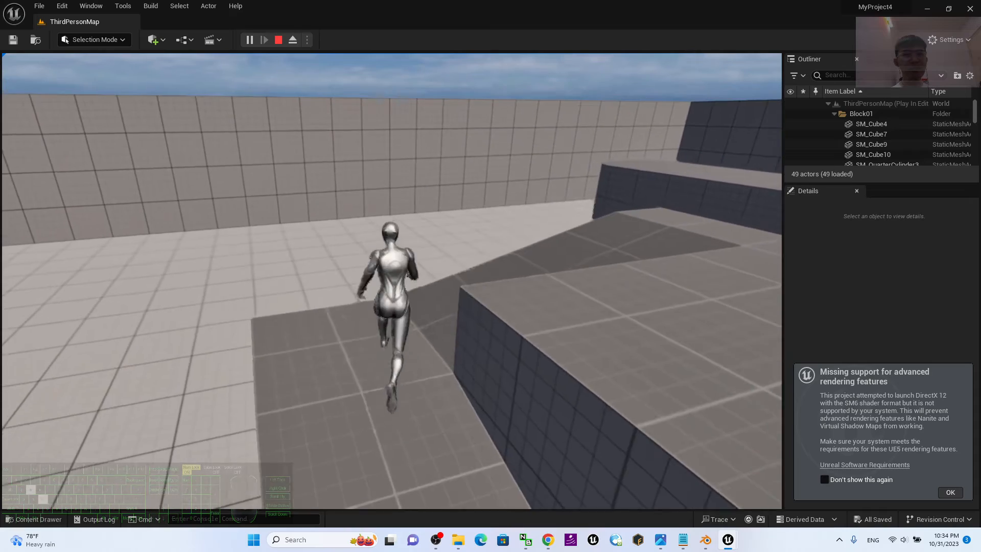
pyautogui.press('s')
pyautogui.press('space')
pyautogui.press('Escape')
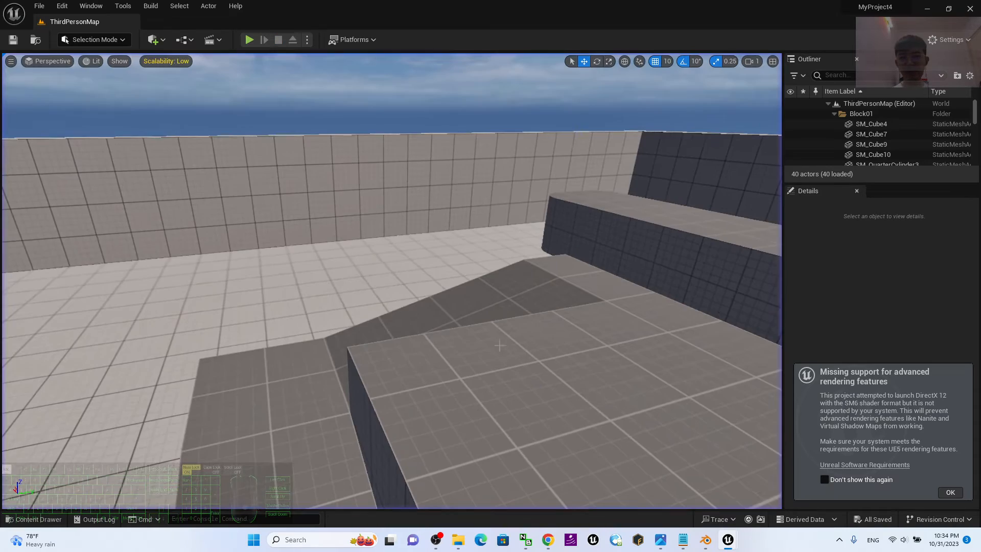
pyautogui.click(660, 539)
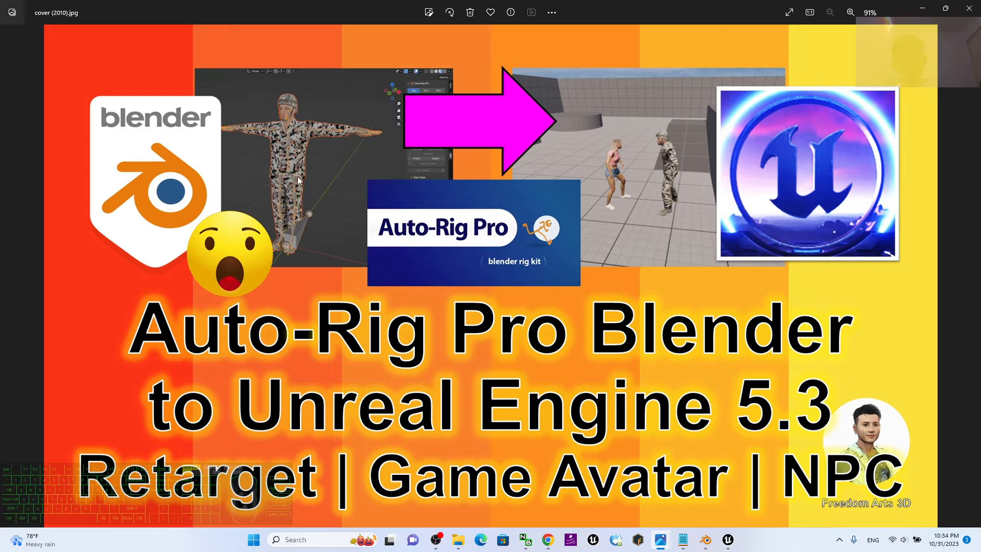
# Minimize the cover image and switch back to the ThirdPersonMap level in Unreal Editor.
pyautogui.click(705, 540)
pyautogui.hotkey('alt', 'Tab')
pyautogui.click(921, 10)
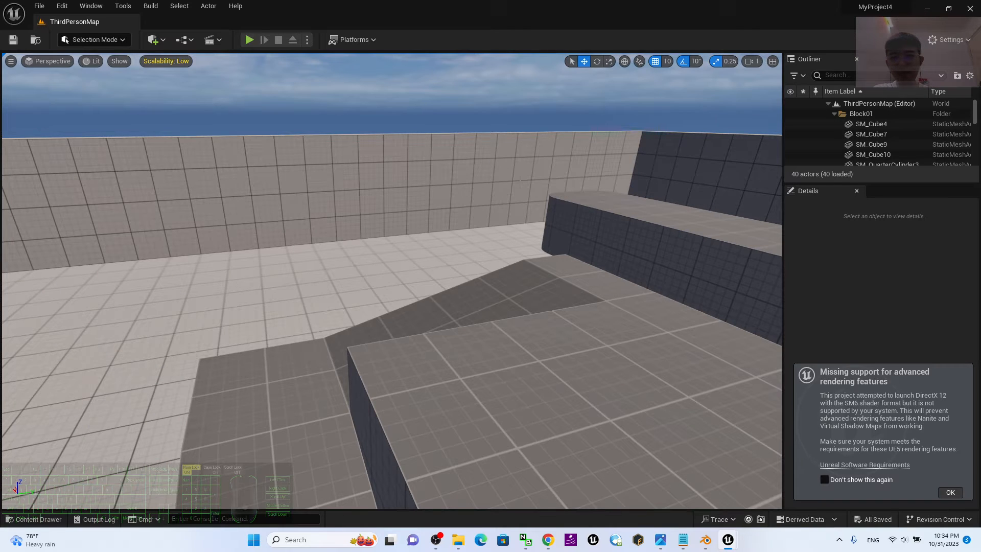
pyautogui.scroll(-3, 514, 252)
pyautogui.scroll(-3, 584, 283)
pyautogui.scroll(-2, 541, 287)
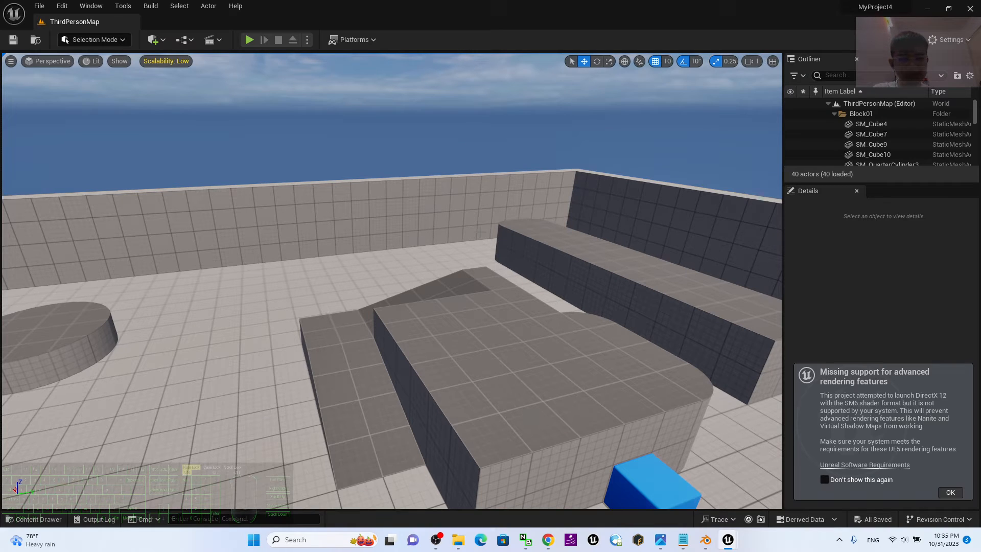
pyautogui.click(236, 6)
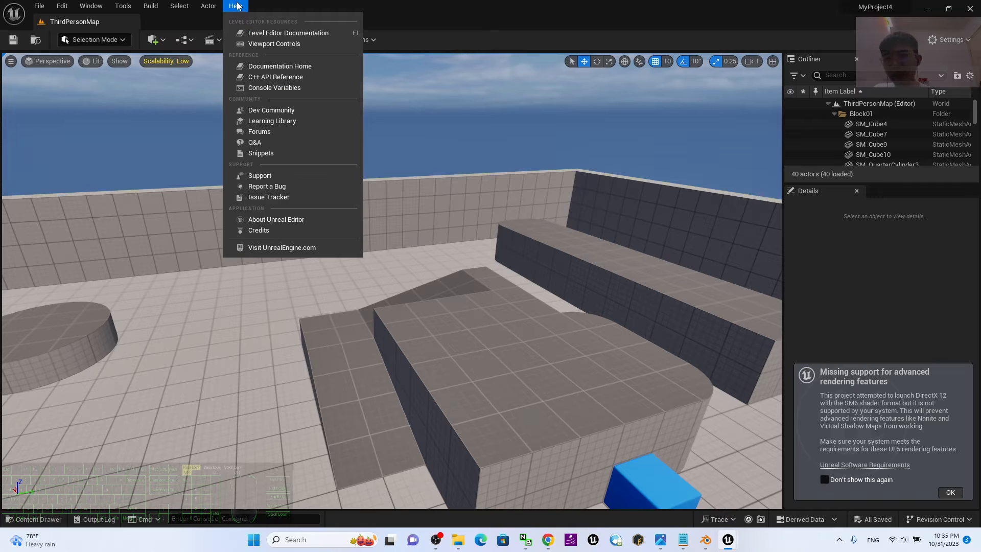
pyautogui.moveTo(212, 10)
pyautogui.click(621, 140)
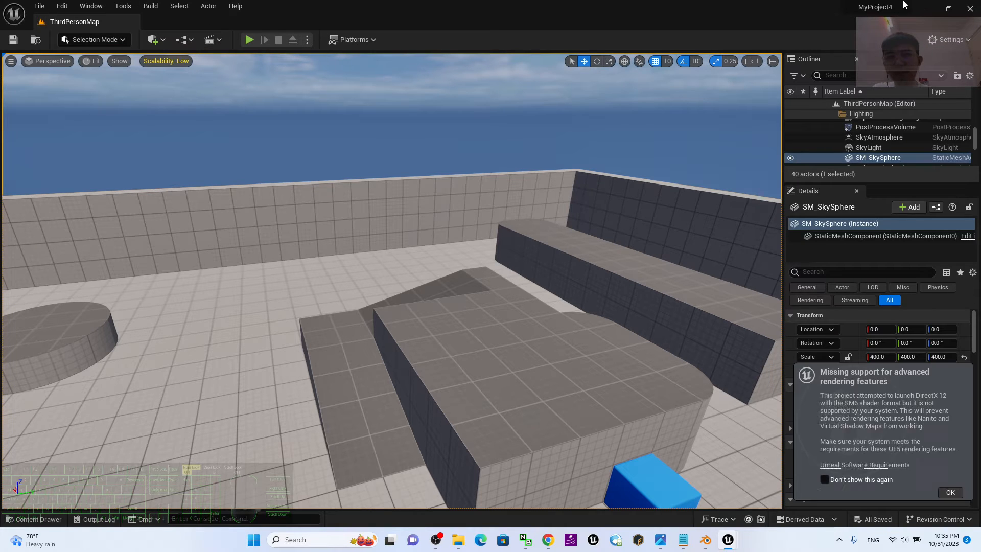
# Close the floating Content Browser window and open a Content Browser docked in the main level editor.
pyautogui.click(929, 9)
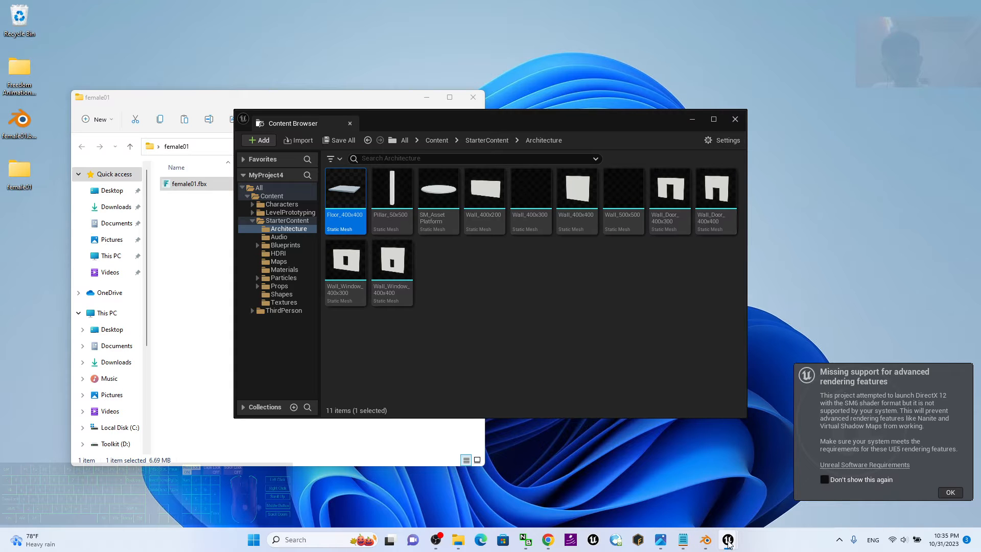
pyautogui.moveTo(728, 540)
pyautogui.click(780, 495)
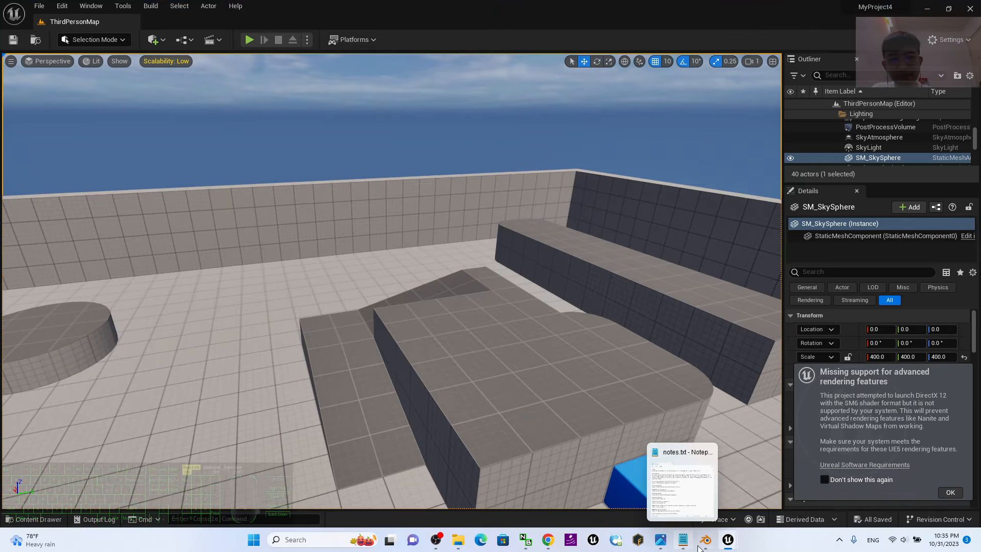
pyautogui.click(682, 484)
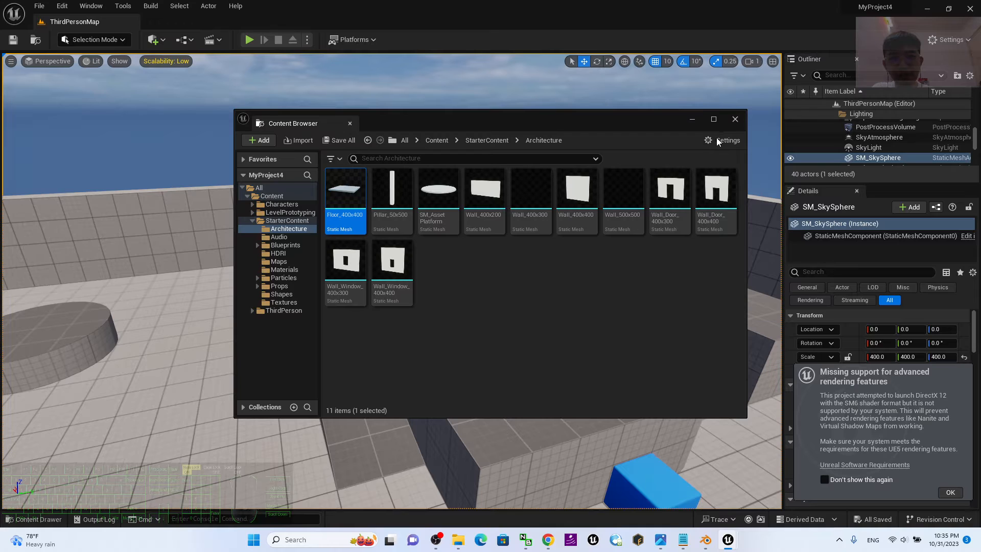
pyautogui.click(735, 120)
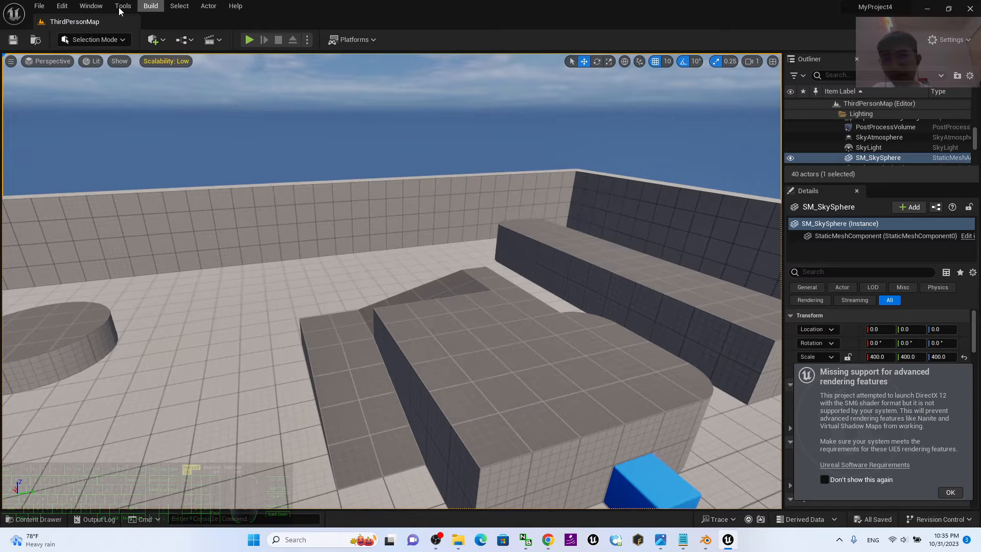
pyautogui.click(99, 8)
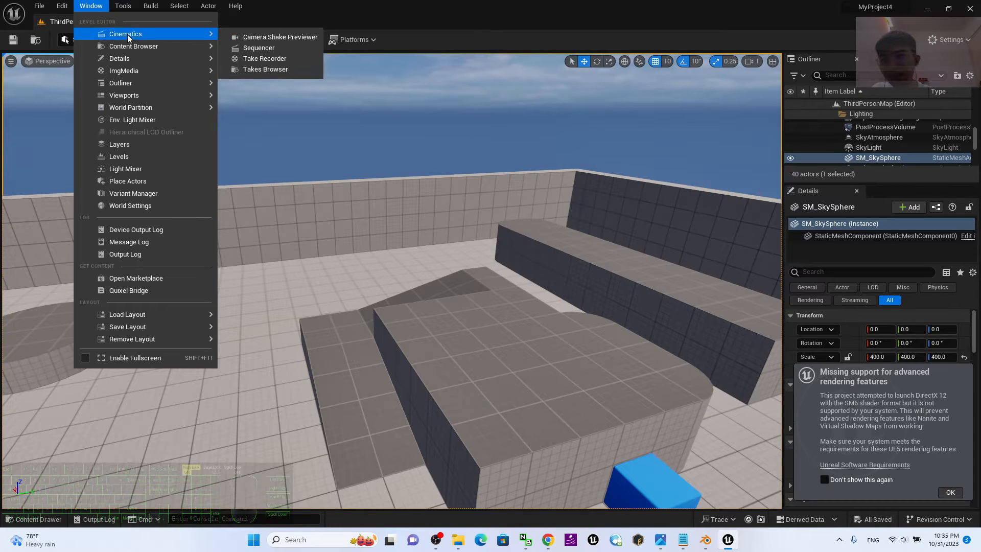
pyautogui.moveTo(202, 46)
pyautogui.click(265, 58)
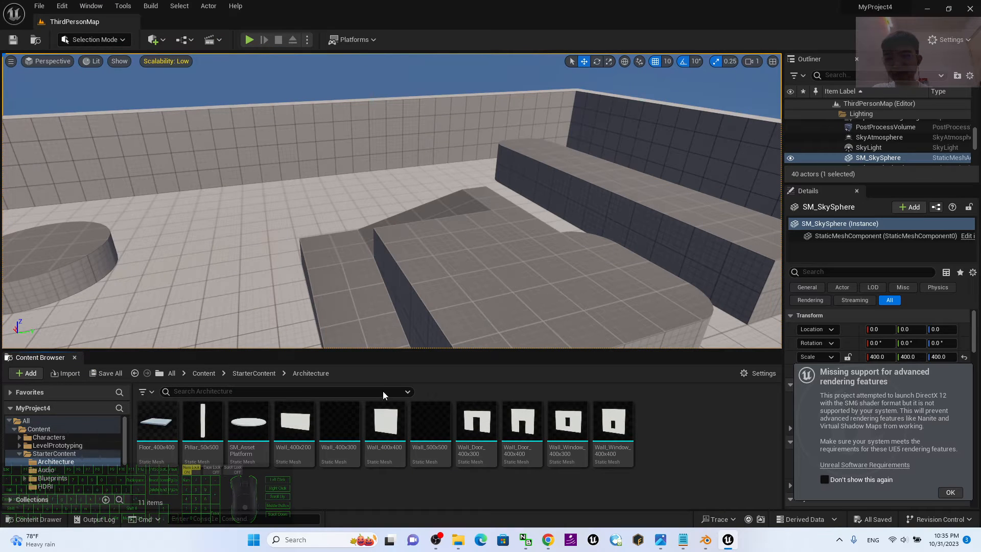
# Look into the Characters folder and return to the project's root Content folder.
pyautogui.click(48, 437)
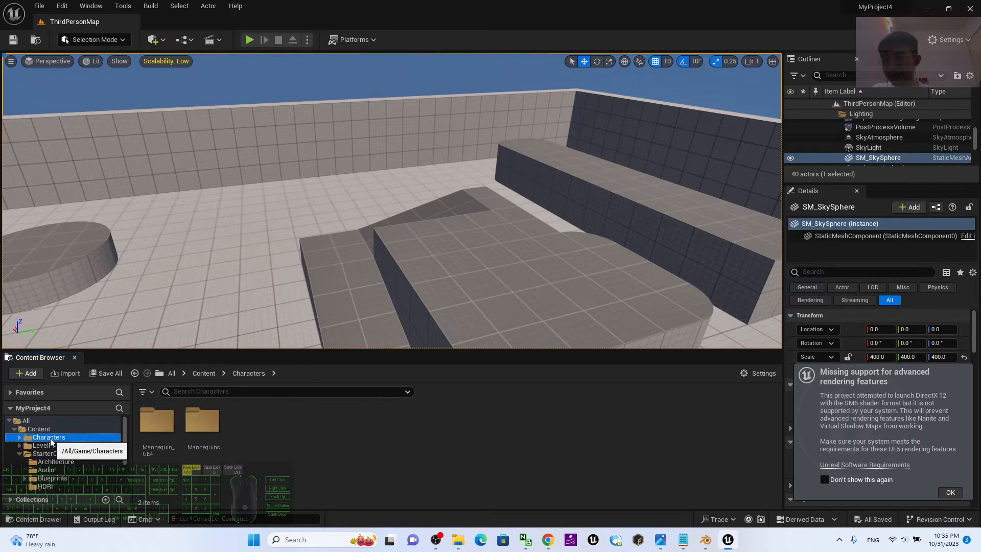
pyautogui.click(39, 429)
pyautogui.click(38, 422)
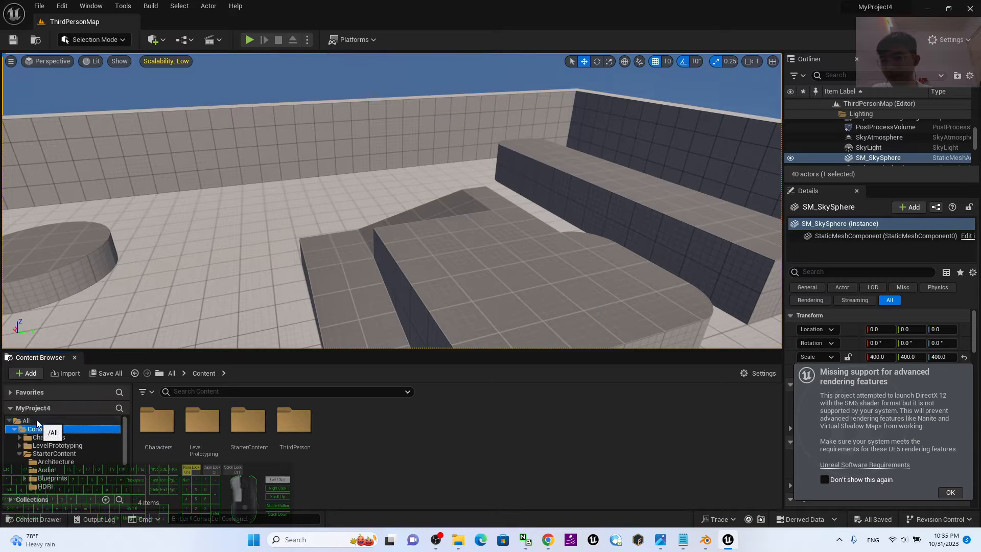
pyautogui.click(52, 430)
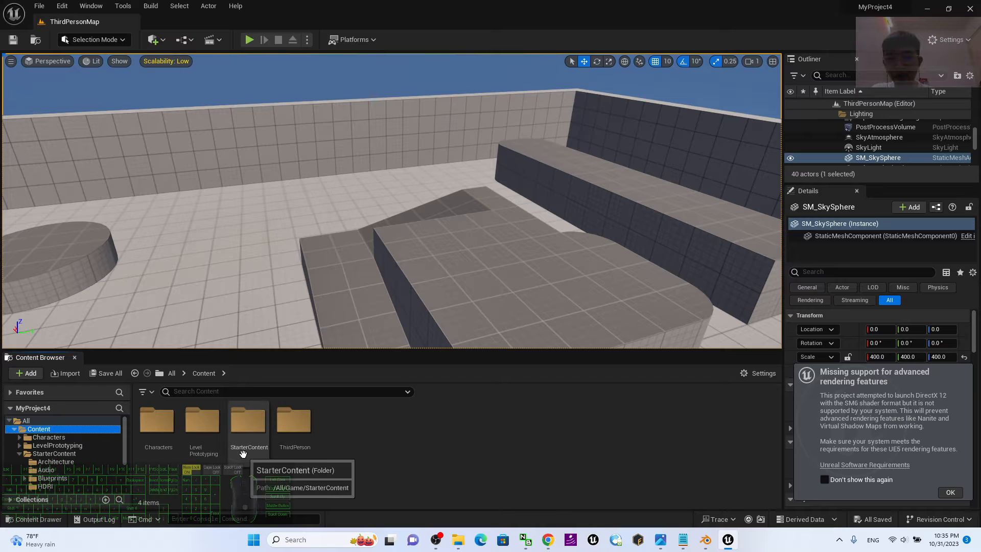
# Play-test the level briefly by running with the default mannequin, and end the session.
pyautogui.click(249, 41)
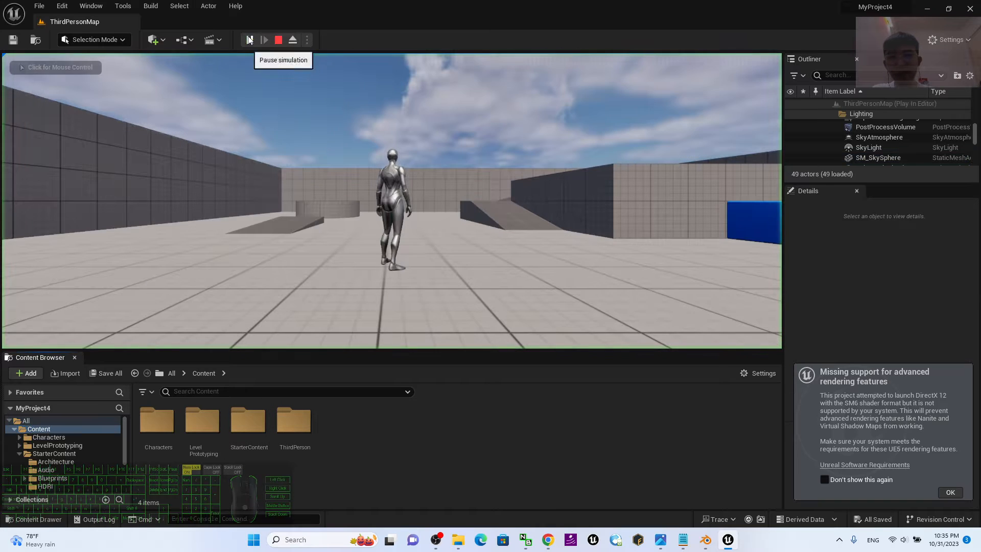
pyautogui.click(317, 163)
pyautogui.press('w')
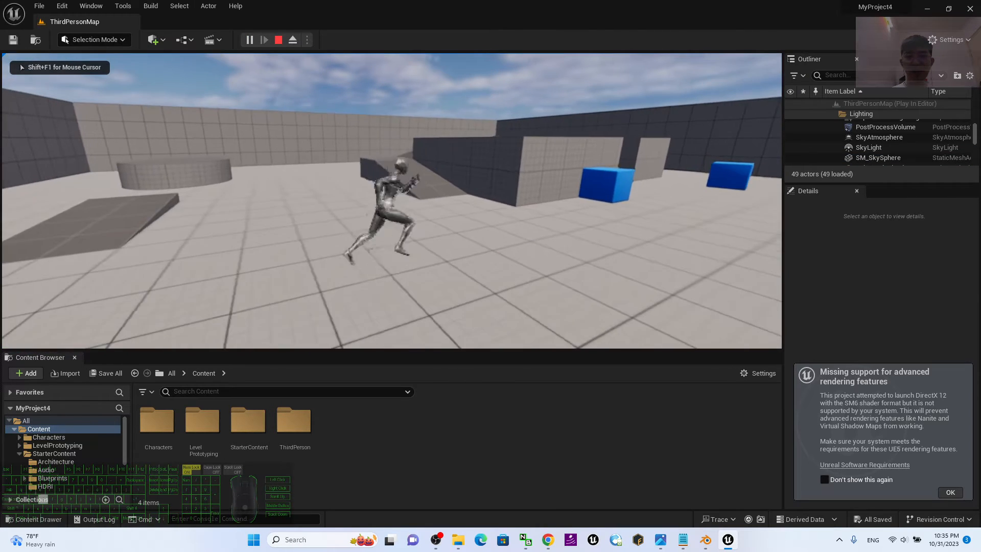
pyautogui.press('Escape')
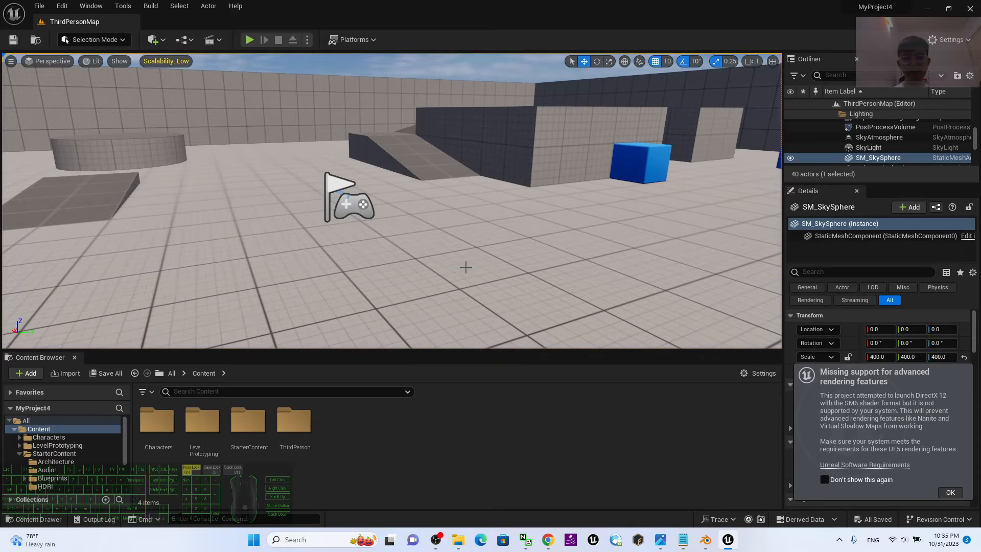
# Minimize Unreal Editor and the female01 folder, bring up notes.txt and highlight "Freedom Animation Pipeline V8.6 for UE5.3".
pyautogui.click(929, 9)
pyautogui.click(684, 539)
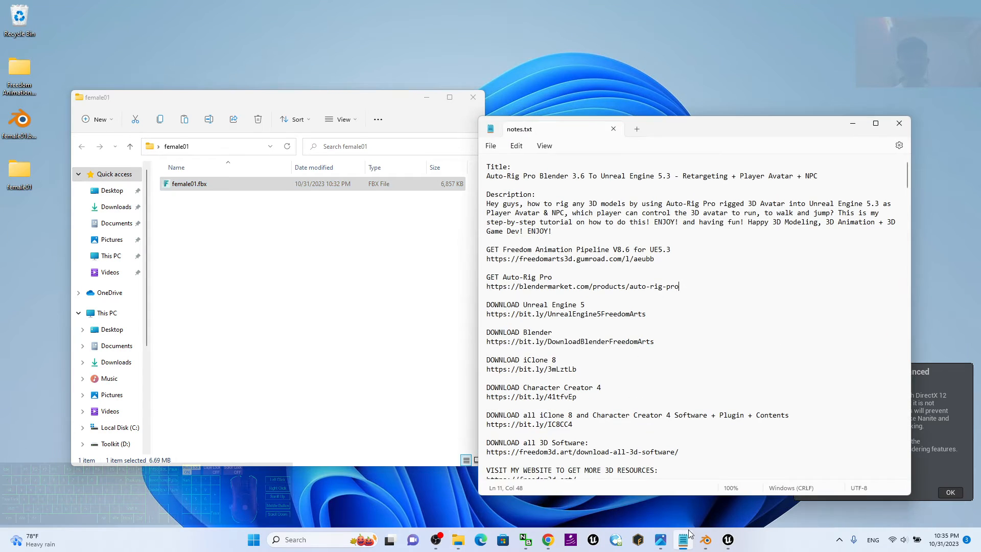
pyautogui.click(428, 98)
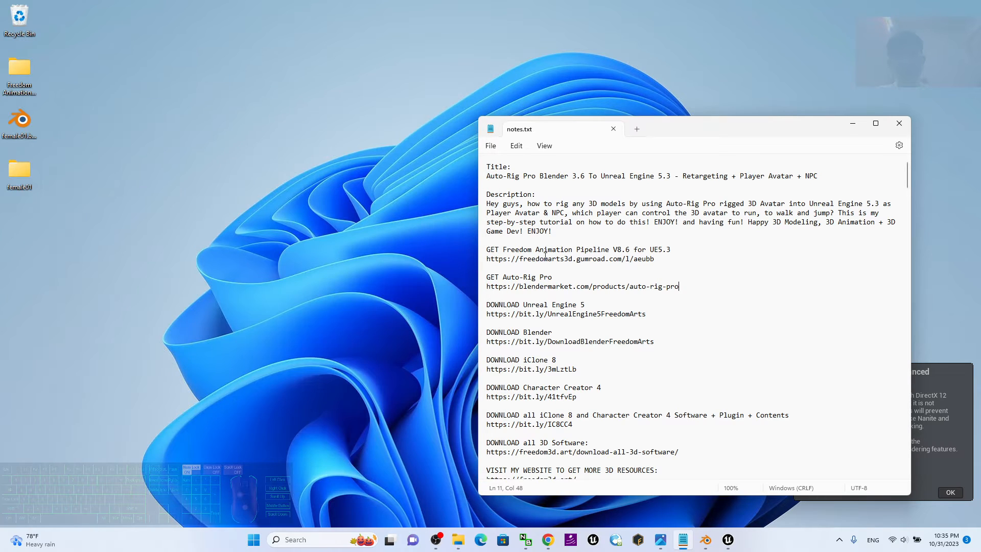
pyautogui.moveTo(503, 249); pyautogui.dragTo(688, 251)
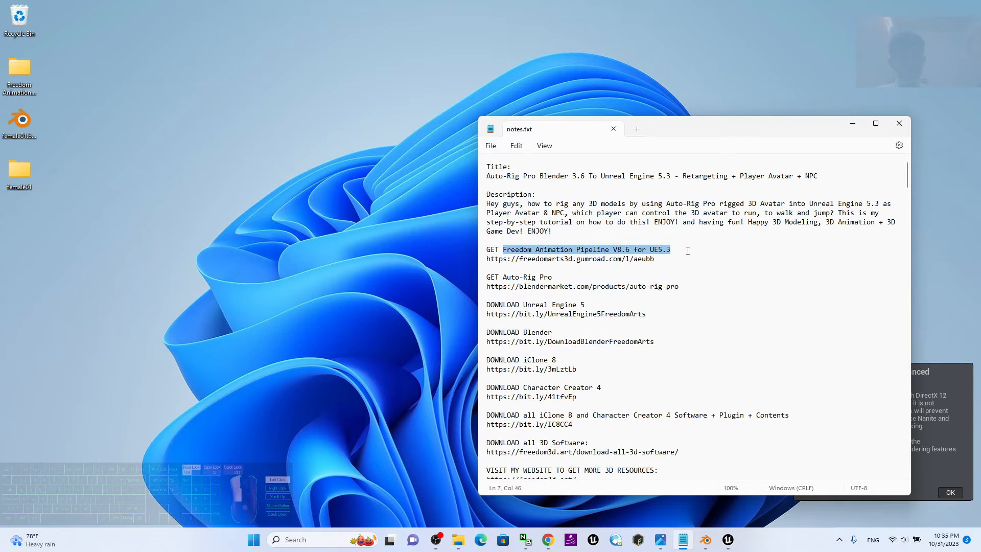
pyautogui.click(708, 254)
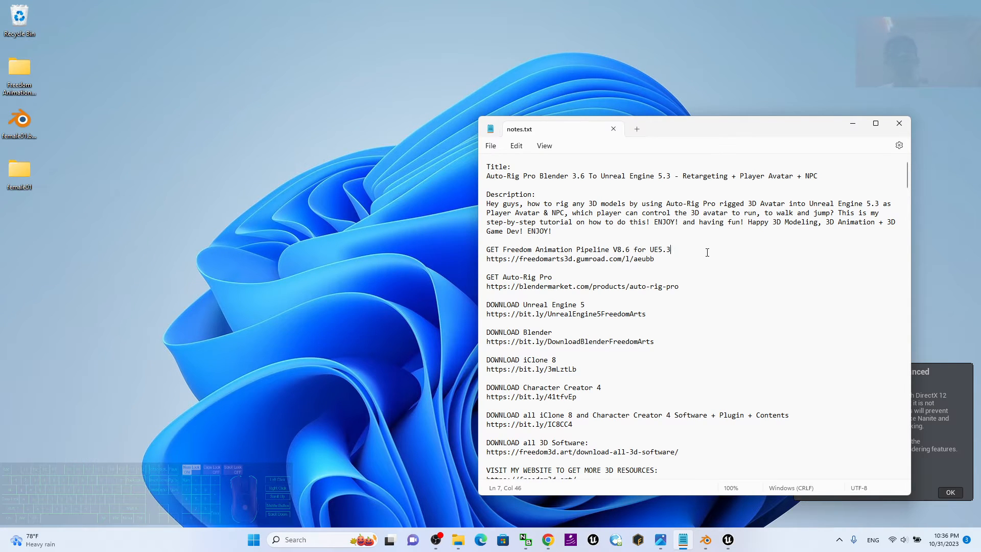
pyautogui.moveTo(656, 259); pyautogui.dragTo(682, 250)
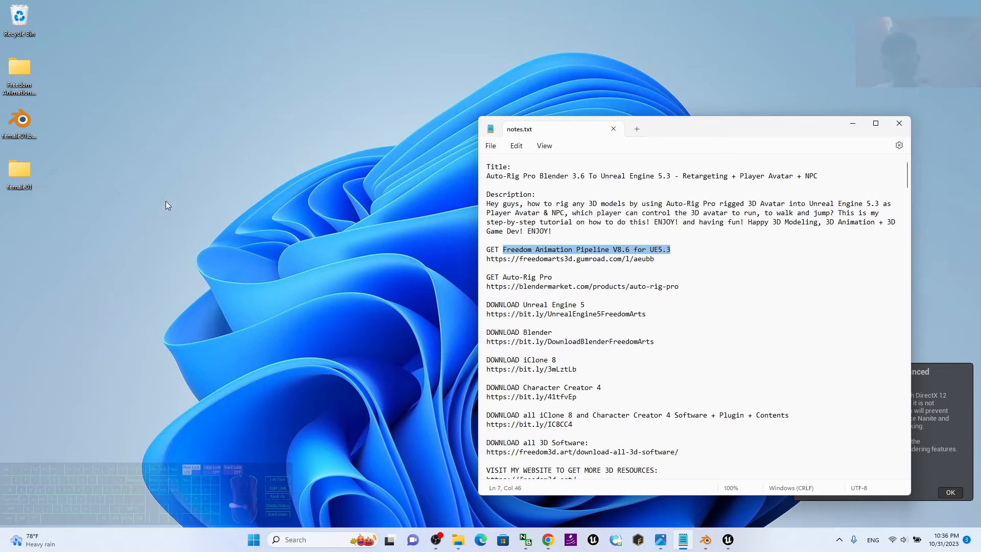
# Open the Freedom Animation Pipeline V8.6 UE5.3 folder on the desktop, look inside its Content subfolder and return to the parent folder.
pyautogui.click(53, 101)
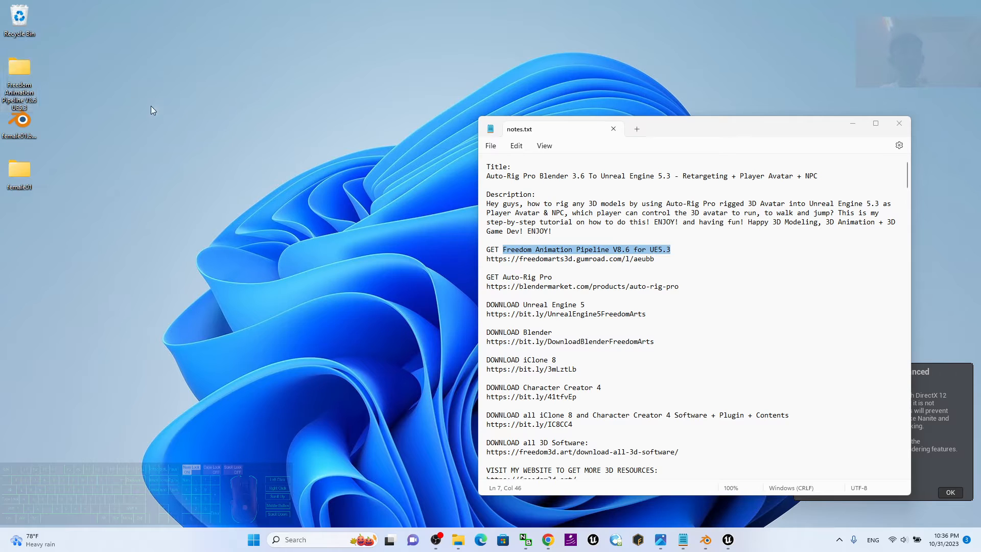
pyautogui.click(26, 70)
pyautogui.doubleClick(23, 65)
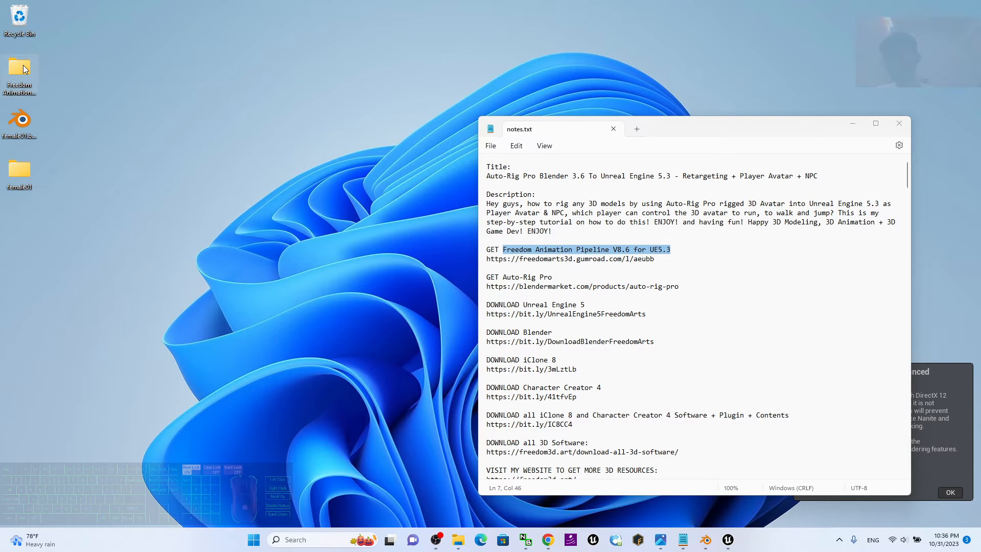
pyautogui.click(203, 203)
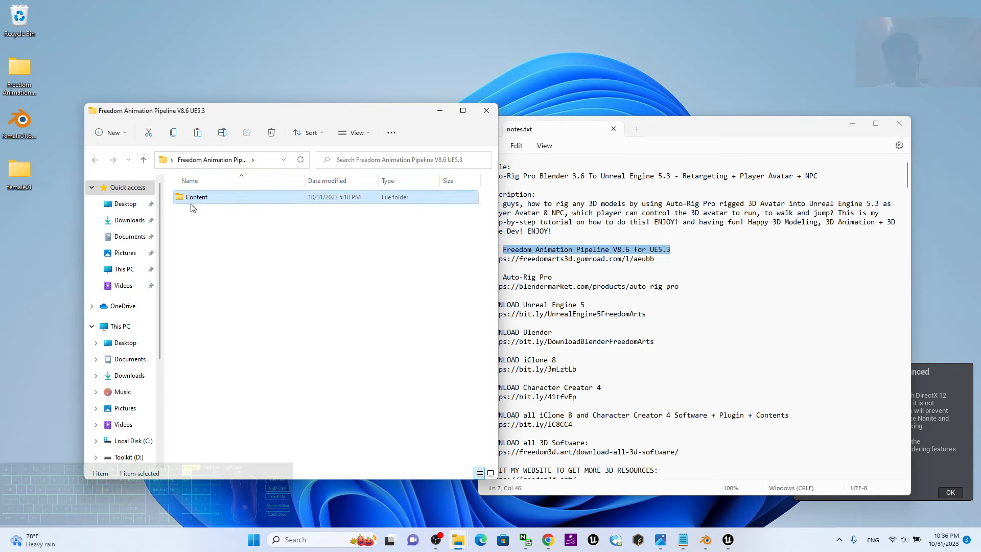
pyautogui.doubleClick(213, 200)
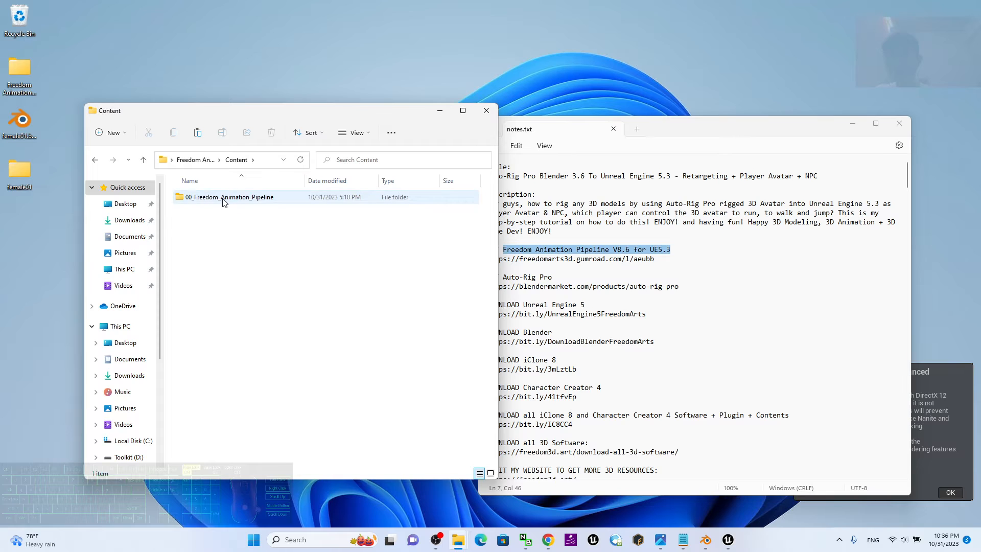
pyautogui.click(206, 201)
pyautogui.click(143, 159)
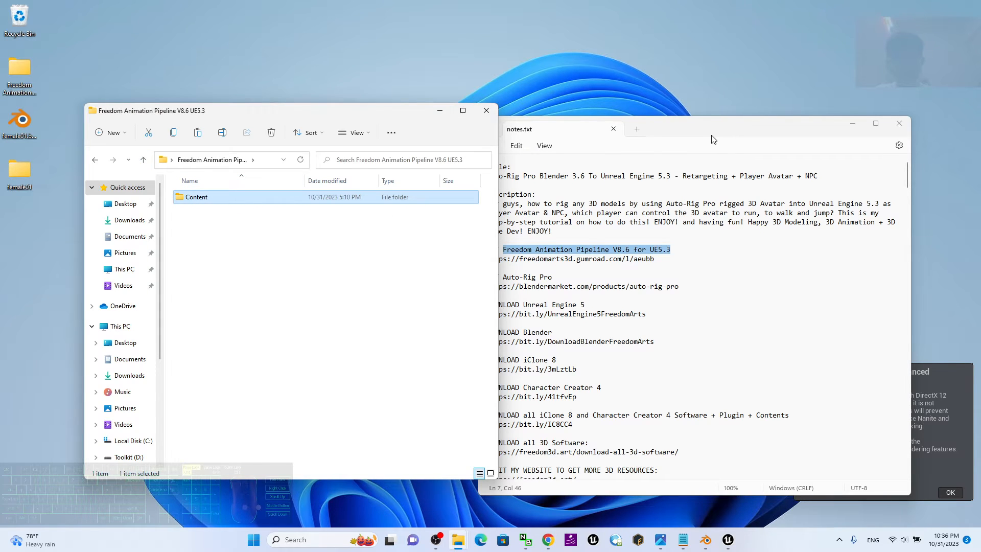
# Minimize notes.txt, check the Content folder of the open Unreal project, and minimize the editor to return to the pipeline folder.
pyautogui.moveTo(629, 134); pyautogui.dragTo(659, 110)
pyautogui.click(884, 100)
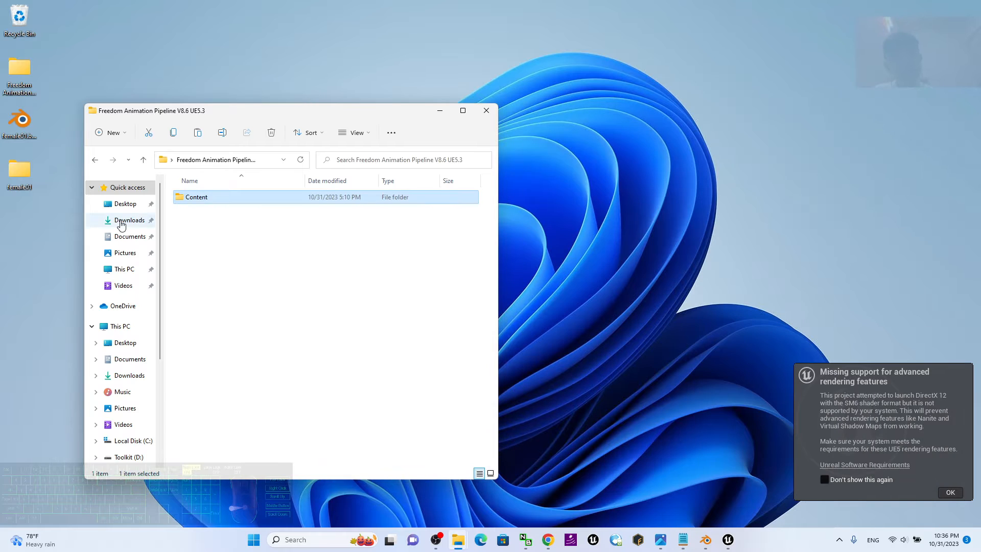
pyautogui.moveTo(350, 280); pyautogui.dragTo(209, 200)
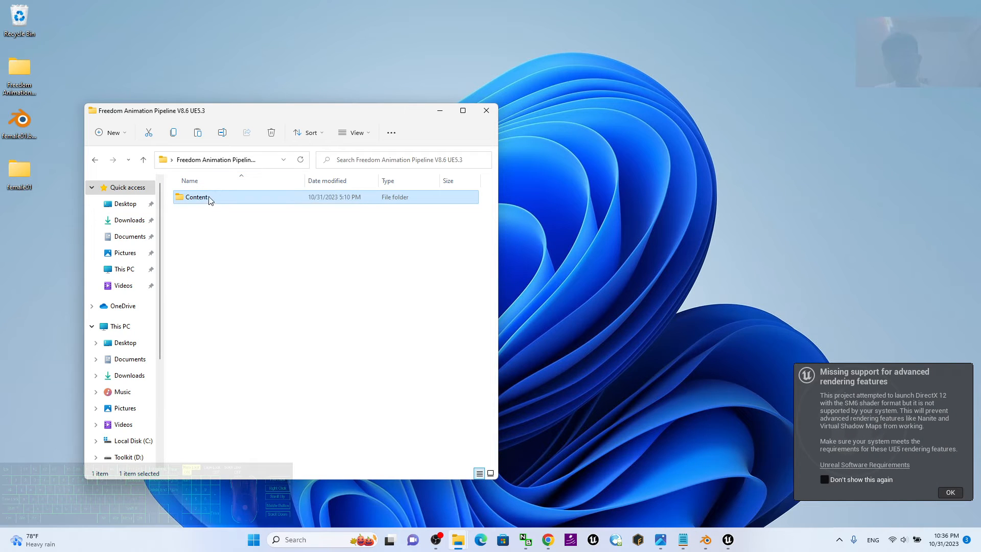
pyautogui.click(240, 250)
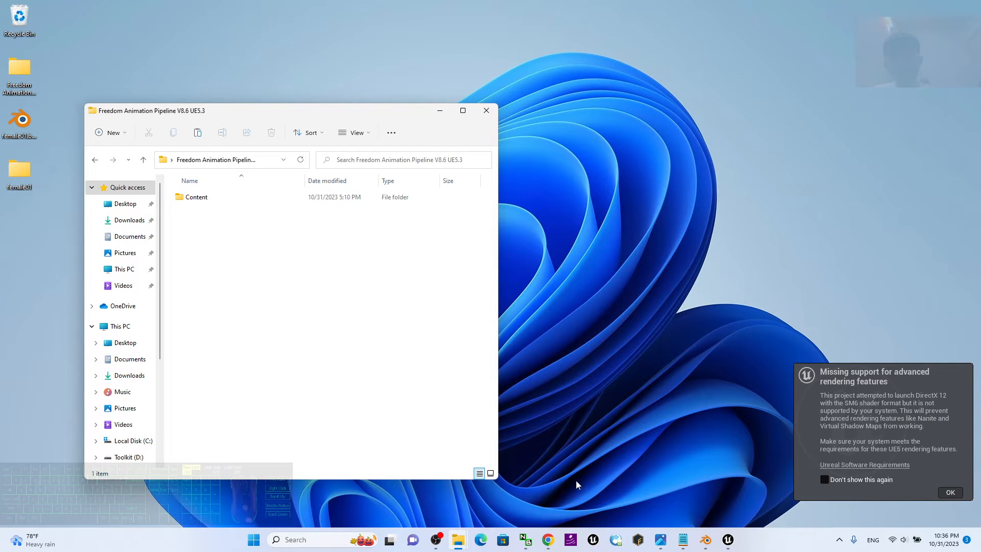
pyautogui.click(728, 538)
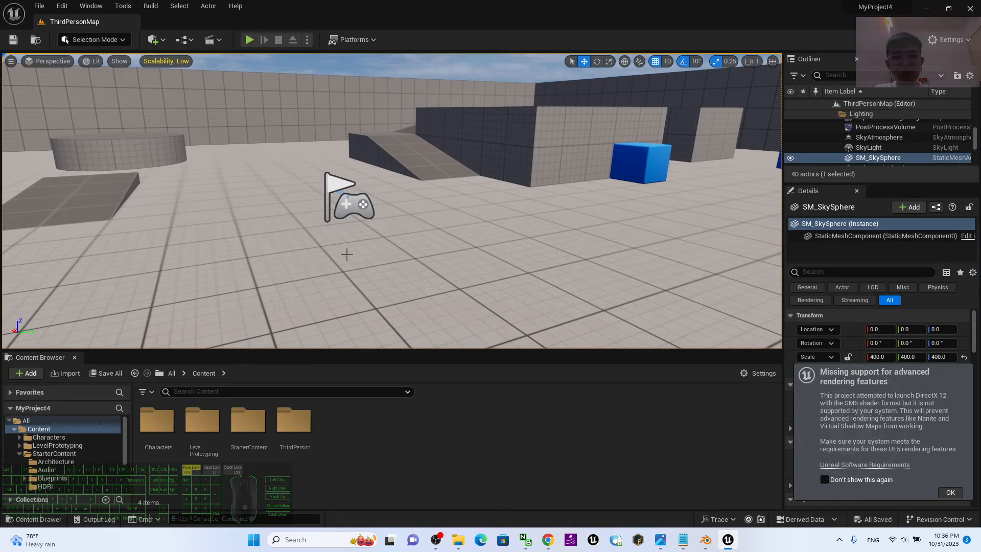
pyautogui.click(926, 9)
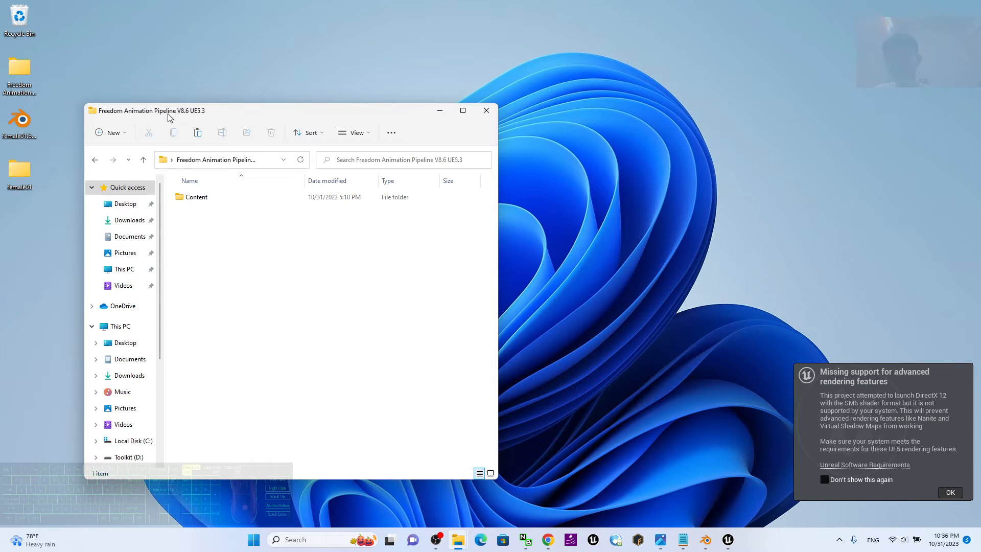
# Open Documents in a second window, place it beside the pipeline folder window, and open its Unreal Projects folder.
pyautogui.rightClick(126, 239)
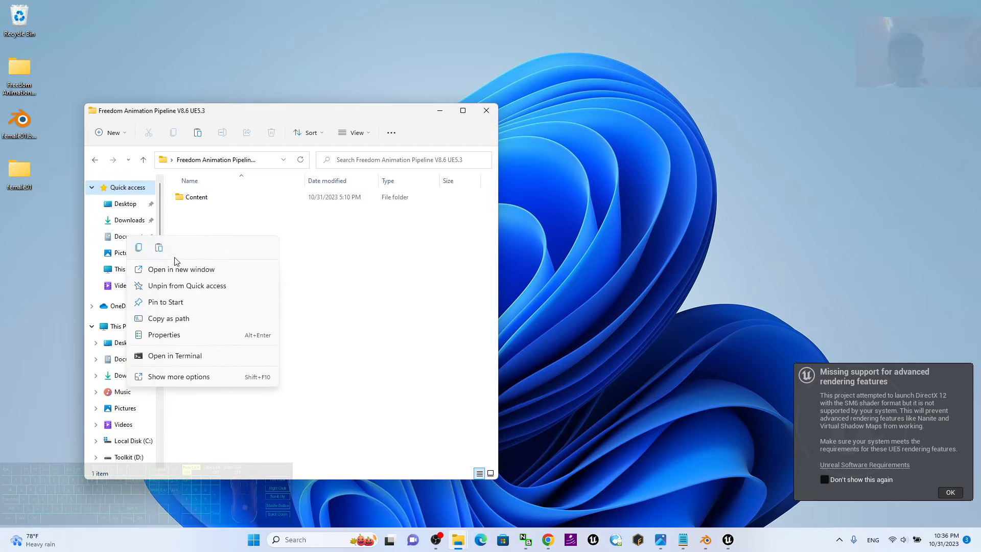
pyautogui.click(191, 268)
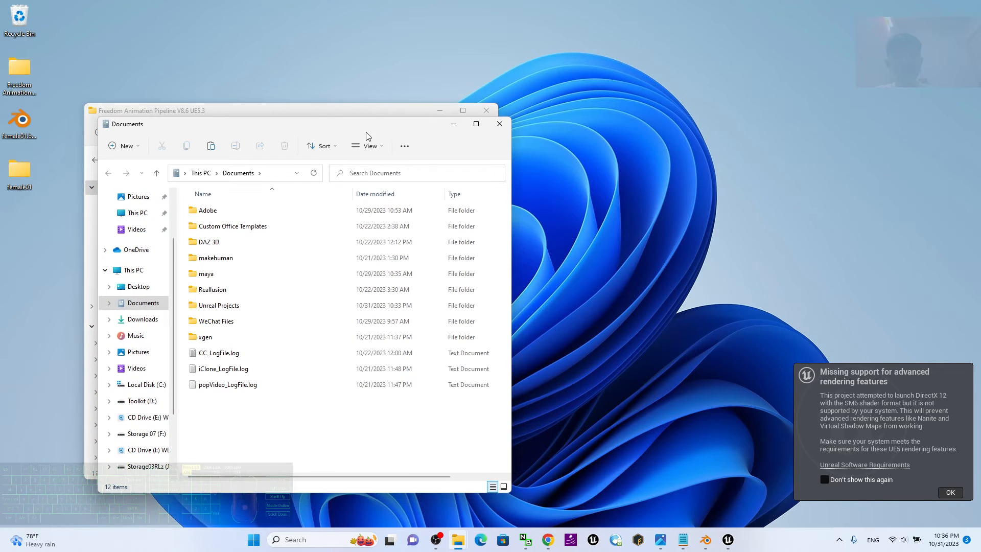
pyautogui.moveTo(357, 109); pyautogui.dragTo(758, 109)
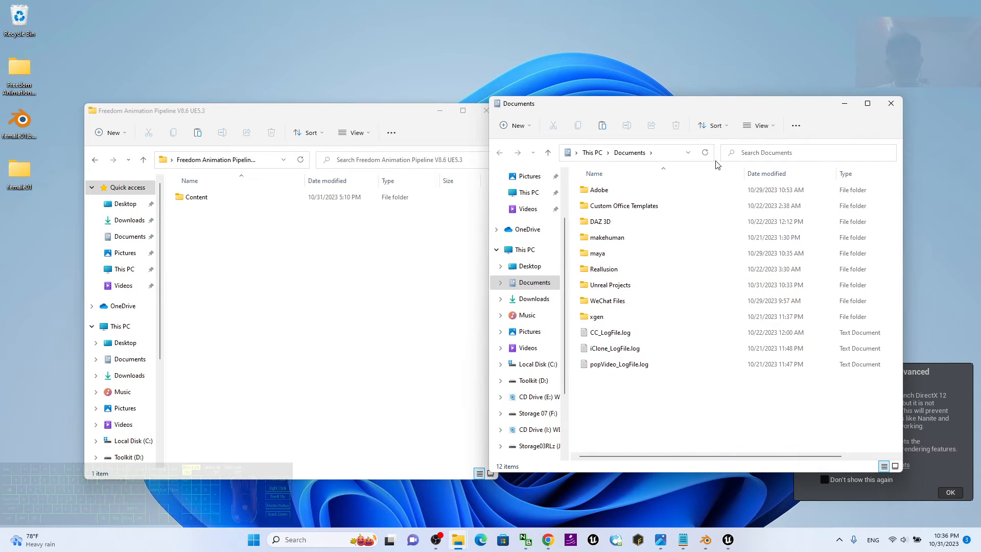
pyautogui.doubleClick(600, 290)
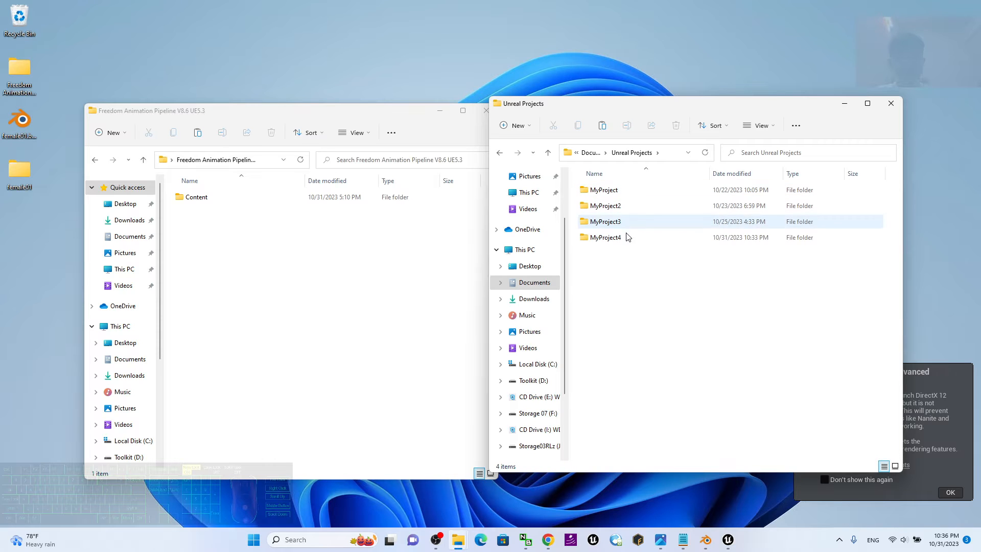
# Check which project is open in Unreal Editor, minimize it, and open the Content folder inside MyProject4.
pyautogui.click(728, 539)
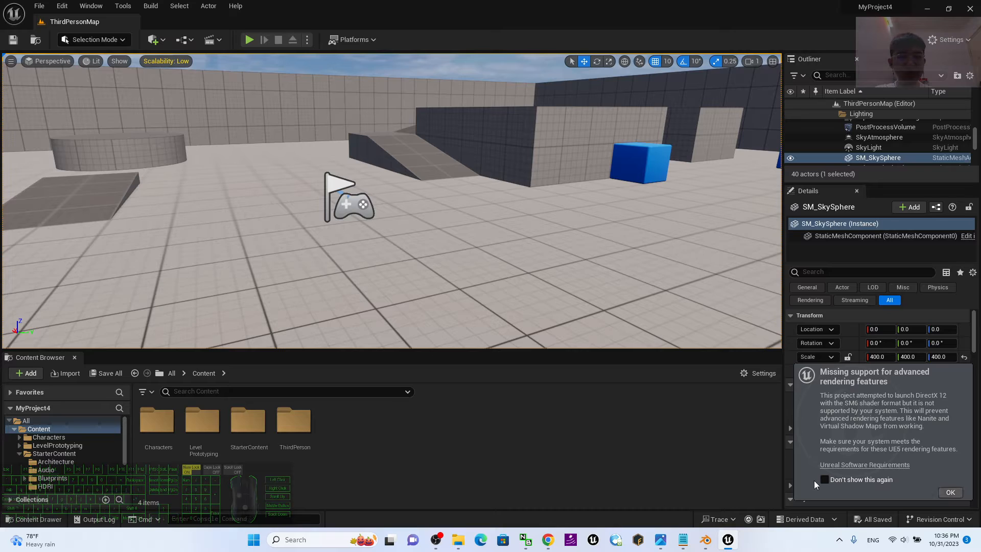
pyautogui.moveTo(878, 10)
pyautogui.click(932, 8)
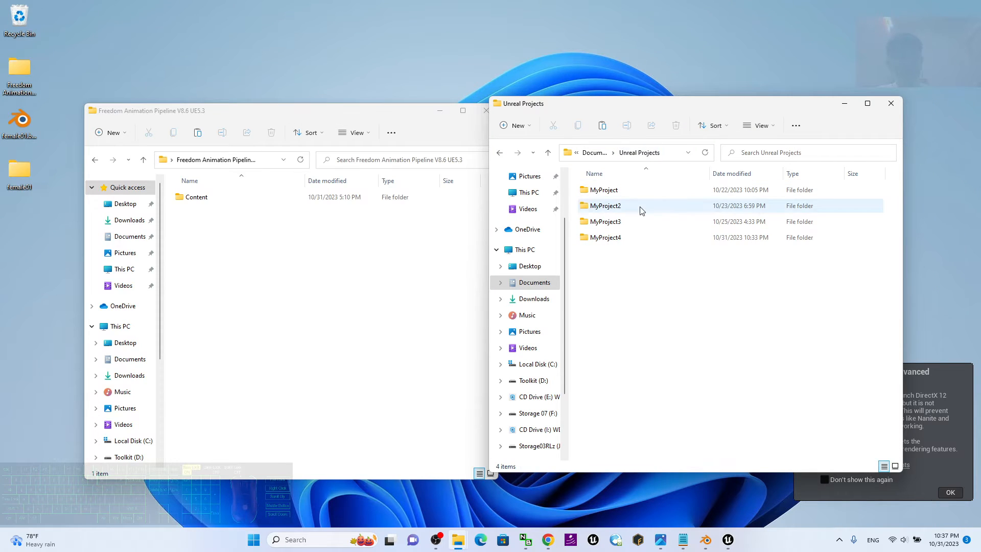
pyautogui.click(595, 236)
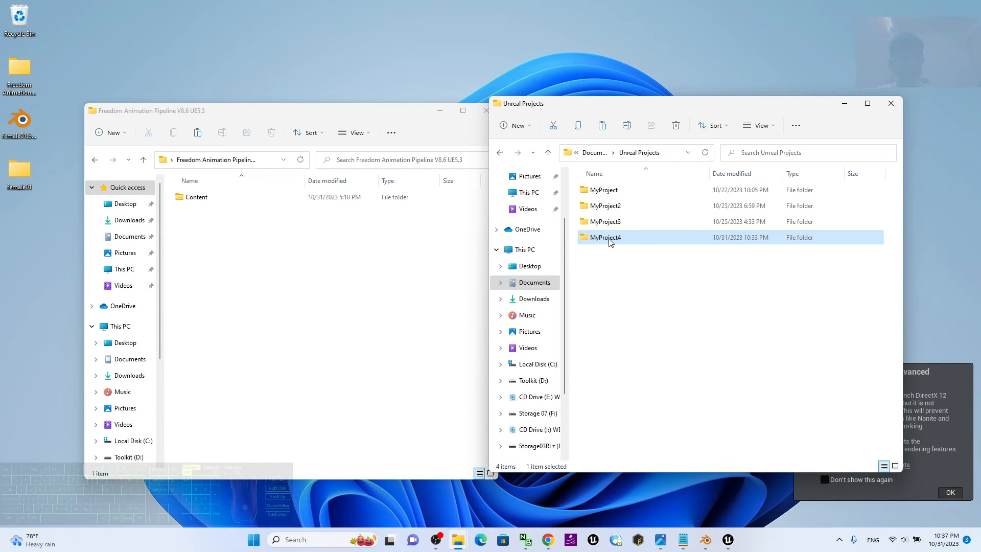
pyautogui.doubleClick(609, 241)
pyautogui.click(605, 211)
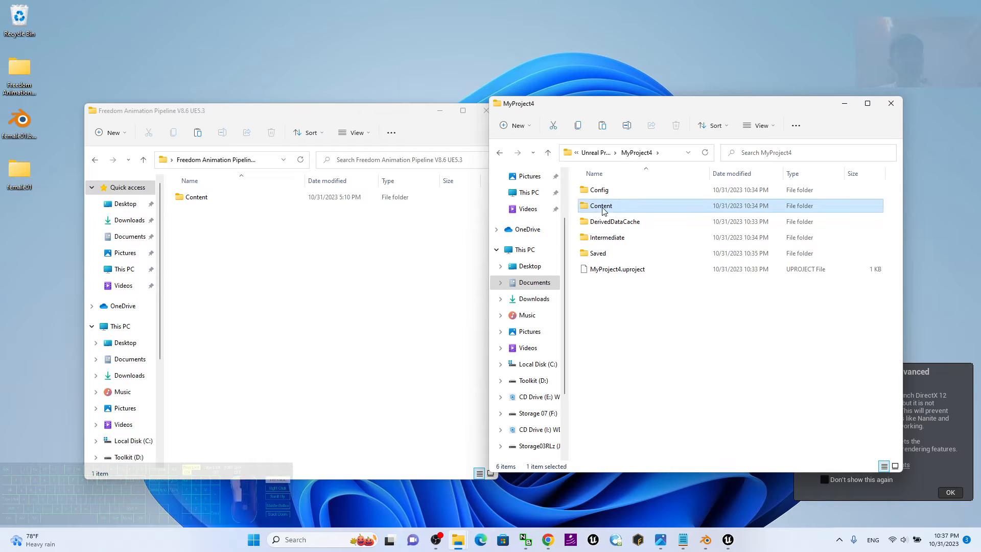
pyautogui.doubleClick(601, 206)
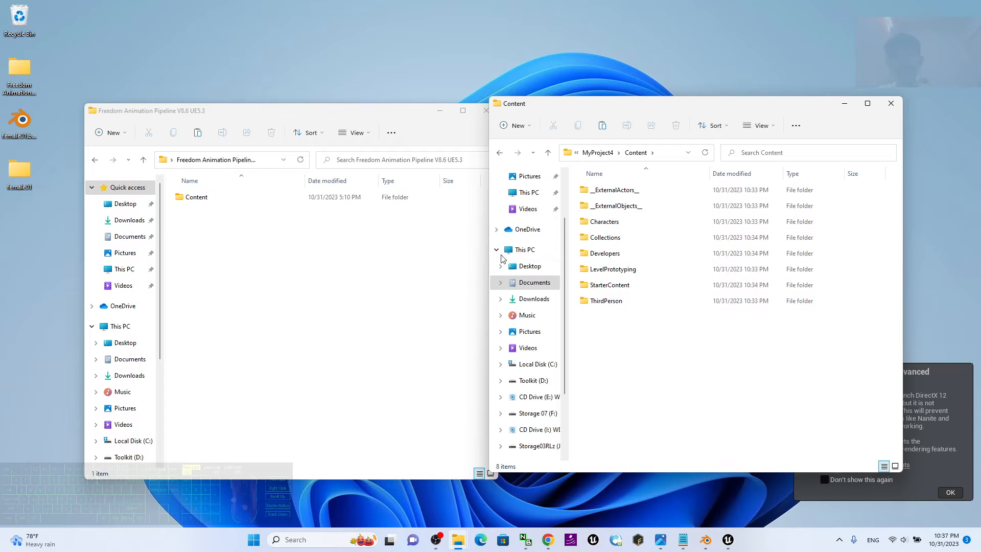
# Move the pipeline folder window clear of the other one, open its Content subfolder, and copy the 00_Freedom_Animation_Pipeline folder.
pyautogui.moveTo(335, 116); pyautogui.dragTo(321, 113)
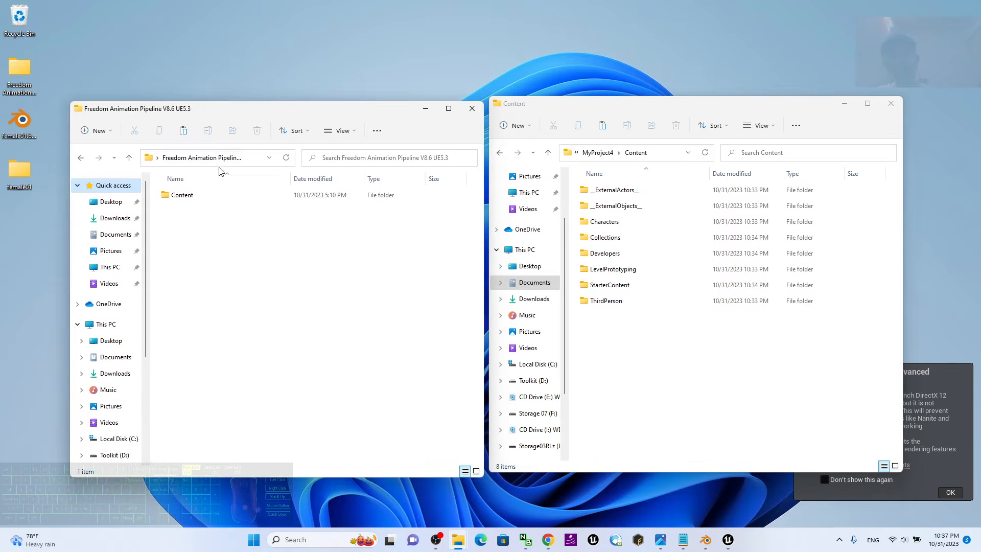
pyautogui.doubleClick(171, 195)
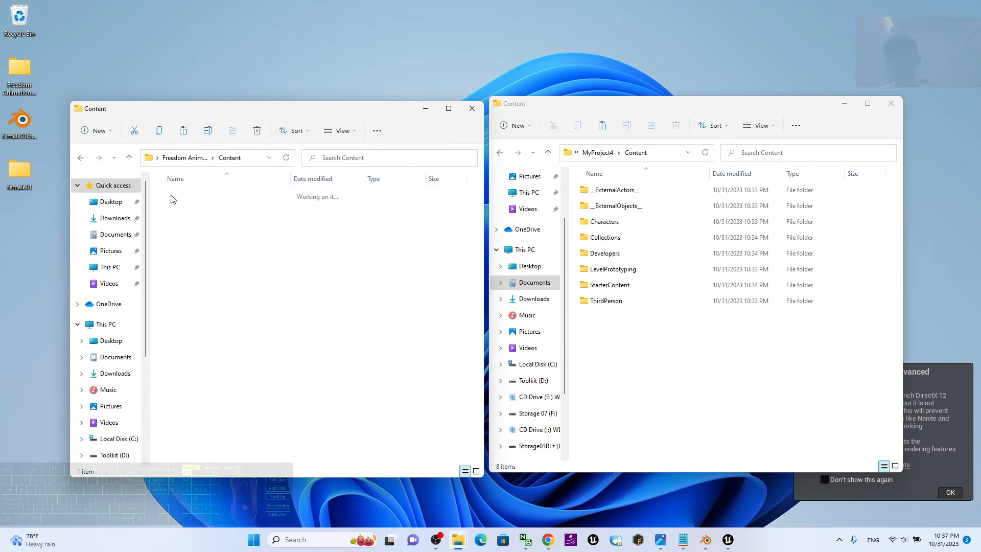
pyautogui.rightClick(185, 199)
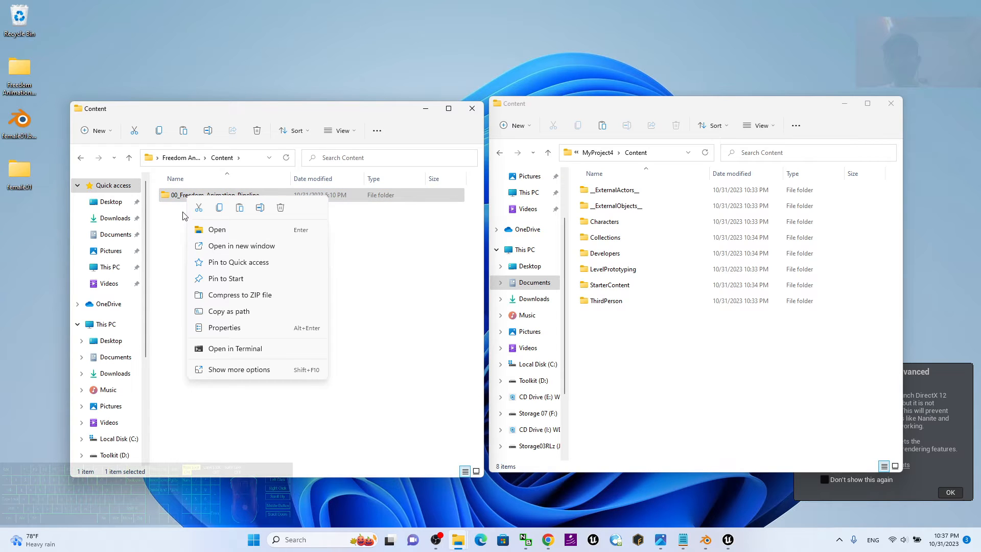
pyautogui.click(236, 373)
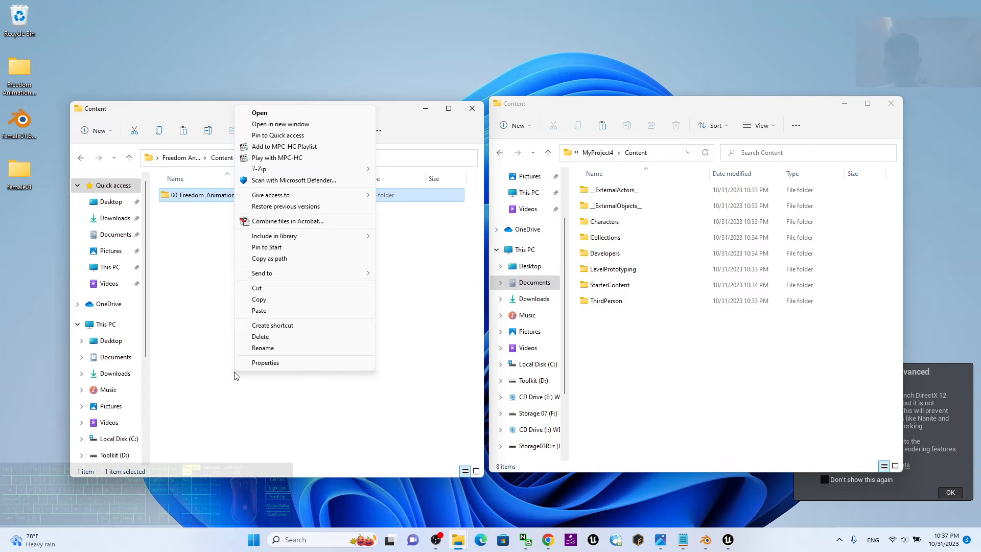
pyautogui.click(193, 230)
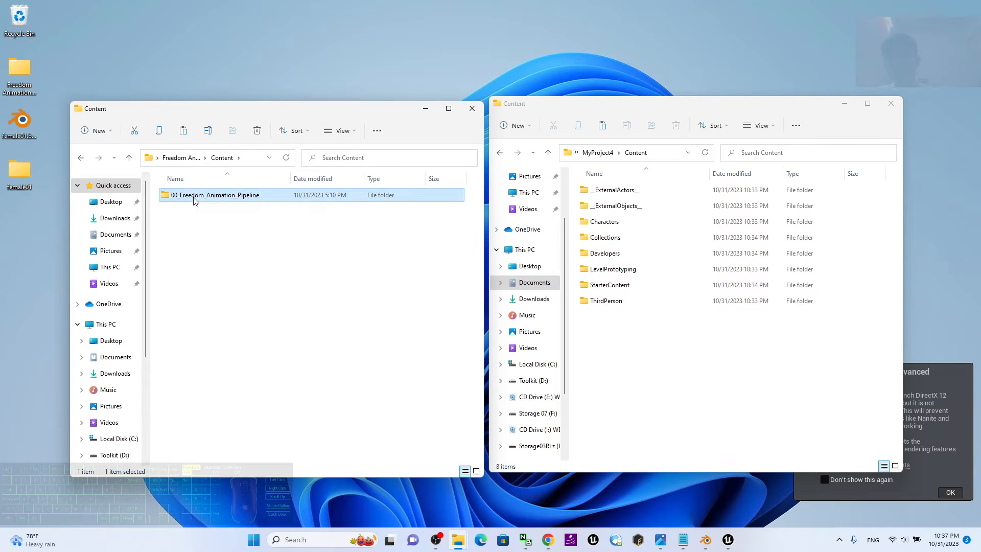
pyautogui.rightClick(195, 200)
pyautogui.click(236, 373)
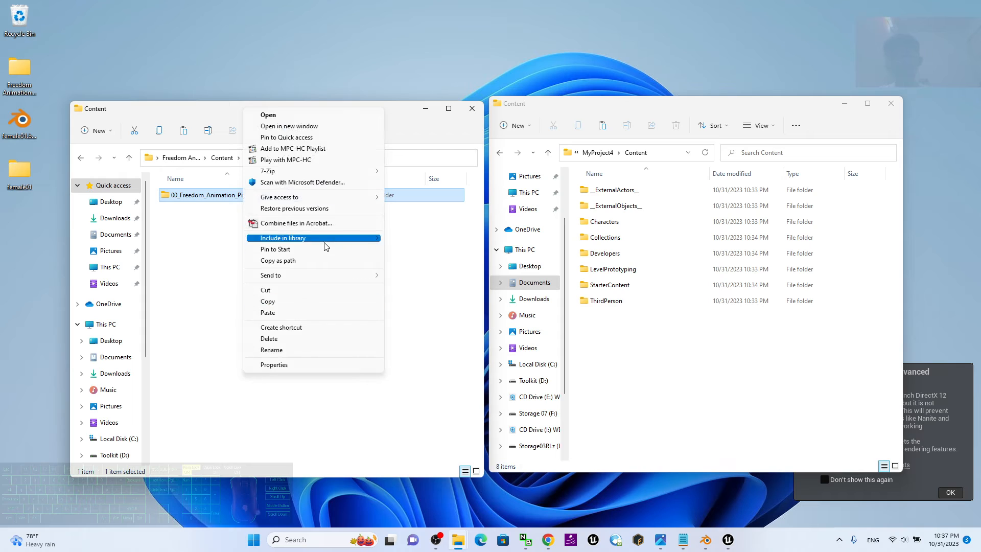
pyautogui.click(280, 305)
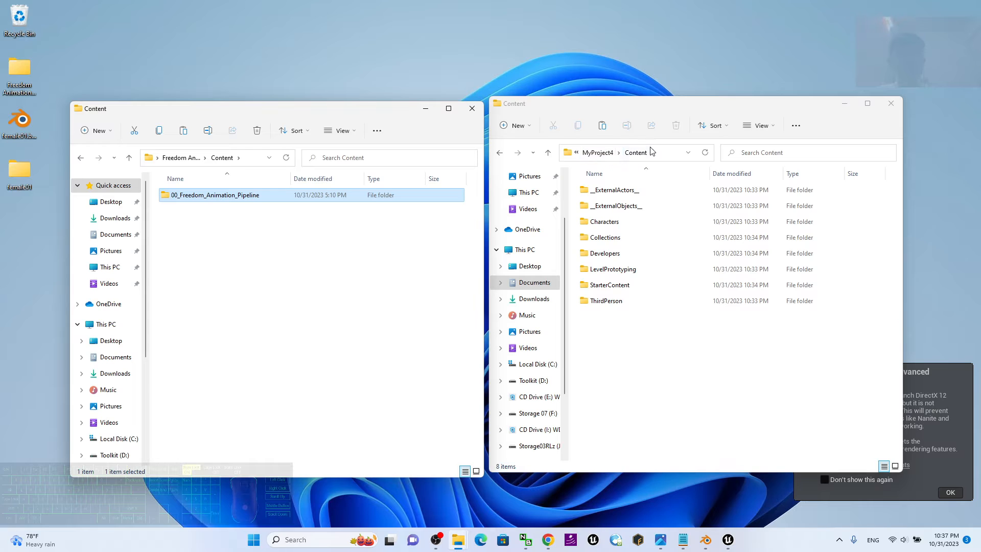
# Paste the copied pipeline folder into MyProject4's Content folder and close both File Explorer windows.
pyautogui.rightClick(626, 346)
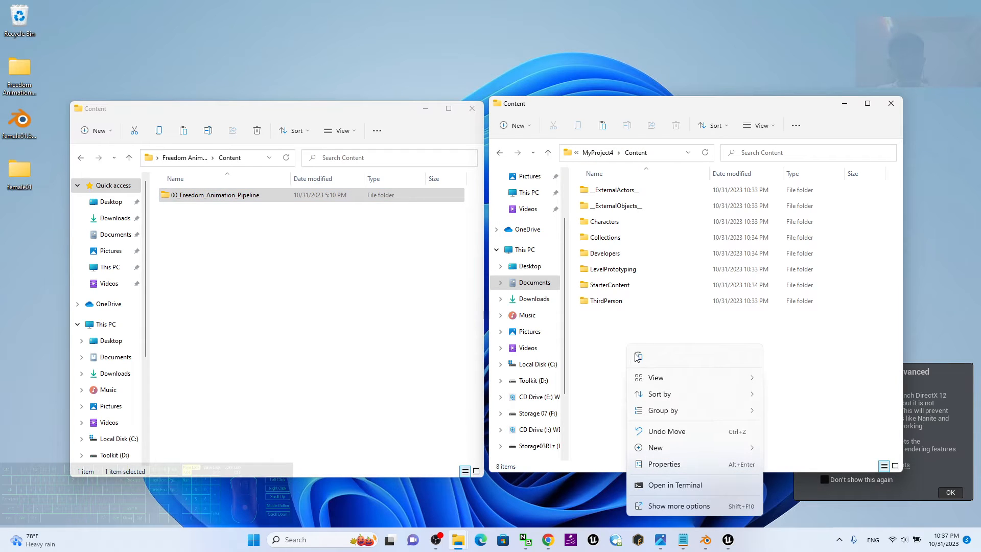
pyautogui.click(682, 505)
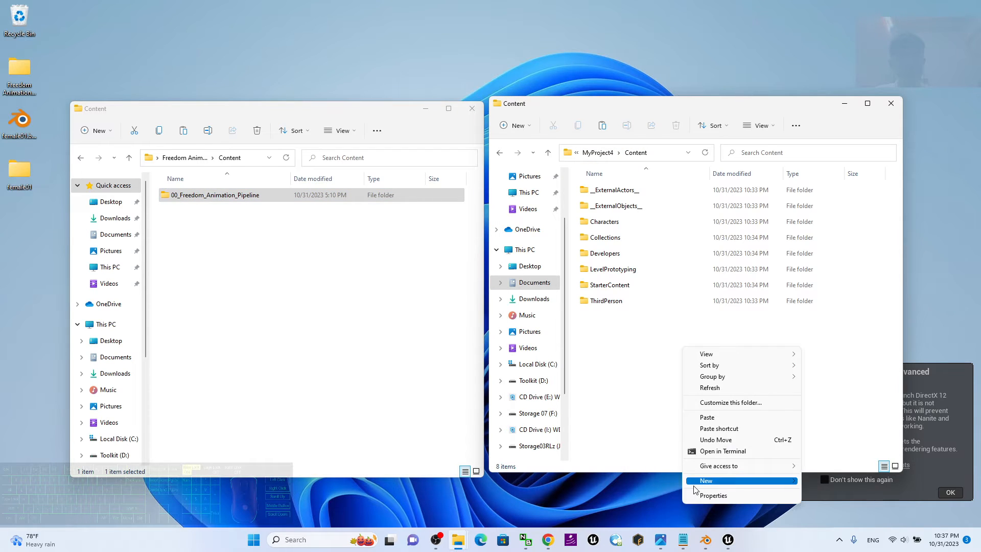
pyautogui.click(717, 418)
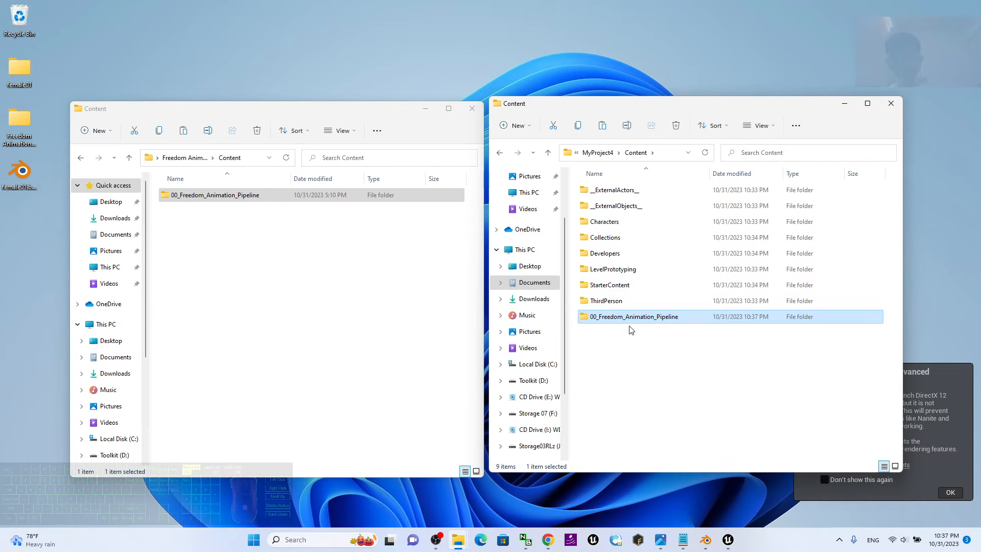
pyautogui.click(891, 104)
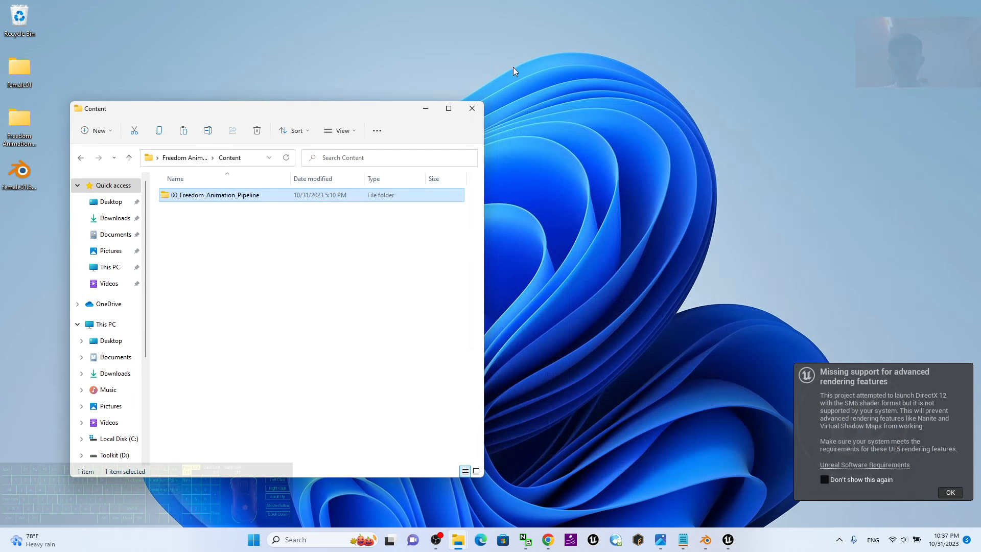
pyautogui.click(472, 108)
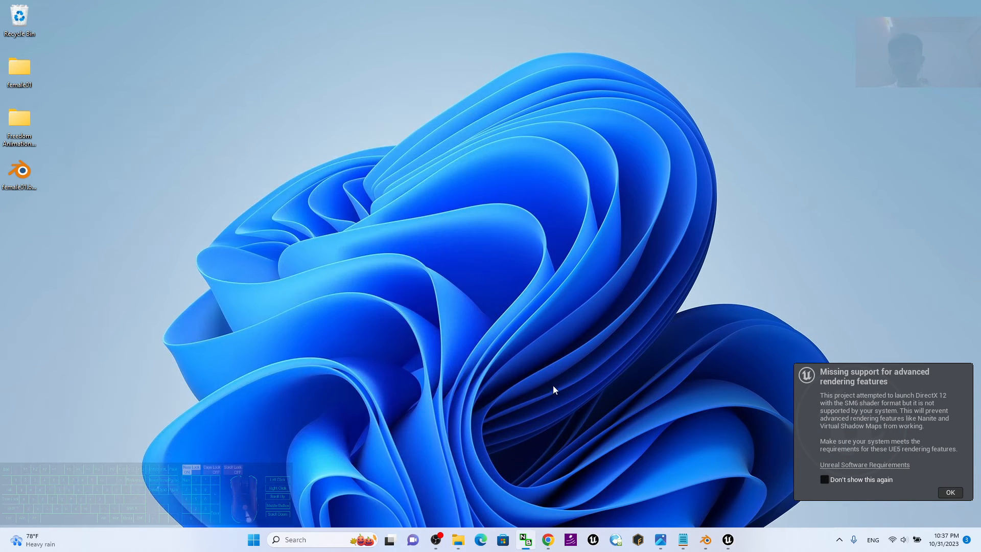
# Switch to Unreal Editor, look inside the 00_Freedom_Animation_Pipeline content folder, and return to Content.
pyautogui.click(731, 541)
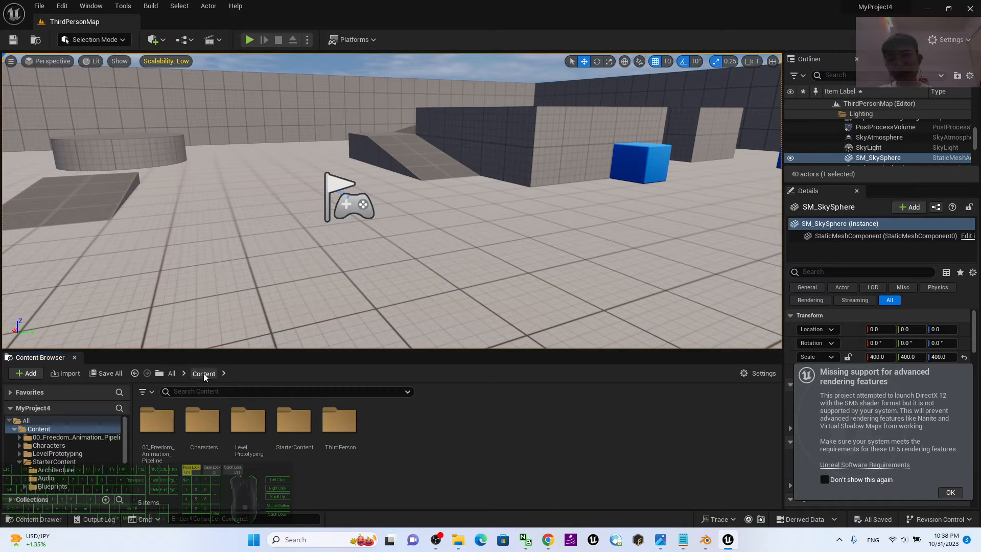
pyautogui.click(169, 409)
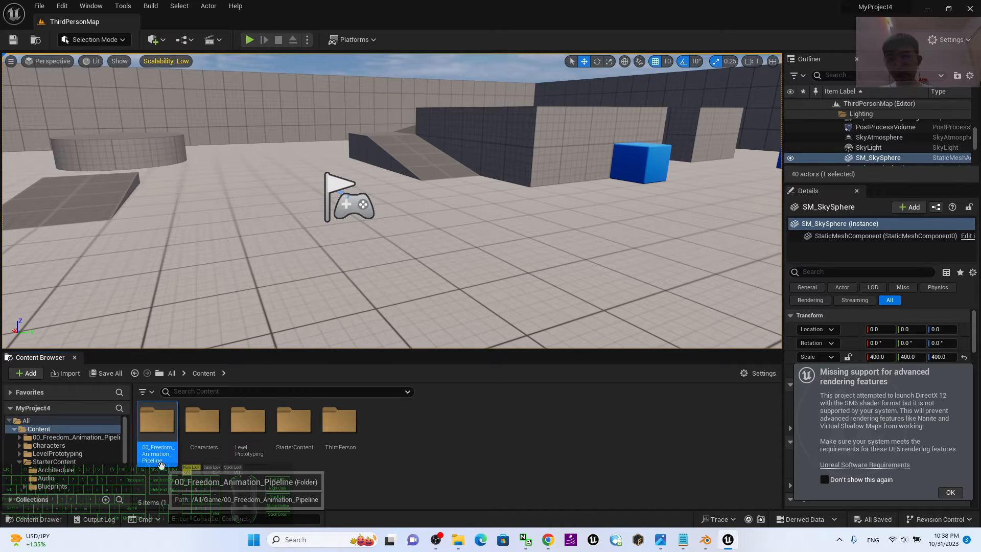
pyautogui.doubleClick(158, 424)
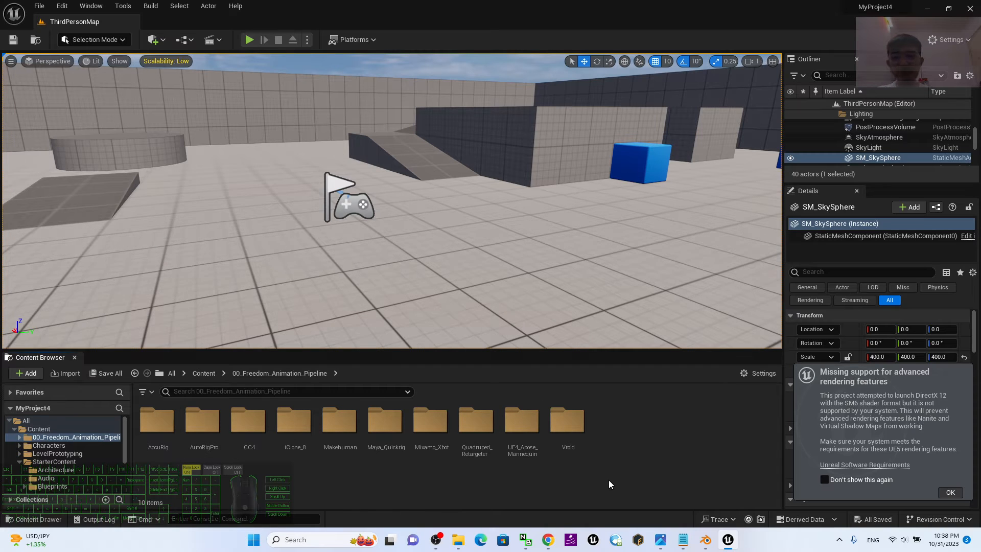
pyautogui.click(203, 373)
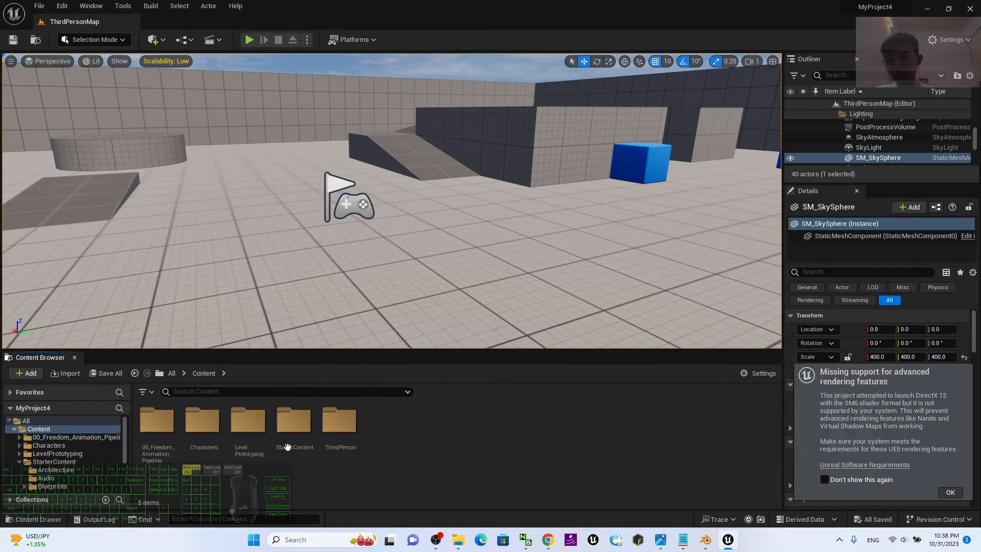
pyautogui.click(435, 540)
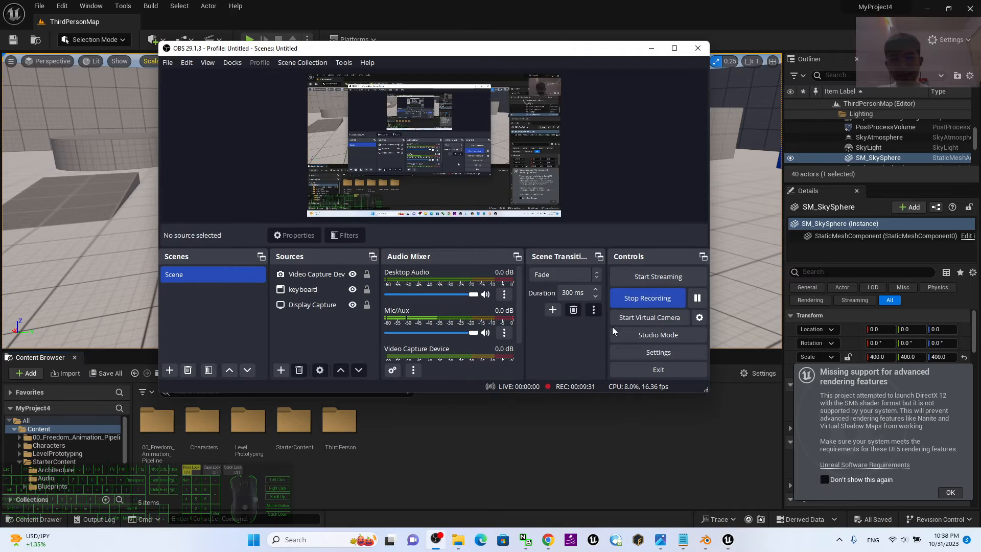
pyautogui.click(651, 48)
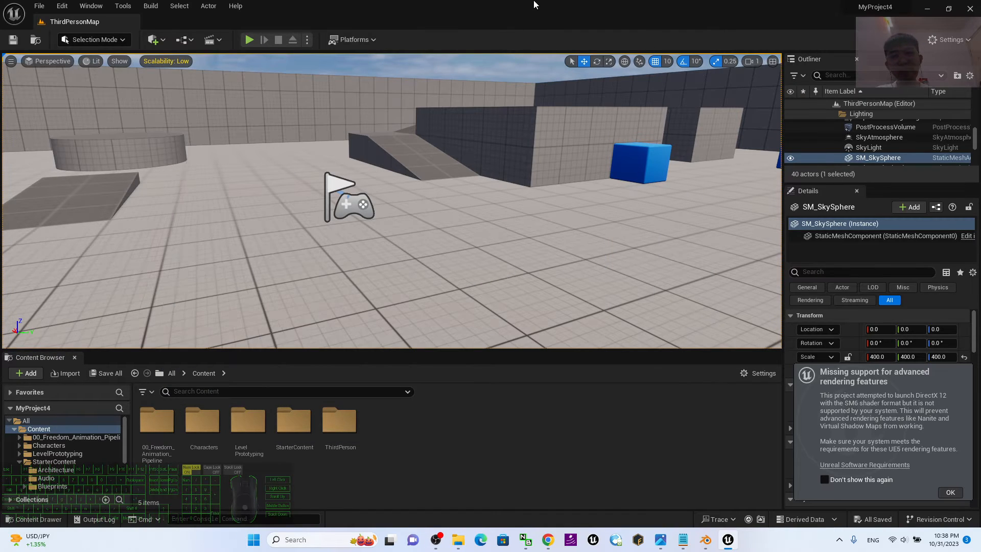
# Shrink Unreal Editor to a taller floating window and open the desktop's female01 folder beside it, keeping the Content Browser in front.
pyautogui.moveTo(537, 8)
pyautogui.mouseDown()
pyautogui.moveTo(549, 41)
pyautogui.moveTo(552, 15)
pyautogui.mouseUp()
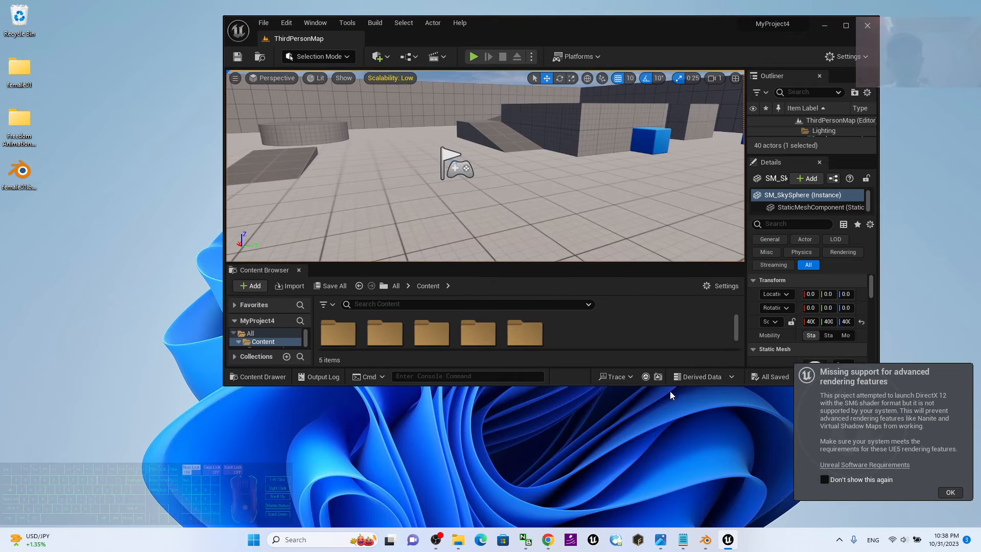
pyautogui.moveTo(668, 384); pyautogui.dragTo(657, 483)
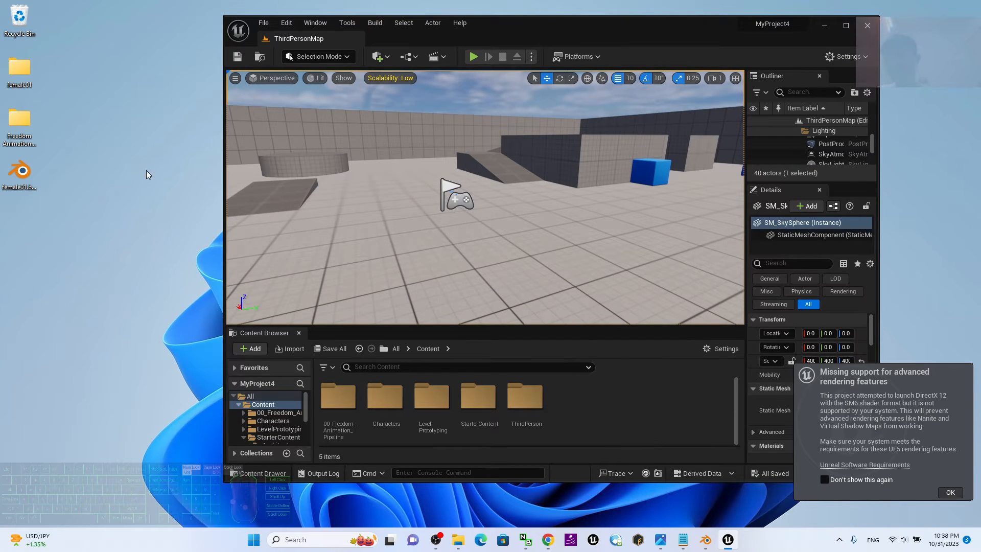
pyautogui.click(24, 118)
pyautogui.click(121, 200)
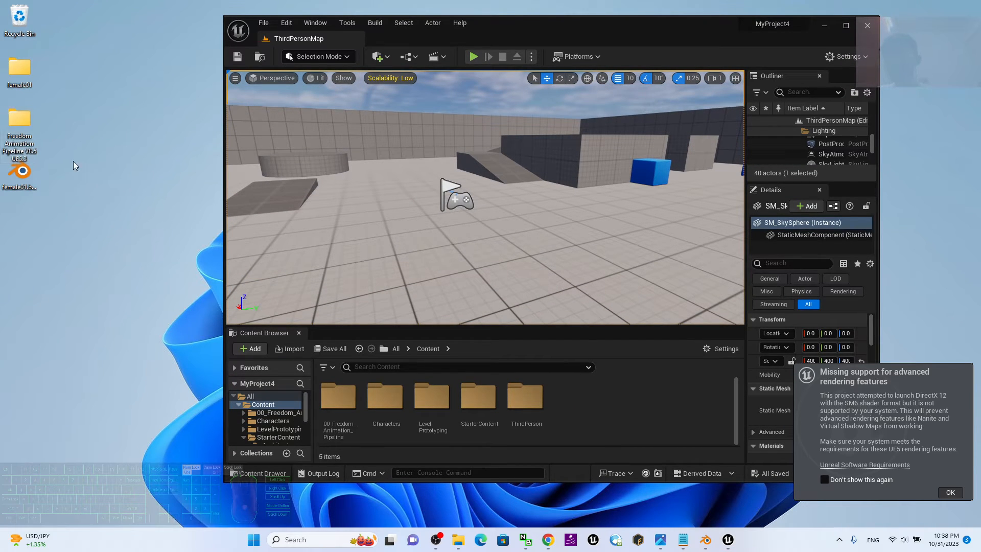
pyautogui.click(22, 77)
pyautogui.click(27, 65)
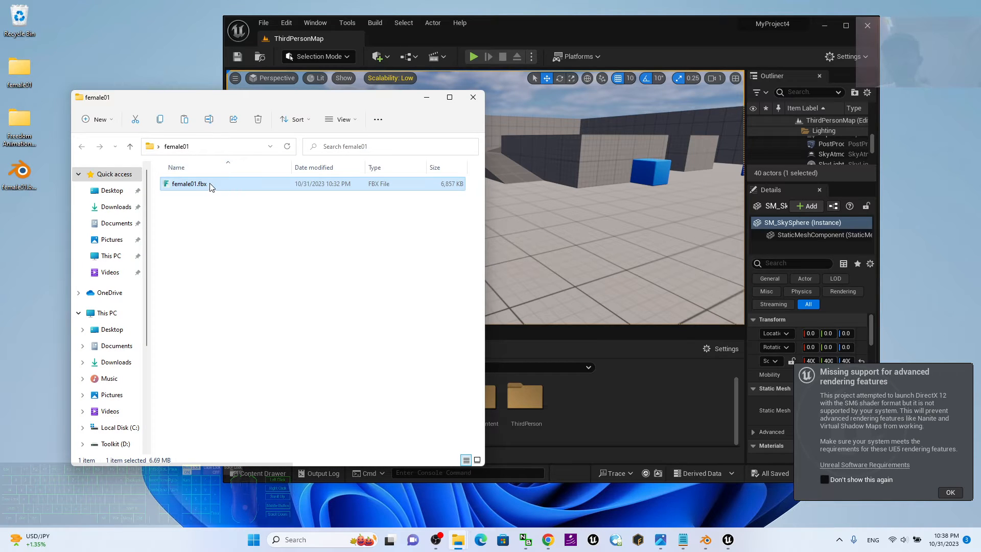
pyautogui.moveTo(269, 103); pyautogui.dragTo(227, 109)
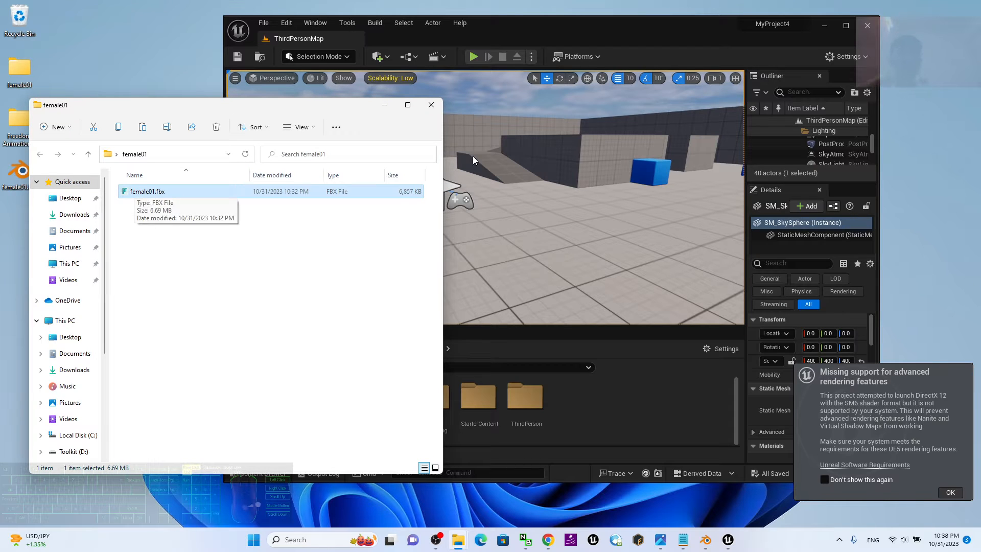
pyautogui.click(621, 406)
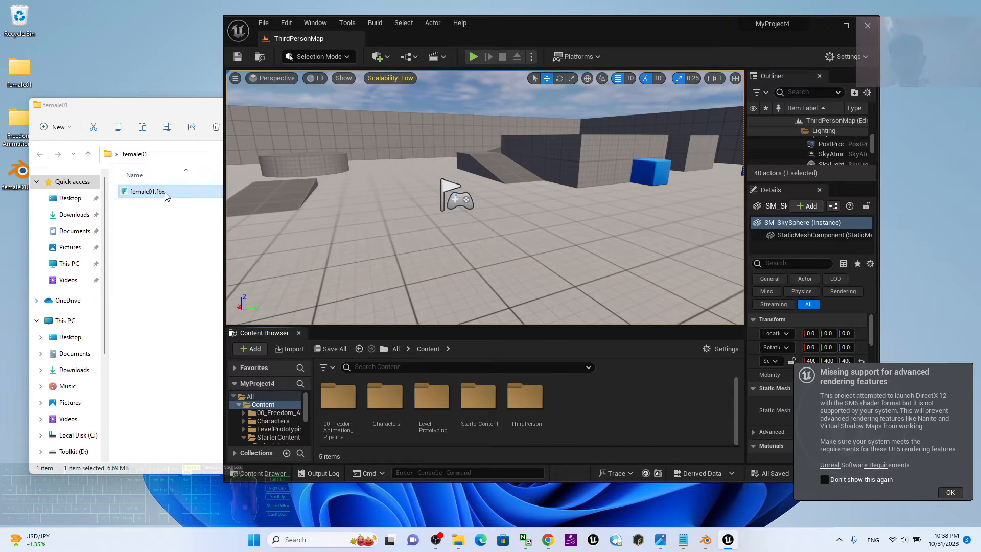
# Create a new folder named female01 in the project's Content folder and open it.
pyautogui.click(139, 193)
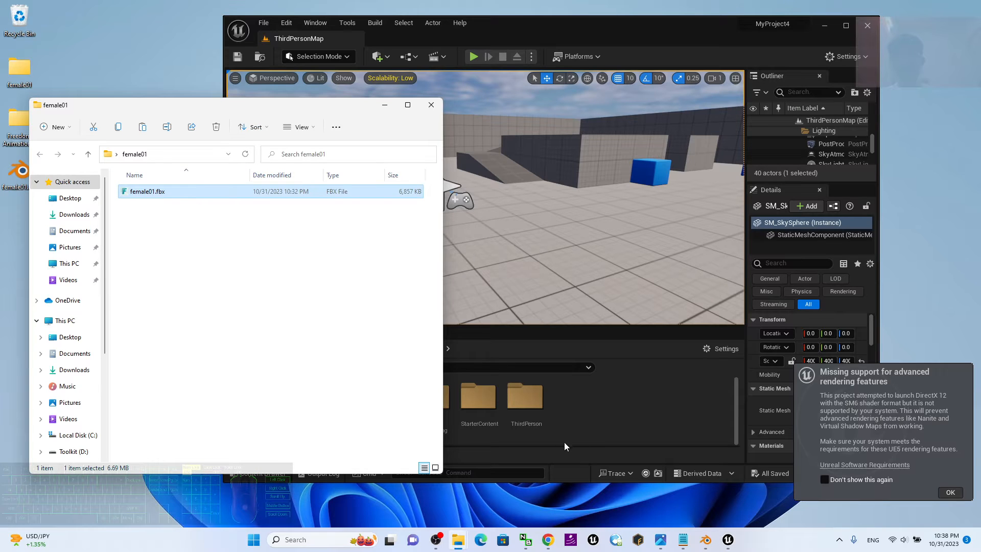
pyautogui.rightClick(568, 427)
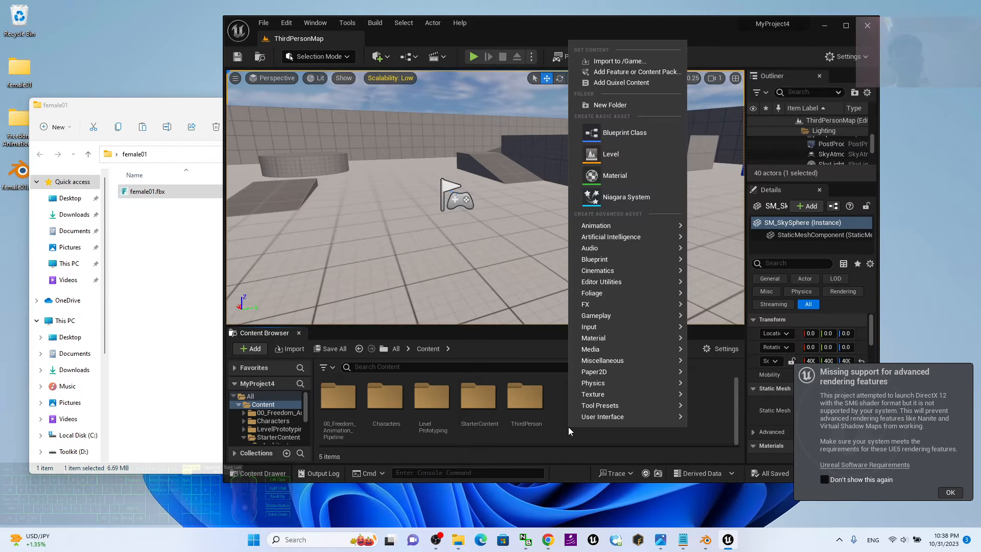
pyautogui.click(627, 105)
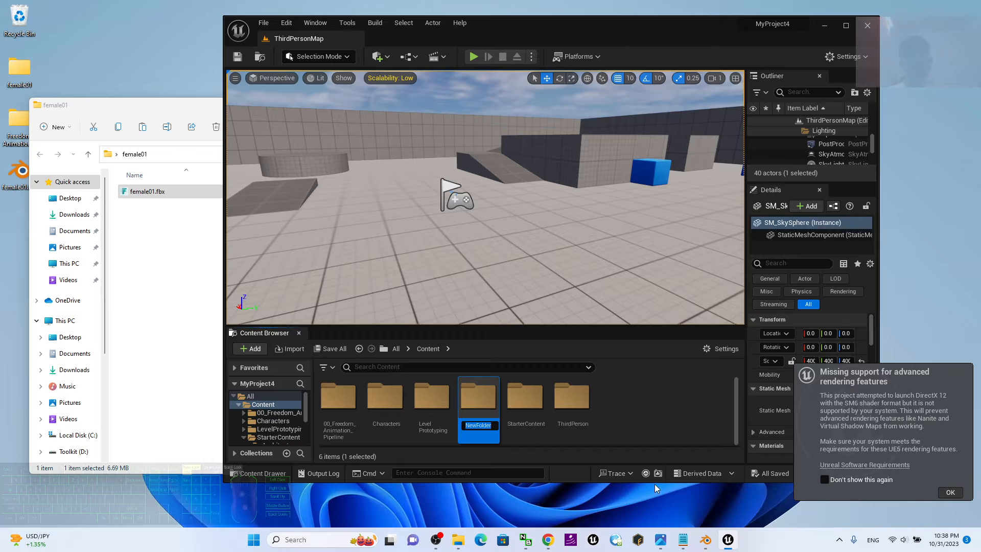
pyautogui.write('female01')
pyautogui.press('Return')
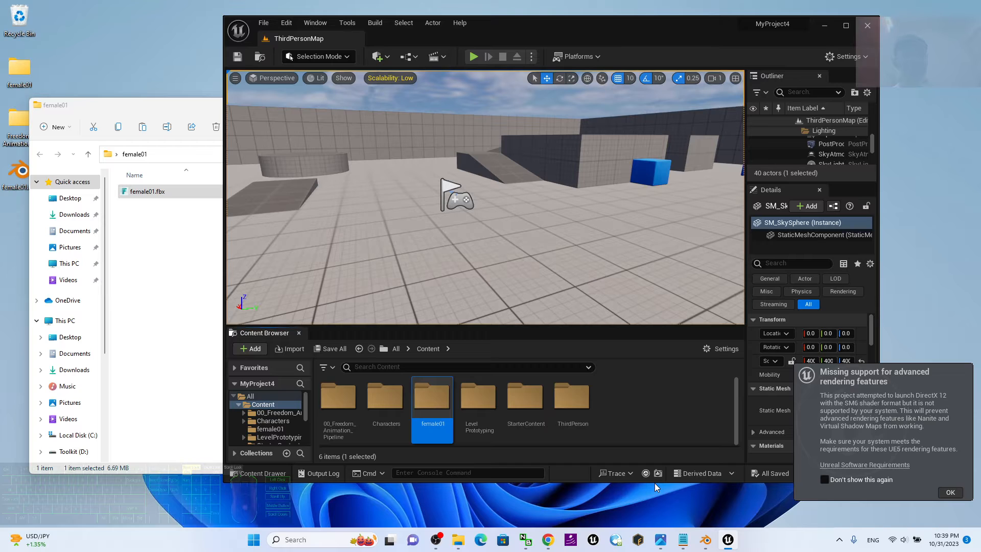
pyautogui.press('Return')
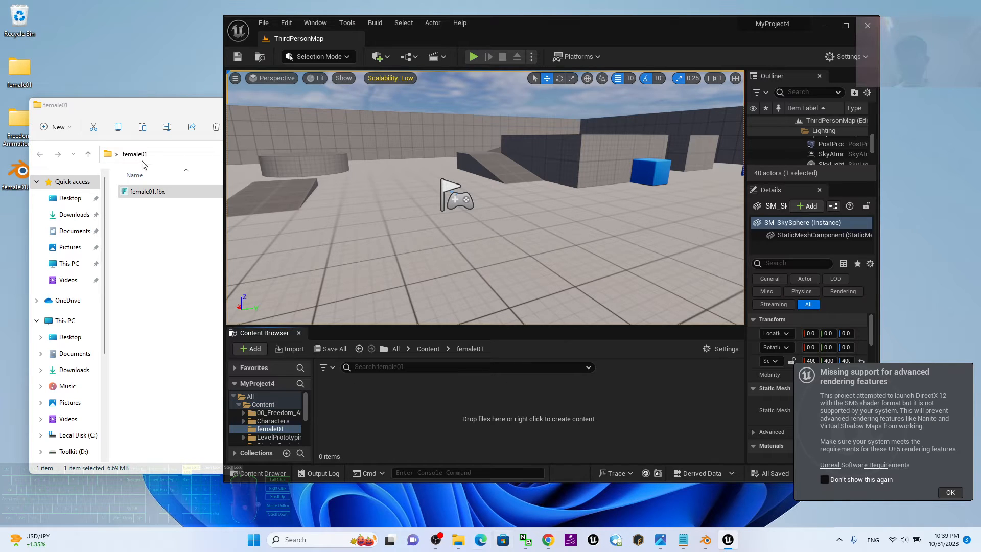
# Import female01.fbx into the female01 content folder as a skeletal mesh with the existing options, dismiss the message log and maximize Unreal Editor.
pyautogui.click(148, 196)
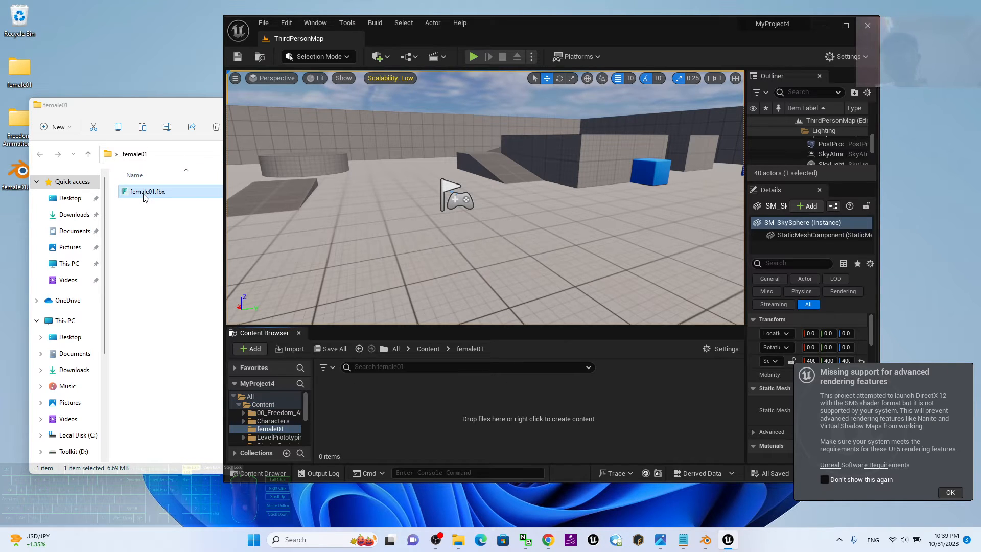
pyautogui.click(143, 194)
pyautogui.moveTo(144, 197); pyautogui.dragTo(431, 415)
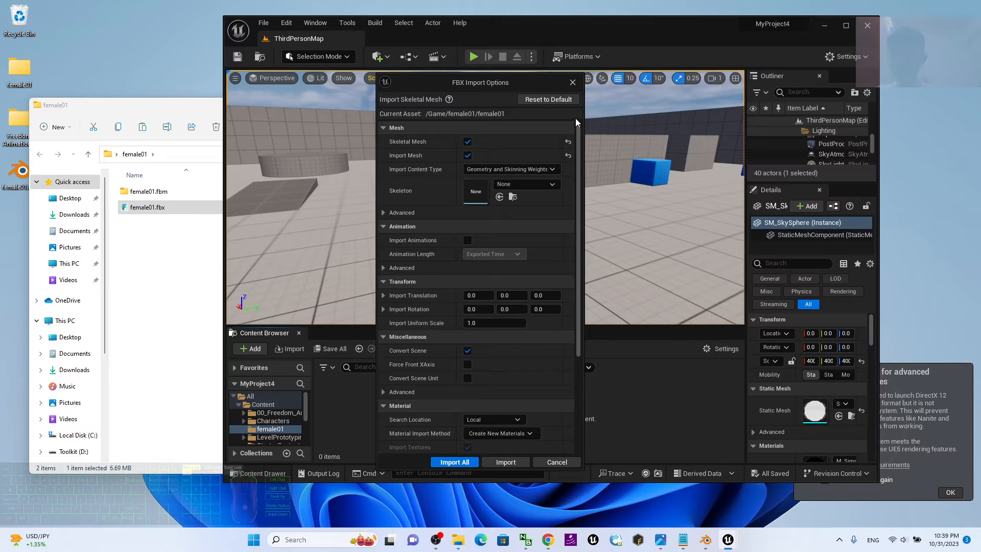
pyautogui.click(380, 213)
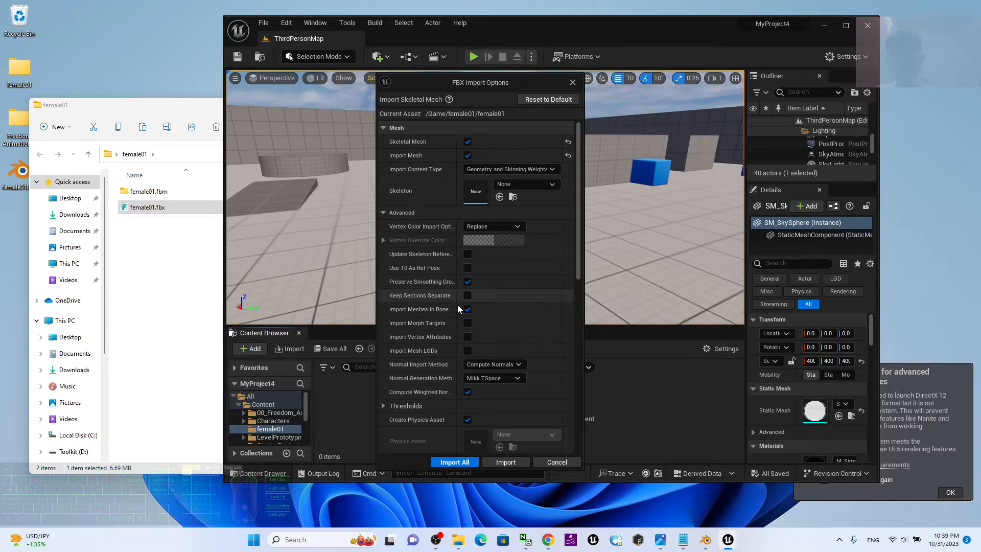
pyautogui.click(383, 213)
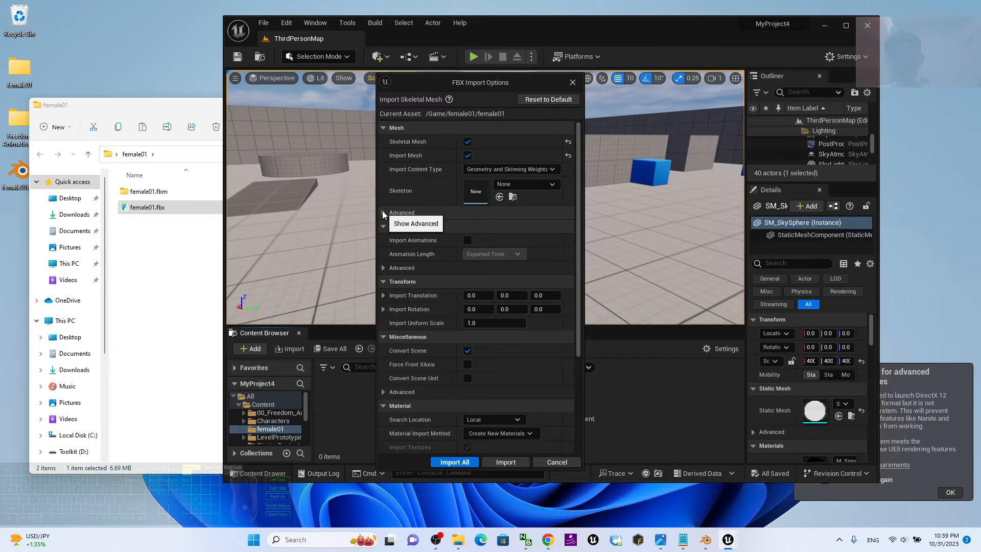
pyautogui.click(459, 461)
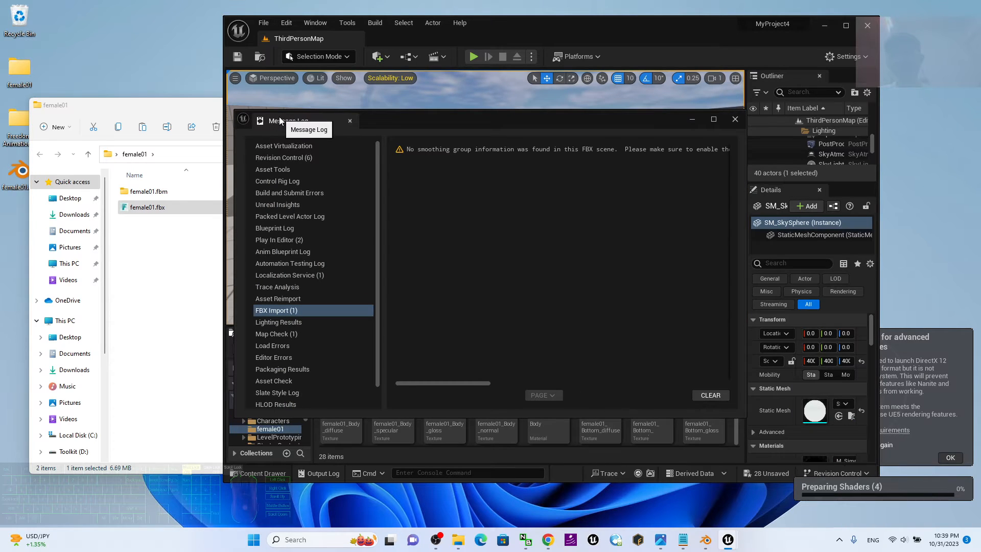
pyautogui.click(734, 119)
pyautogui.click(850, 26)
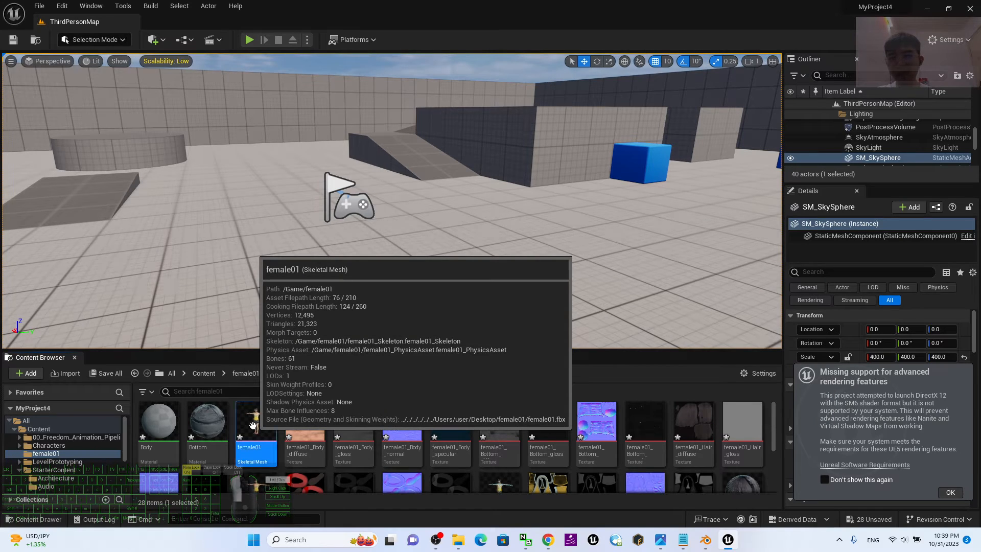
# Open the female01 skeletal mesh and examine the character's body, clothing and pose from several angles.
pyautogui.doubleClick(254, 426)
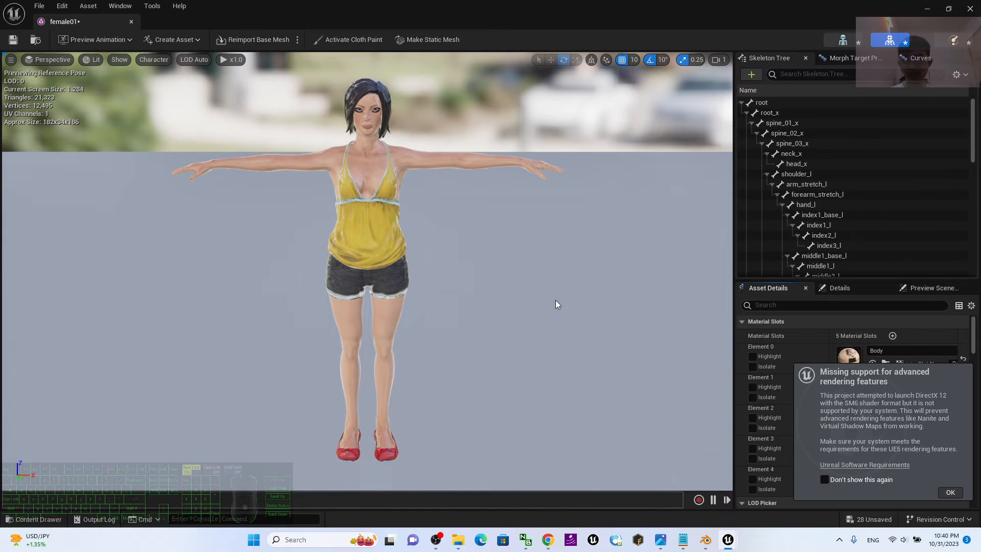
pyautogui.moveTo(556, 302)
pyautogui.mouseDown(button='middle')
pyautogui.moveTo(597, 301)
pyautogui.moveTo(562, 304)
pyautogui.mouseUp(button='middle')
pyautogui.keyDown('alt'); pyautogui.moveTo(576, 305); pyautogui.dragTo(674, 310); pyautogui.keyUp('alt')
pyautogui.keyDown('alt'); pyautogui.moveTo(266, 199); pyautogui.dragTo(430, 221); pyautogui.keyUp('alt')
pyautogui.click(358, 139)
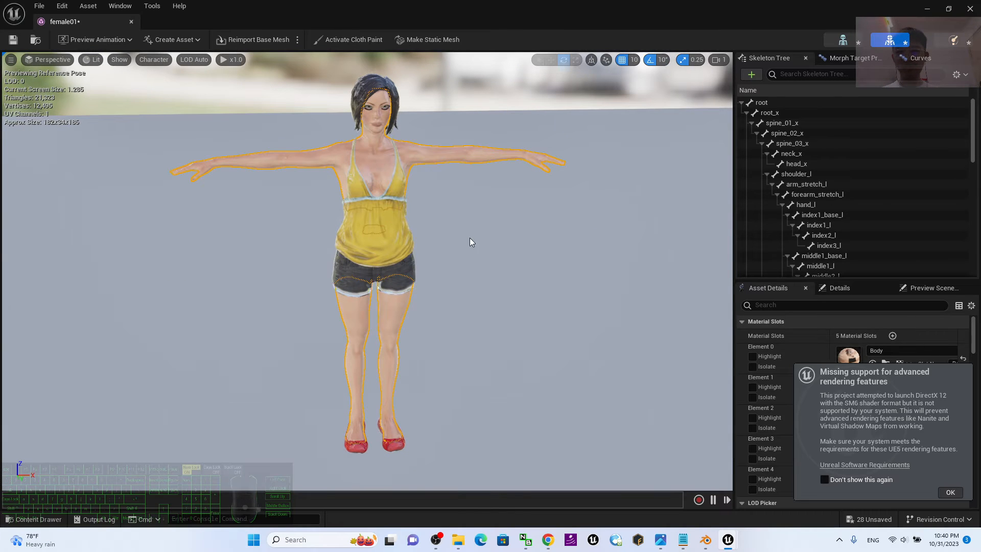
pyautogui.click(551, 242)
pyautogui.scroll(5, 551, 242)
pyautogui.scroll(-2, 551, 242)
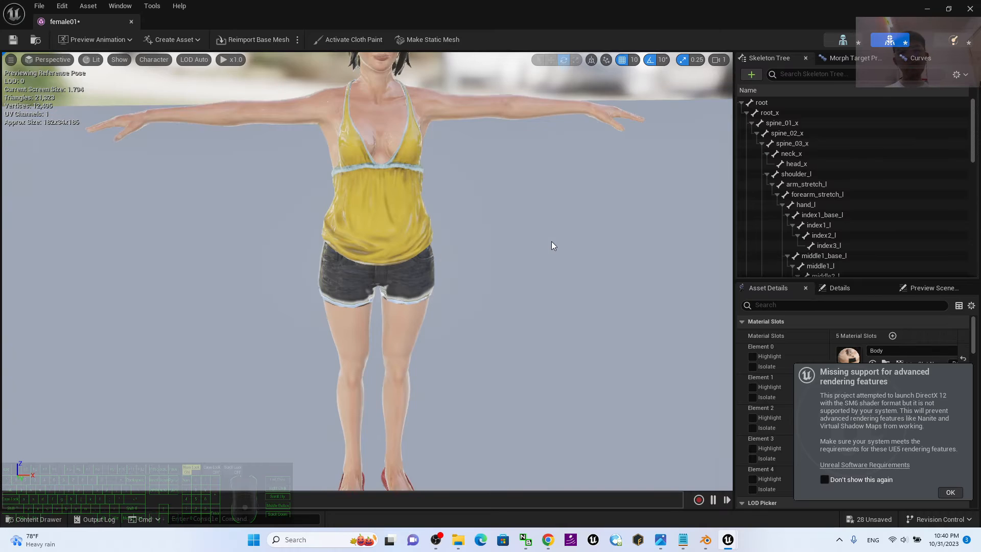
pyautogui.scroll(-3, 551, 241)
pyautogui.keyDown('alt'); pyautogui.moveTo(556, 237); pyautogui.dragTo(517, 151); pyautogui.keyUp('alt')
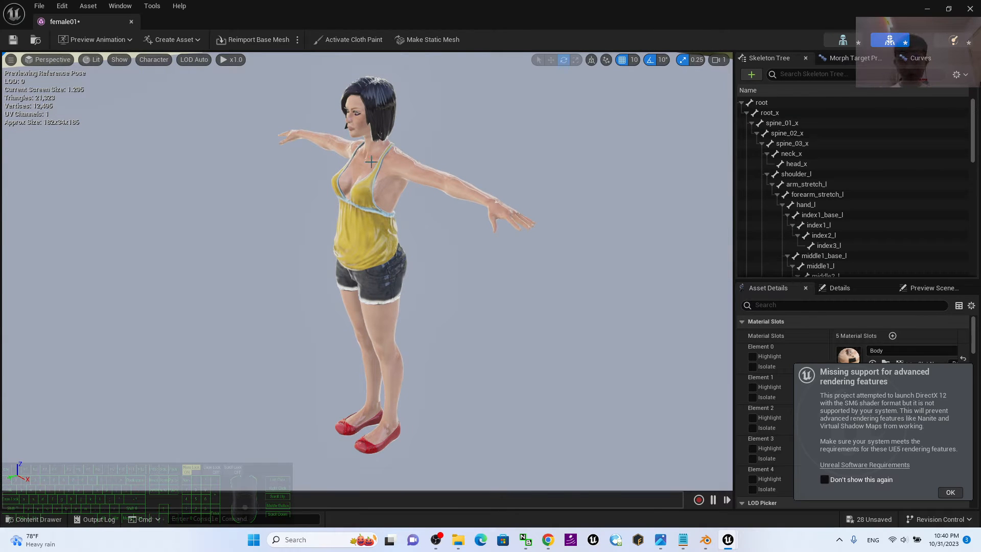
pyautogui.keyDown('alt'); pyautogui.moveTo(254, 388); pyautogui.dragTo(476, 513); pyautogui.keyUp('alt')
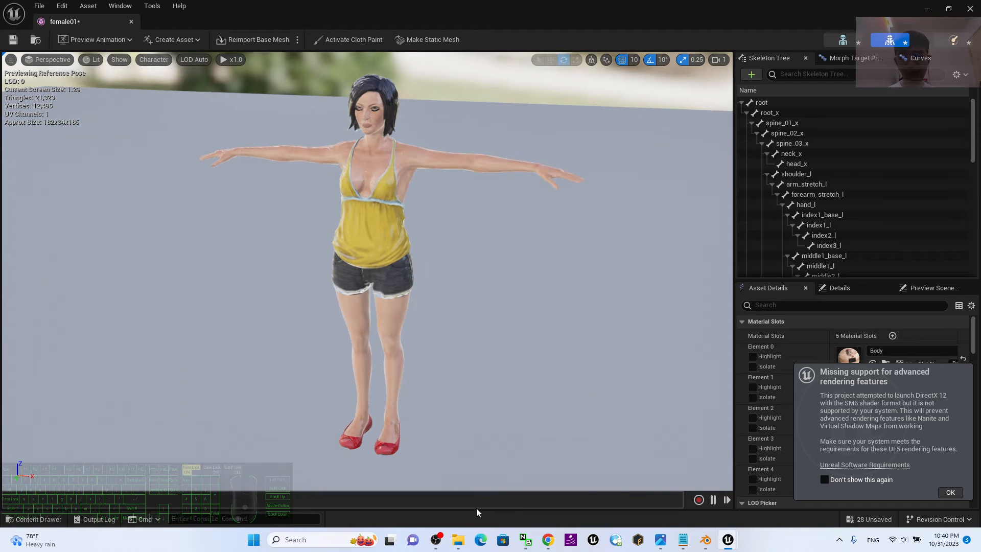
# Switch to Photos to view the cover (2010).jpg image, close the female01 mesh editor, and return to the level editor.
pyautogui.click(661, 541)
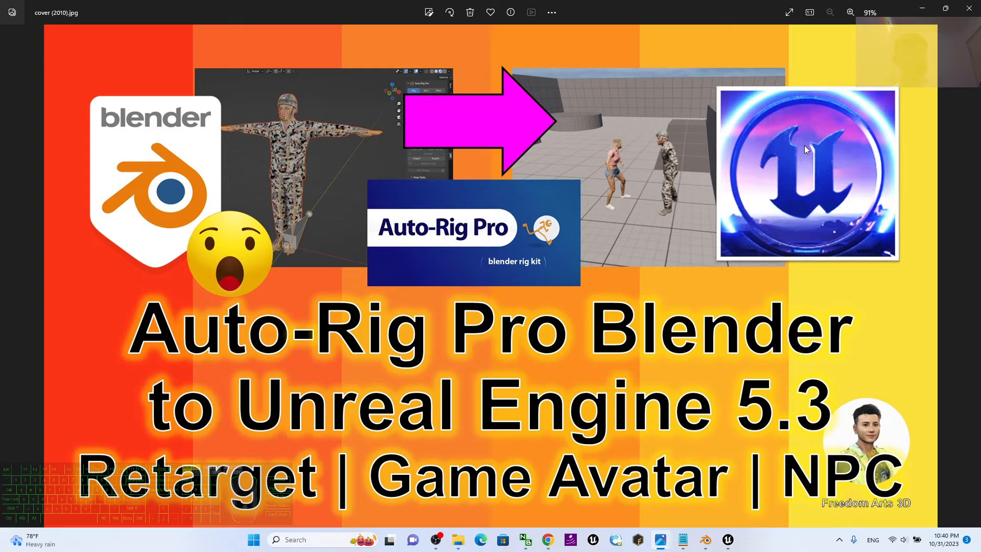
pyautogui.click(927, 15)
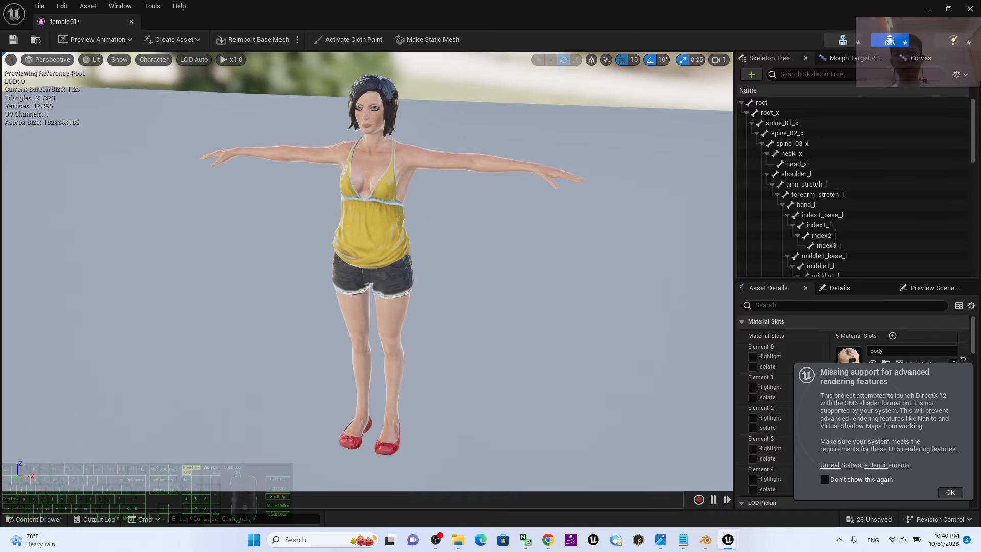
pyautogui.click(971, 10)
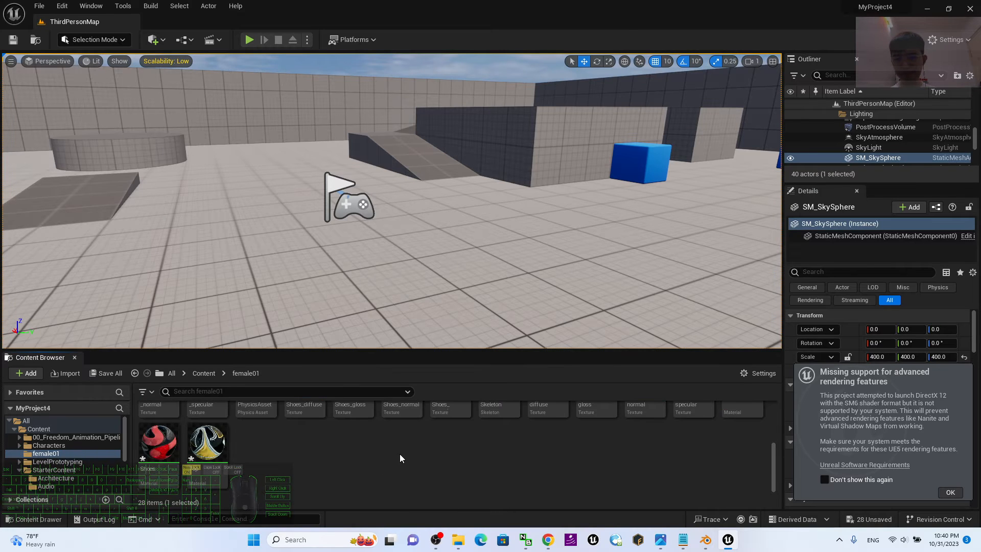
pyautogui.scroll(-2, 738, 462)
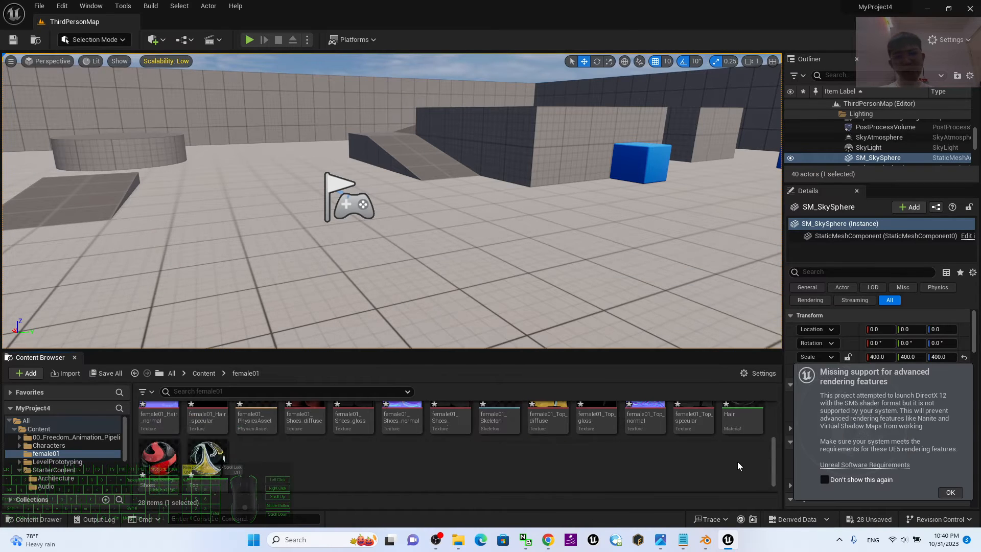
pyautogui.click(660, 539)
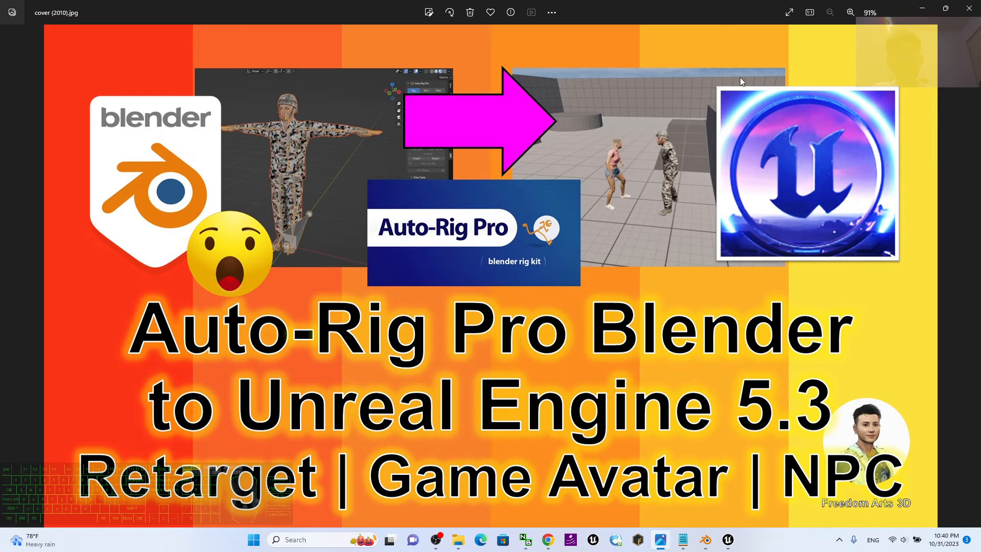
pyautogui.click(923, 7)
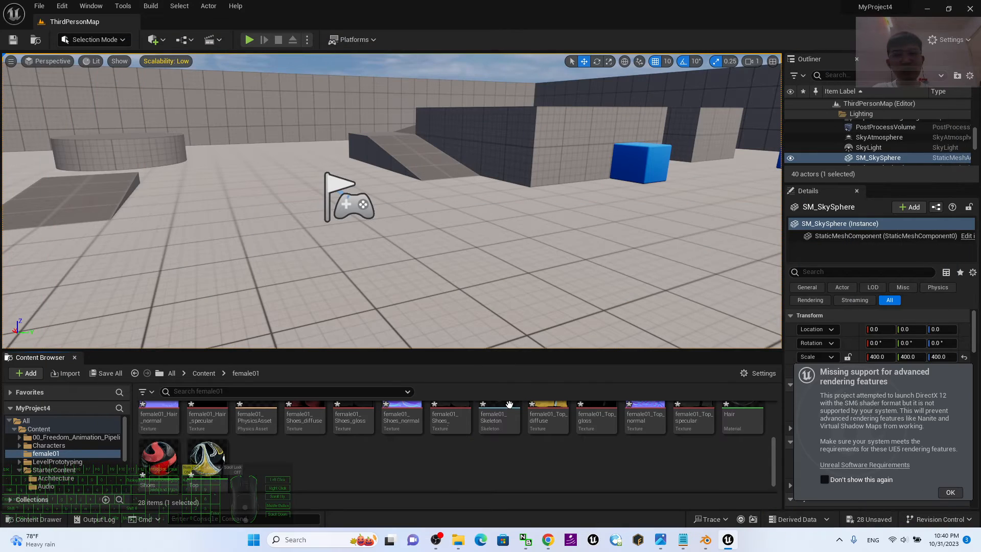
# Open the female01_Skeleton asset and show the retargeting options for each bone in its skeleton tree.
pyautogui.scroll(1, 452, 464)
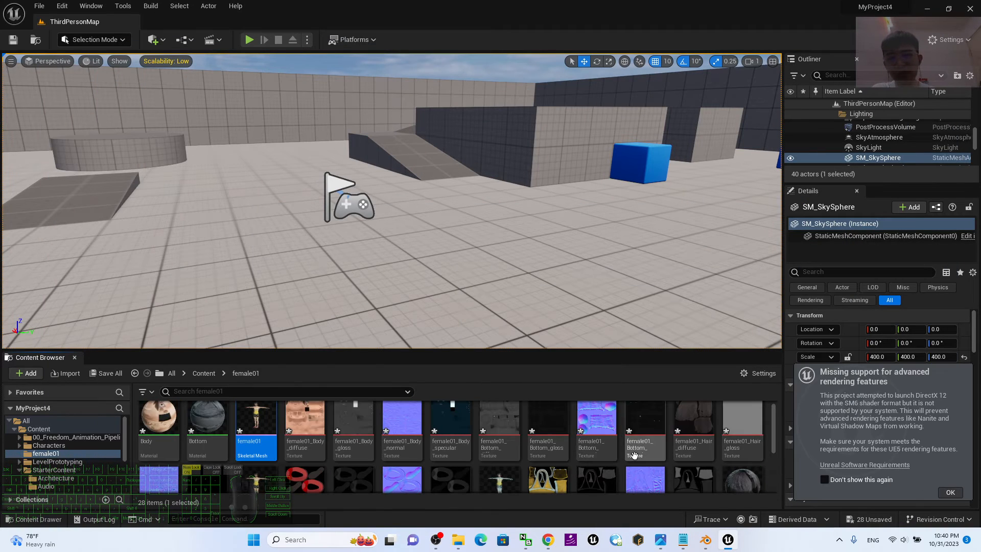
pyautogui.scroll(-2, 625, 460)
pyautogui.scroll(-1, 523, 461)
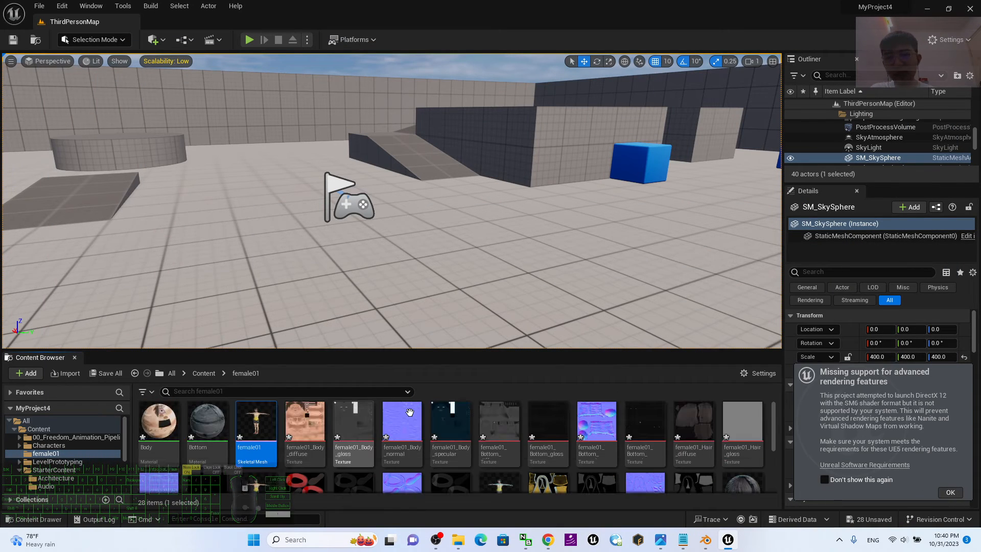
pyautogui.scroll(2, 511, 449)
pyautogui.click(502, 440)
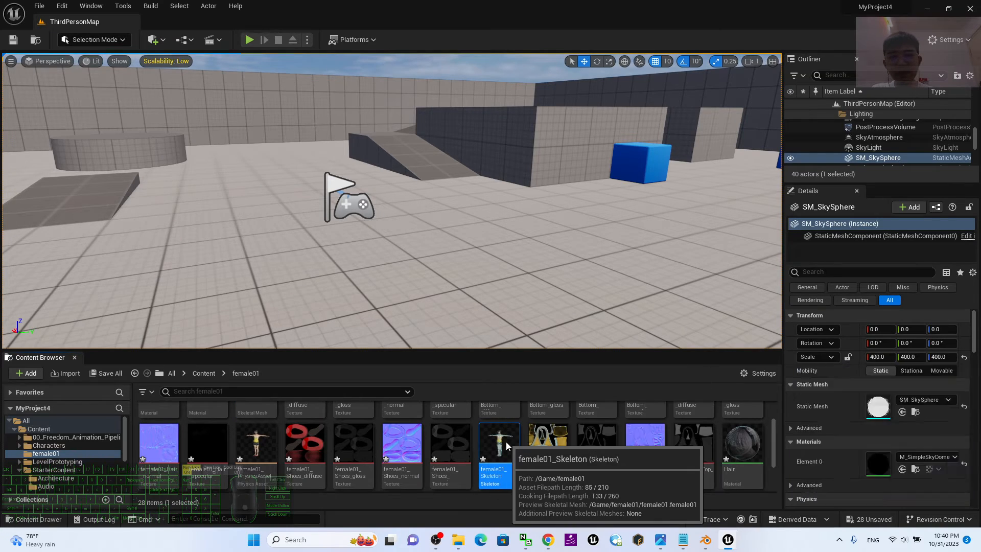
pyautogui.doubleClick(512, 444)
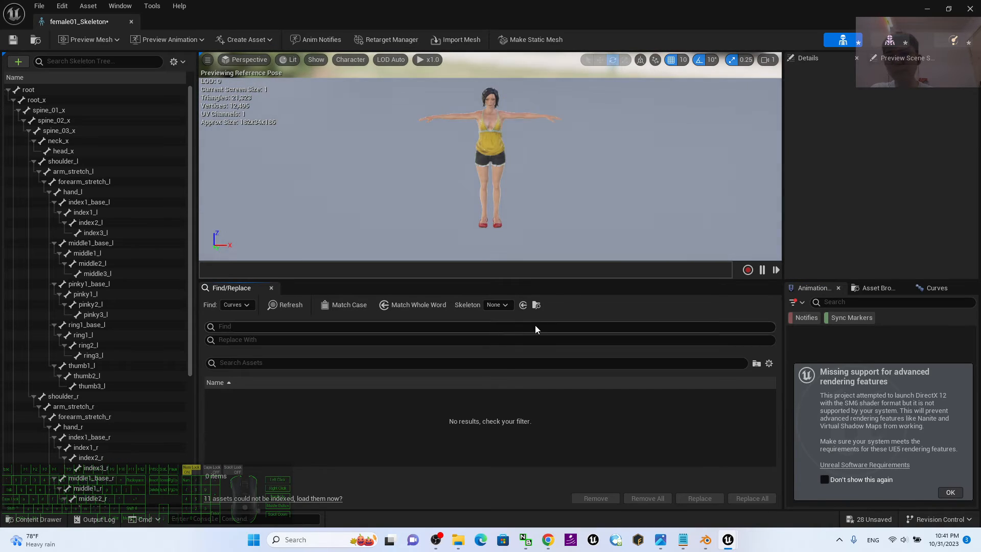
pyautogui.click(182, 61)
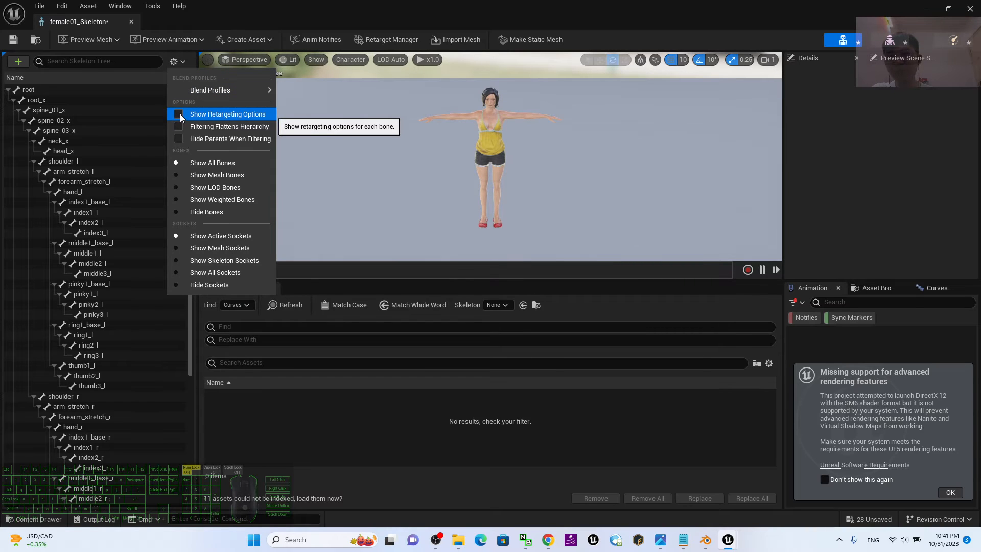
pyautogui.click(178, 115)
pyautogui.click(280, 5)
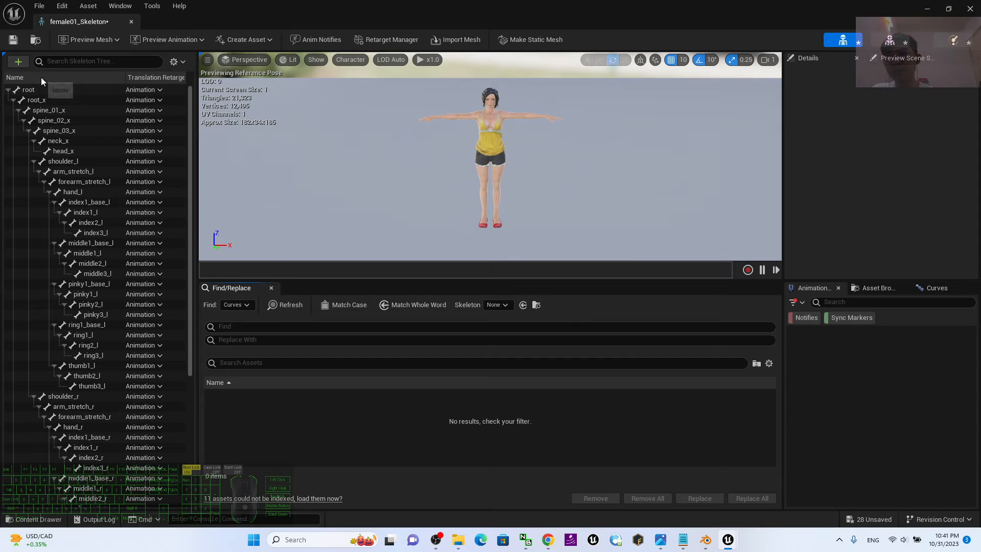
# Set translation retargeting of the root and root_x bones to Animation Scaled, then save and close the skeleton.
pyautogui.click(157, 90)
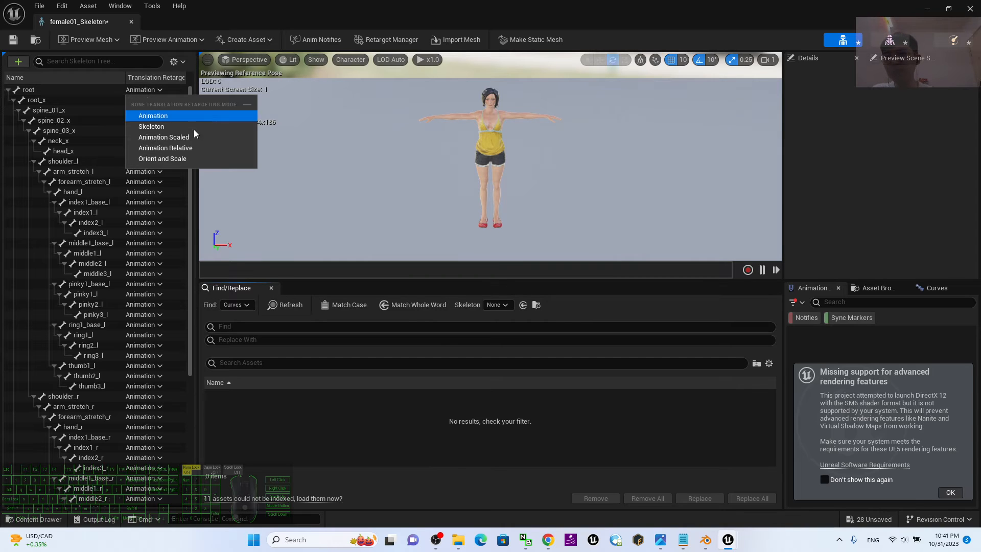
pyautogui.click(172, 137)
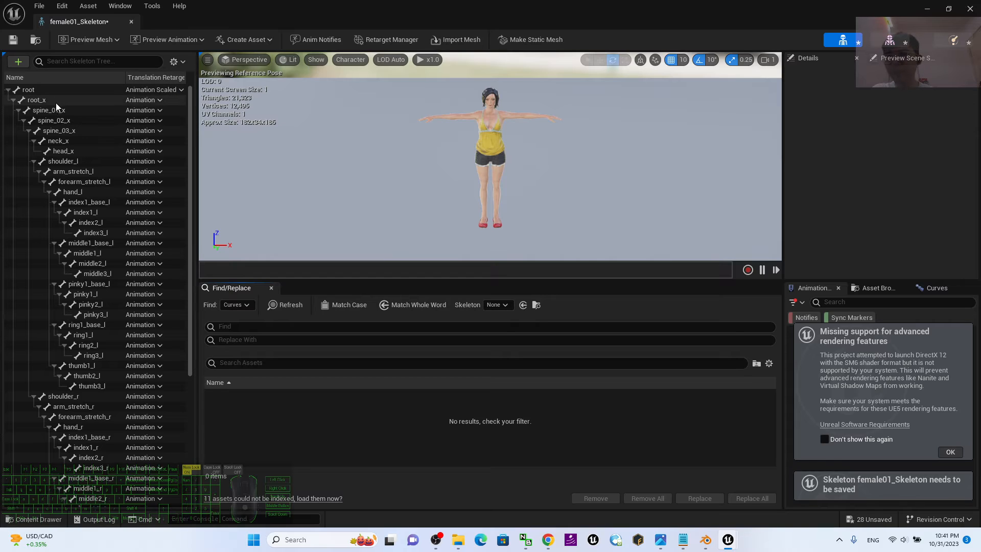
pyautogui.click(155, 101)
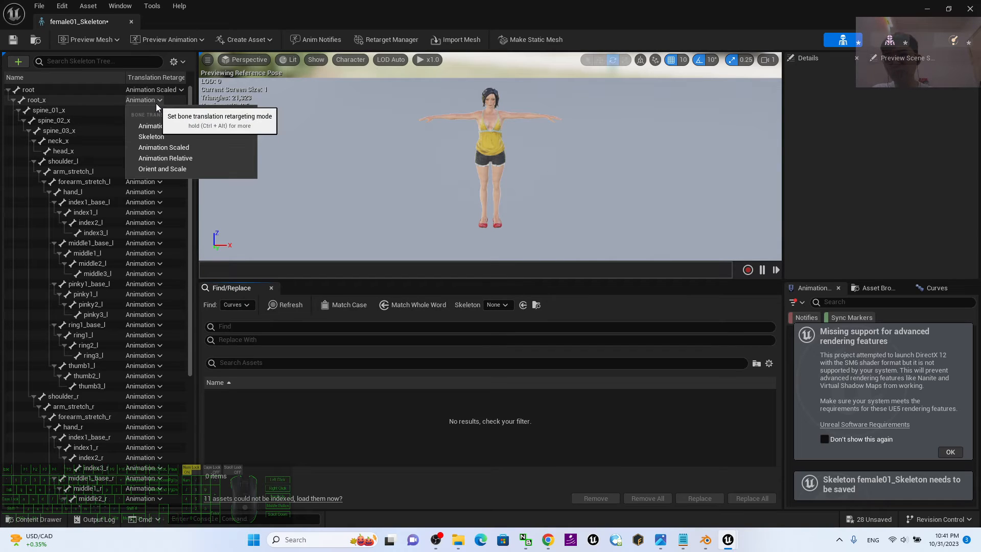
pyautogui.click(203, 147)
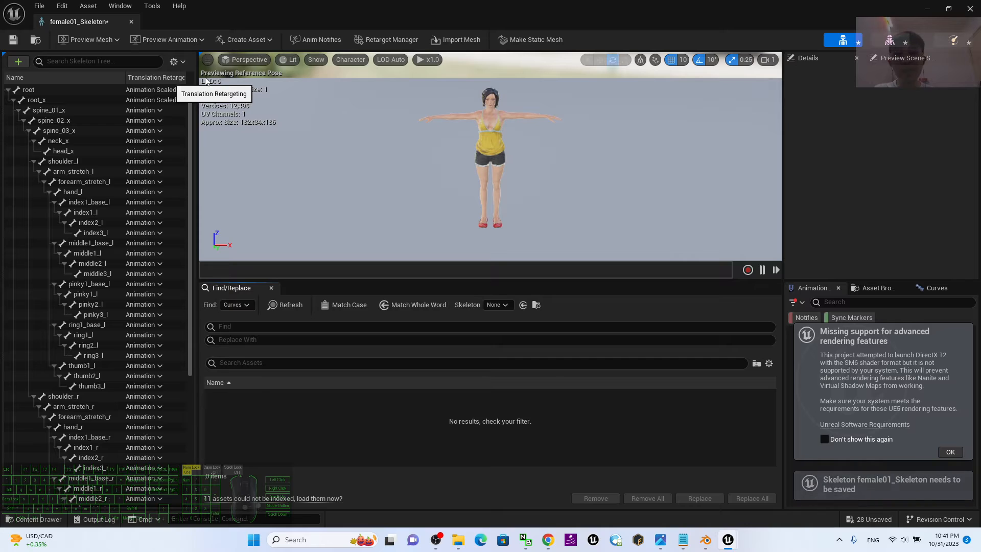
pyautogui.click(13, 40)
pyautogui.click(970, 9)
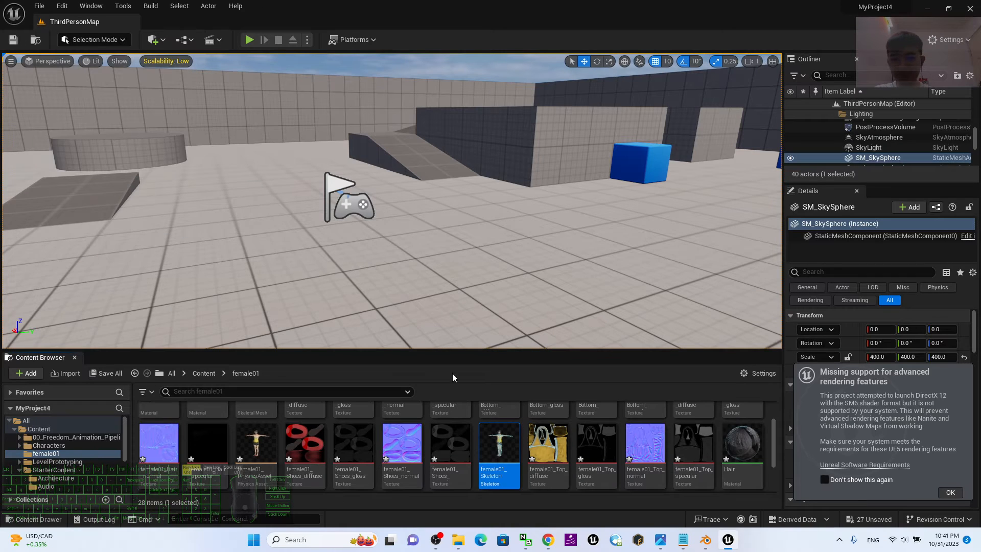
# Create a new IK Rig asset in the female01 content folder.
pyautogui.scroll(-2, 510, 466)
pyautogui.scroll(3, 381, 432)
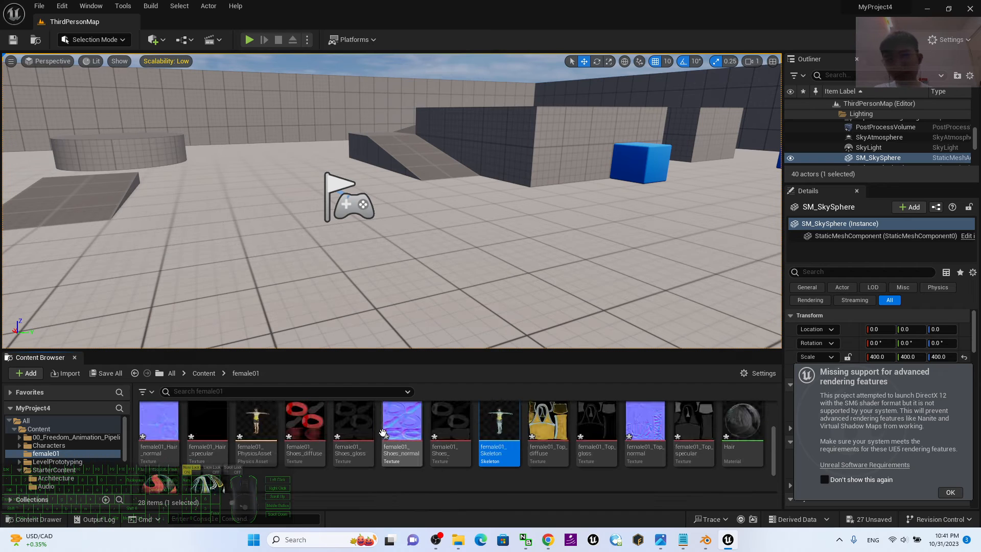
pyautogui.scroll(-3, 380, 431)
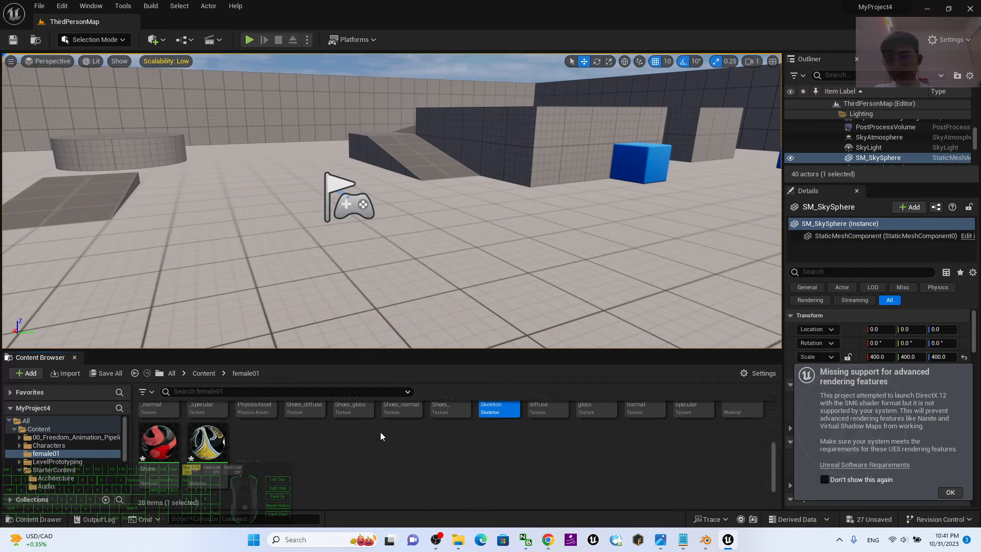
pyautogui.rightClick(283, 484)
pyautogui.moveTo(359, 288)
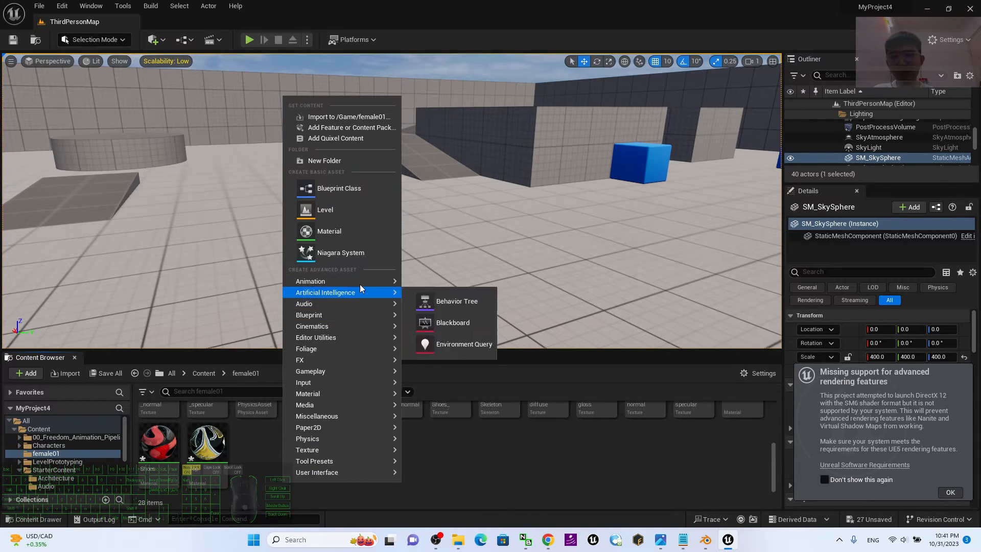
pyautogui.moveTo(479, 519)
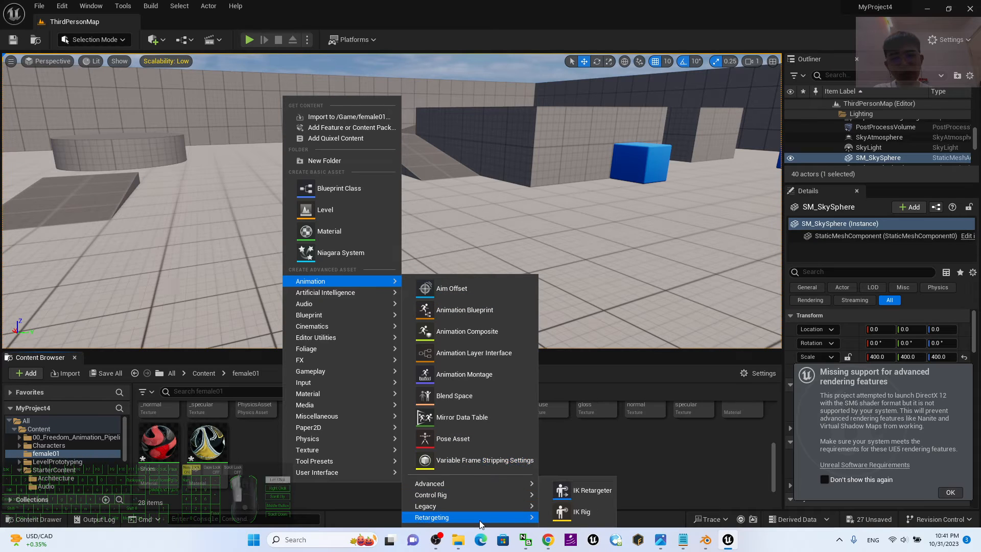
pyautogui.click(602, 510)
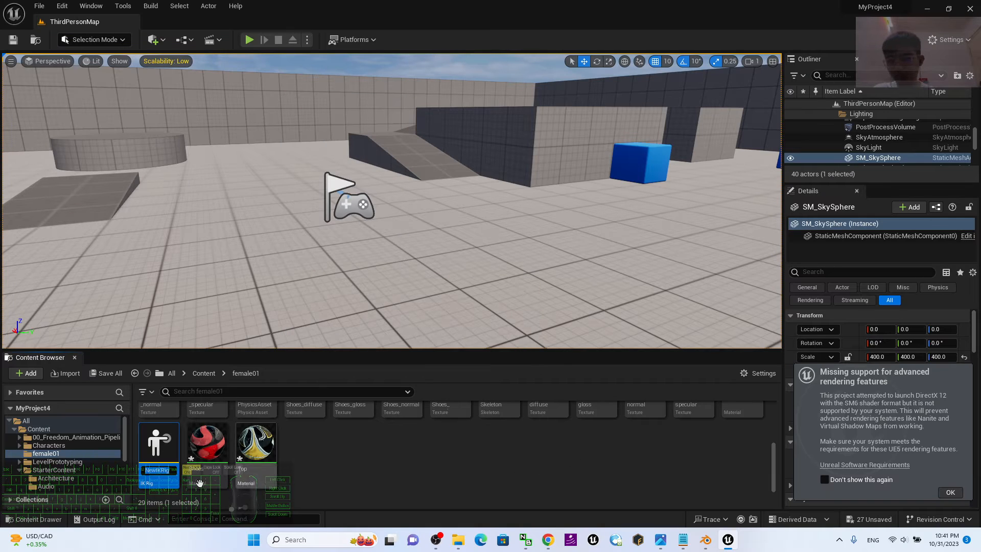
# Name the new IK Rig asset female01_IKRig.
pyautogui.click(155, 471)
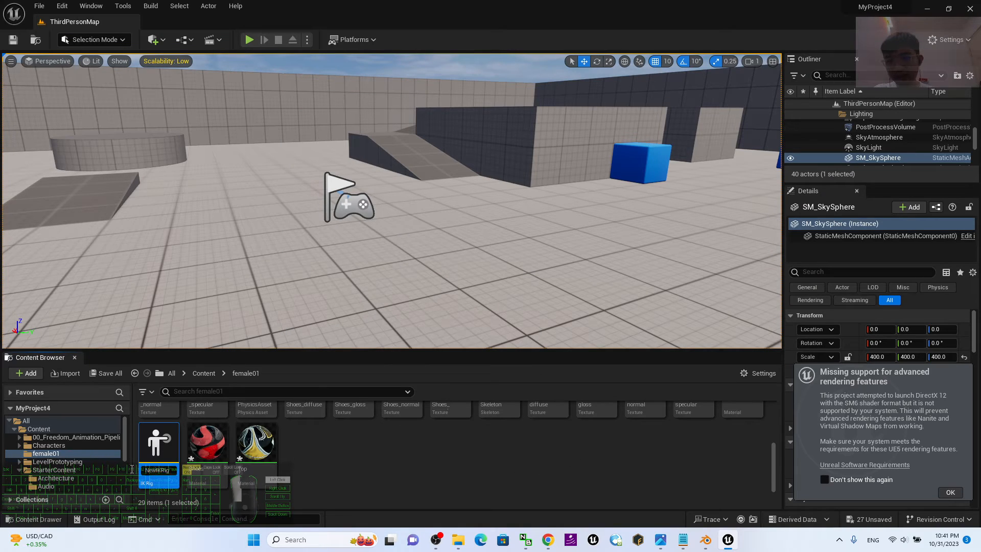
pyautogui.moveTo(155, 470); pyautogui.dragTo(132, 469)
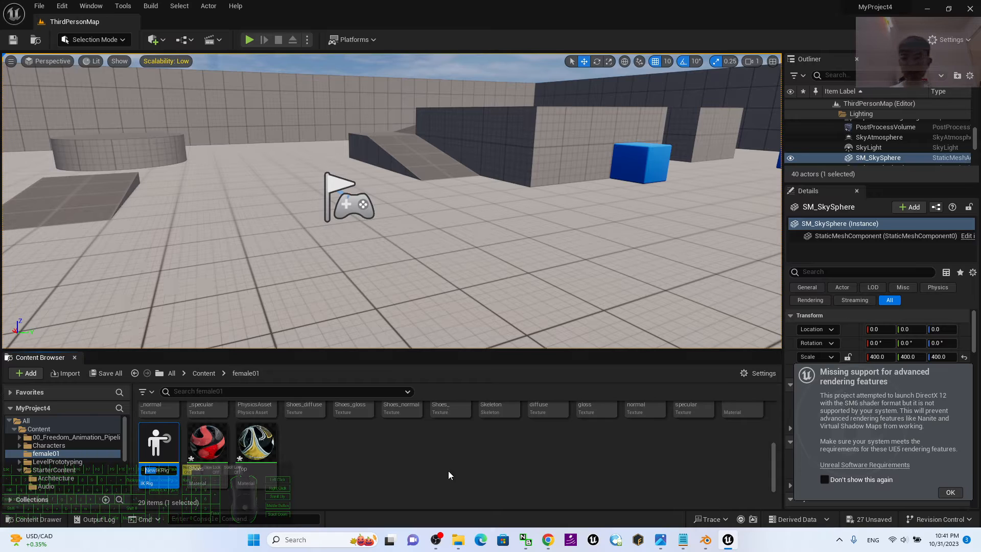
pyautogui.write('female')
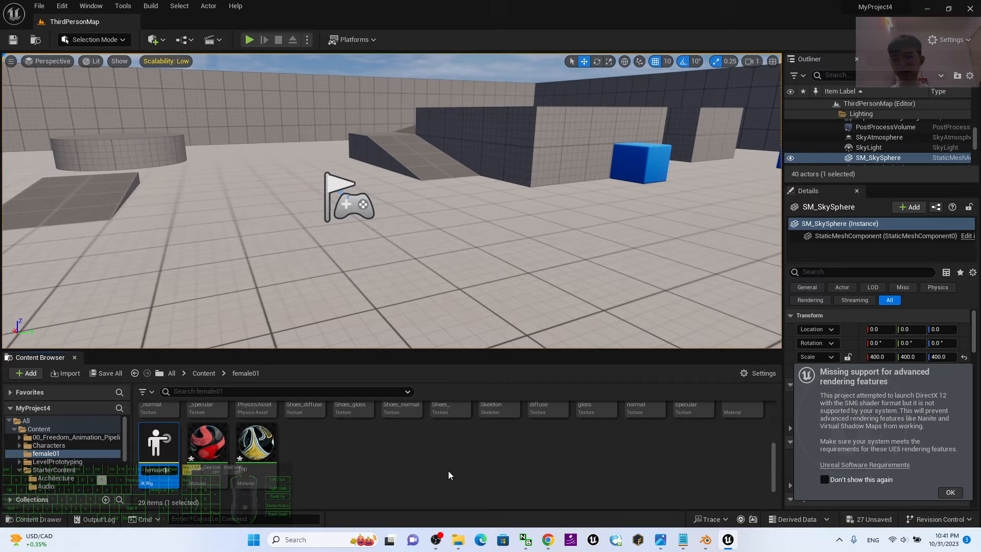
pyautogui.write('01_')
pyautogui.press('Return')
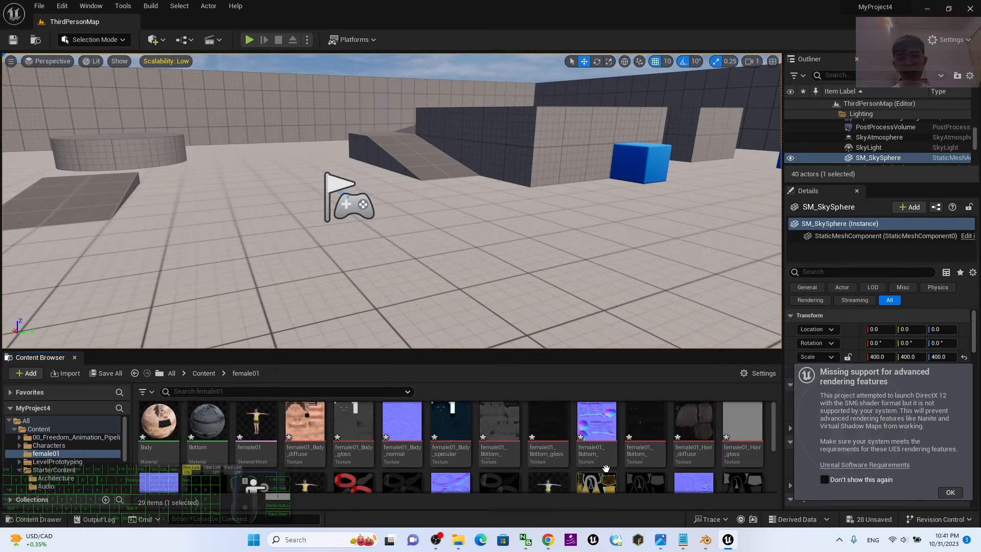
# Find the female01_IKRig asset in the female01 folder and open it for editing.
pyautogui.scroll(-2, 499, 444)
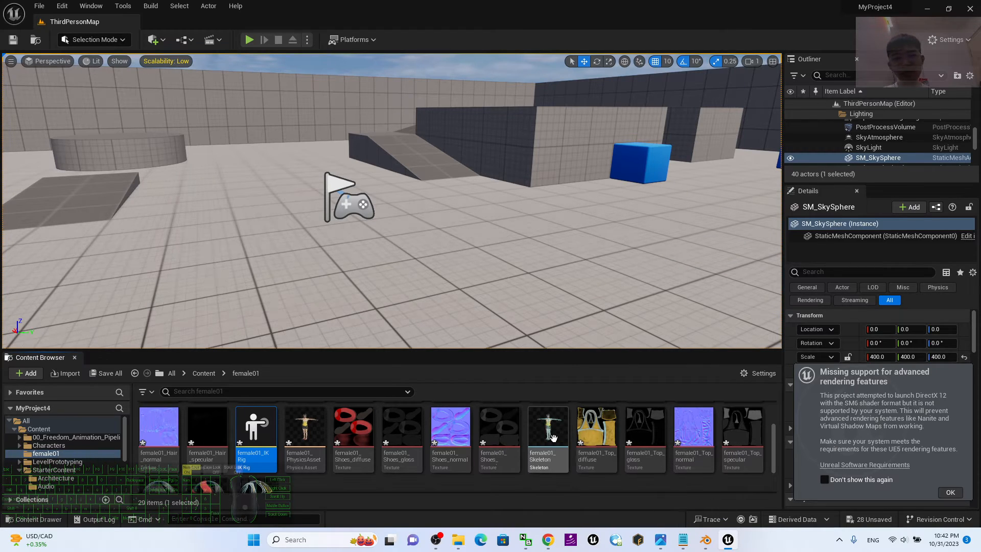
pyautogui.scroll(-2, 554, 442)
pyautogui.scroll(3, 562, 440)
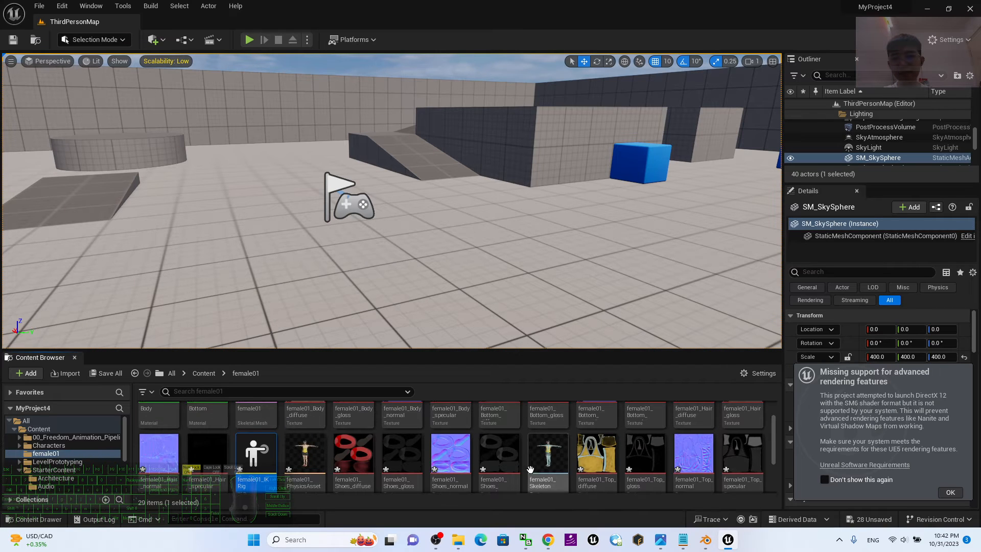
pyautogui.scroll(-1, 305, 455)
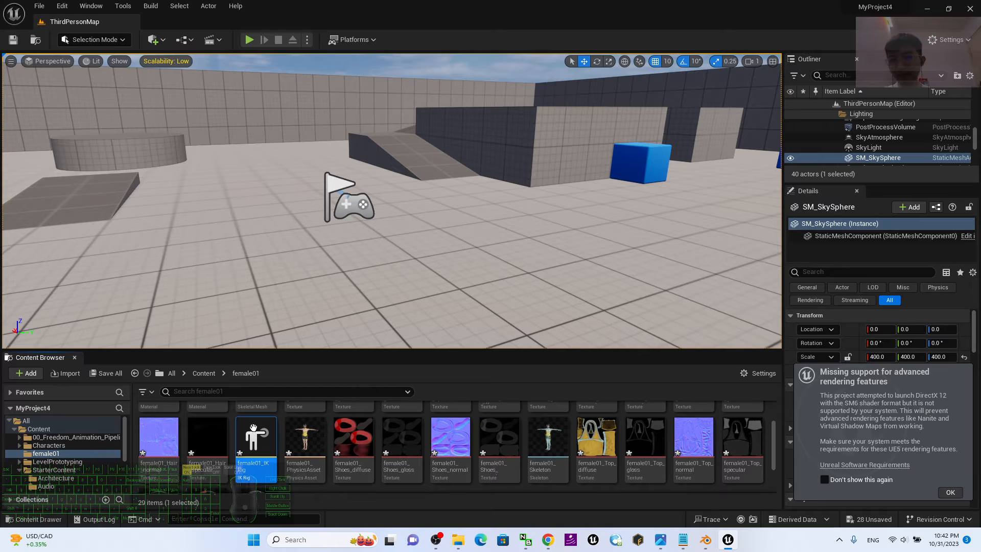
pyautogui.scroll(1, 477, 449)
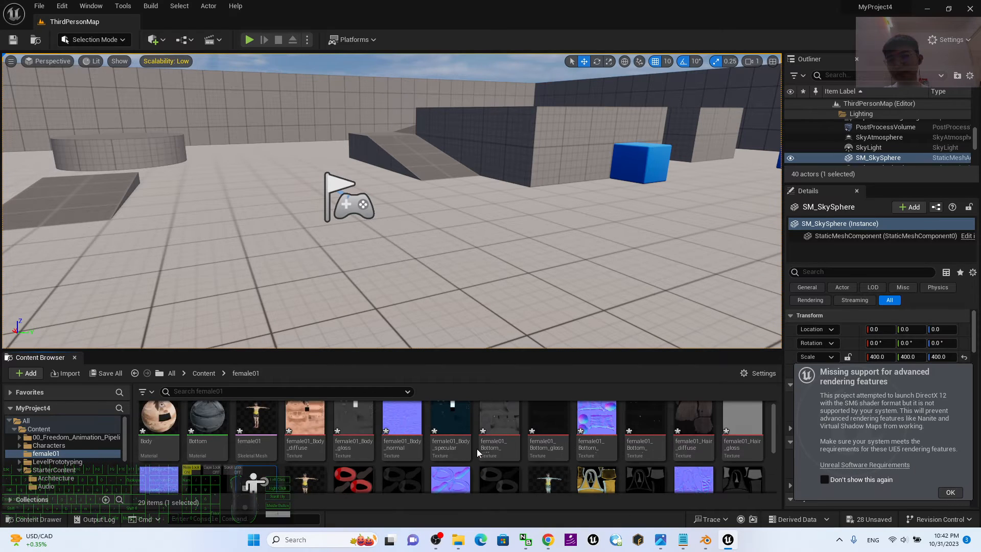
pyautogui.scroll(-2, 451, 449)
pyautogui.doubleClick(266, 427)
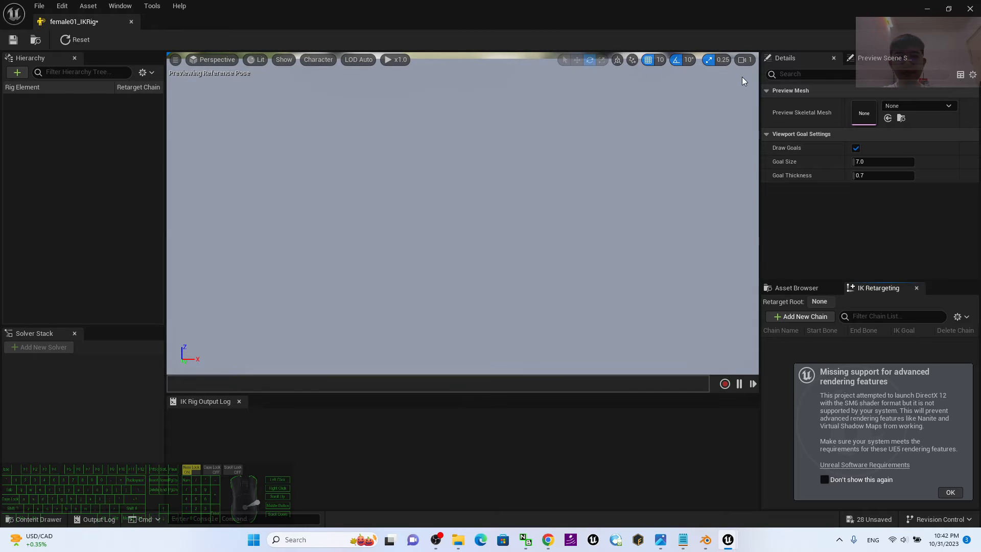
# Assign female01 as the IK Rig's preview skeletal mesh and dismiss the missing rendering features notification so it is not shown again.
pyautogui.click(931, 106)
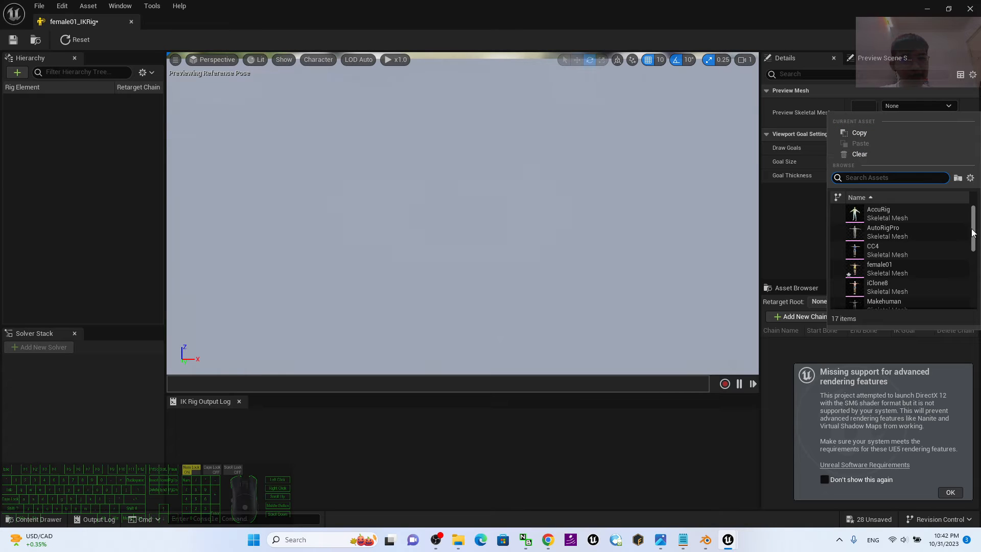
pyautogui.scroll(-1, 922, 256)
pyautogui.click(891, 259)
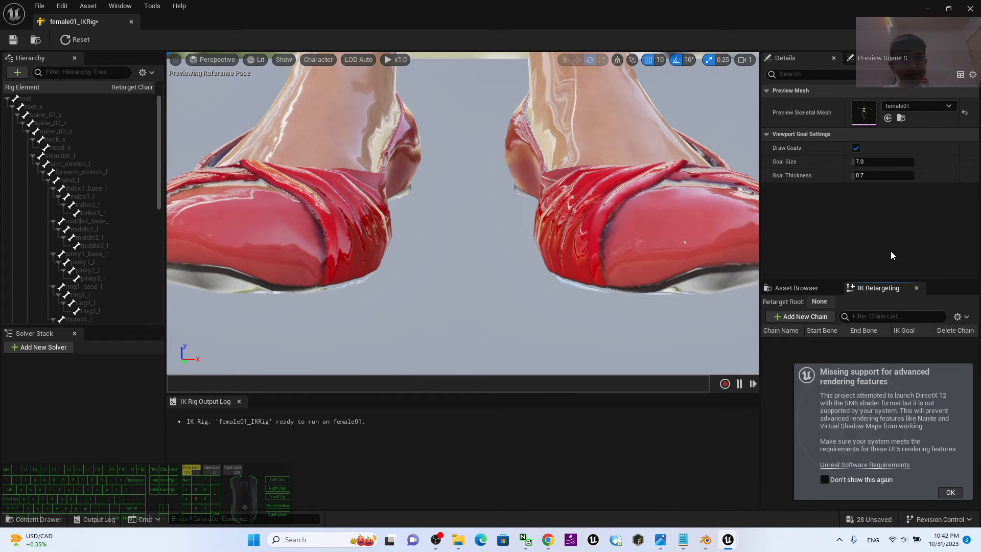
pyautogui.scroll(-4, 430, 188)
pyautogui.scroll(1, 442, 169)
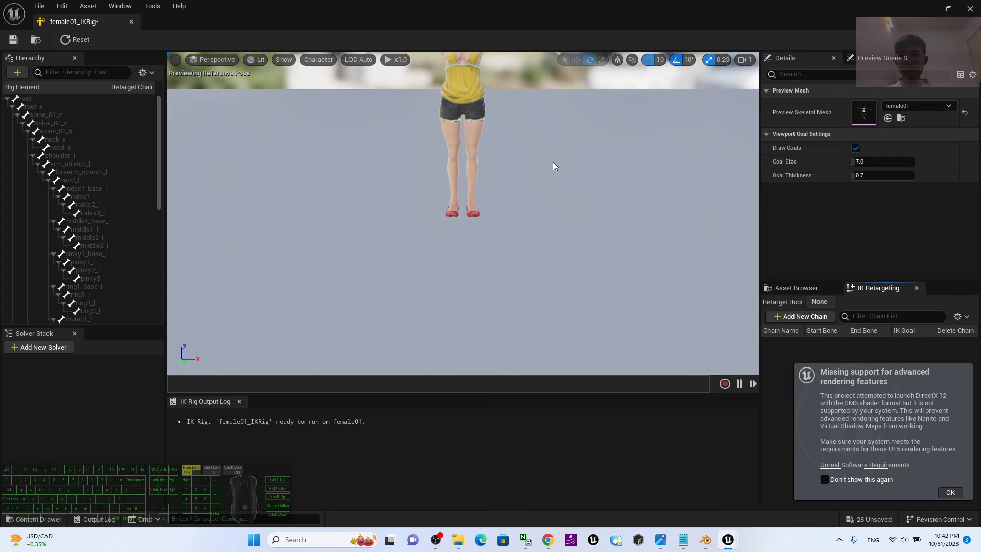
pyautogui.moveTo(553, 160)
pyautogui.keyDown('shift'); pyautogui.mouseDown(button='middle')
pyautogui.moveTo(554, 76)
pyautogui.moveTo(564, 178)
pyautogui.moveTo(560, 114)
pyautogui.moveTo(556, 173)
pyautogui.mouseUp(button='middle'); pyautogui.keyUp('shift')
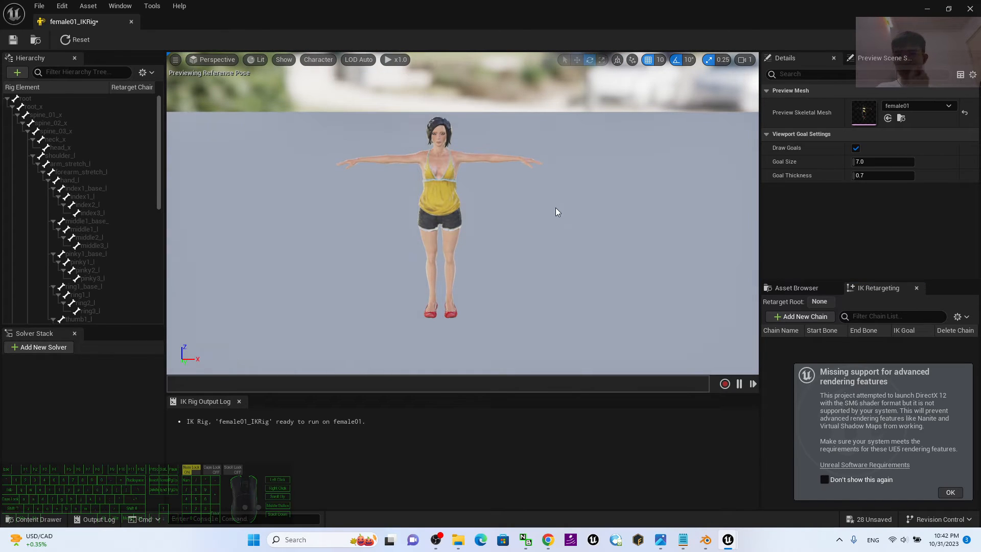
pyautogui.click(952, 492)
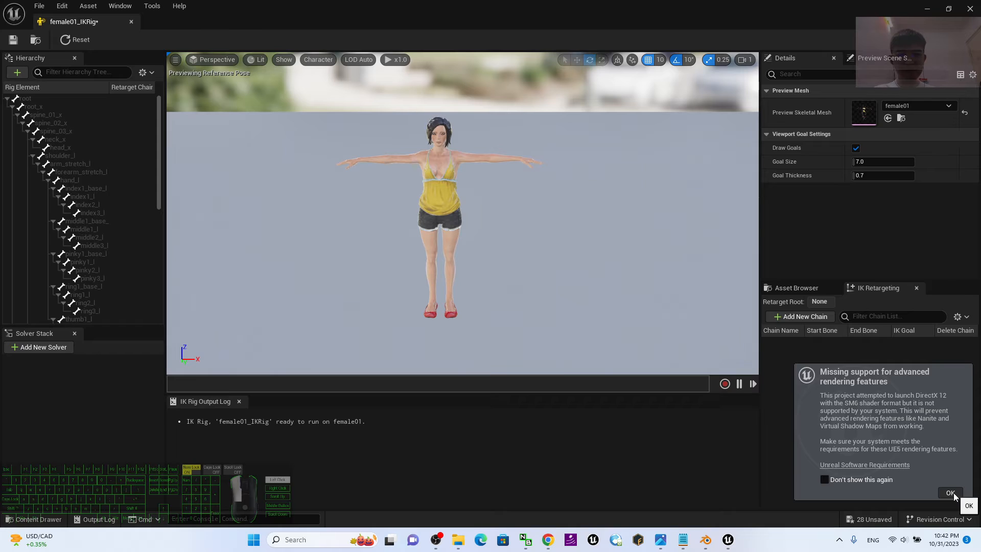
pyautogui.click(845, 492)
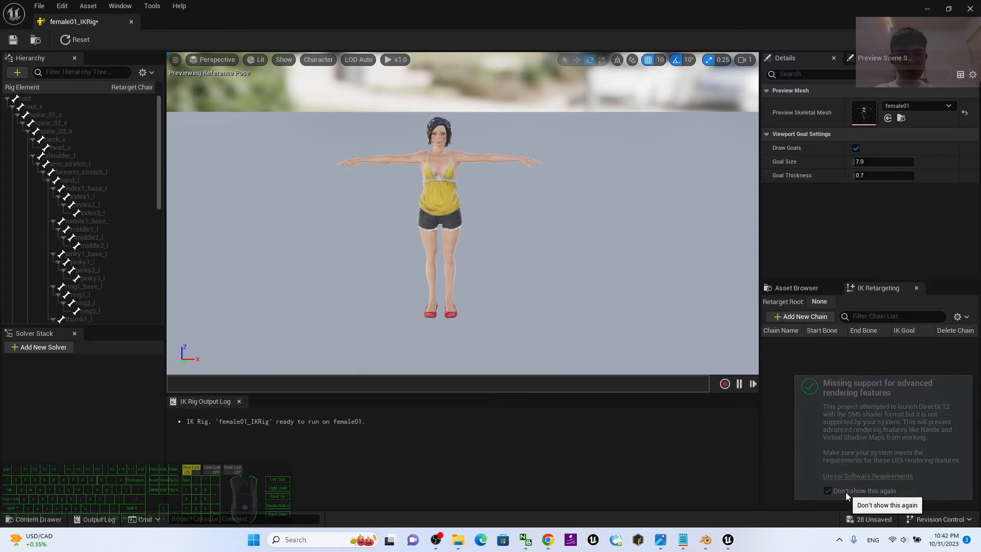
# Set the root bone as the retarget root and add a retarget chain named Root on it without a goal.
pyautogui.click(38, 97)
pyautogui.rightClick(45, 98)
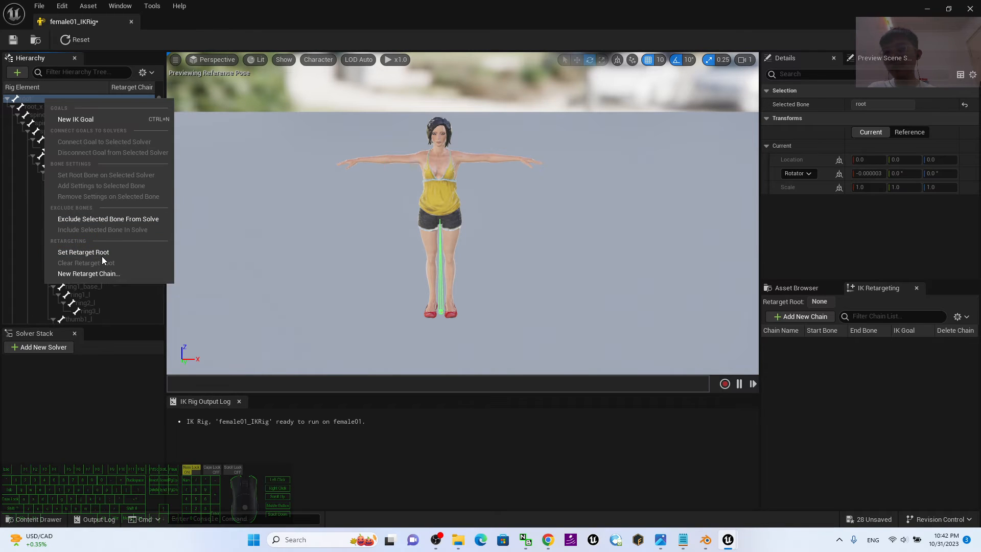
pyautogui.click(102, 252)
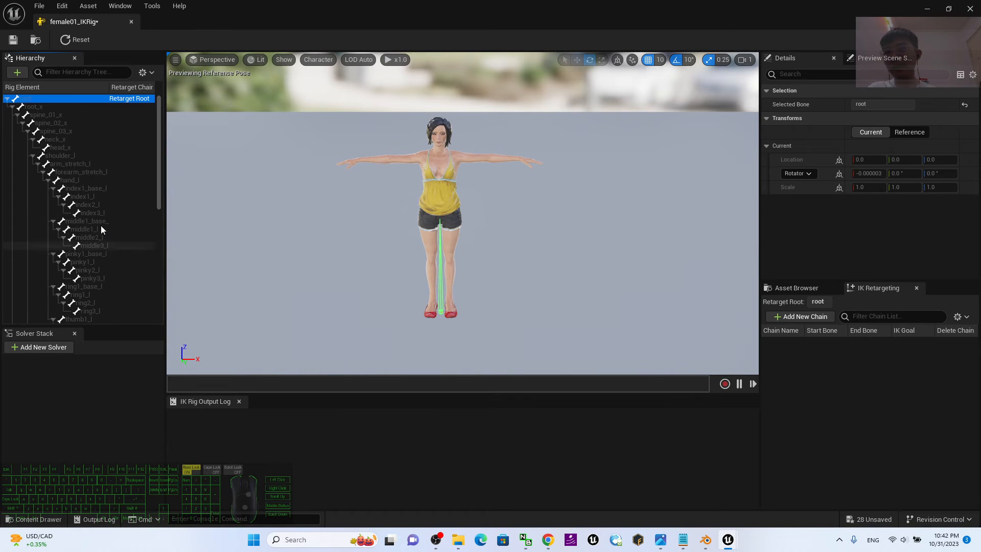
pyautogui.rightClick(78, 97)
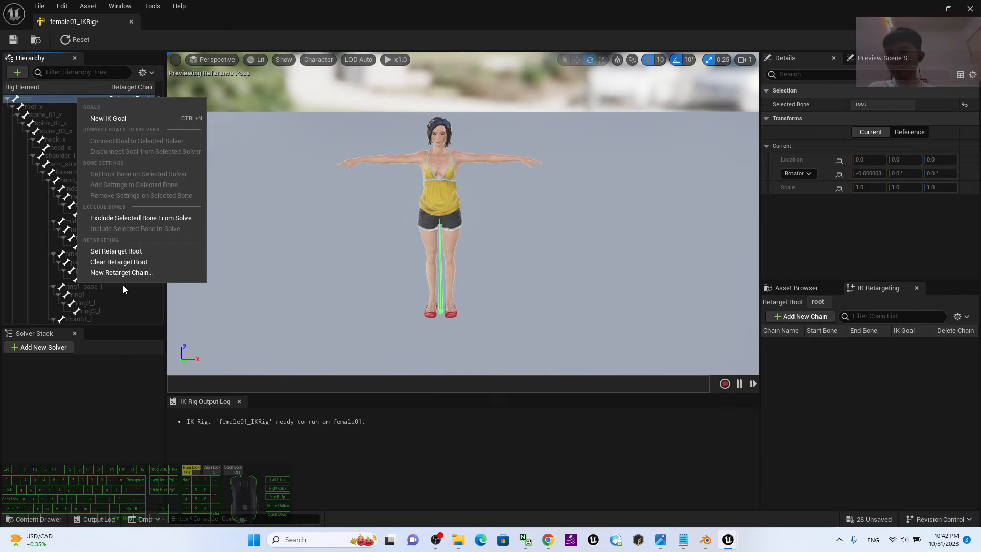
pyautogui.click(118, 272)
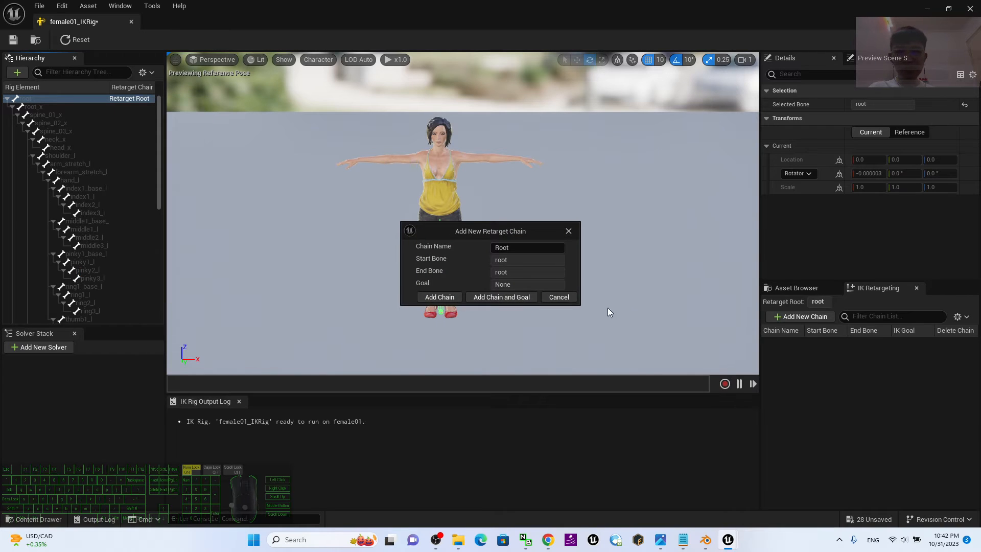
pyautogui.click(439, 297)
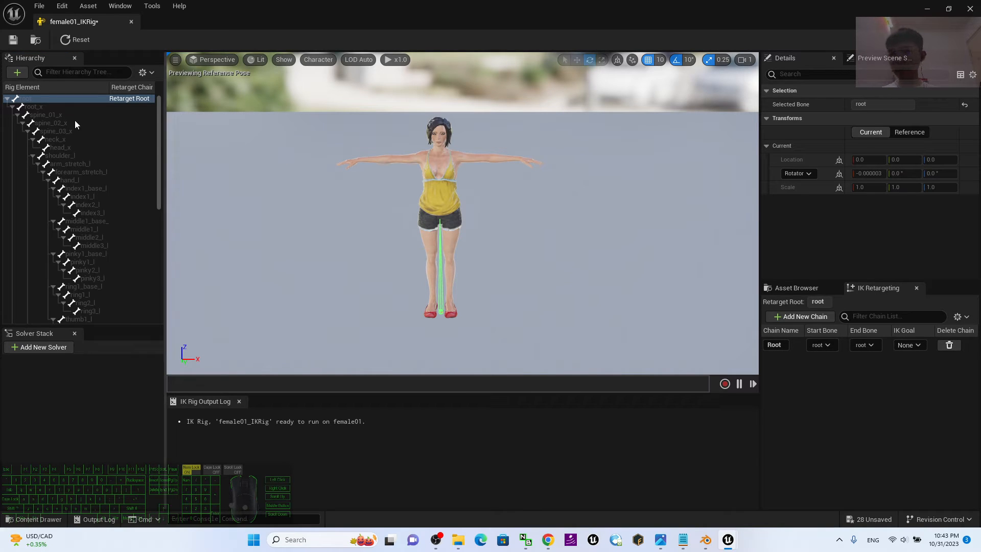
# Add a retarget chain named "Pelvis / Hip" on the root_x bone without a goal.
pyautogui.click(43, 107)
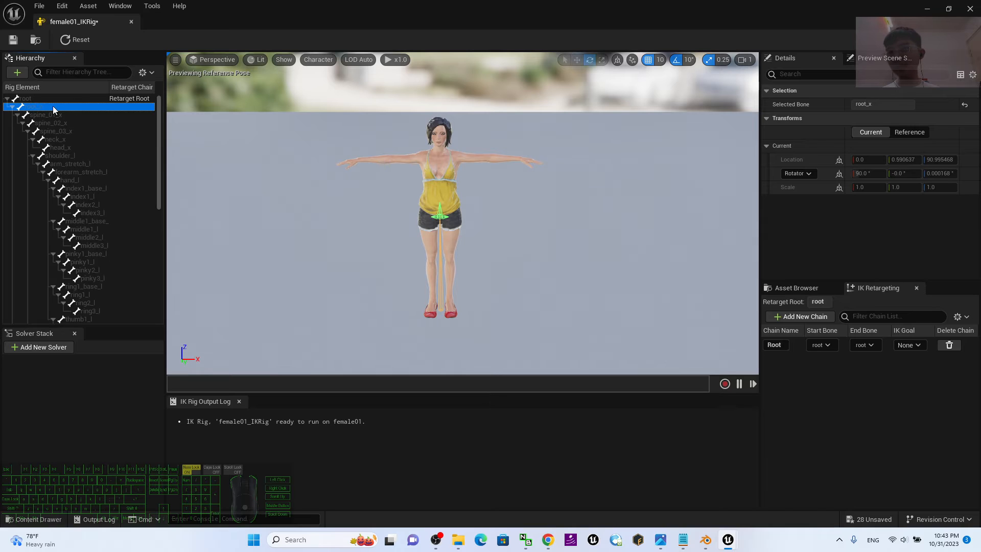
pyautogui.rightClick(53, 106)
pyautogui.click(106, 282)
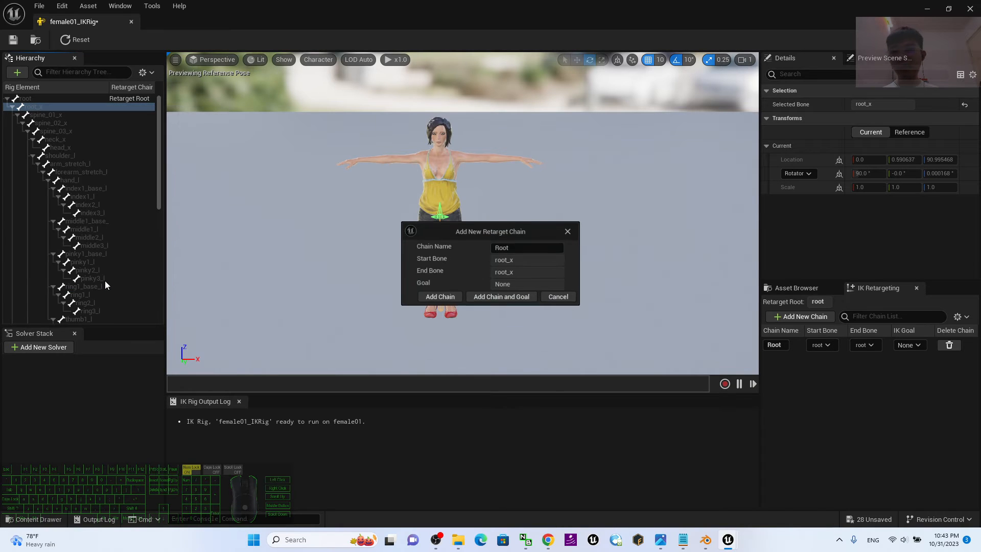
pyautogui.doubleClick(498, 247)
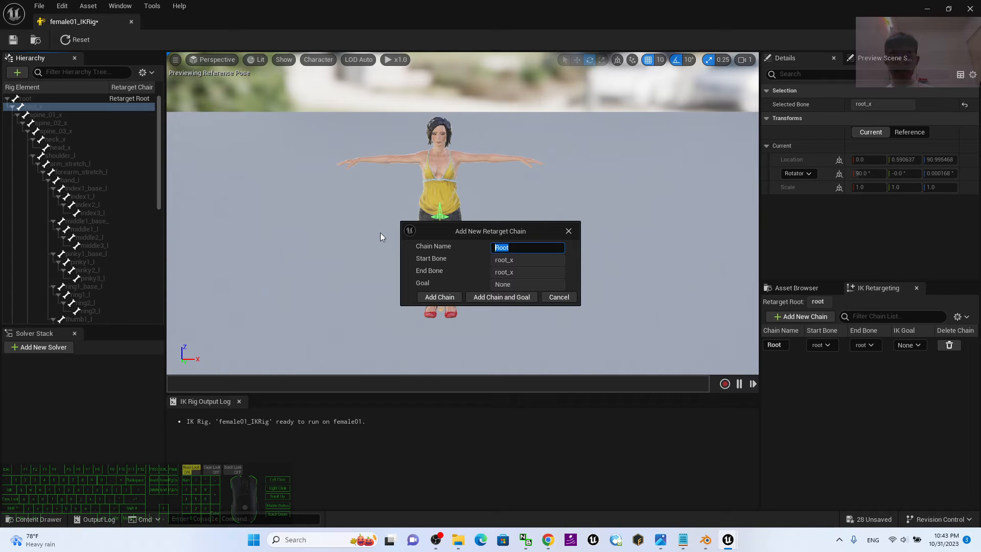
pyautogui.write('Pelvis /')
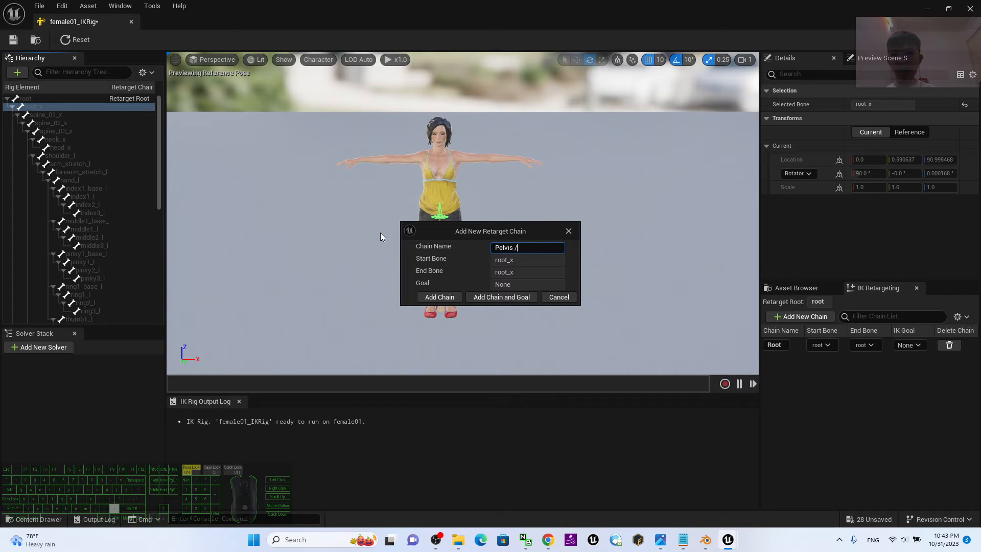
pyautogui.write(' Hip')
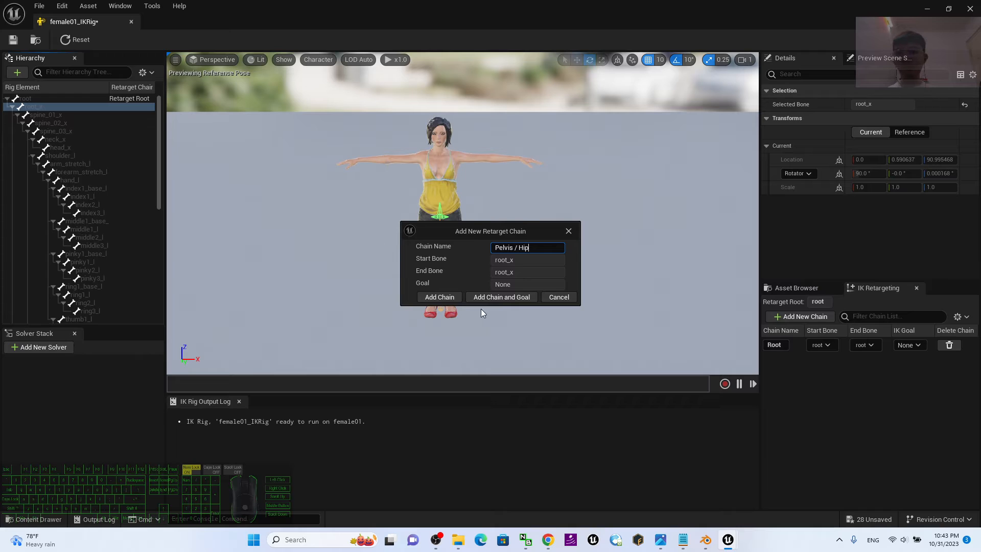
pyautogui.click(443, 297)
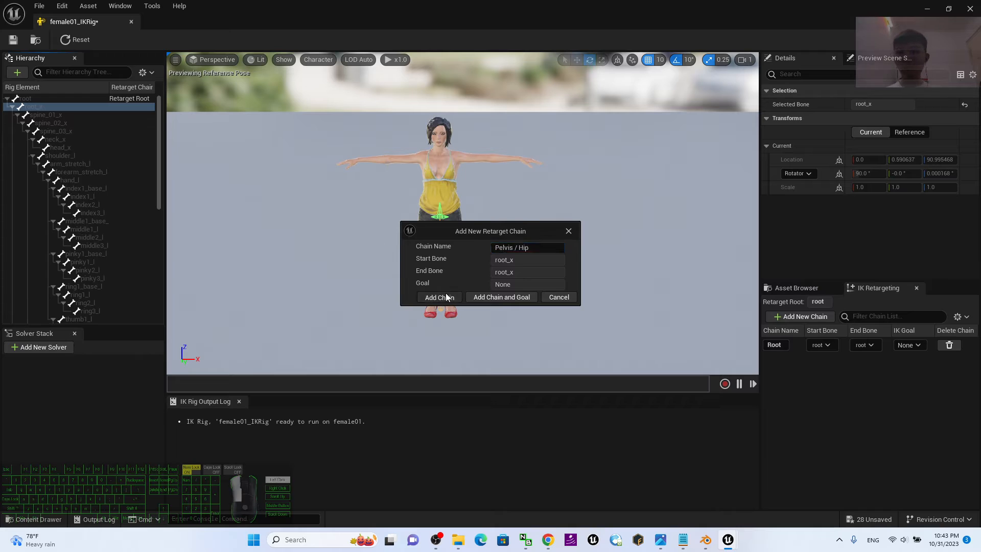
# Add a retarget chain named Spine running from spine_01_x to spine_03_x without a goal.
pyautogui.click(42, 111)
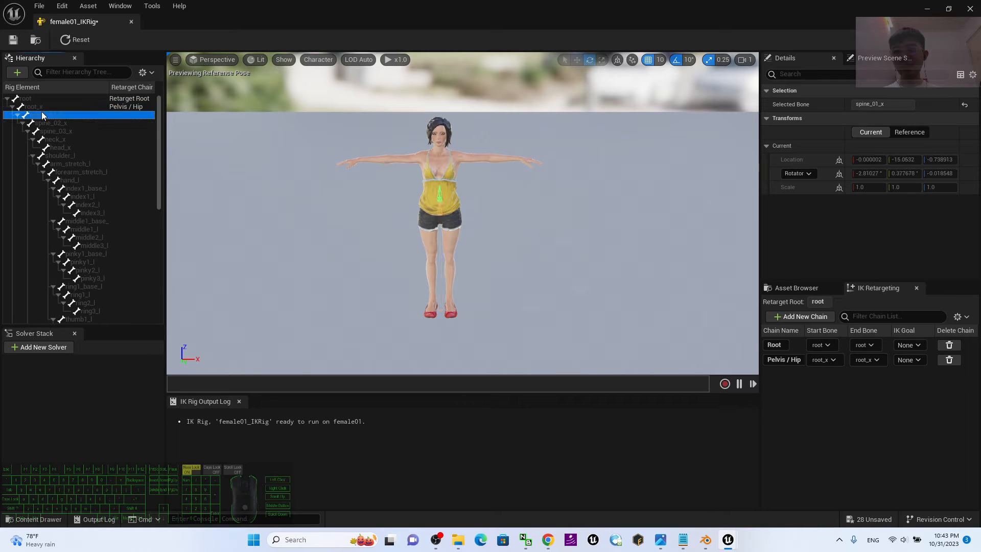
pyautogui.keyDown('shift'); pyautogui.click(72, 133); pyautogui.keyUp('shift')
pyautogui.rightClick(72, 133)
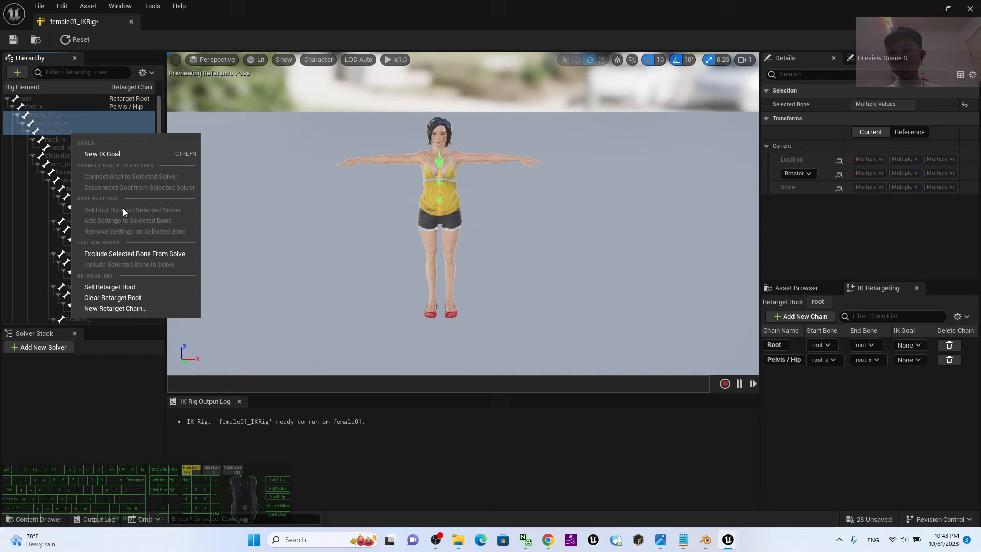
pyautogui.click(143, 309)
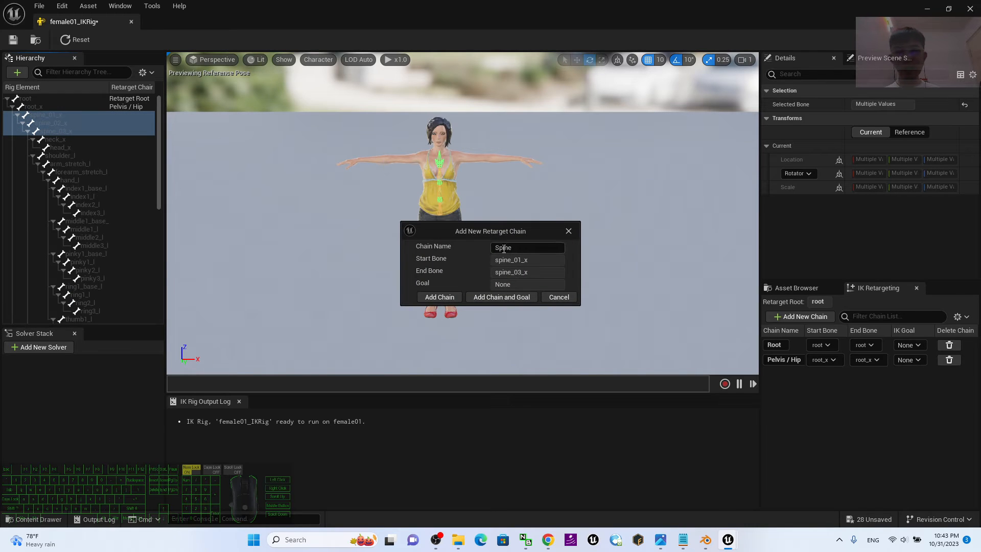
pyautogui.click(452, 296)
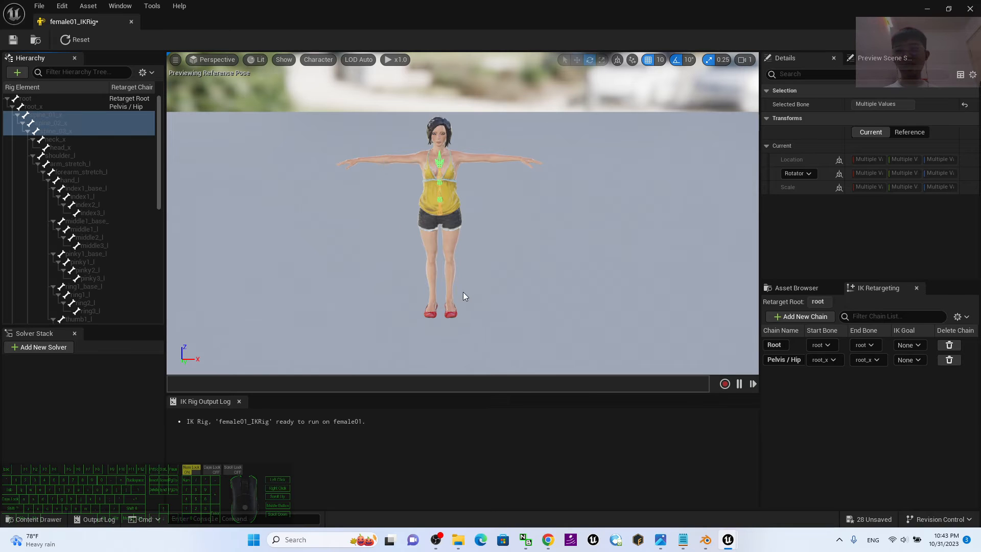
# Add a retarget chain named Head running from neck_x to head_x without a goal.
pyautogui.click(48, 141)
pyautogui.keyDown('shift'); pyautogui.click(66, 147); pyautogui.keyUp('shift')
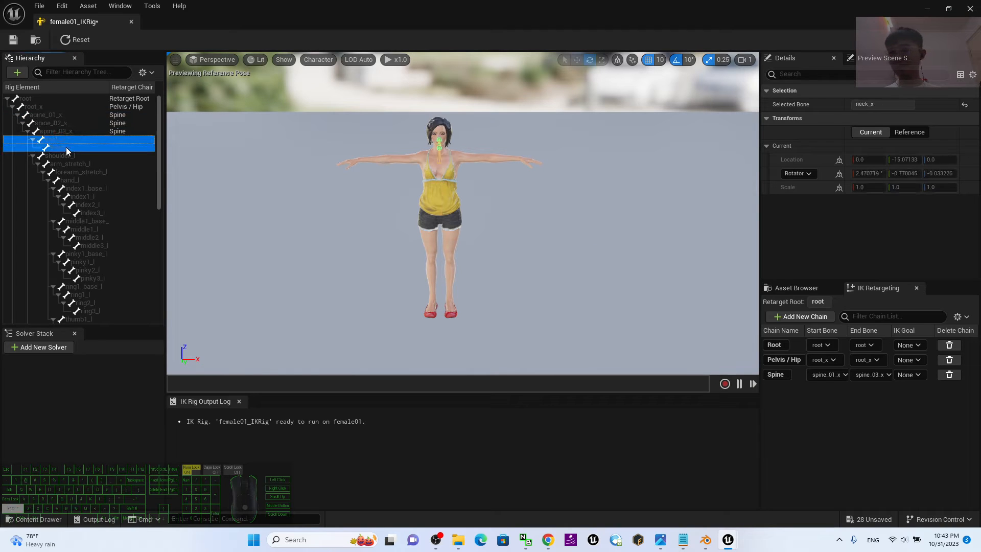
pyautogui.rightClick(69, 145)
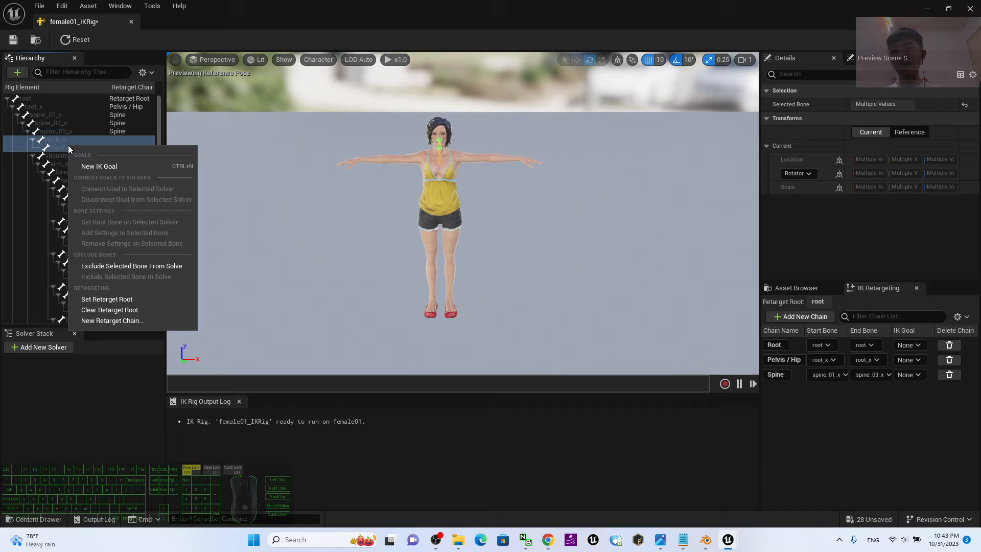
pyautogui.click(97, 322)
pyautogui.click(443, 296)
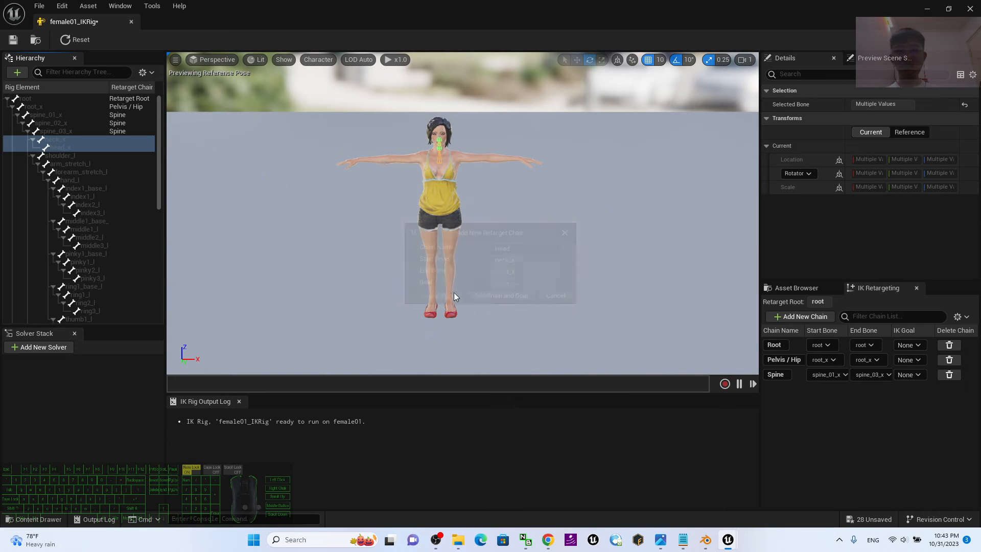
# Add a retarget chain named LeftArm running from shoulder_l to hand_l without a goal.
pyautogui.click(66, 155)
pyautogui.keyDown('shift'); pyautogui.click(80, 179); pyautogui.keyUp('shift')
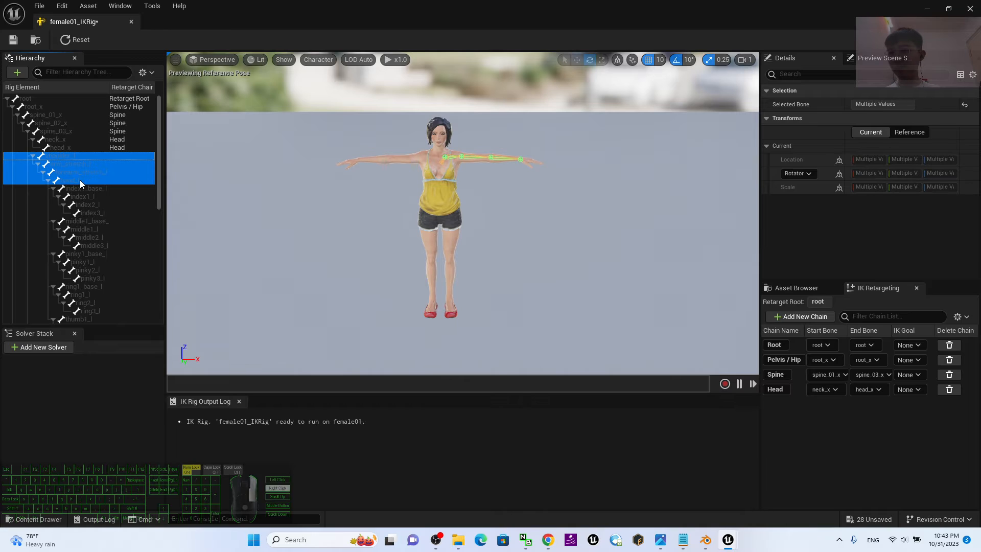
pyautogui.rightClick(80, 179)
pyautogui.click(114, 356)
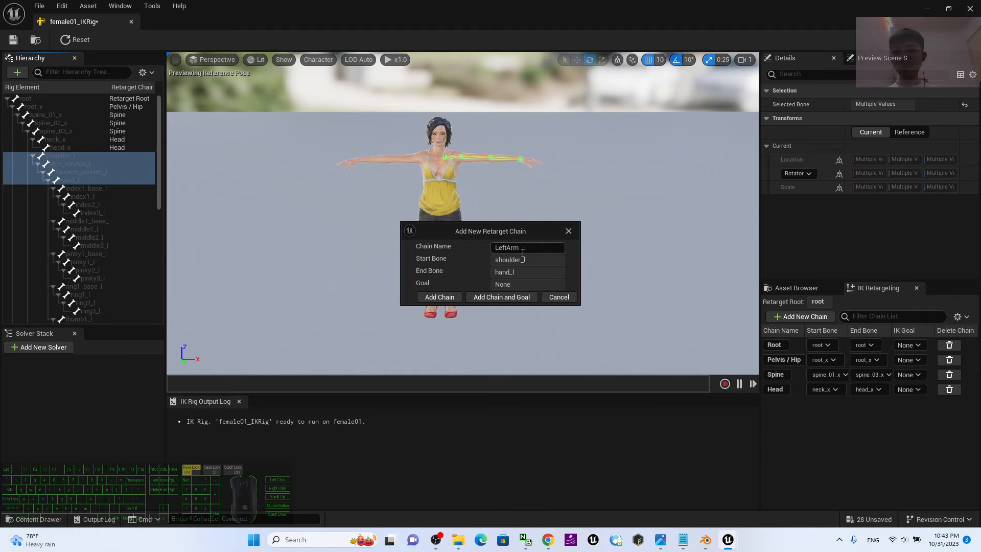
pyautogui.click(441, 297)
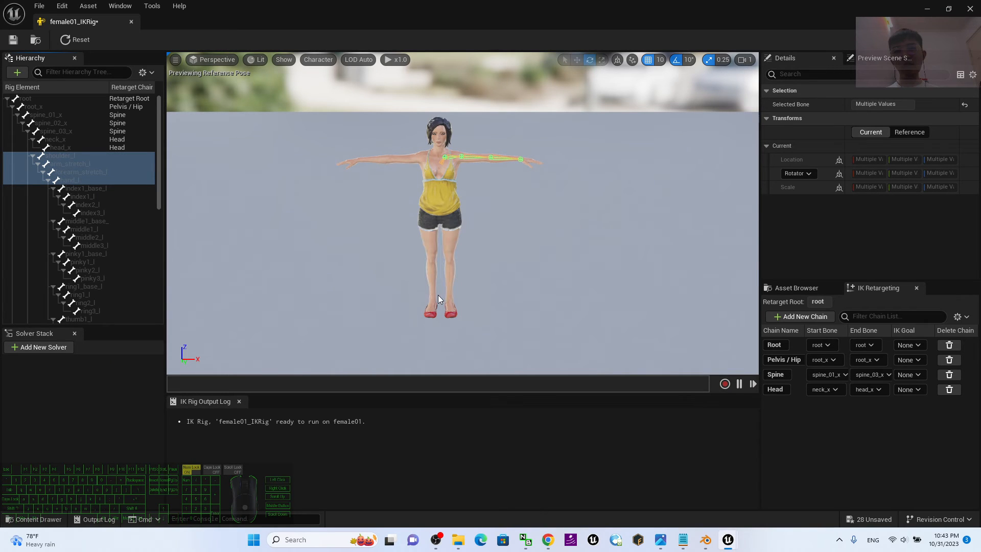
# Add a retarget chain named LeftIndex running from index1_base_l to index3_l without a goal.
pyautogui.click(97, 189)
pyautogui.keyDown('shift'); pyautogui.click(94, 210); pyautogui.keyUp('shift')
pyautogui.rightClick(94, 209)
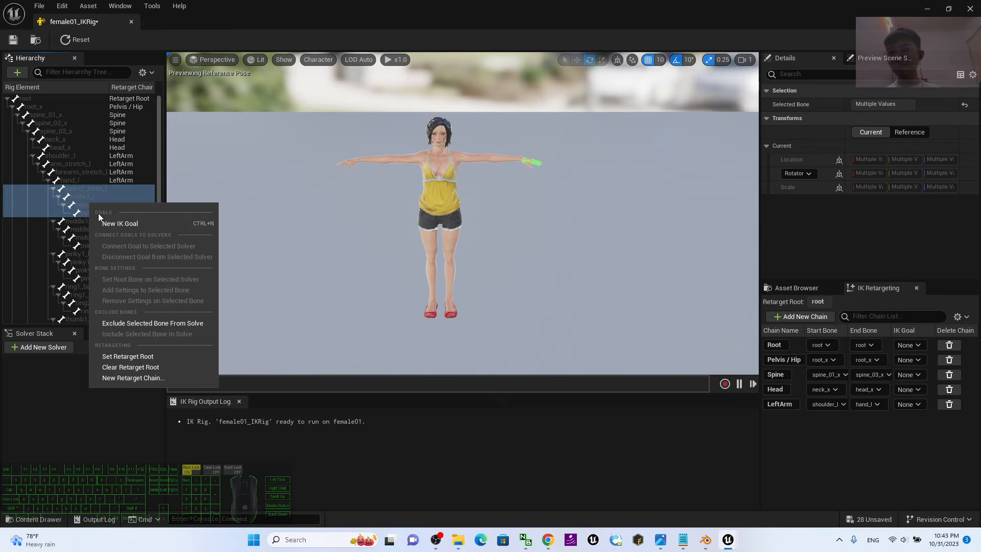
pyautogui.click(127, 379)
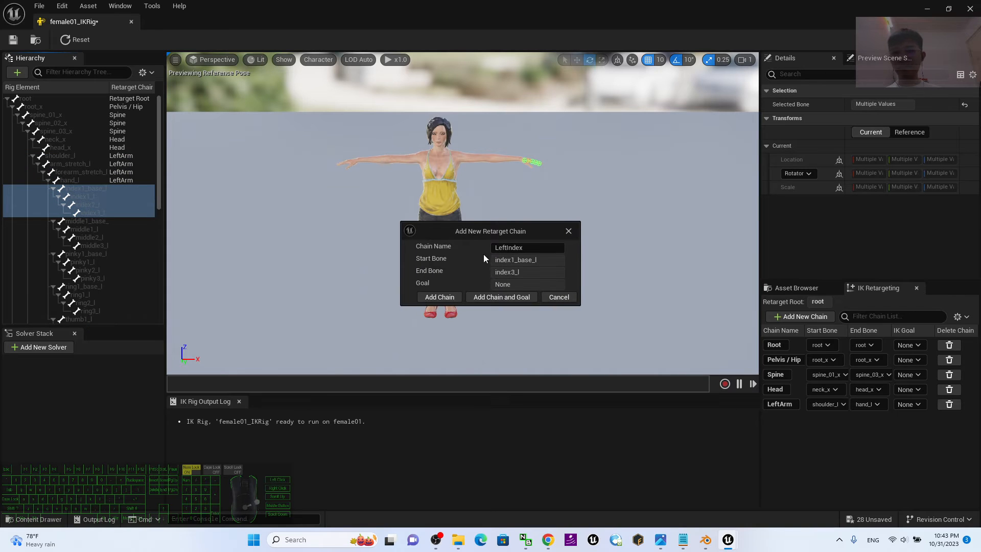
pyautogui.click(435, 296)
# Add a retarget chain named LeftMiddle running from middle1_base_l to middle3_l without a goal.
pyautogui.moveTo(159, 143); pyautogui.dragTo(161, 161)
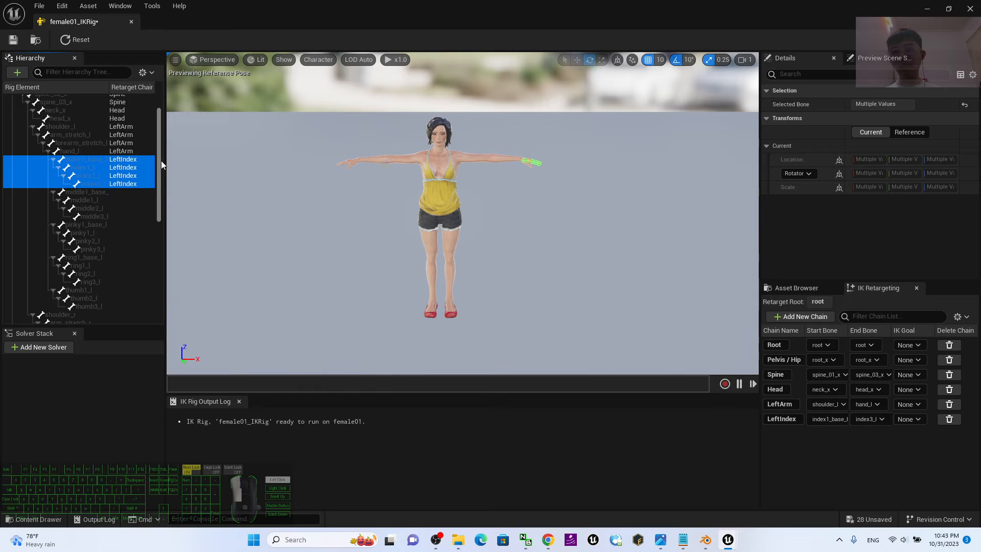
pyautogui.scroll(-3, 133, 166)
pyautogui.click(88, 143)
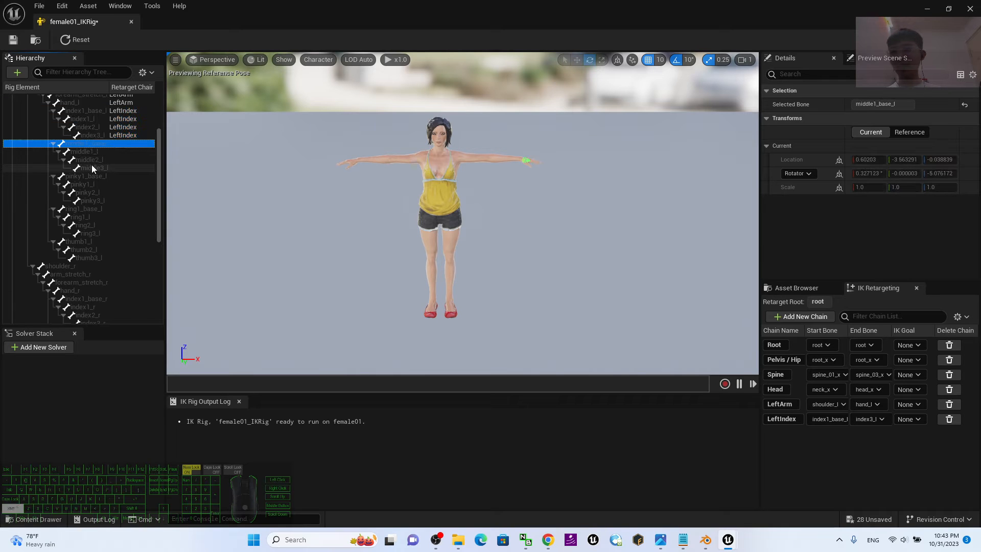
pyautogui.keyDown('shift'); pyautogui.click(92, 168); pyautogui.keyUp('shift')
pyautogui.rightClick(84, 164)
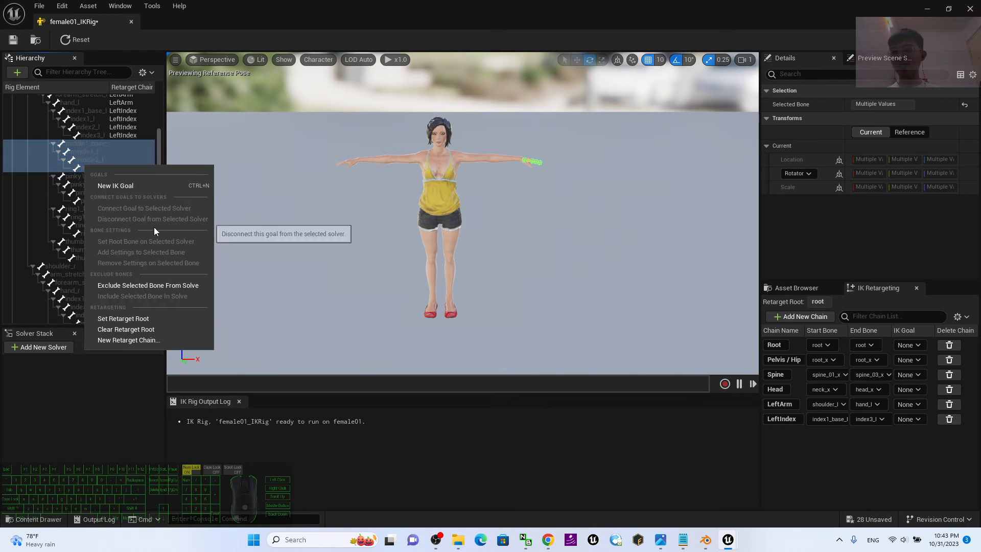
pyautogui.click(131, 341)
pyautogui.click(453, 297)
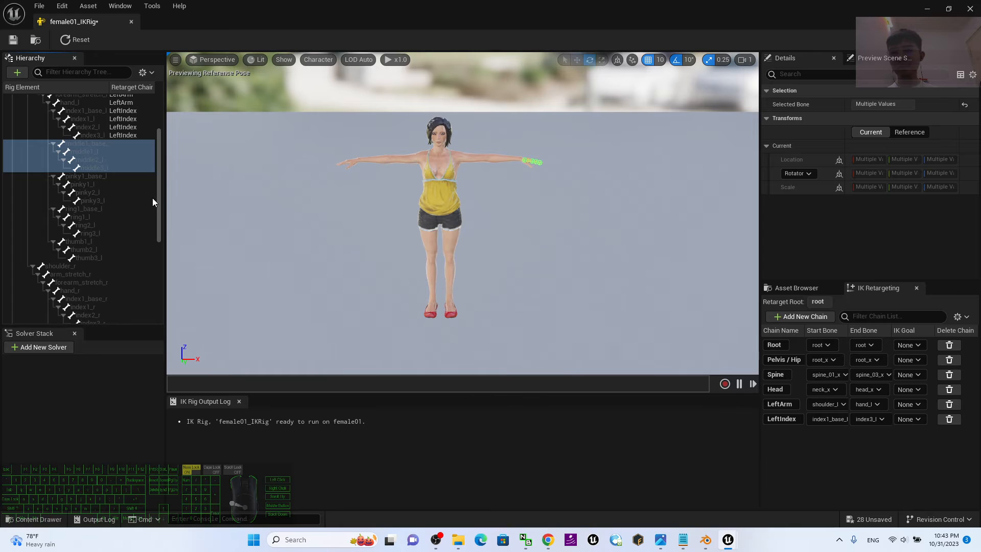
# Add a retarget chain named LeftPinky running from pinky1_base_l to pinky3_l without a goal.
pyautogui.click(104, 177)
pyautogui.keyDown('shift'); pyautogui.click(90, 201); pyautogui.keyUp('shift')
pyautogui.rightClick(90, 201)
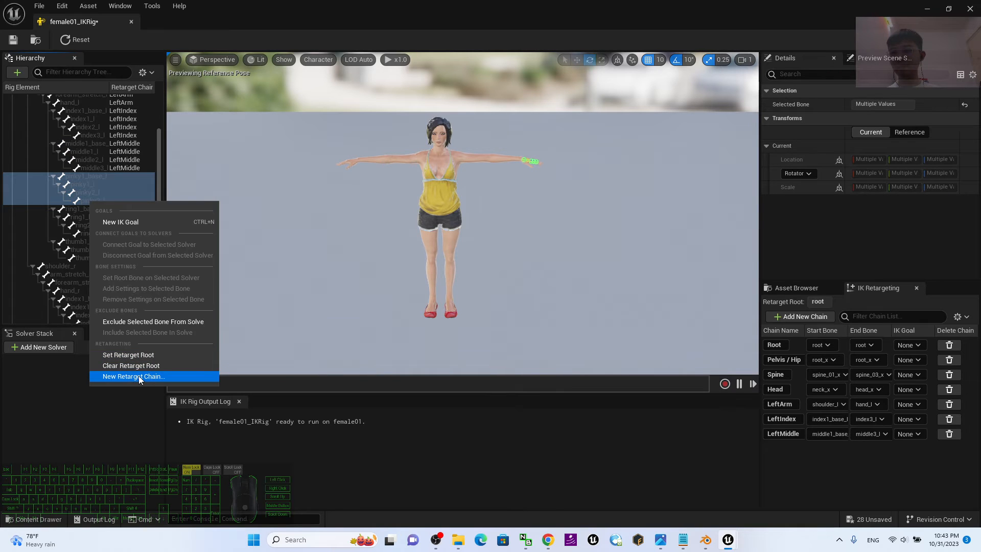
pyautogui.click(134, 377)
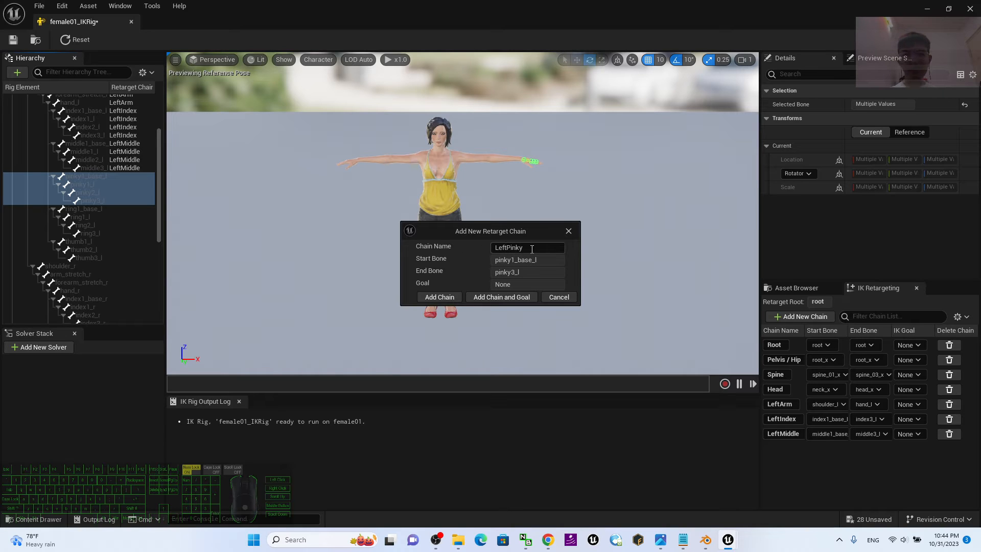
pyautogui.click(455, 299)
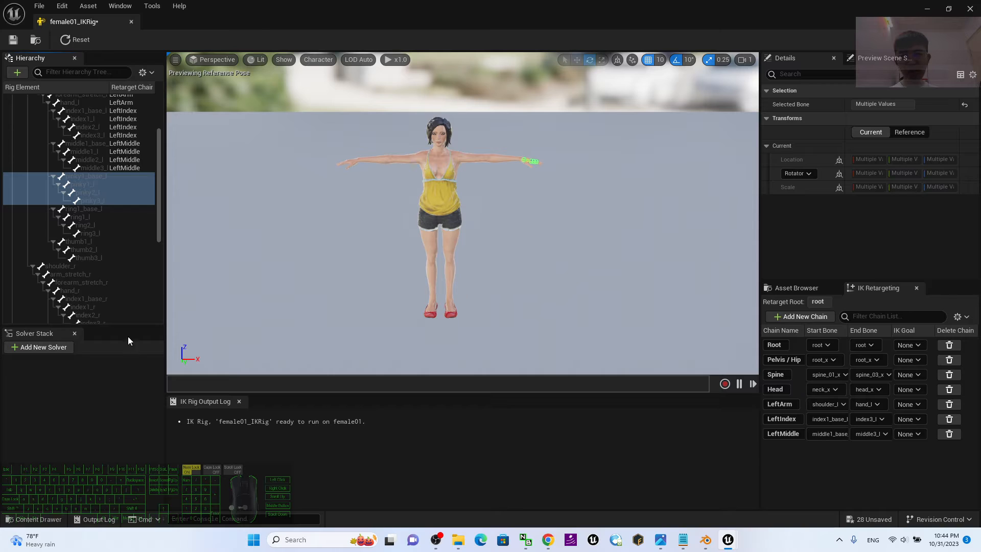
# Add a retarget chain named LeftRing running from ring1_base_l to ring3_l without a goal.
pyautogui.click(91, 209)
pyautogui.keyDown('shift'); pyautogui.click(84, 232); pyautogui.keyUp('shift')
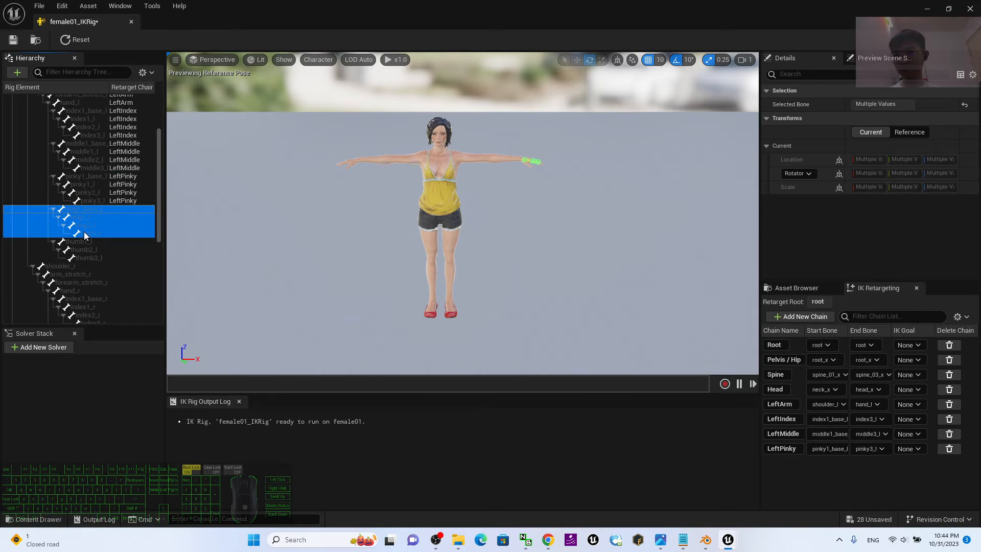
pyautogui.rightClick(84, 231)
pyautogui.click(151, 408)
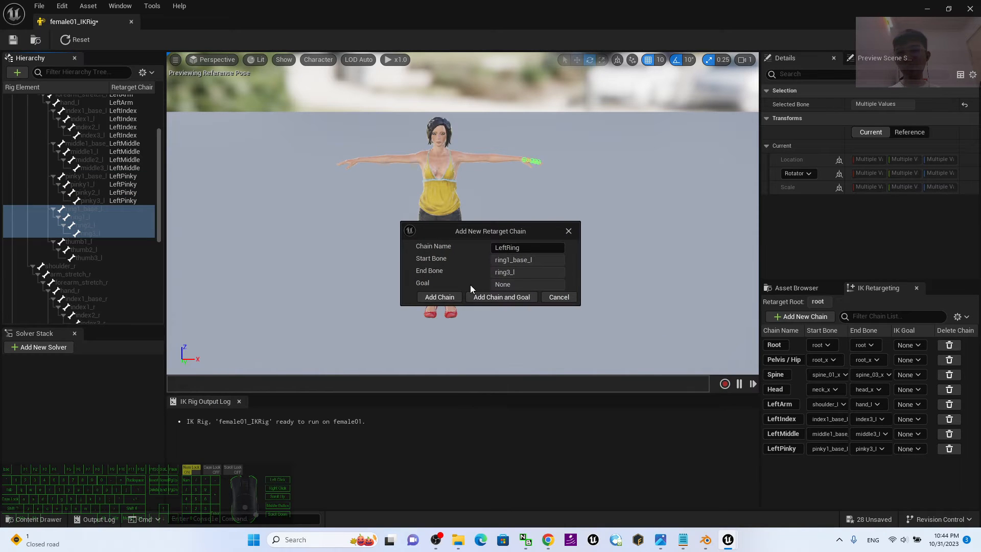
pyautogui.click(450, 298)
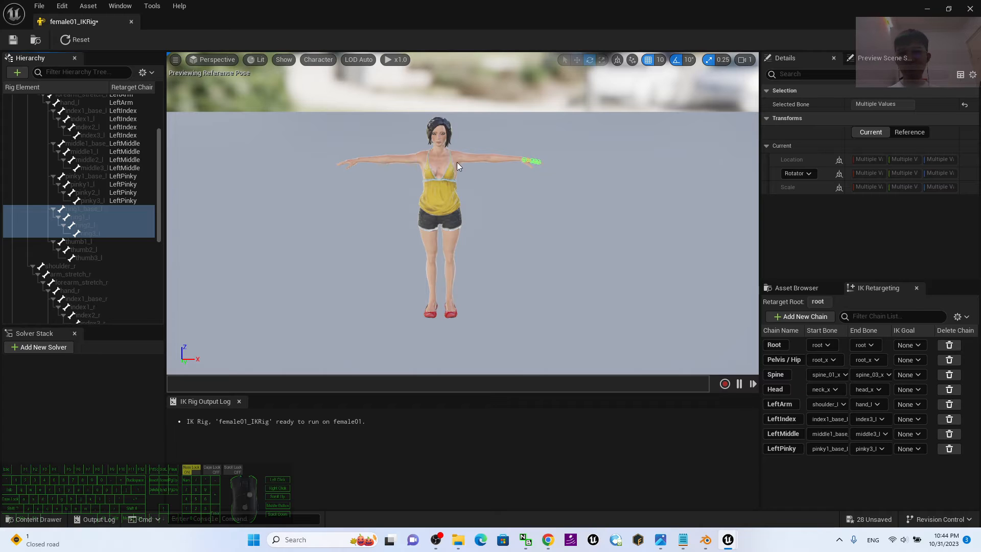
# Add a retarget chain named LeftThumb running from thumb1_l to thumb3_l without a goal.
pyautogui.click(84, 244)
pyautogui.keyDown('shift'); pyautogui.click(87, 255); pyautogui.keyUp('shift')
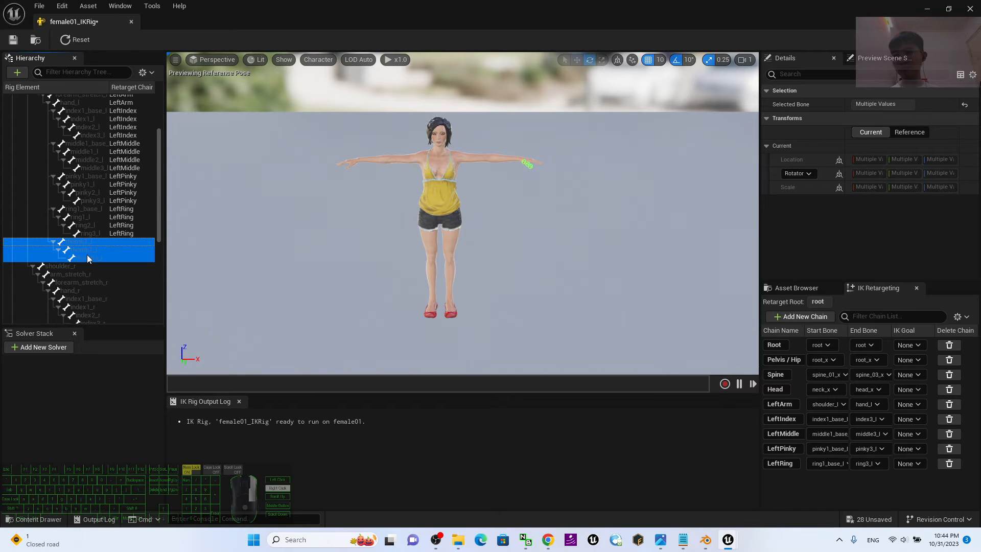
pyautogui.rightClick(87, 254)
pyautogui.click(130, 430)
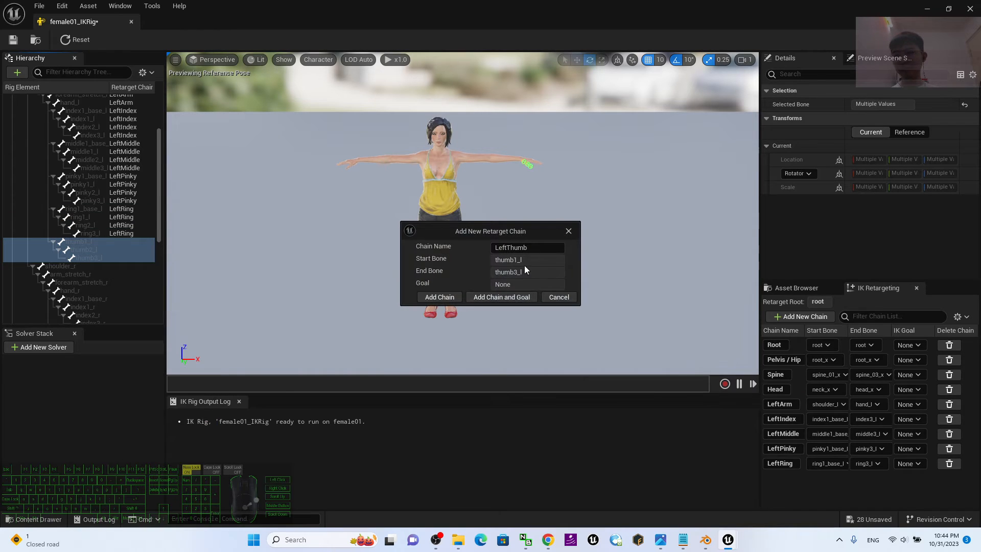
pyautogui.click(450, 301)
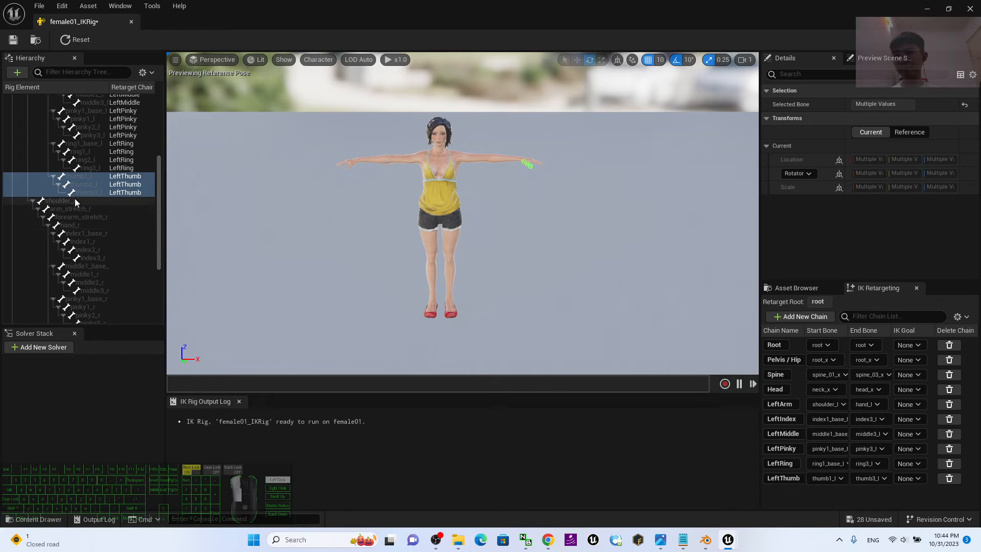
# Add a retarget chain named RightArm running from shoulder_r to hand_r without a goal.
pyautogui.click(75, 198)
pyautogui.keyDown('shift'); pyautogui.click(70, 225); pyautogui.keyUp('shift')
pyautogui.rightClick(69, 225)
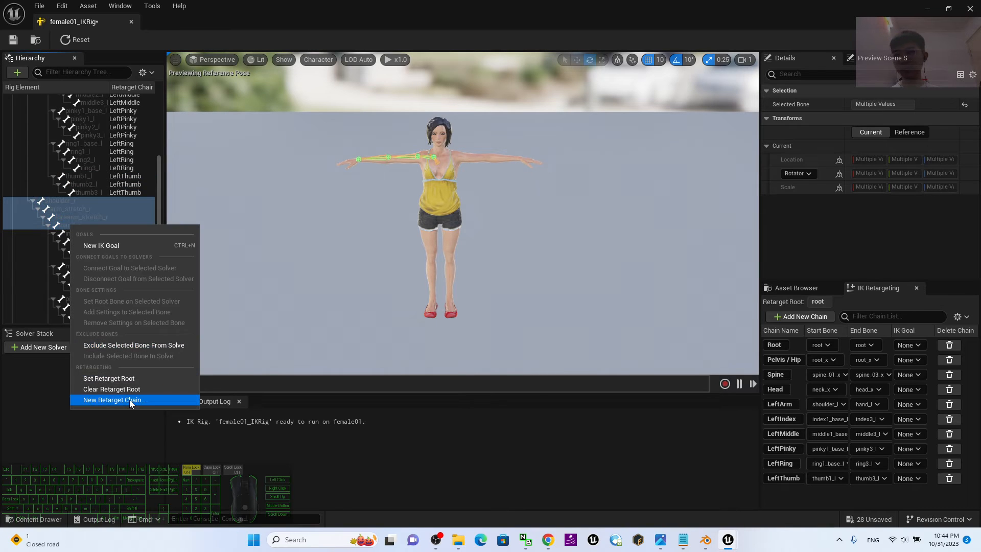
pyautogui.click(130, 400)
pyautogui.click(440, 297)
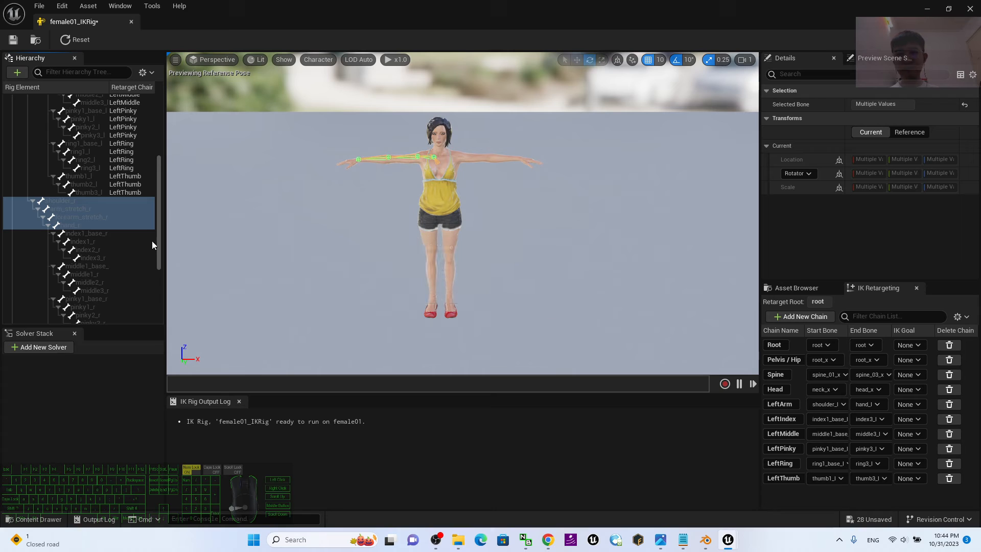
# Add a retarget chain named RightIndex running from index1_base_r to index3_r without a goal.
pyautogui.click(82, 233)
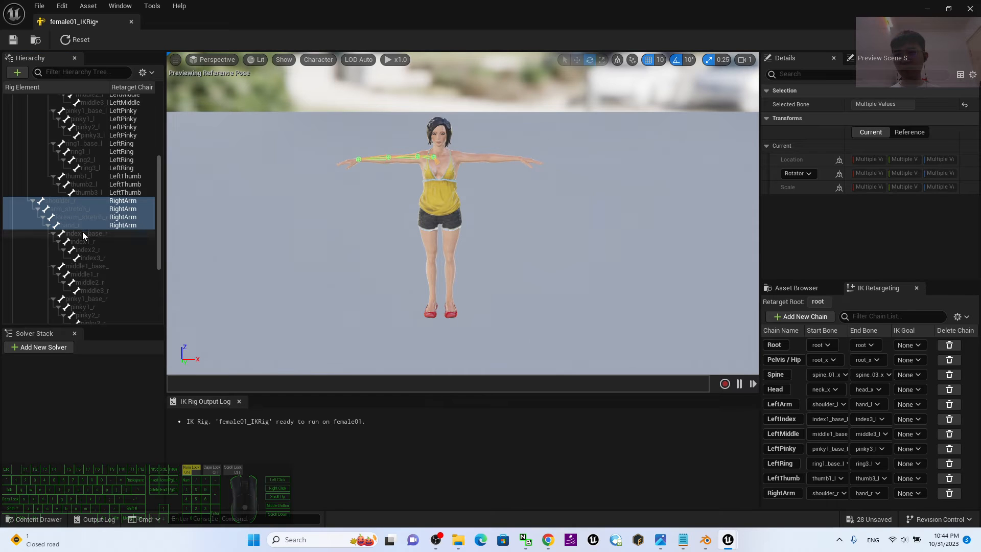
pyautogui.keyDown('shift'); pyautogui.click(96, 258); pyautogui.keyUp('shift')
pyautogui.rightClick(97, 257)
pyautogui.click(169, 430)
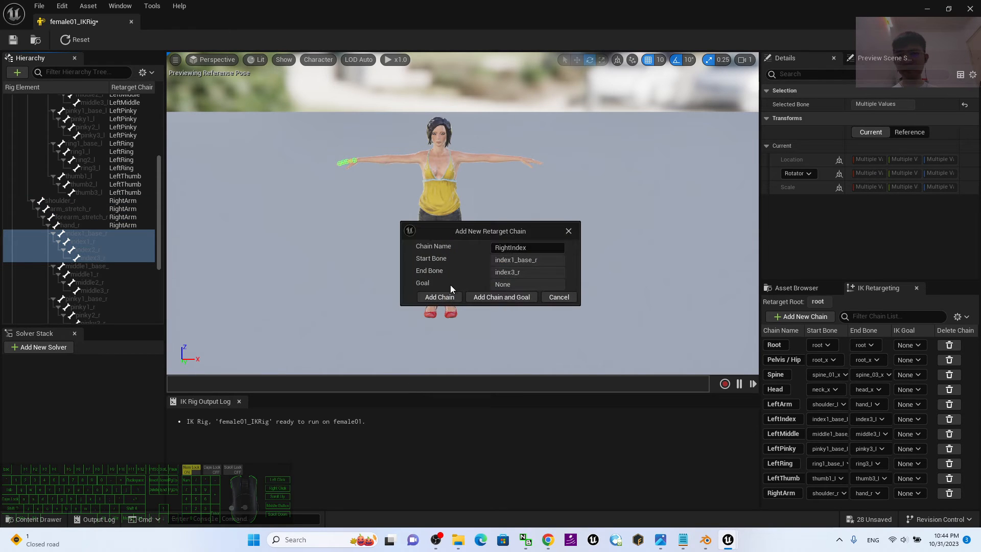
pyautogui.click(439, 297)
# Add a retarget chain named RightMiddle running from middle1_base_r to middle3_r without a goal.
pyautogui.click(82, 265)
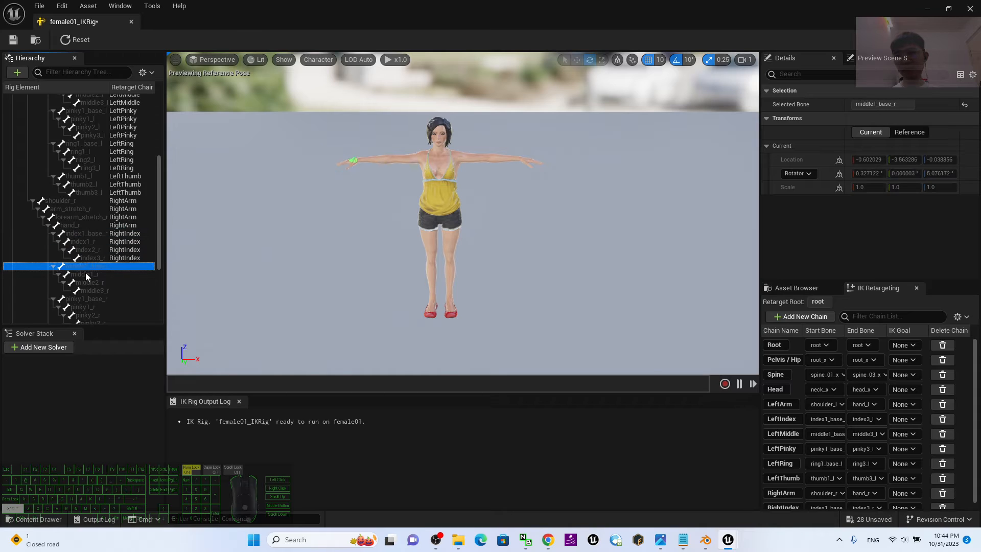
pyautogui.keyDown('shift'); pyautogui.click(91, 288); pyautogui.keyUp('shift')
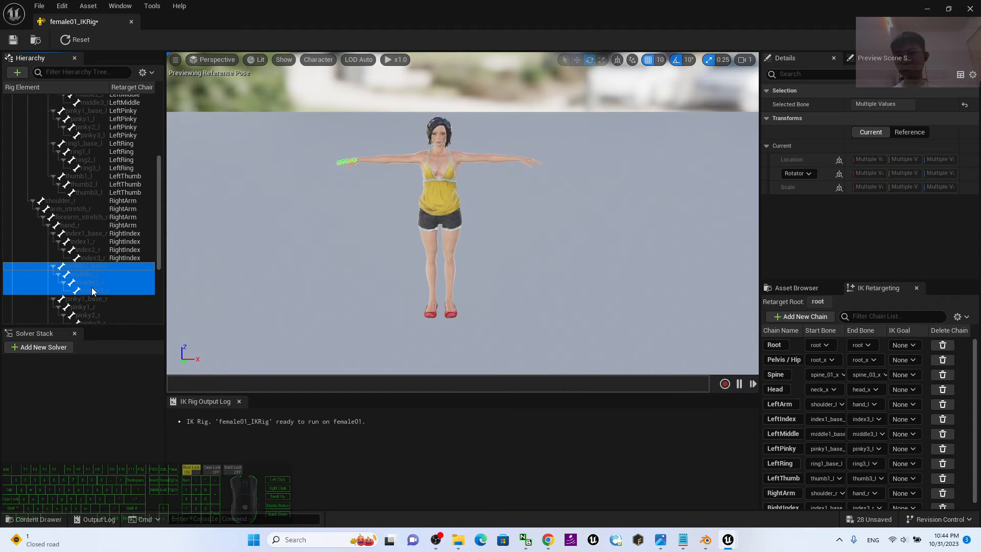
pyautogui.rightClick(91, 287)
pyautogui.click(162, 464)
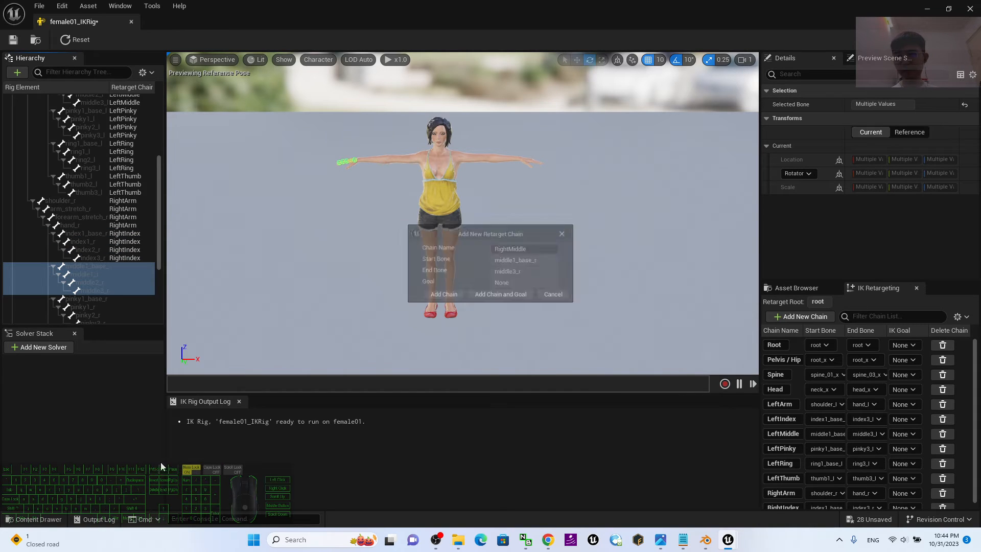
pyautogui.click(443, 294)
# Add a retarget chain named RightPinky running from pinky1_base_r to pinky3_r without a goal.
pyautogui.scroll(-2, 108, 195)
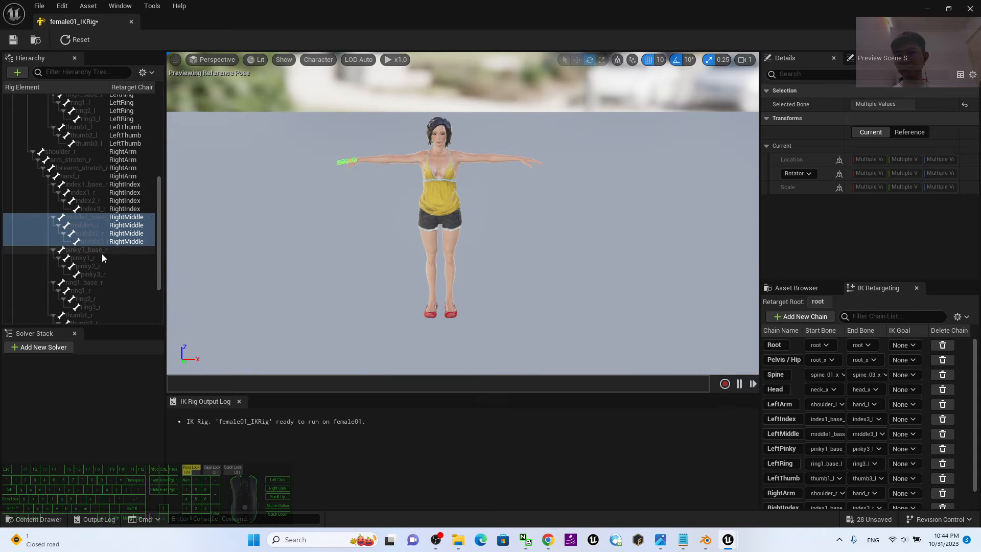
pyautogui.click(89, 252)
pyautogui.keyDown('shift'); pyautogui.click(92, 276); pyautogui.keyUp('shift')
pyautogui.rightClick(91, 275)
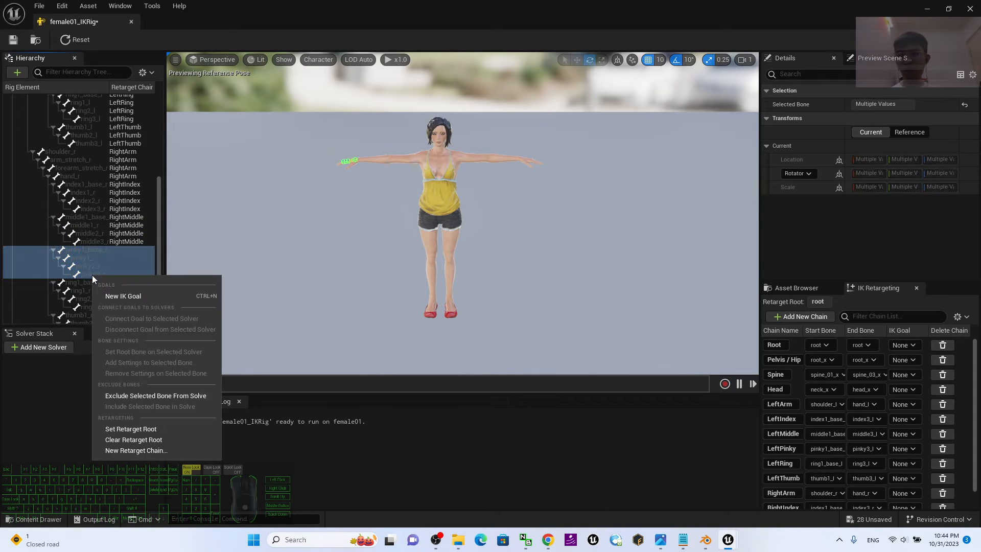
pyautogui.click(145, 452)
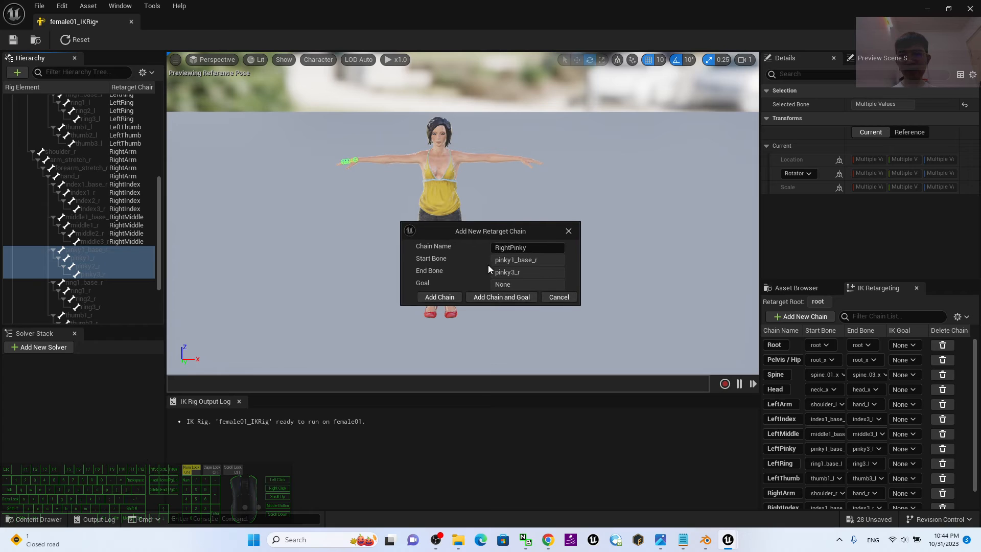
pyautogui.click(432, 297)
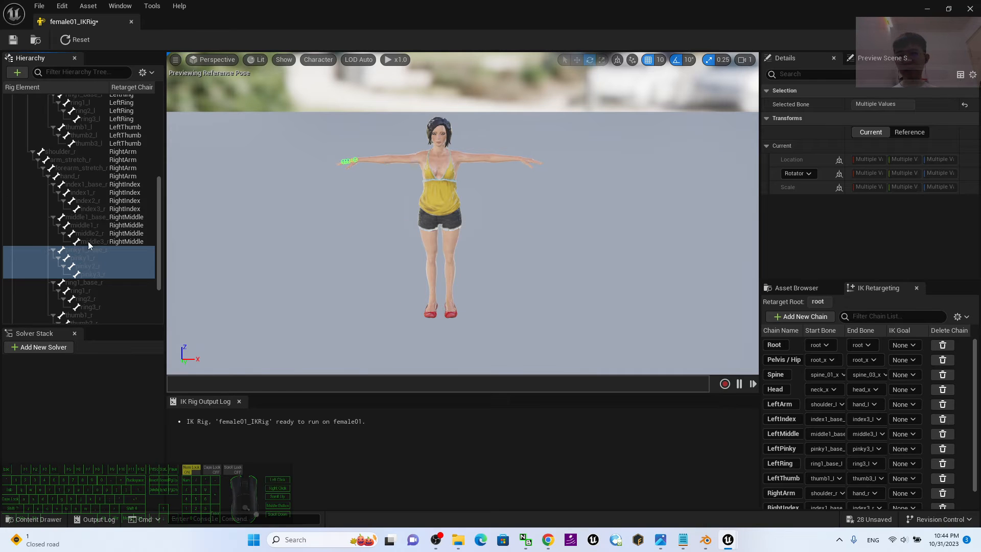
# Add a retarget chain named RightRing running from ring1_base_r to ring3_r without a goal.
pyautogui.click(79, 284)
pyautogui.keyDown('shift'); pyautogui.click(90, 306); pyautogui.keyUp('shift')
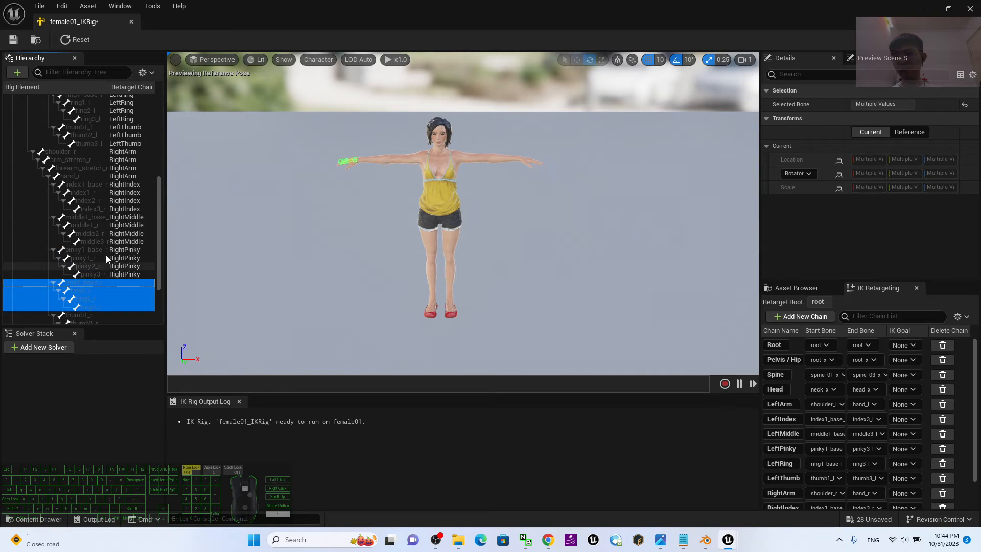
pyautogui.scroll(-3, 105, 254)
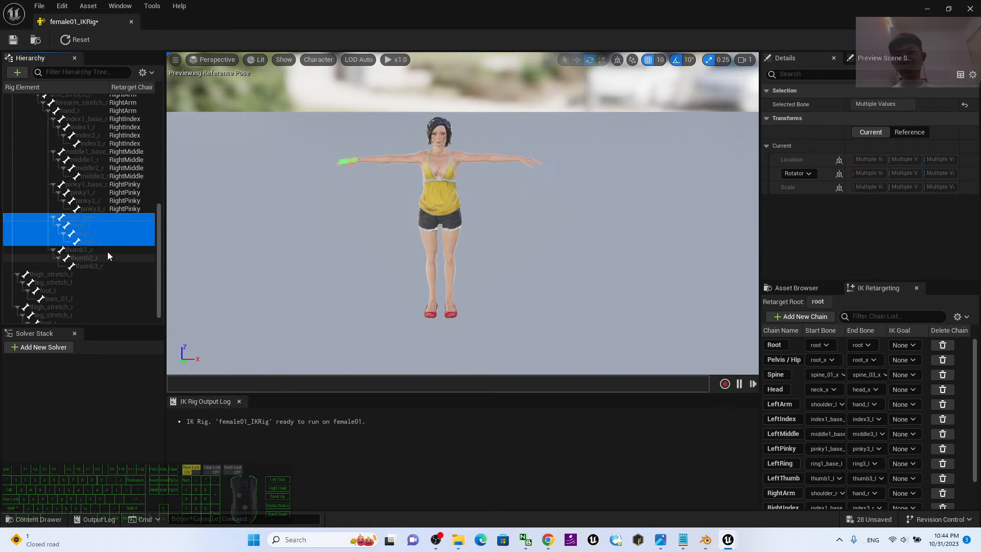
pyautogui.rightClick(83, 232)
pyautogui.rightClick(75, 223)
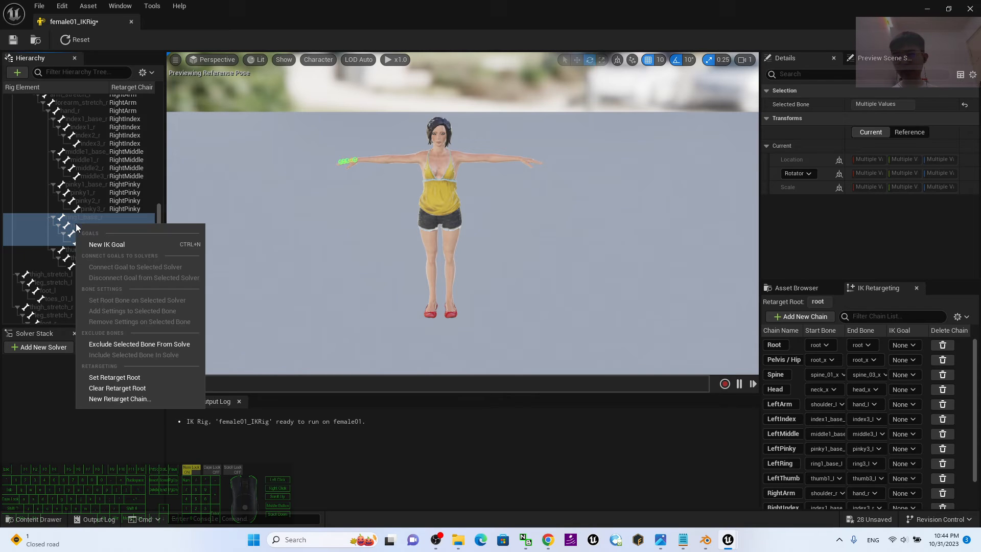
pyautogui.click(105, 402)
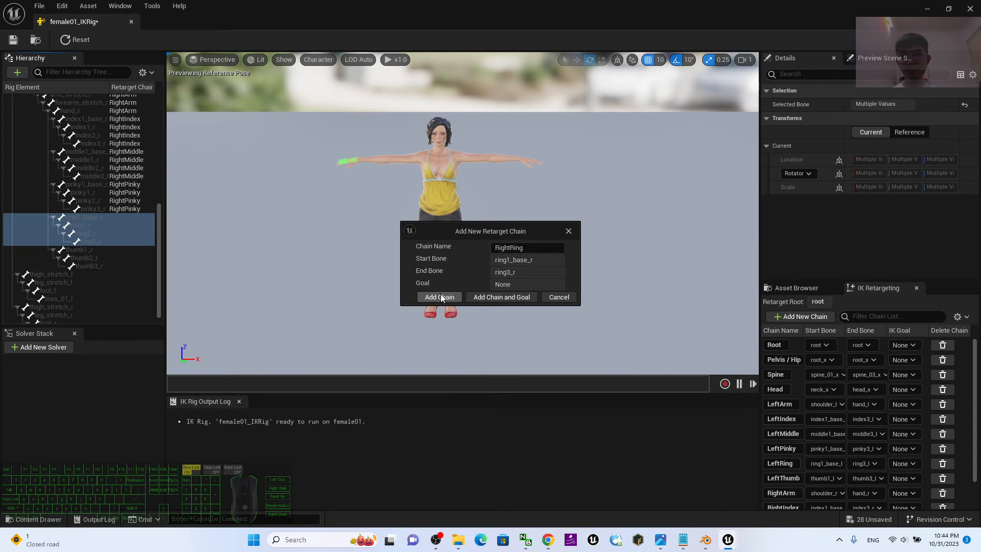
pyautogui.click(439, 296)
# Add a retarget chain named RightThumb running from thumb1_r to thumb3_r without a goal.
pyautogui.click(86, 249)
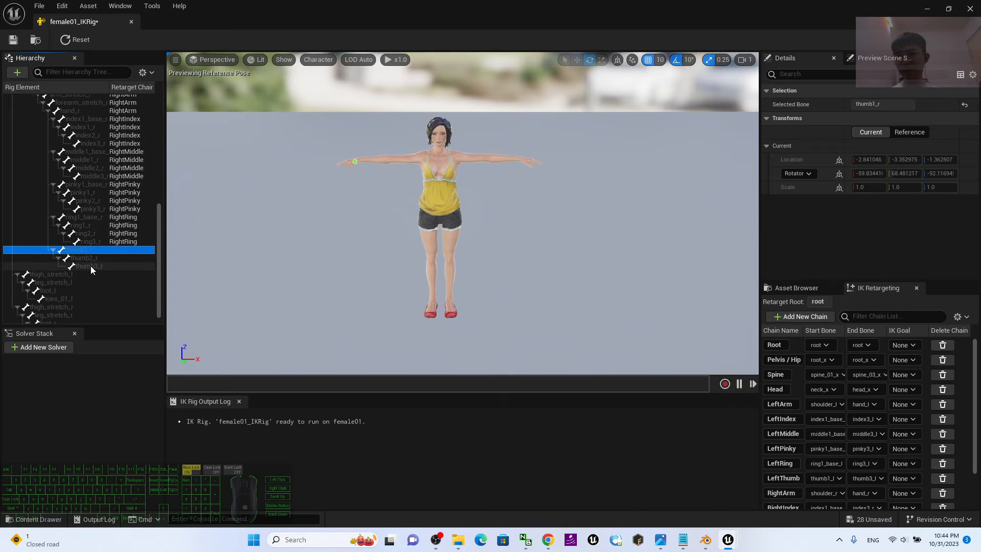
pyautogui.keyDown('shift'); pyautogui.click(90, 266); pyautogui.keyUp('shift')
pyautogui.rightClick(91, 266)
pyautogui.click(138, 441)
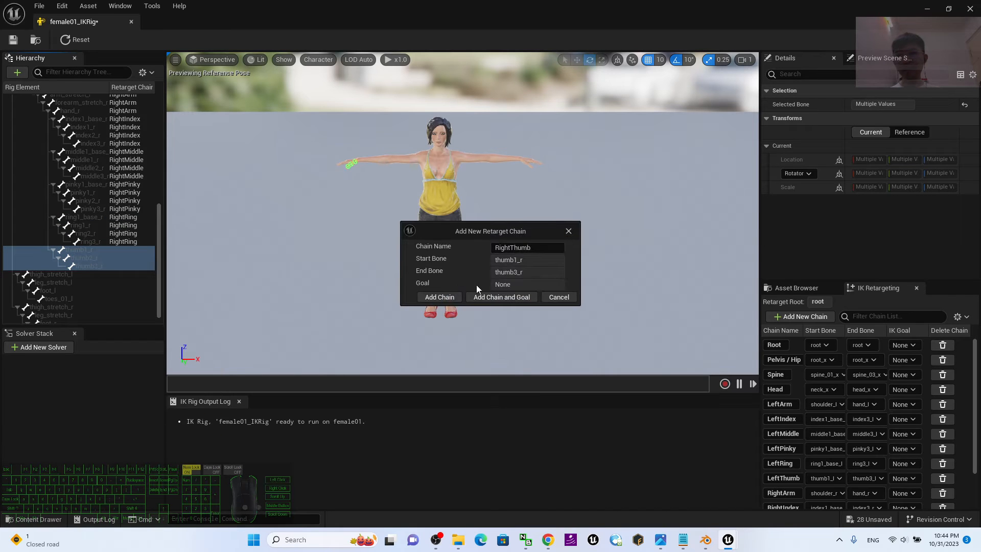
pyautogui.click(431, 298)
# Add a retarget chain named LeftLeg running from thigh_stretch_l to toes_01_l without a goal.
pyautogui.scroll(-1, 62, 265)
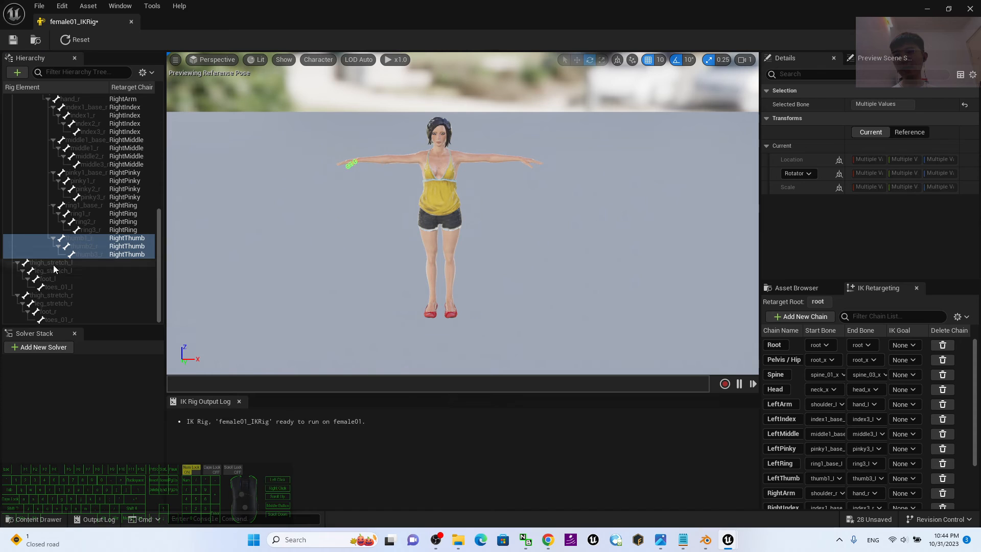
pyautogui.click(53, 264)
pyautogui.keyDown('shift'); pyautogui.click(57, 286); pyautogui.keyUp('shift')
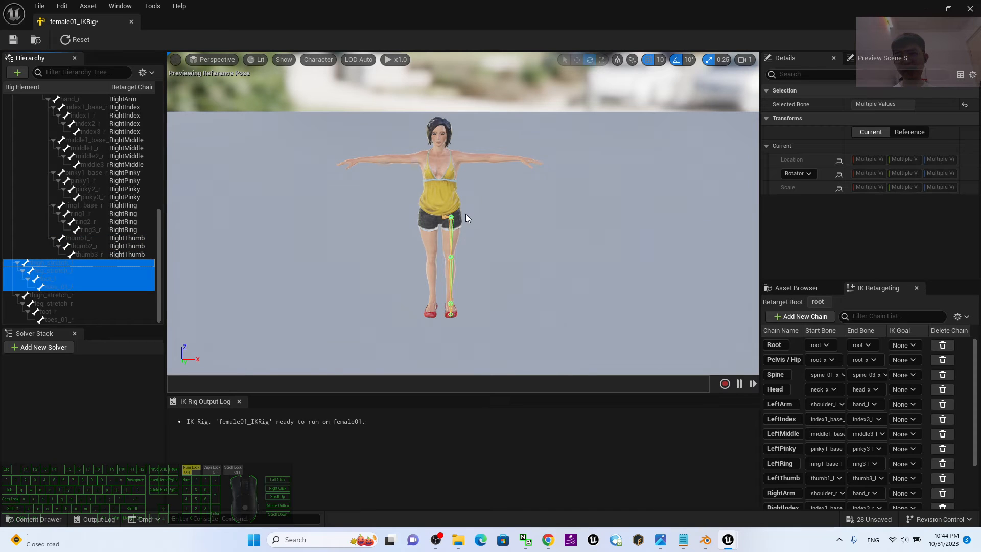
pyautogui.rightClick(43, 275)
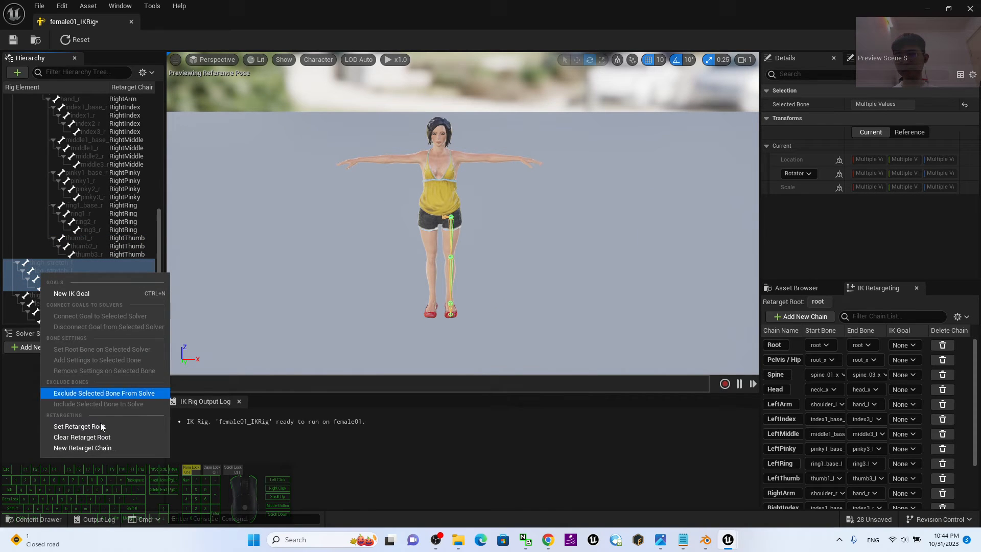
pyautogui.click(94, 448)
pyautogui.click(439, 297)
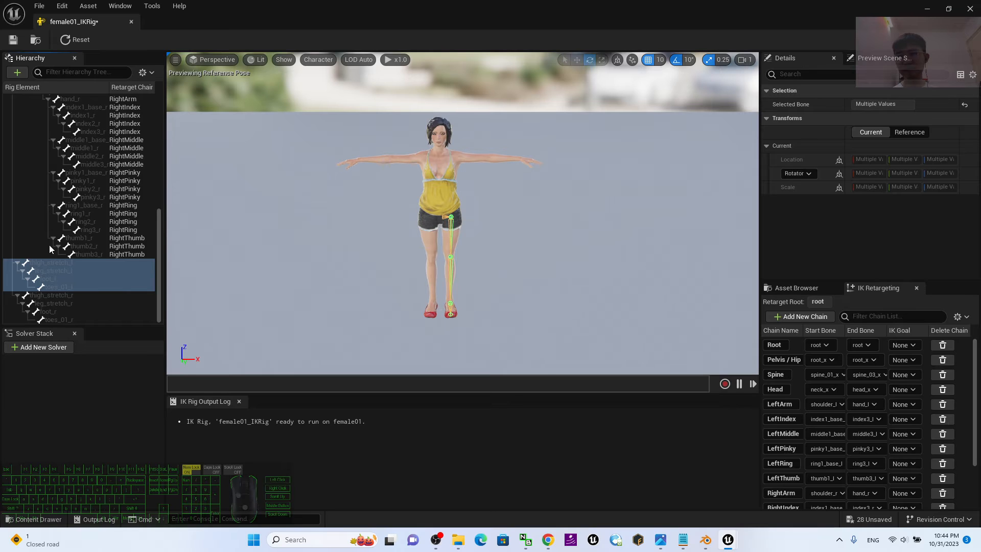
# Add a retarget chain named RightLeg running from thigh_stretch_r to toes_01_r without a goal.
pyautogui.click(55, 295)
pyautogui.keyDown('shift'); pyautogui.click(62, 317); pyautogui.keyUp('shift')
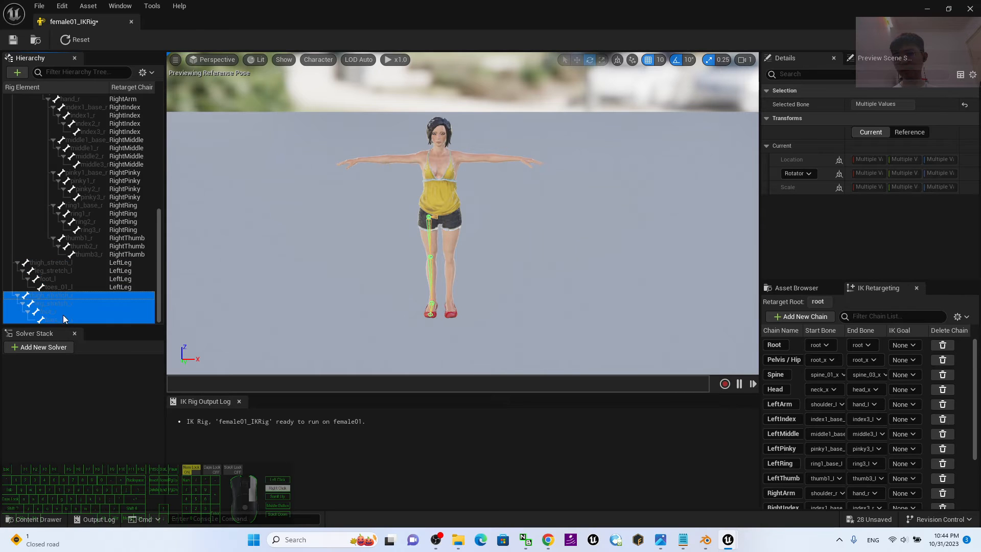
pyautogui.rightClick(63, 315)
pyautogui.click(112, 489)
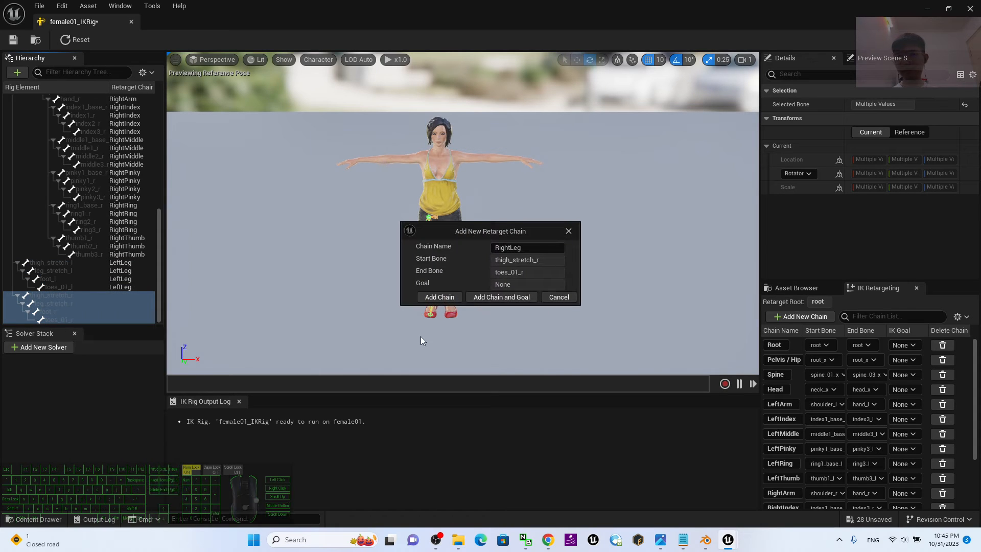
pyautogui.click(450, 296)
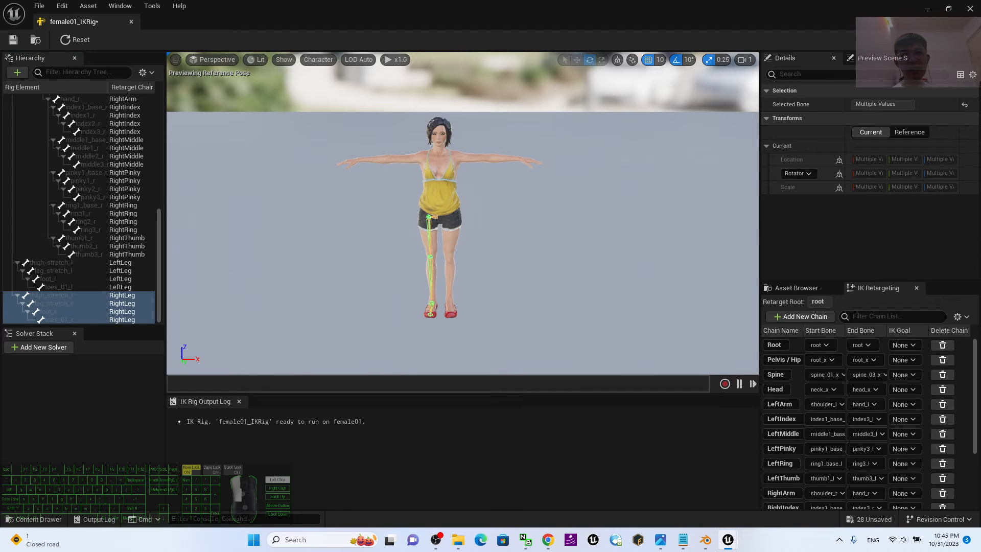
# Save the female01_IKRig asset, then close its editor after checking the finished retarget chains.
pyautogui.click(638, 296)
pyautogui.click(13, 39)
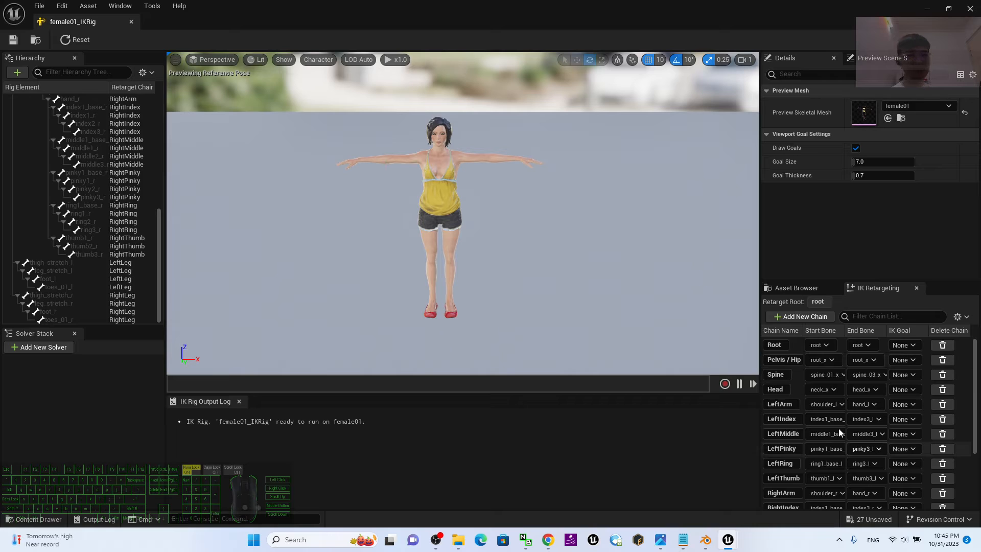
pyautogui.scroll(-3, 909, 407)
pyautogui.scroll(1, 913, 396)
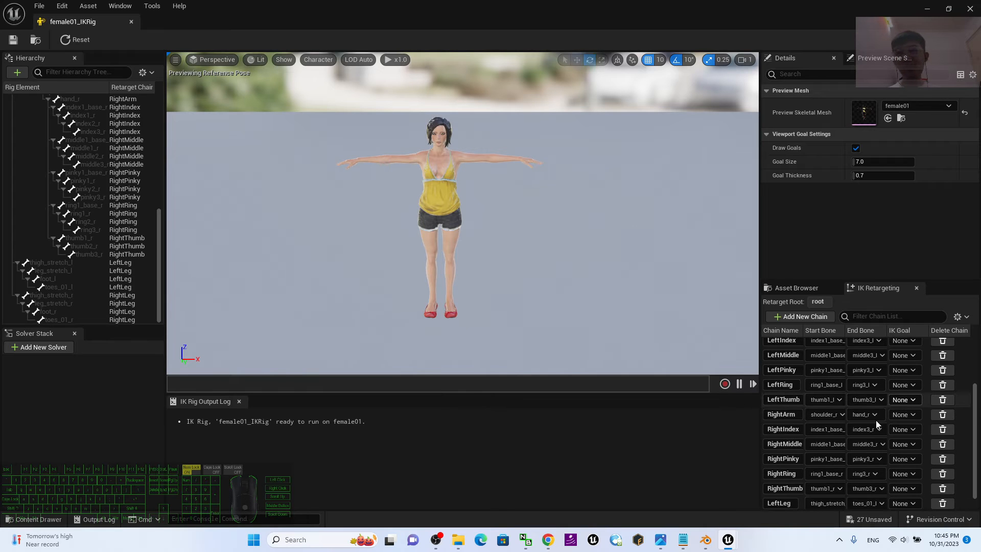
pyautogui.scroll(2, 490, 189)
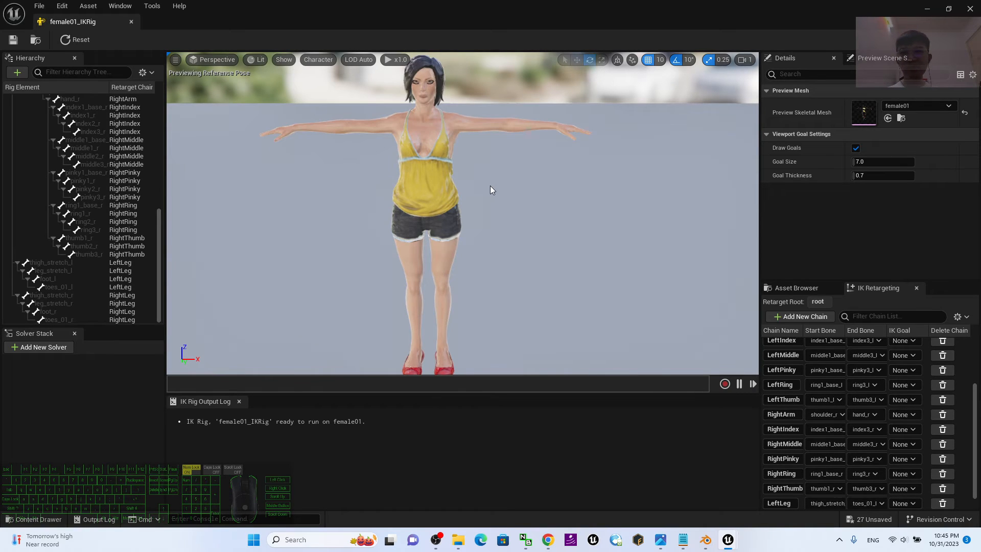
pyautogui.scroll(-1, 489, 185)
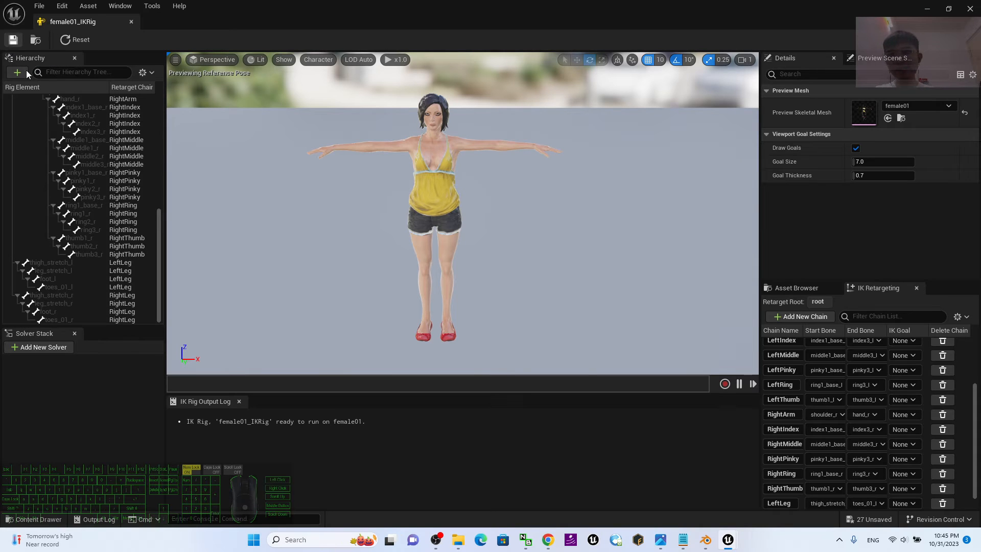
pyautogui.scroll(8, 103, 210)
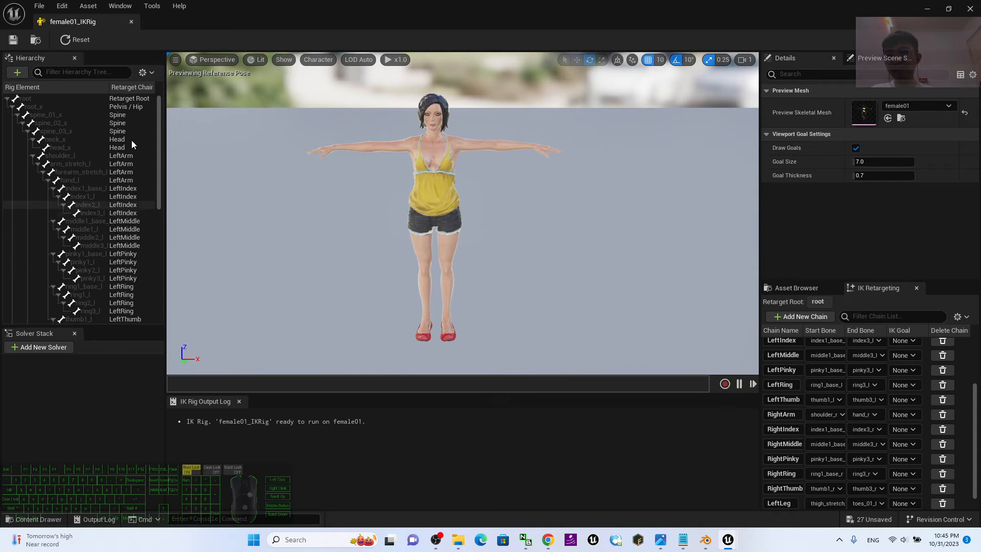
pyautogui.click(969, 9)
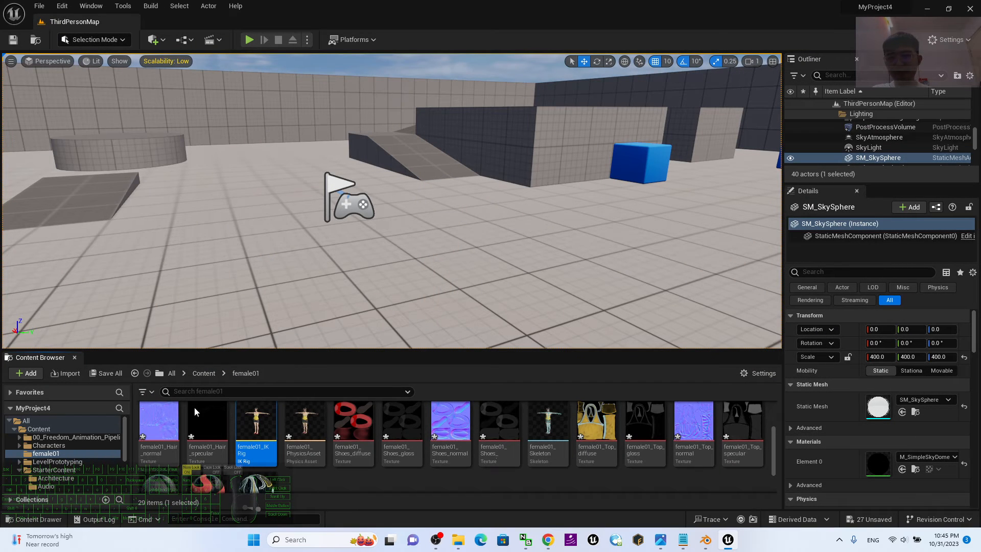
# Create a new IK Retargeter asset in the female01 content folder.
pyautogui.scroll(-2, 336, 463)
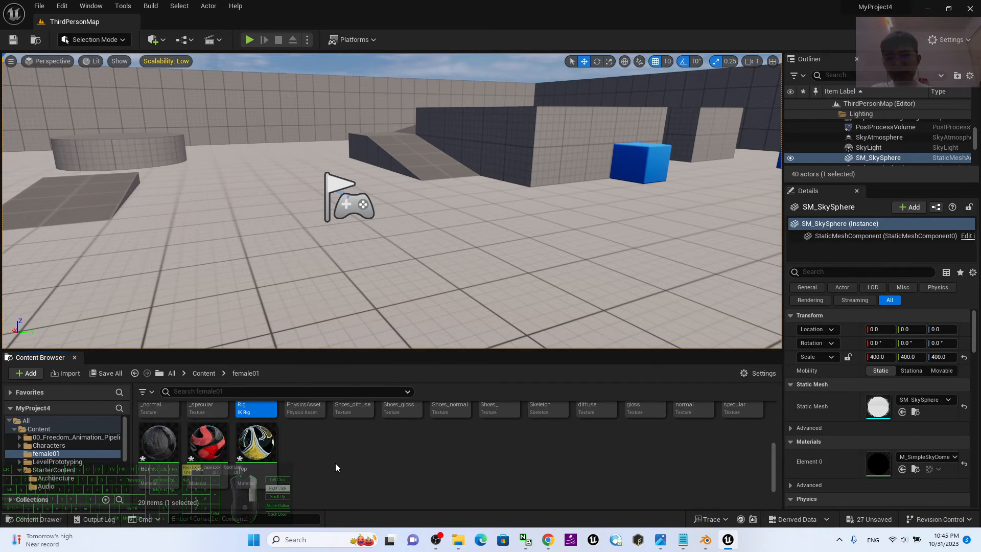
pyautogui.rightClick(335, 463)
pyautogui.moveTo(409, 262)
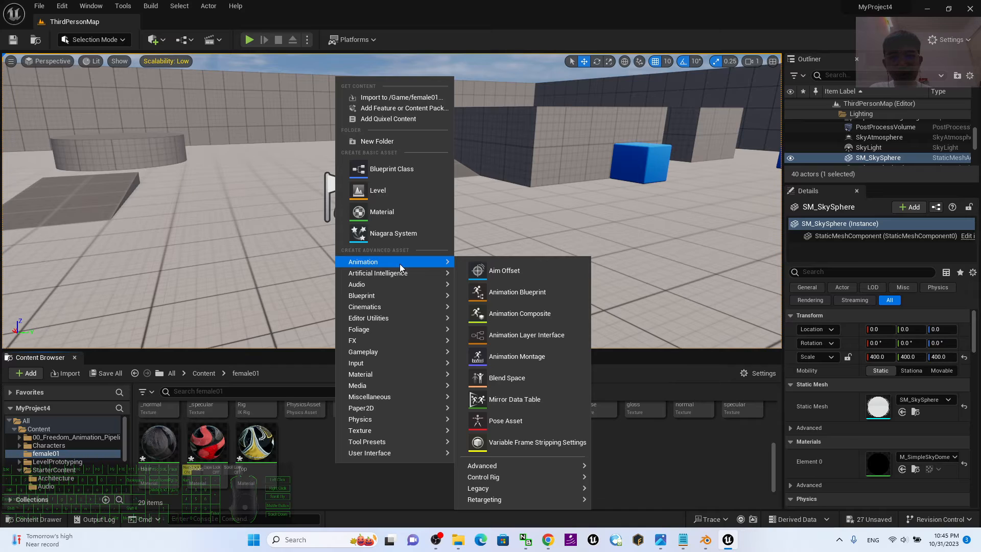
pyautogui.moveTo(506, 488)
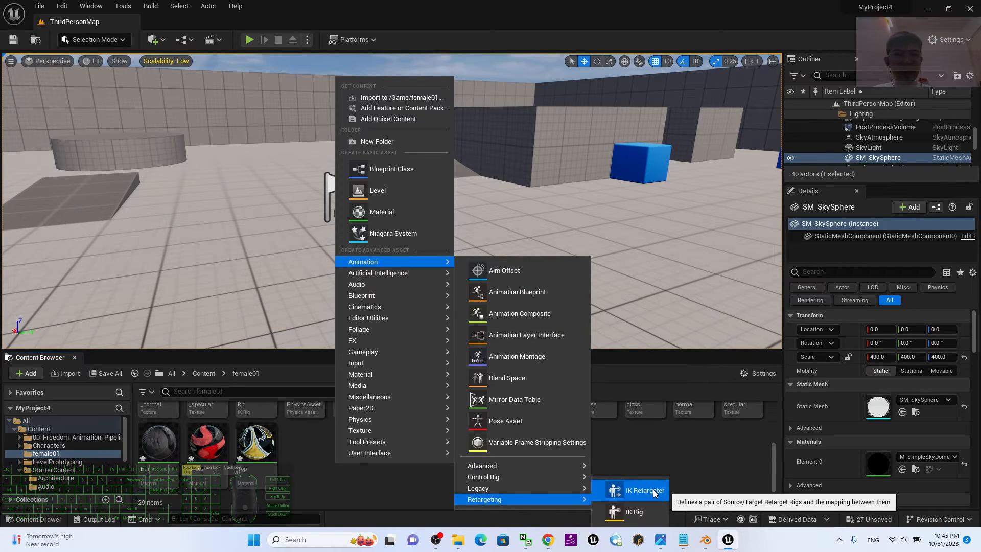
pyautogui.click(644, 490)
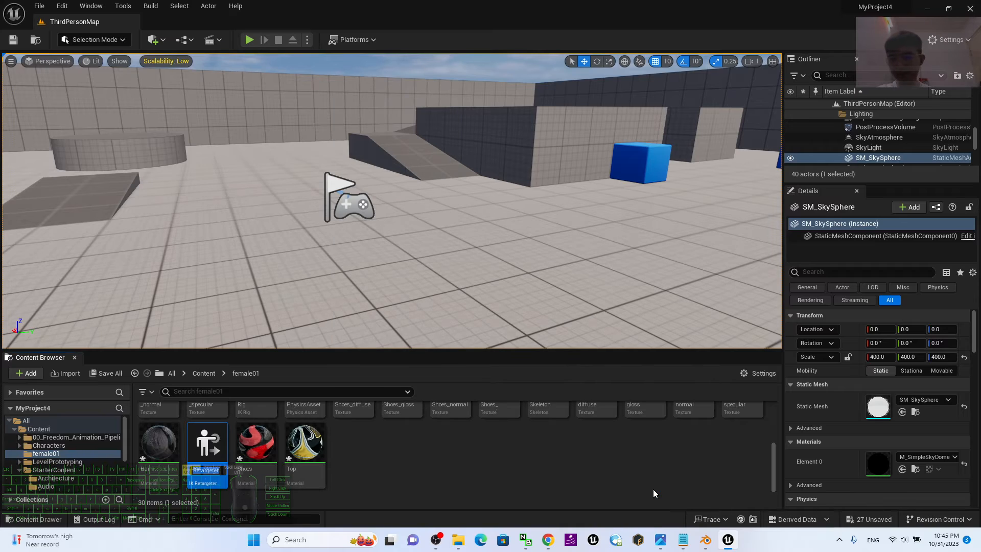
# Name the new IK Retargeter asset AutoRigPro_to_Female01IKRetargeter.
pyautogui.click(198, 471)
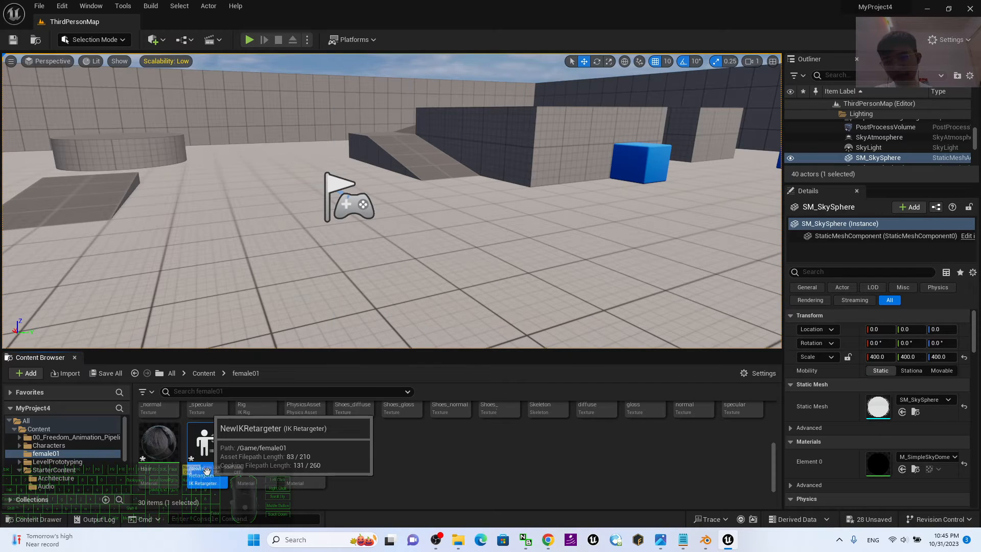
pyautogui.click(214, 479)
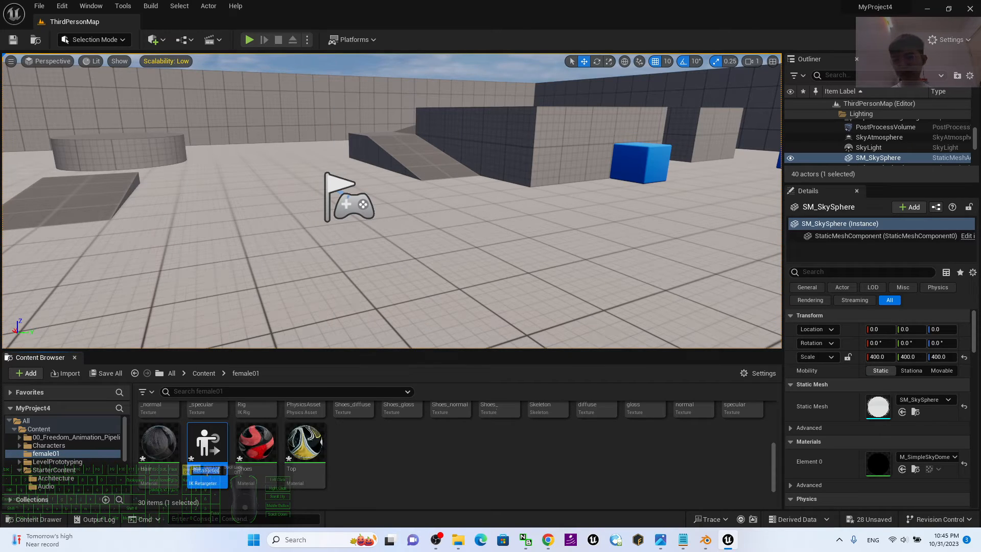
pyautogui.moveTo(218, 471); pyautogui.dragTo(176, 473)
pyautogui.write('AnimReta')
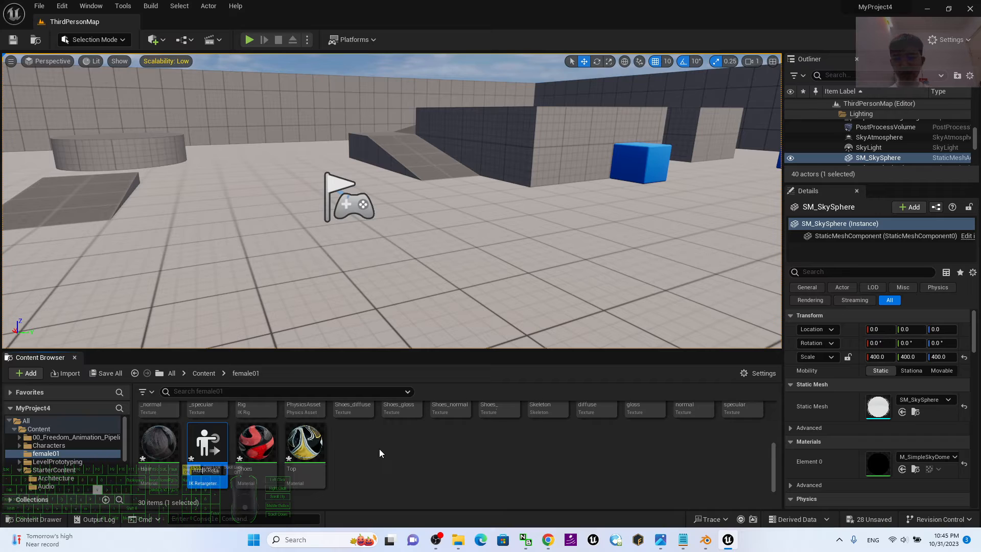
pyautogui.write('RigR')
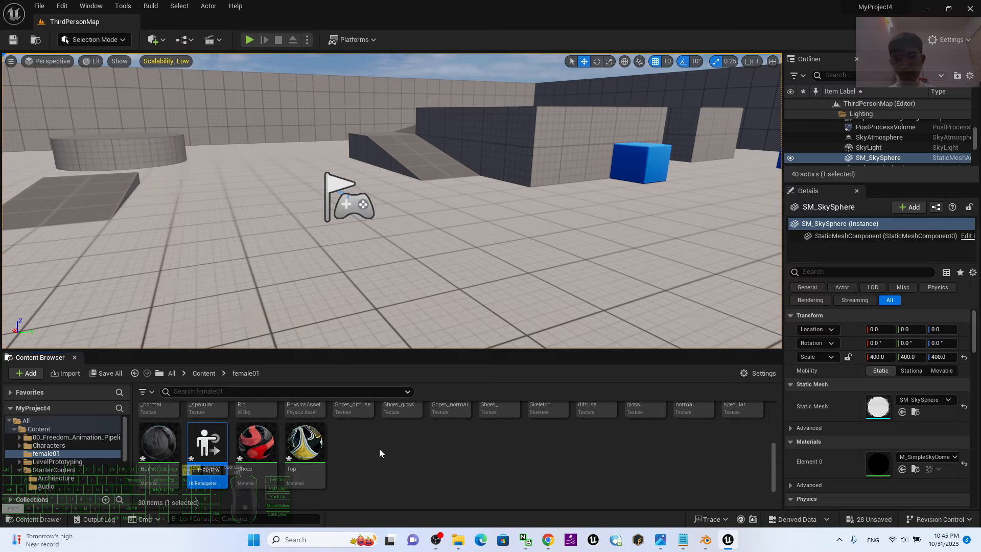
pyautogui.write('o')
pyautogui.write('_Female01')
pyautogui.press('Return')
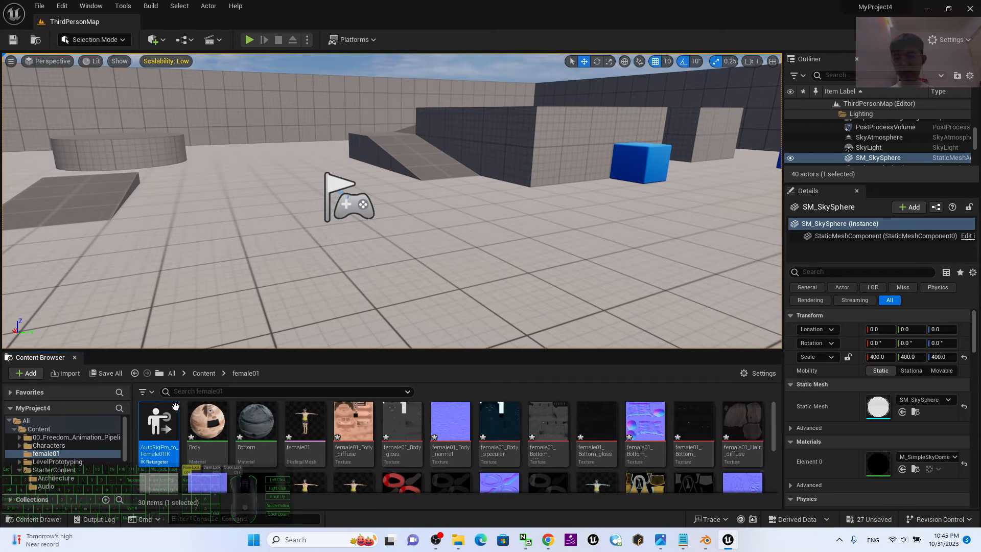
# Insert an underscore before IKRetargeter in the retargeter asset's name, making it AutoRigPro_to_Female01_IKRetargeter.
pyautogui.press('F2')
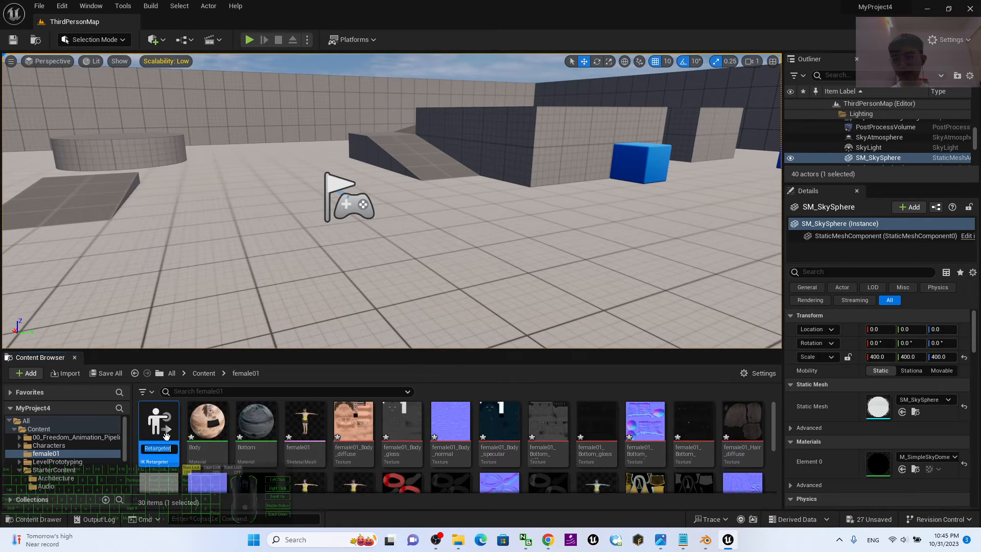
pyautogui.click(170, 448)
pyautogui.press('Left')
pyautogui.press('Left')
pyautogui.press('Left')
pyautogui.press('Left')
pyautogui.write('_')
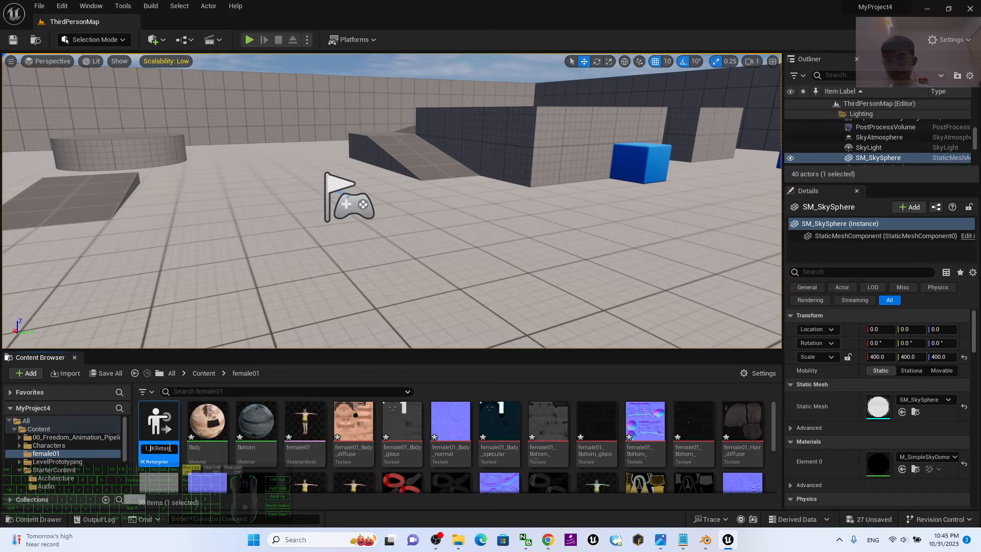
pyautogui.press('Return')
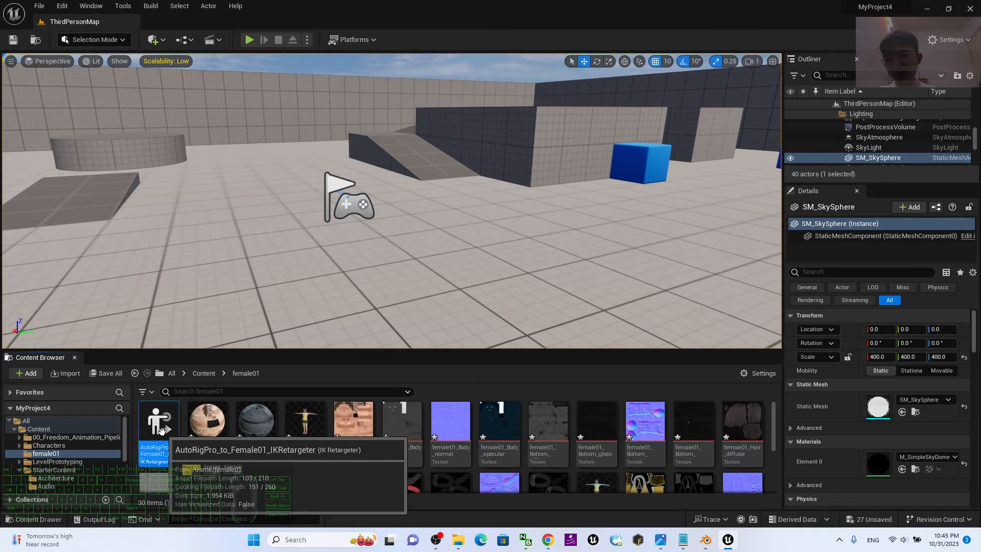
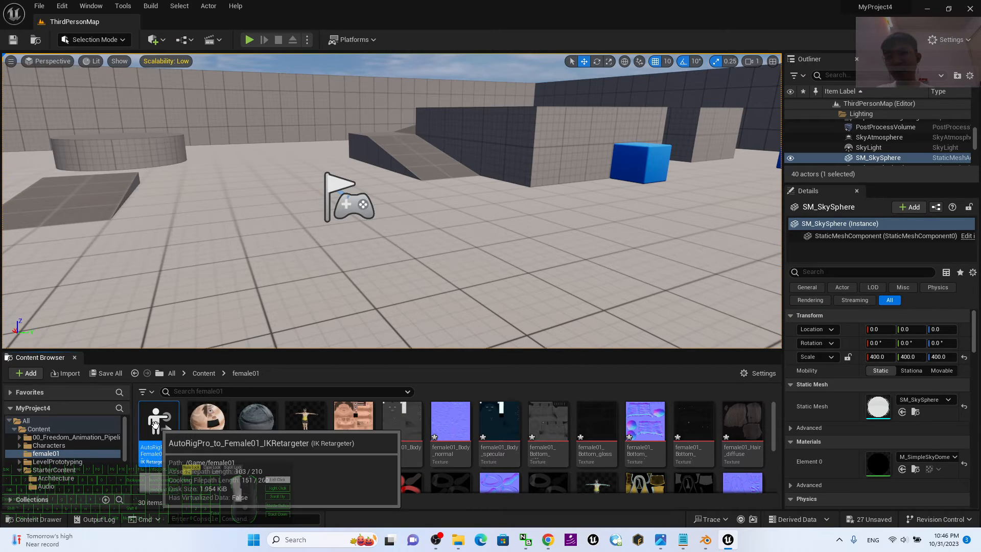
# Open AutoRigPro_to_Female01_IKRetargeter and assign AutoRigPro_IKRig as the source IK Rig, declining the root height offset.
pyautogui.doubleClick(155, 424)
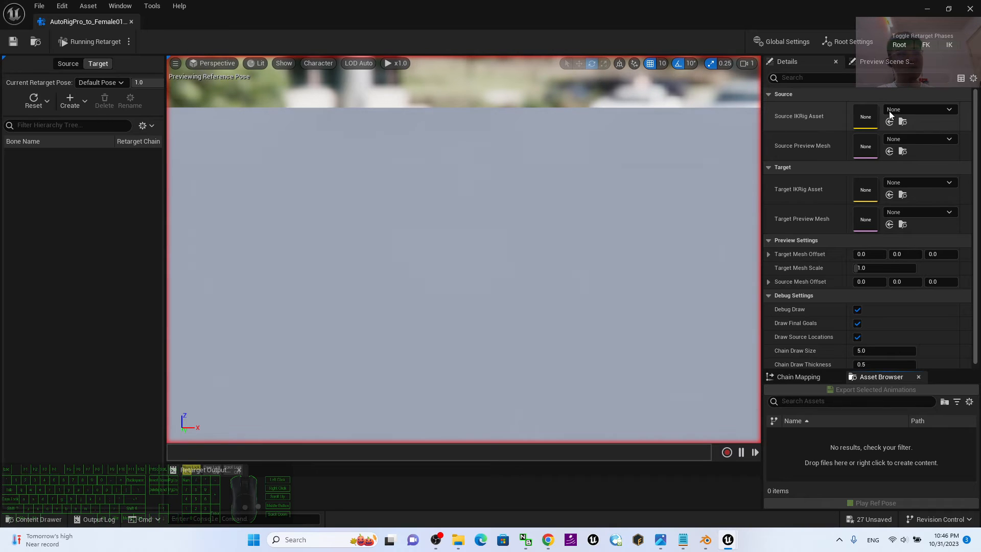
pyautogui.click(922, 109)
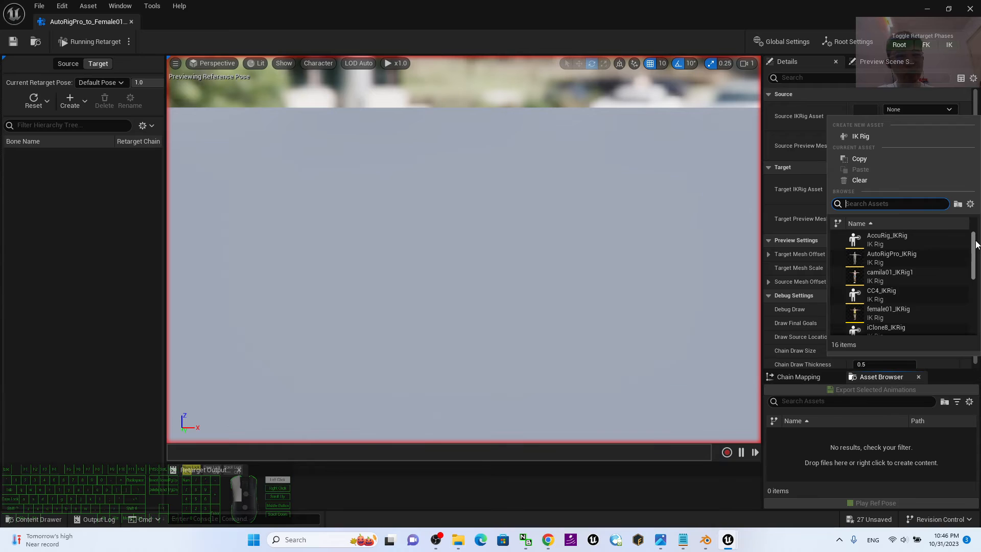
pyautogui.click(899, 255)
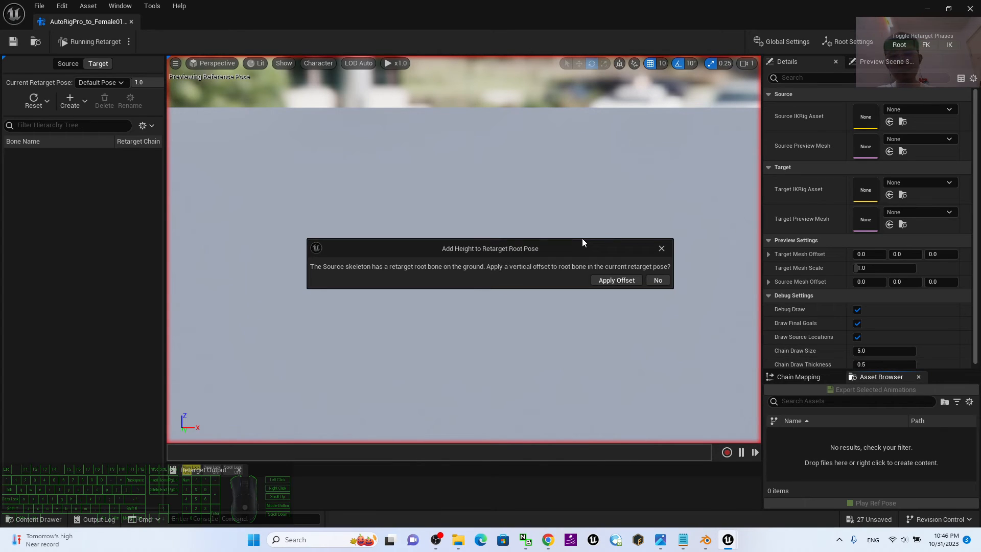
pyautogui.click(663, 281)
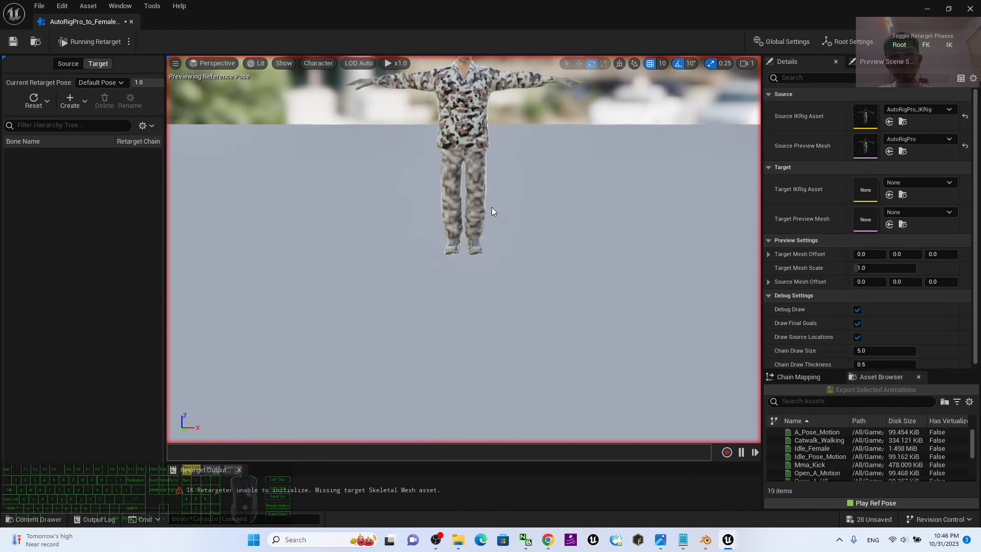
pyautogui.keyDown('shift'); pyautogui.moveTo(526, 125); pyautogui.dragTo(385, 349, button='middle'); pyautogui.keyUp('shift')
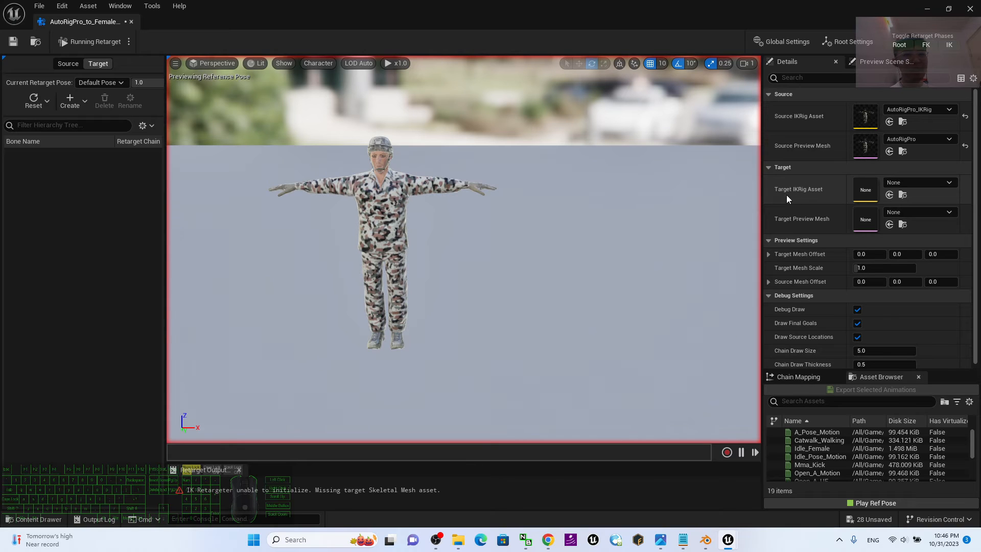
# Assign female01_IKRig as the target IK Rig, declining the vertical offset for its retarget root pose.
pyautogui.click(948, 183)
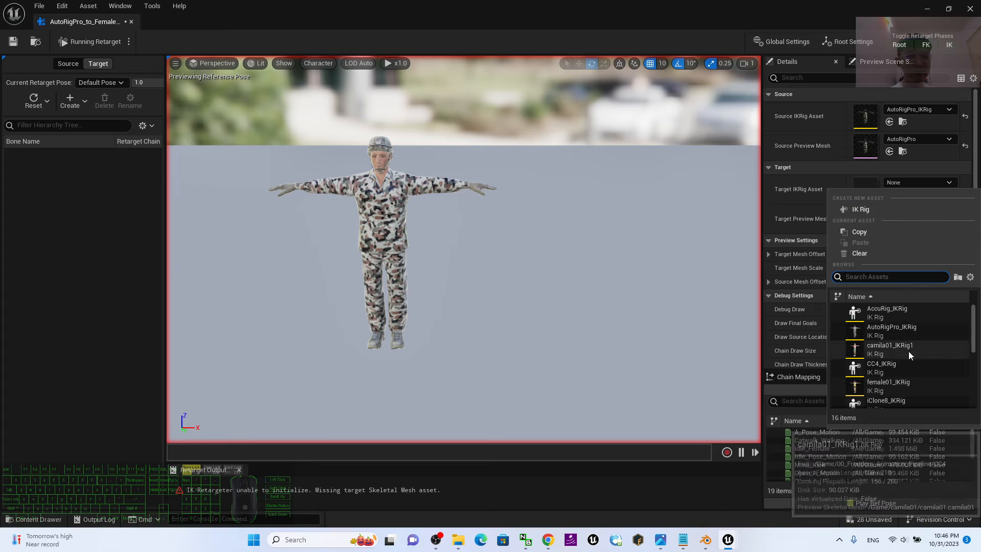
pyautogui.scroll(-3, 915, 346)
pyautogui.scroll(-8, 924, 344)
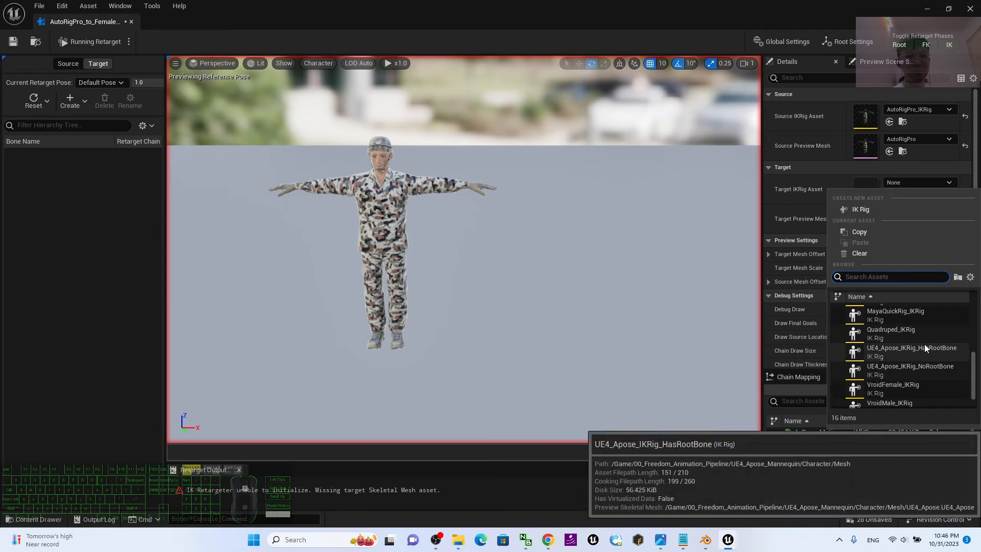
pyautogui.scroll(5, 915, 357)
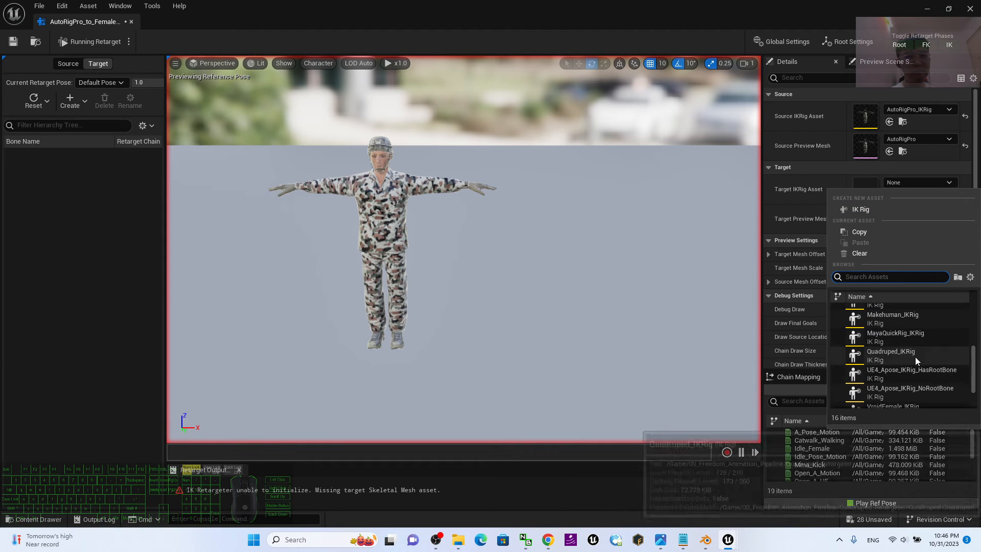
pyautogui.scroll(3, 915, 357)
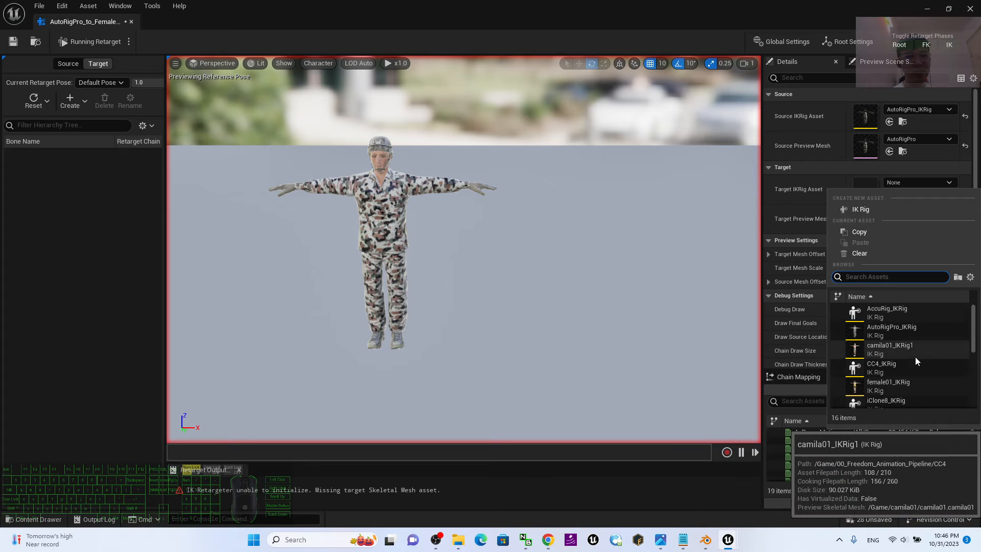
pyautogui.scroll(-2, 913, 342)
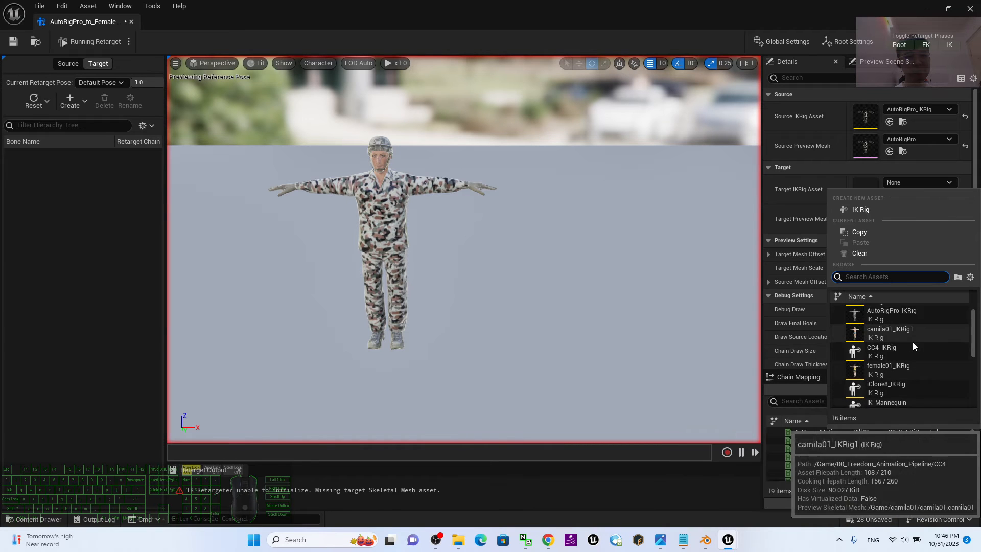
pyautogui.click(897, 354)
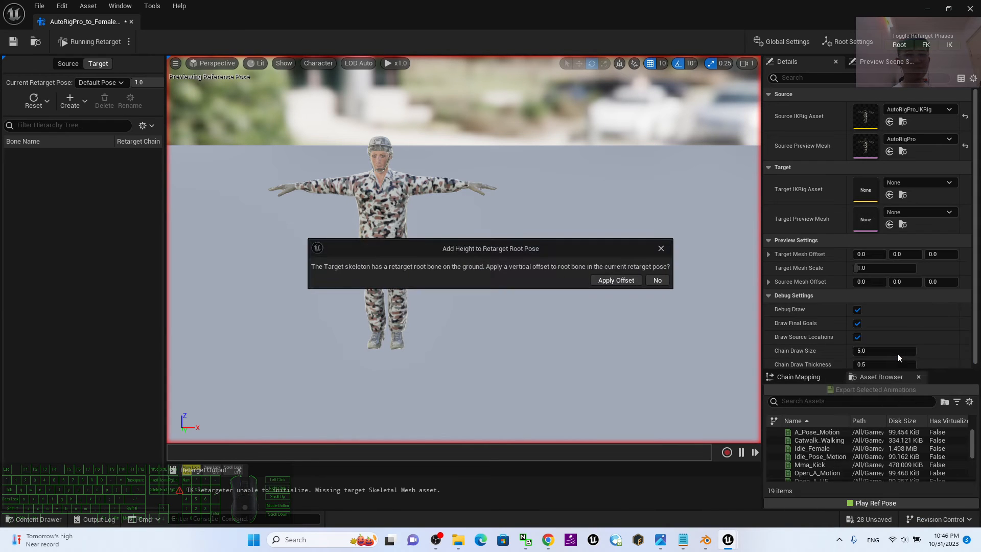
pyautogui.click(656, 280)
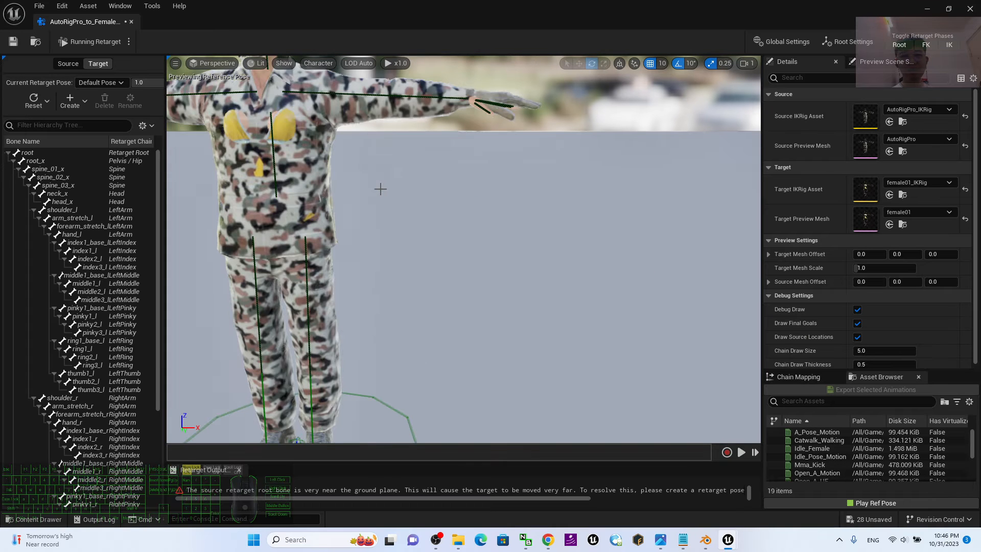
pyautogui.keyDown('shift'); pyautogui.moveTo(392, 231); pyautogui.dragTo(346, 187, button='middle'); pyautogui.keyUp('shift')
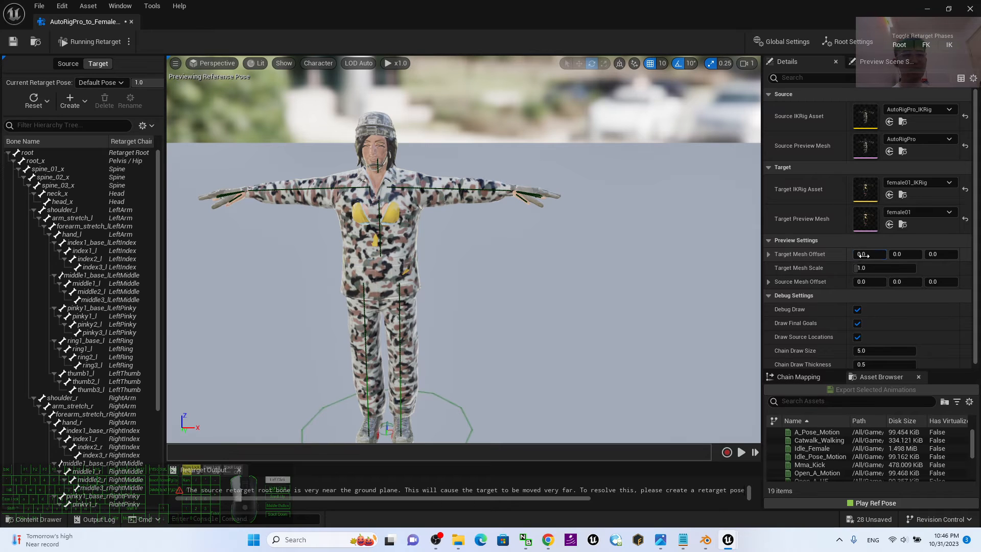
# Set the target mesh's X offset to 180 so female01 stands beside the source character.
pyautogui.click(863, 255)
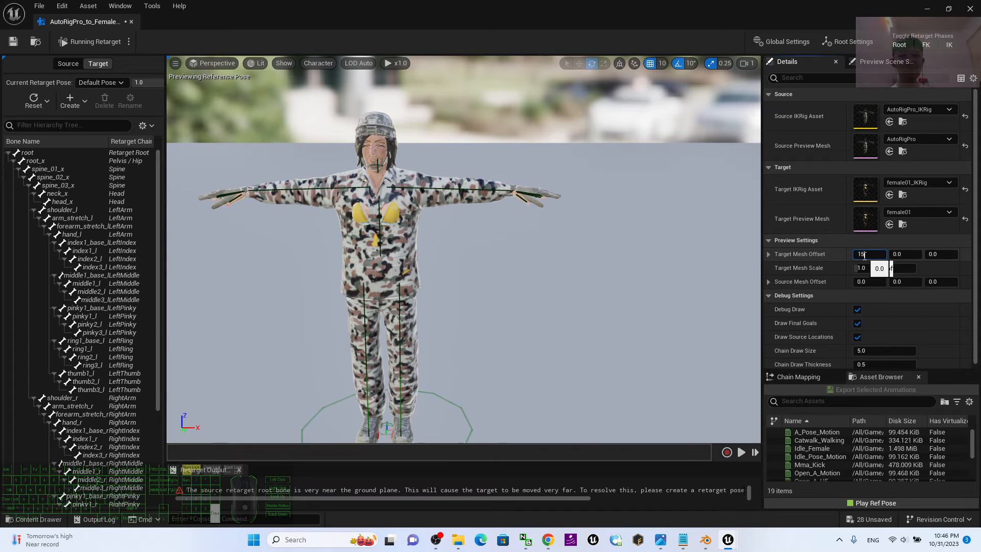
pyautogui.press('Return')
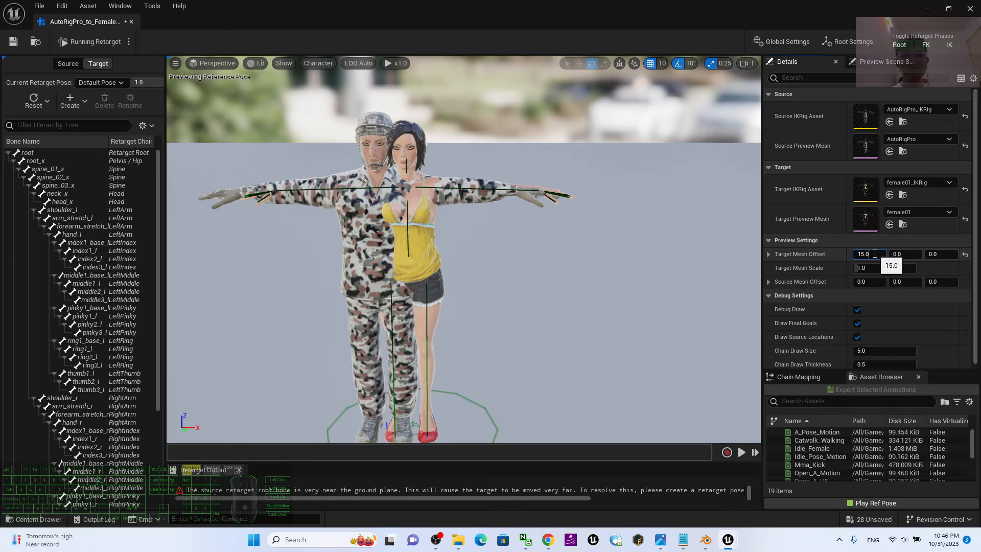
pyautogui.write('1')
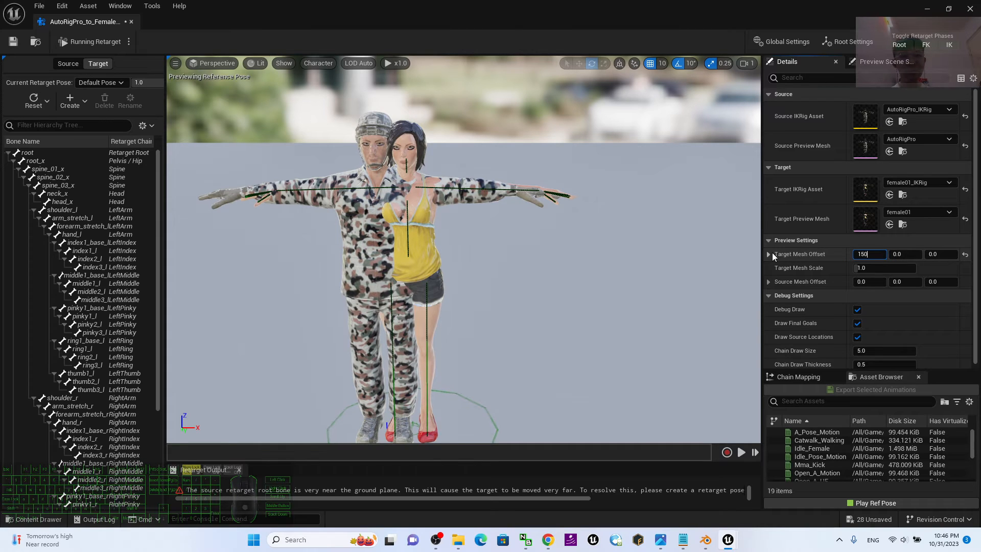
pyautogui.write('50')
pyautogui.press('Return')
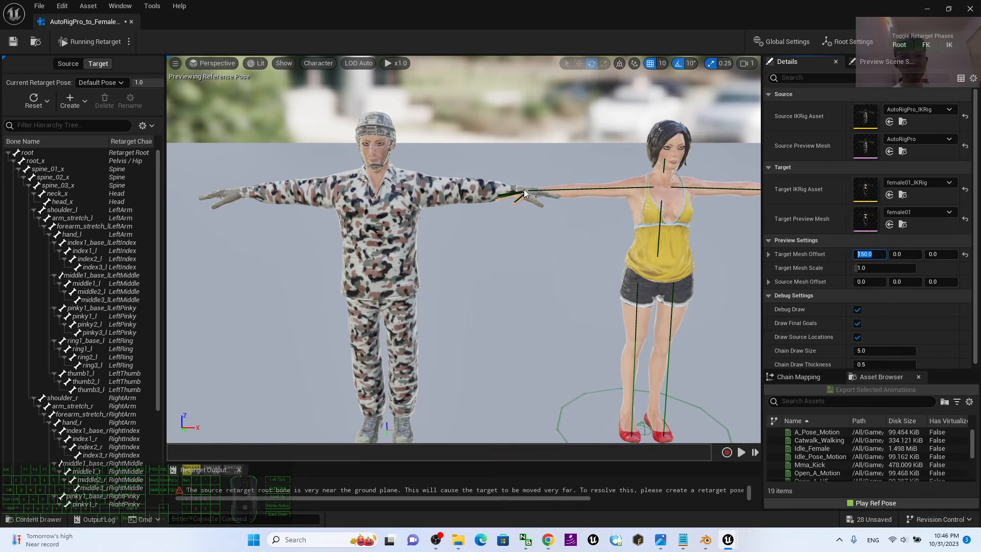
pyautogui.write('18')
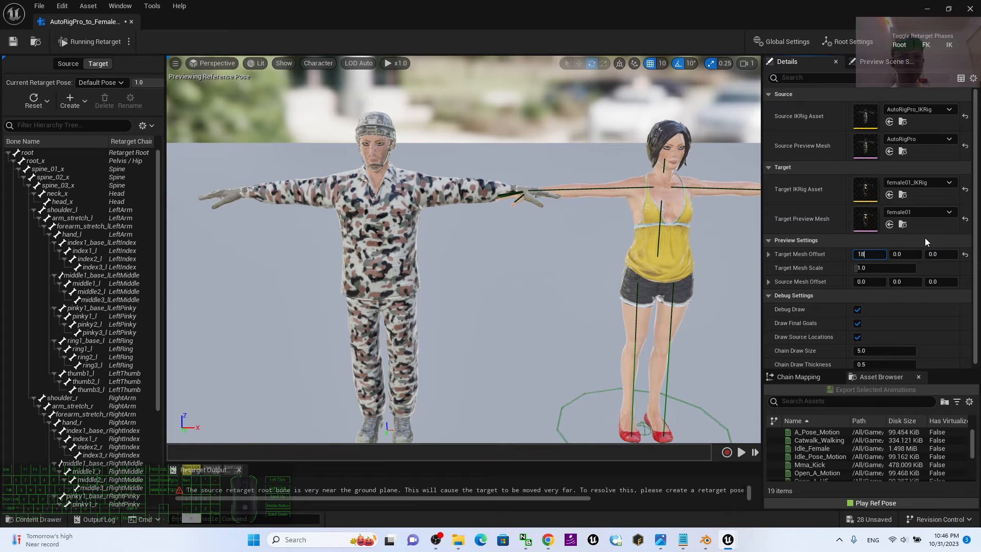
pyautogui.write('0')
pyautogui.press('Return')
pyautogui.scroll(-4, 630, 158)
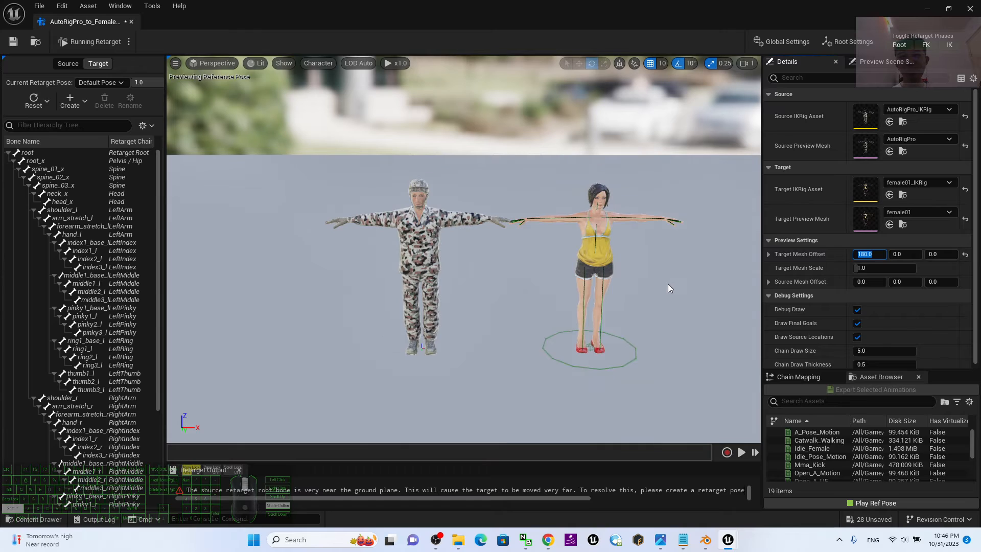
pyautogui.moveTo(667, 283); pyautogui.dragTo(425, 240, button='middle')
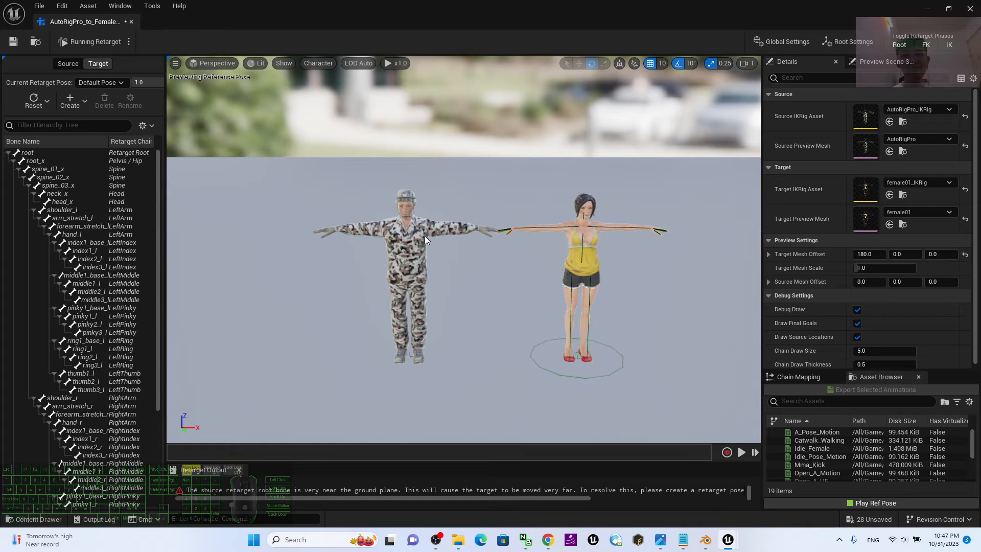
pyautogui.scroll(2, 454, 261)
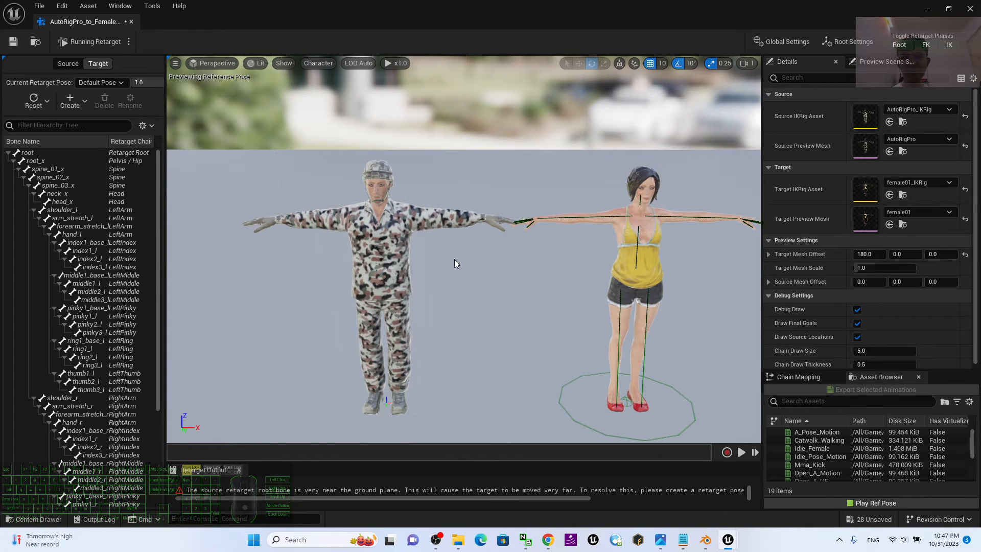
# Set the preview characters' bone drawing to All Hierarchy.
pyautogui.click(278, 63)
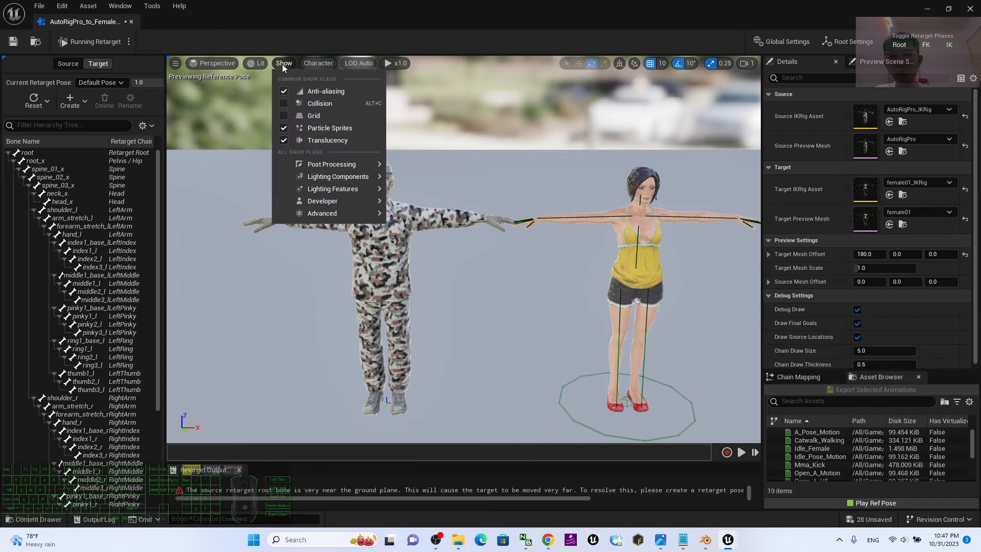
pyautogui.click(318, 64)
pyautogui.moveTo(327, 113)
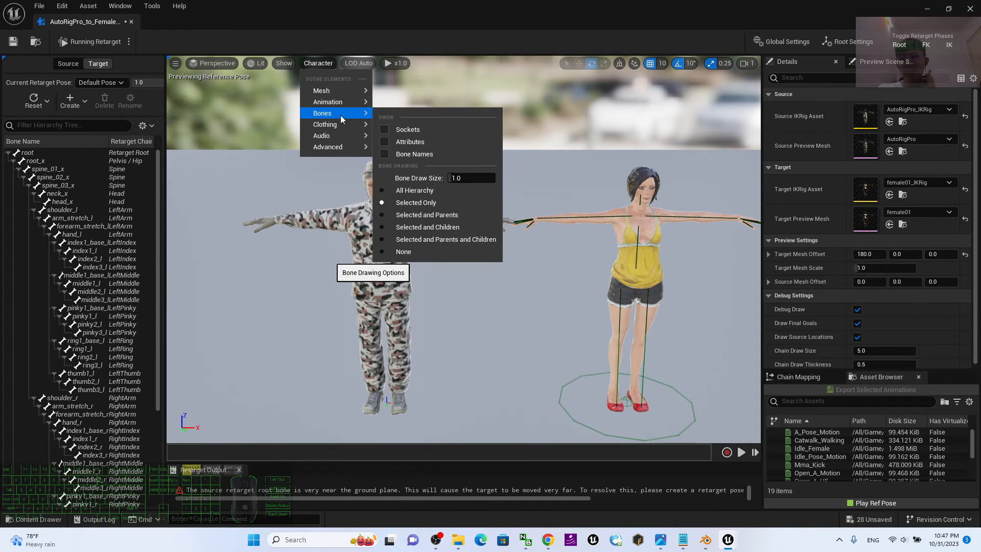
pyautogui.click(451, 191)
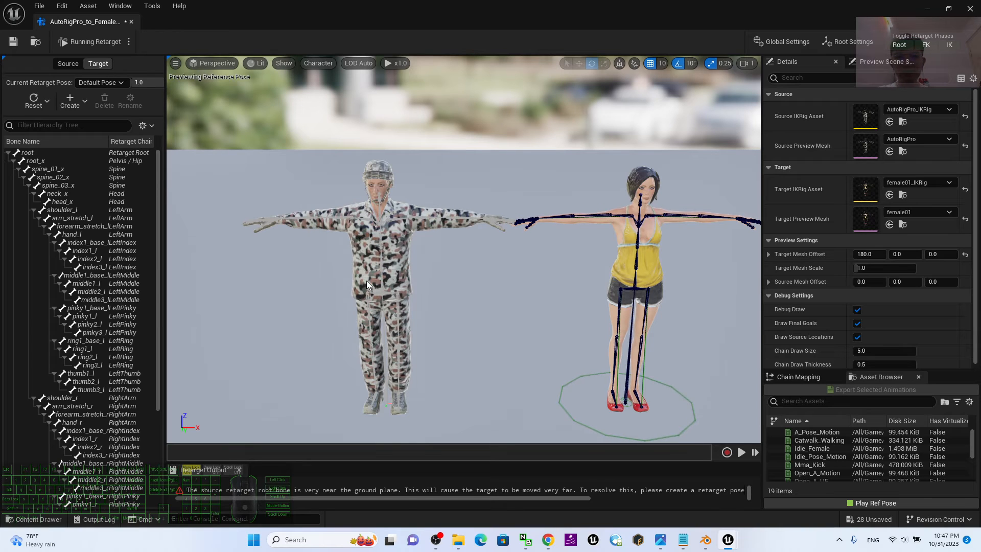
# Review the chain mapping, then give the Root chain Interpolated FK rotation mode and Absolute translation mode.
pyautogui.click(802, 378)
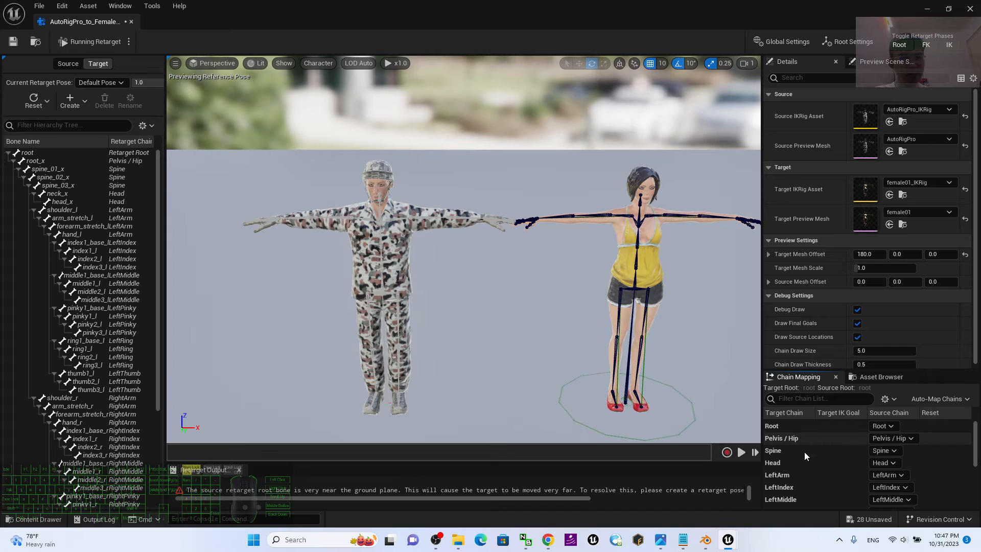
pyautogui.scroll(-3, 859, 448)
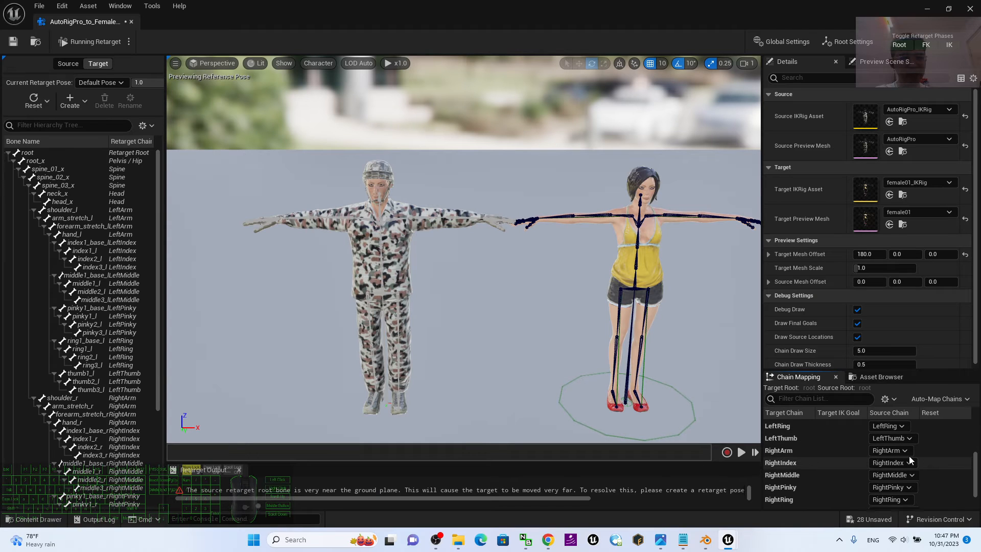
pyautogui.scroll(-2, 800, 470)
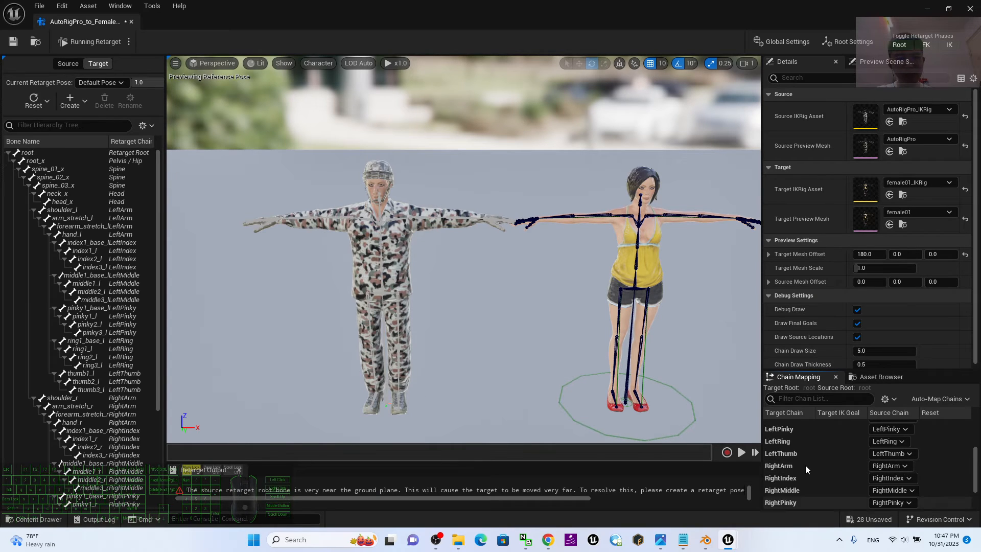
pyautogui.scroll(5, 805, 465)
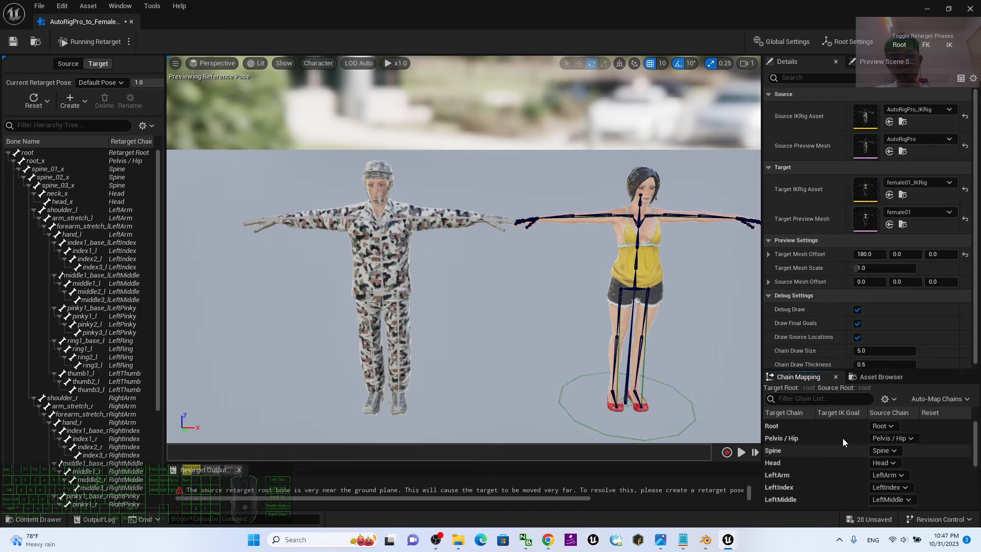
pyautogui.click(804, 428)
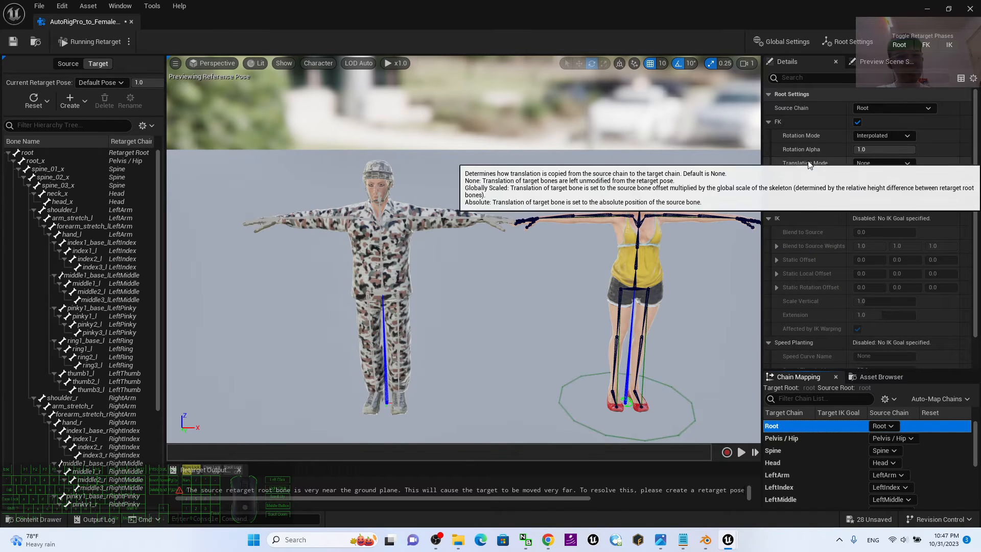
pyautogui.click(898, 136)
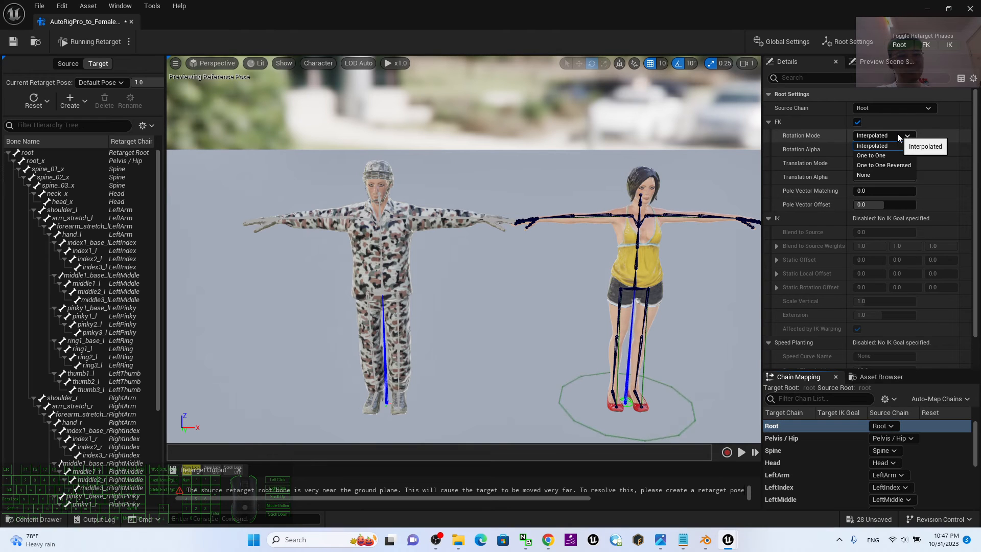
pyautogui.click(873, 146)
pyautogui.click(880, 164)
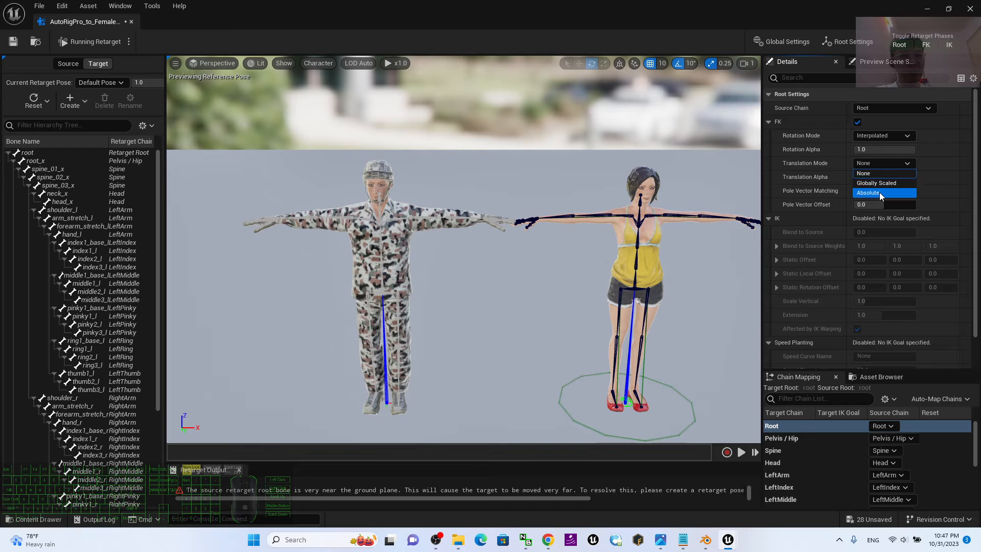
pyautogui.click(880, 193)
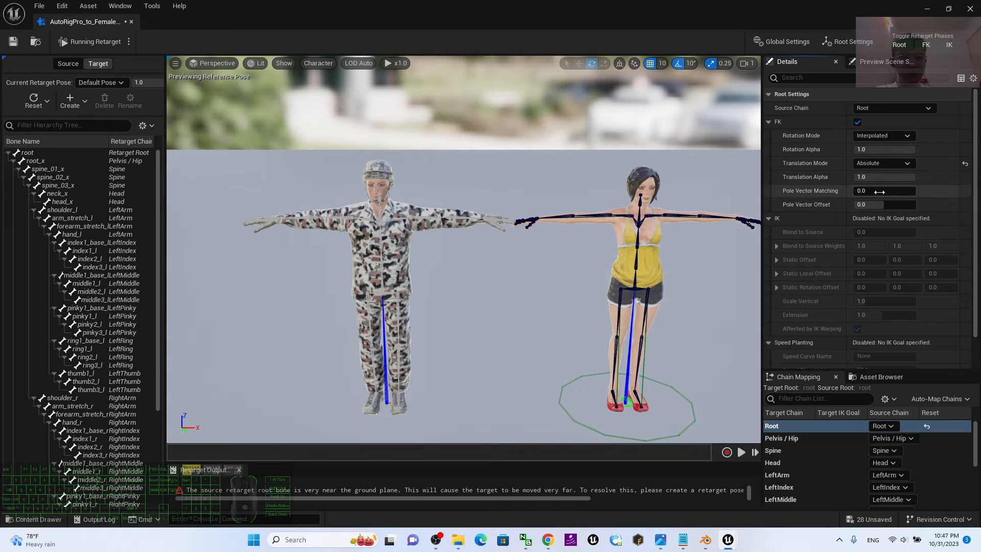
# Set the FK translation mode of the Pelvis / Hip chain to Absolute.
pyautogui.click(789, 440)
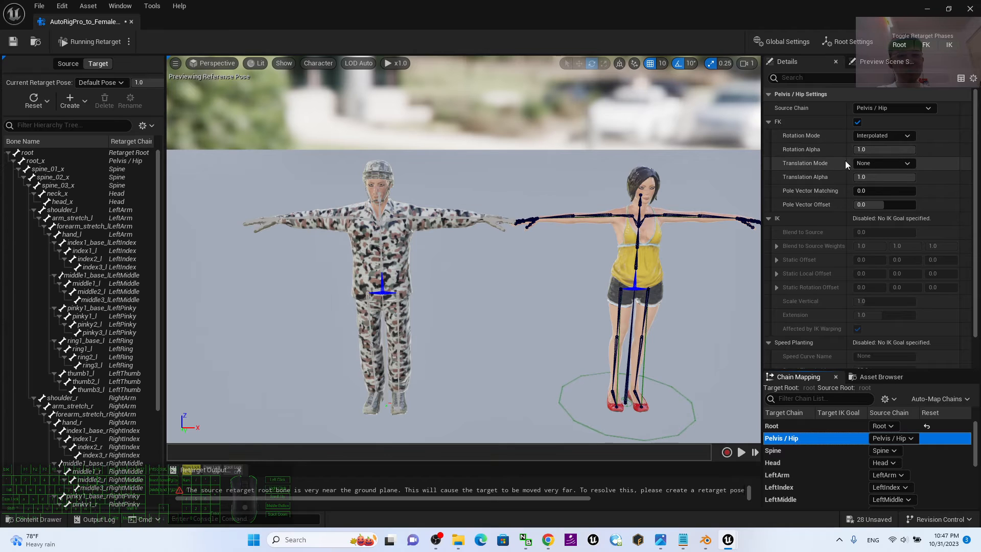
pyautogui.click(870, 163)
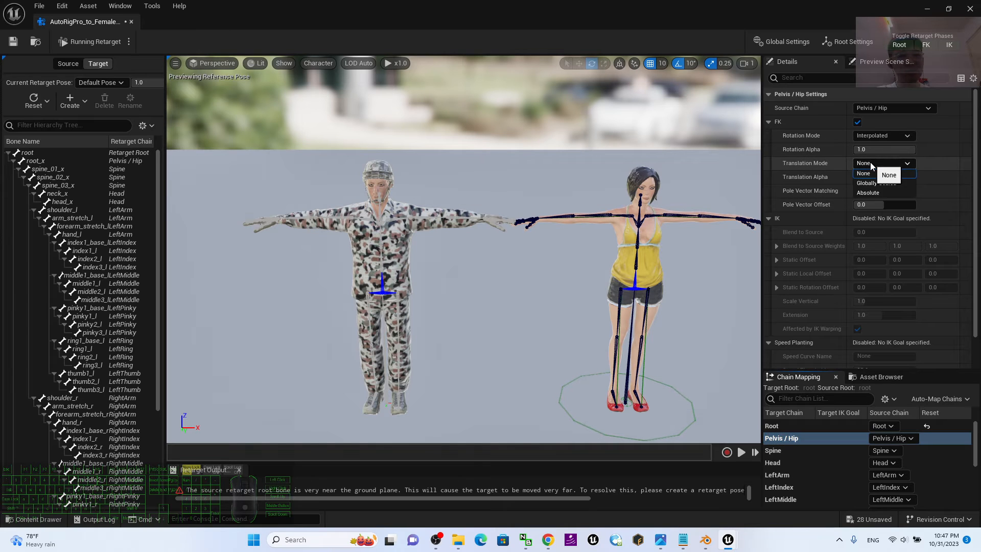
pyautogui.click(873, 192)
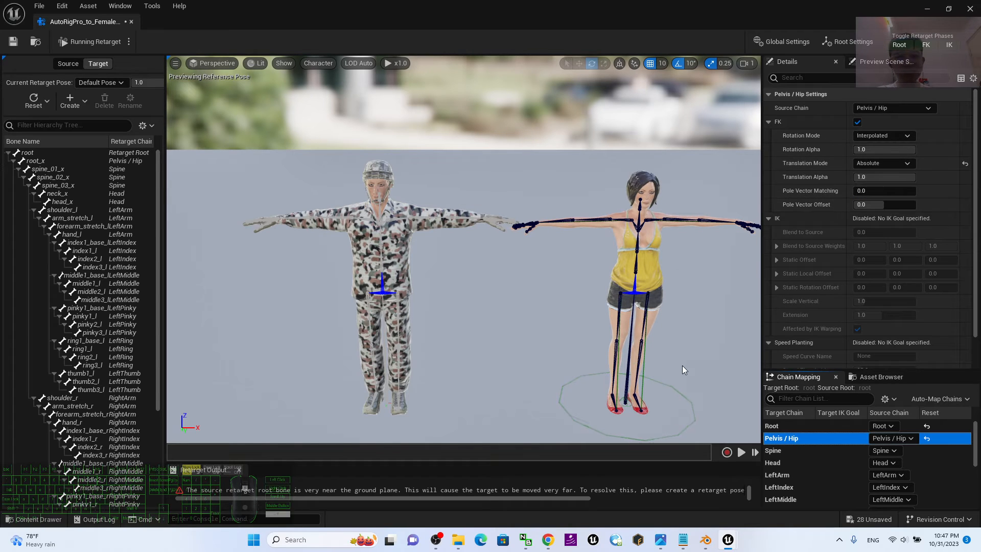
# Save the AutoRigPro to female01 IK Retargeter asset.
pyautogui.scroll(-2, 682, 366)
pyautogui.moveTo(713, 312)
pyautogui.keyDown('alt'); pyautogui.mouseDown()
pyautogui.moveTo(710, 271)
pyautogui.moveTo(712, 312)
pyautogui.mouseUp(); pyautogui.keyUp('alt')
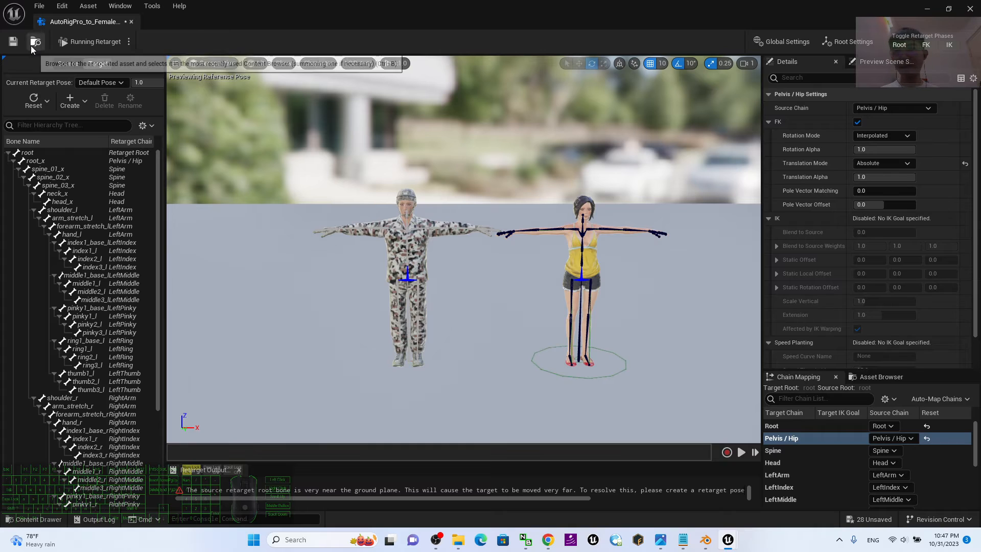
pyautogui.click(14, 47)
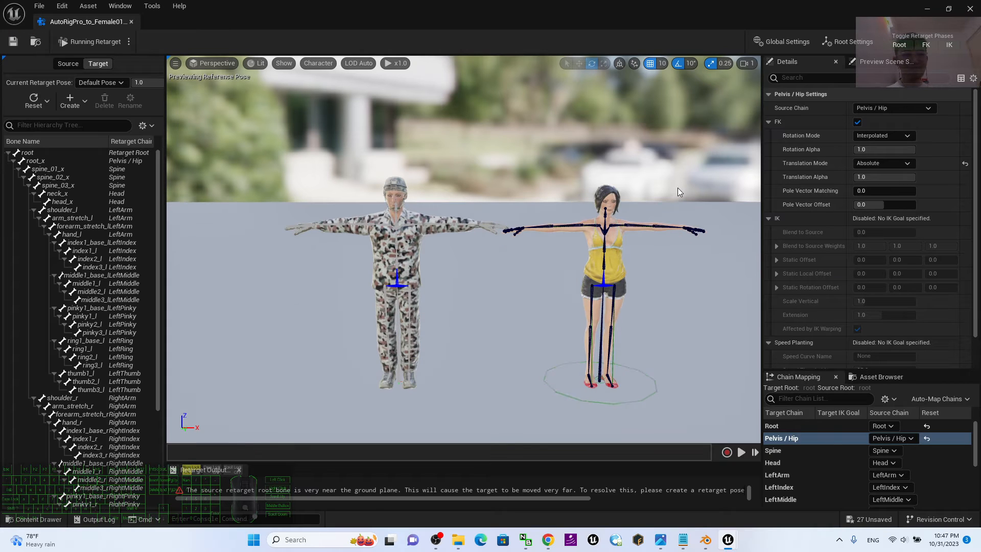
# Preview the Mma_Kick animation on both characters from several angles, then pause it and return to the first frame.
pyautogui.click(881, 376)
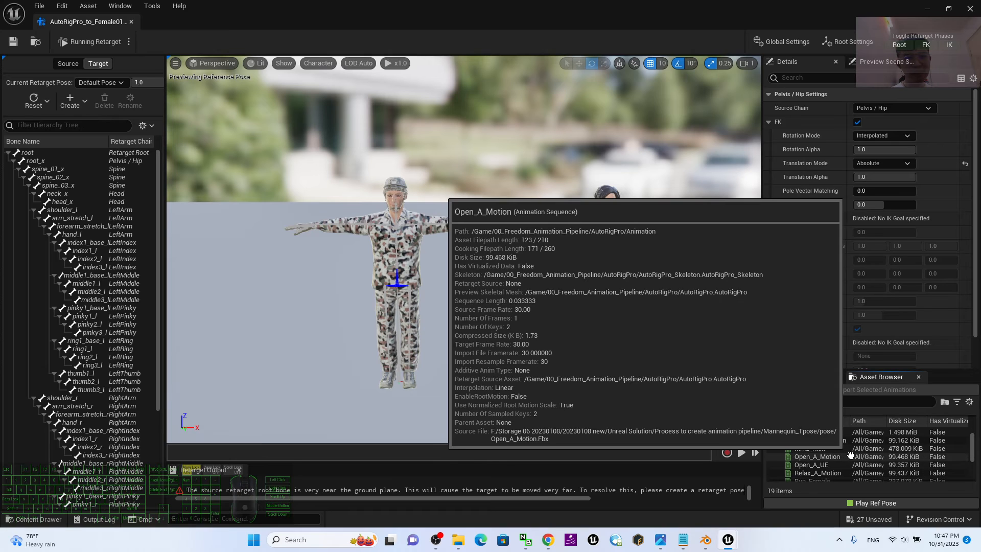
pyautogui.scroll(-1, 800, 452)
pyautogui.click(801, 450)
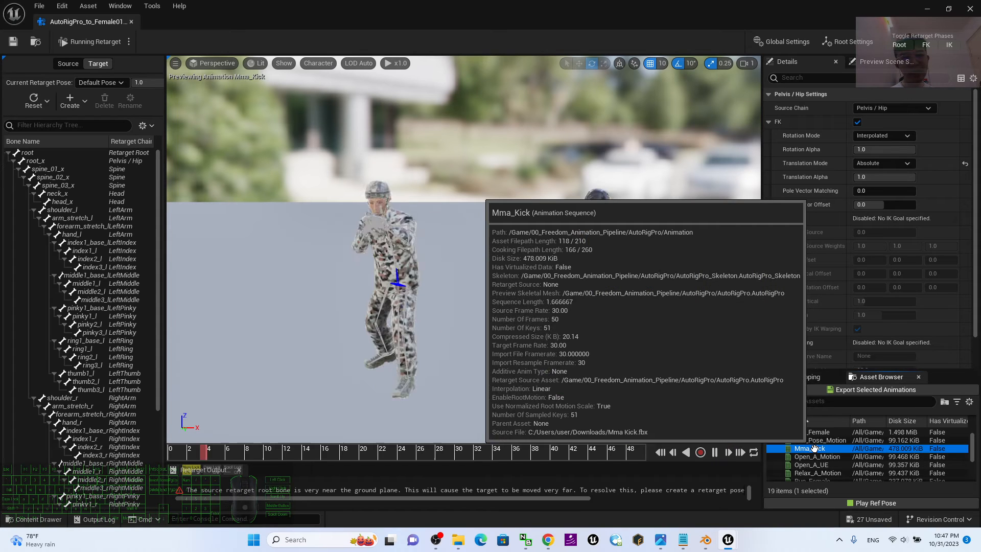
pyautogui.scroll(-3, 679, 254)
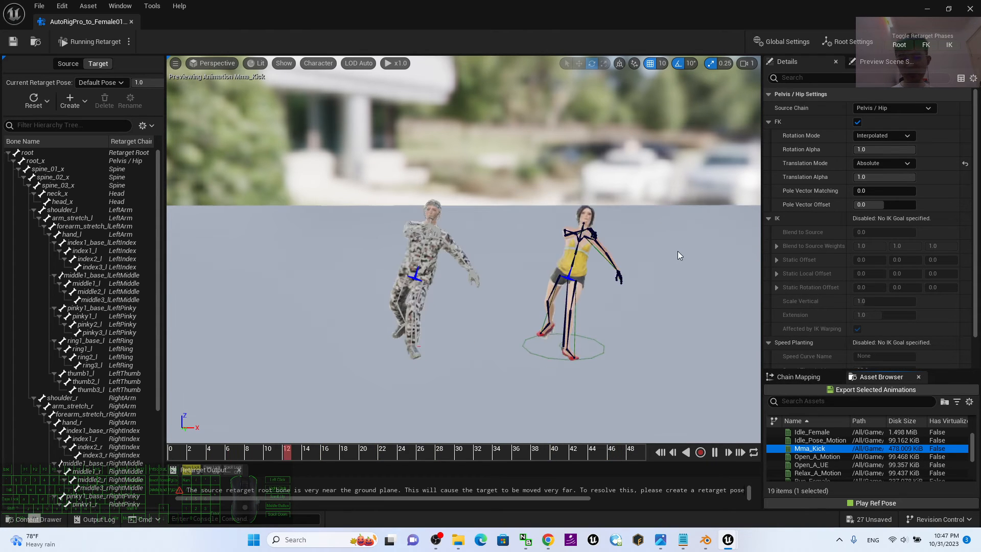
pyautogui.keyDown('alt'); pyautogui.moveTo(679, 254); pyautogui.dragTo(472, 253); pyautogui.keyUp('alt')
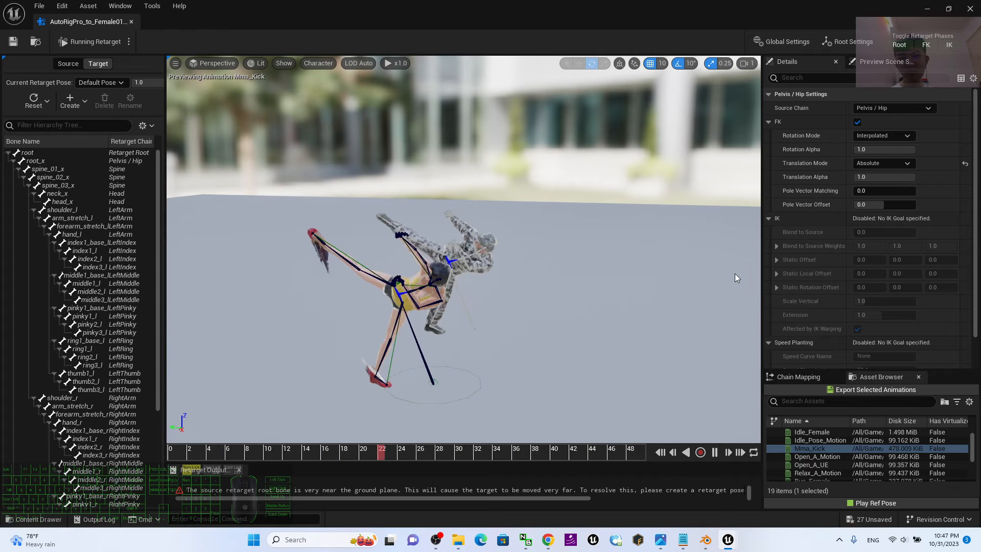
pyautogui.keyDown('alt'); pyautogui.moveTo(565, 257); pyautogui.dragTo(342, 347); pyautogui.keyUp('alt')
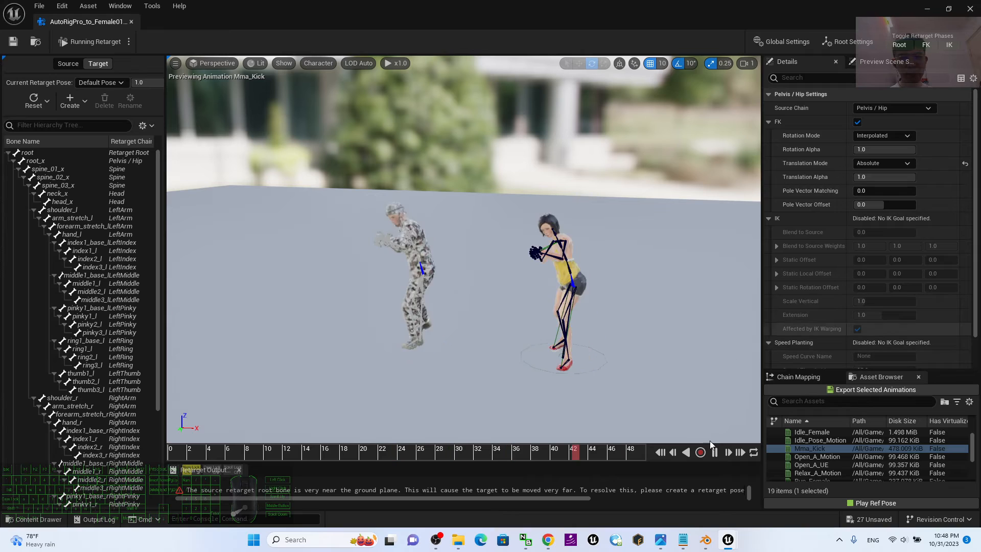
pyautogui.click(714, 453)
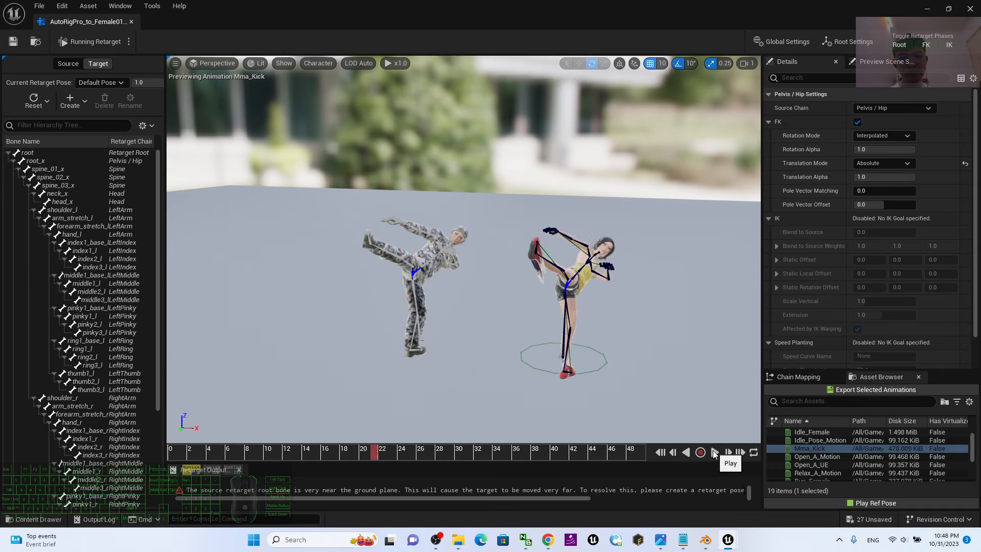
pyautogui.click(662, 453)
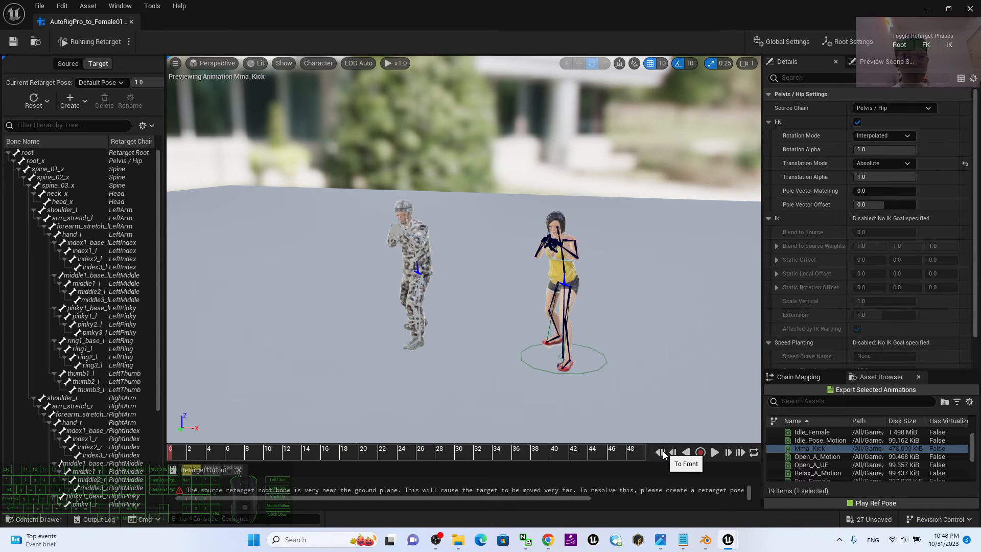
# Preview the SampleDance animation on both characters, then pause playback and return to the first frame.
pyautogui.scroll(-1, 828, 457)
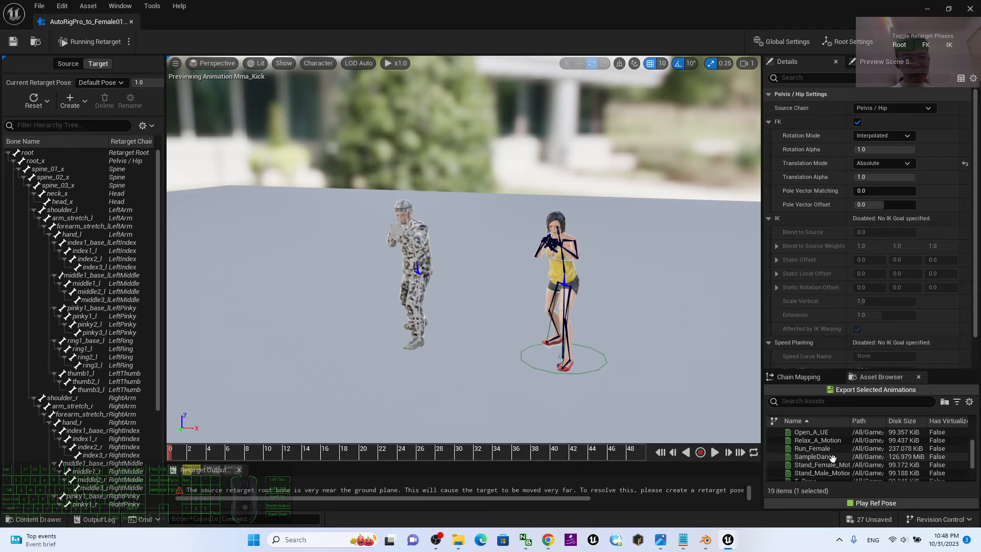
pyautogui.doubleClick(815, 457)
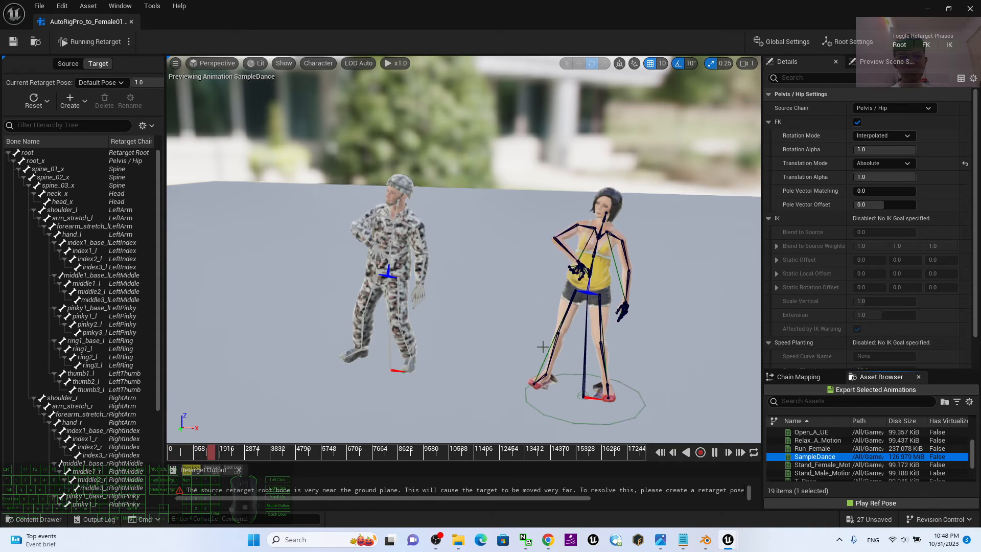
pyautogui.keyDown('alt'); pyautogui.moveTo(494, 385); pyautogui.dragTo(534, 335); pyautogui.keyUp('alt')
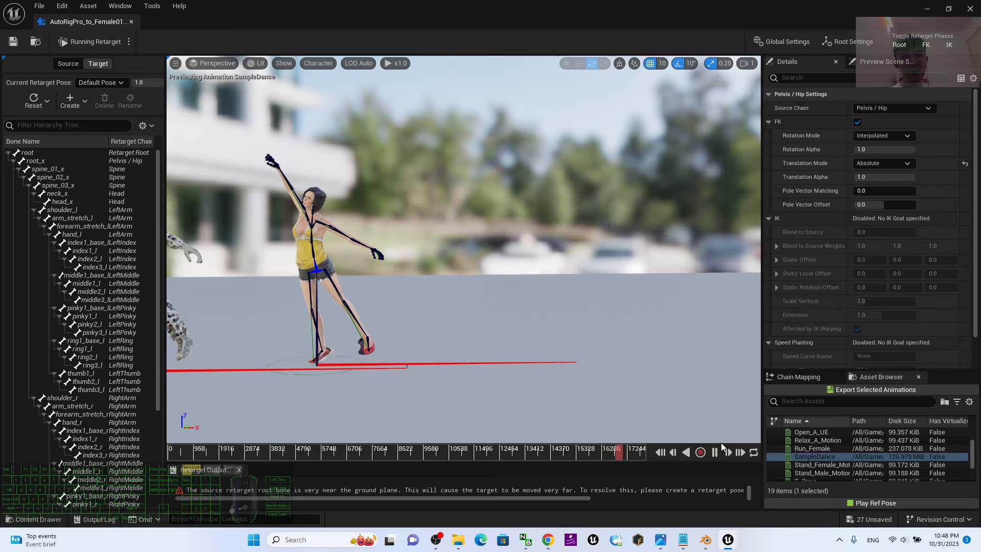
pyautogui.click(715, 453)
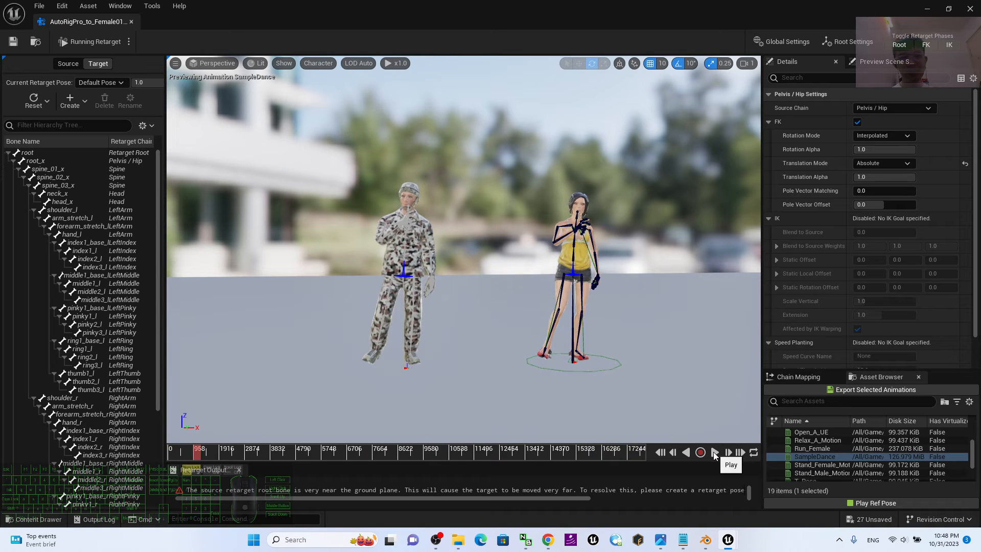
pyautogui.click(660, 452)
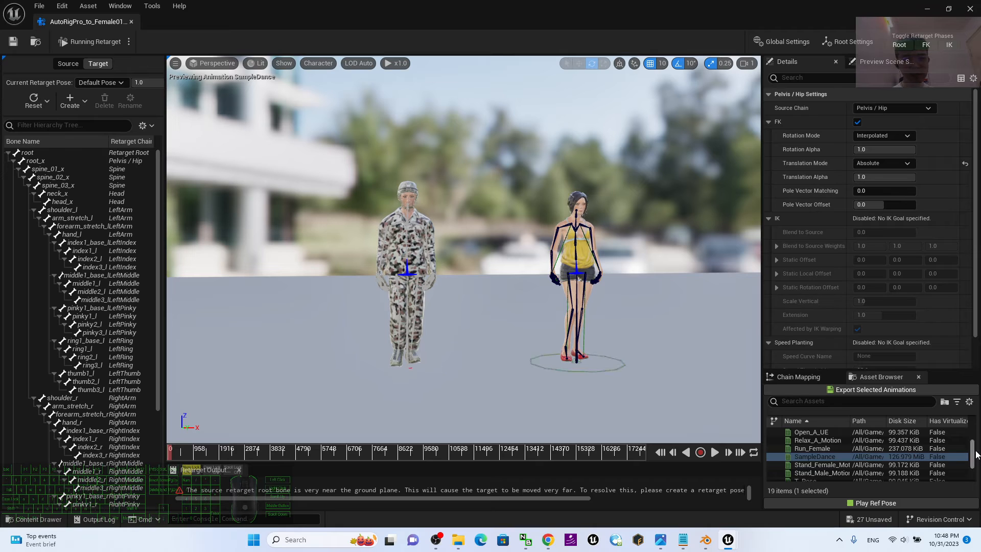
# Export retargeted copies of all animations from A_Pose_Motion through T_Pose into the Content folder.
pyautogui.moveTo(974, 456)
pyautogui.mouseDown()
pyautogui.moveTo(977, 443)
pyautogui.moveTo(978, 469)
pyautogui.moveTo(979, 438)
pyautogui.moveTo(980, 471)
pyautogui.mouseUp()
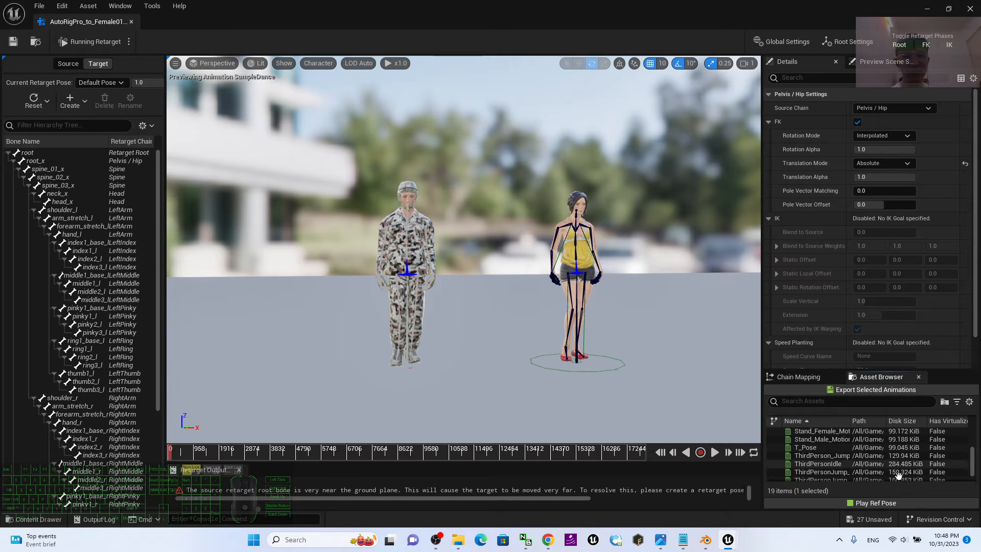
pyautogui.click(822, 448)
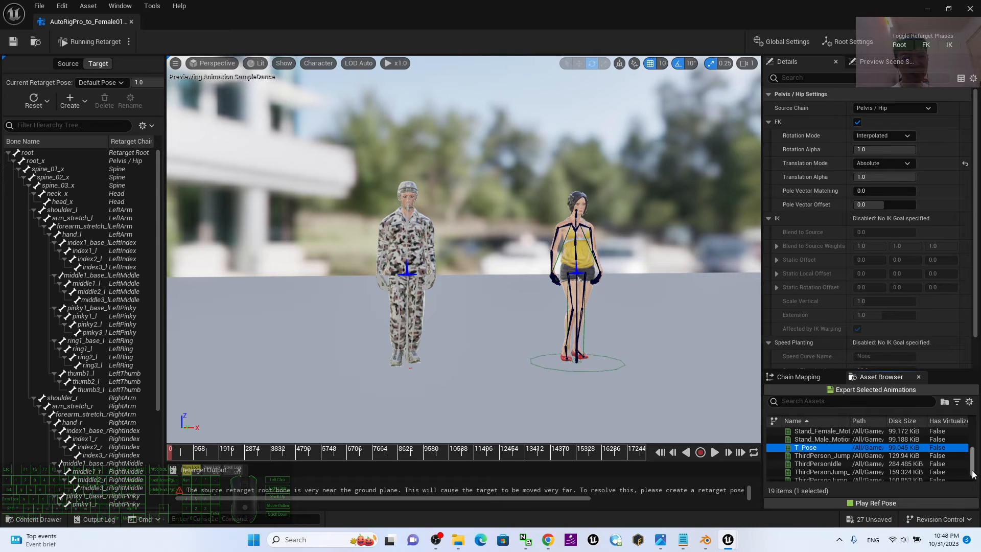
pyautogui.moveTo(973, 474); pyautogui.dragTo(975, 439)
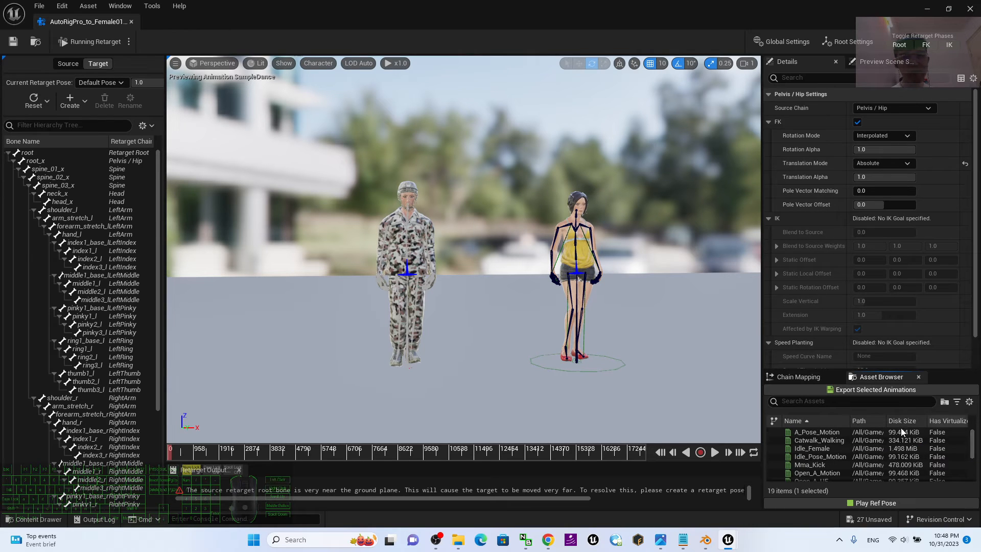
pyautogui.keyDown('shift'); pyautogui.click(827, 430); pyautogui.keyUp('shift')
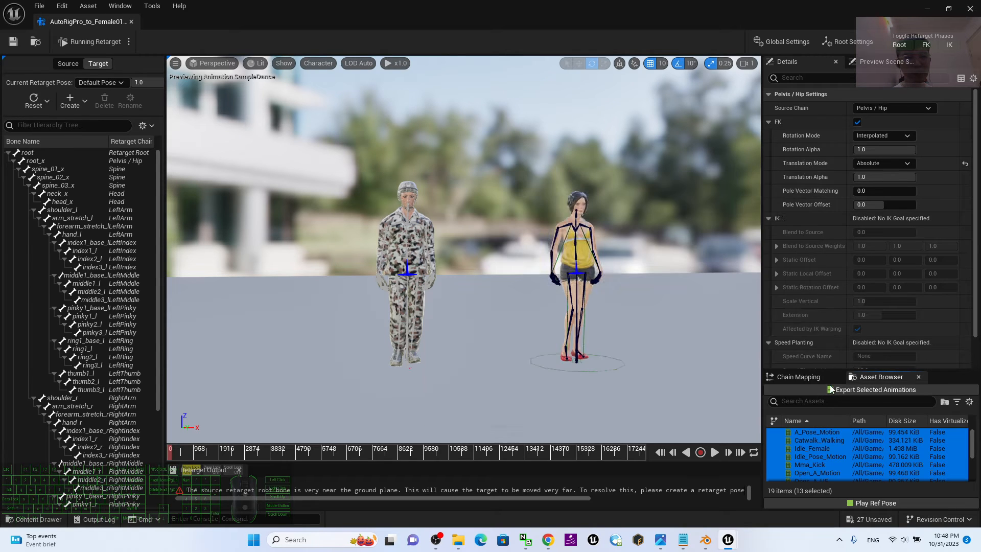
pyautogui.click(867, 389)
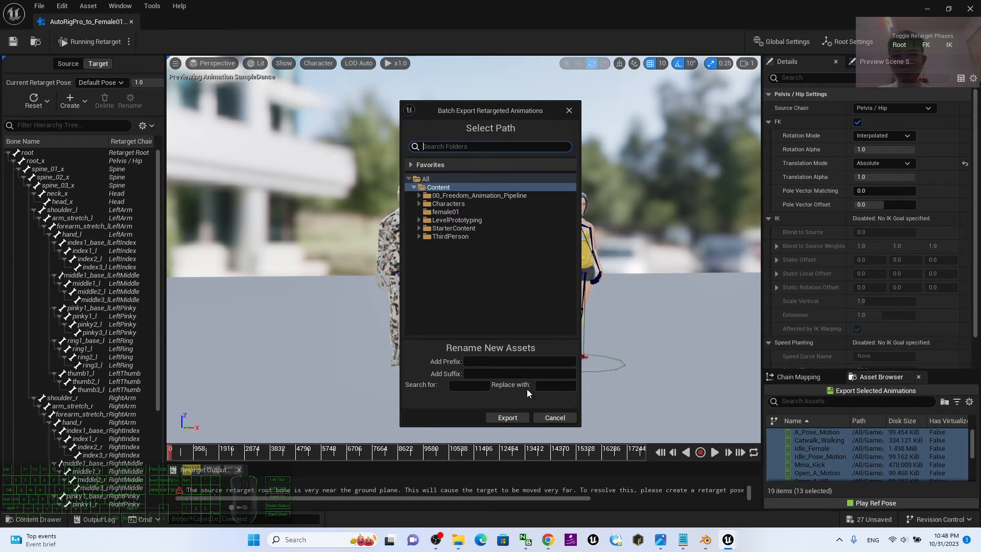
pyautogui.click(498, 418)
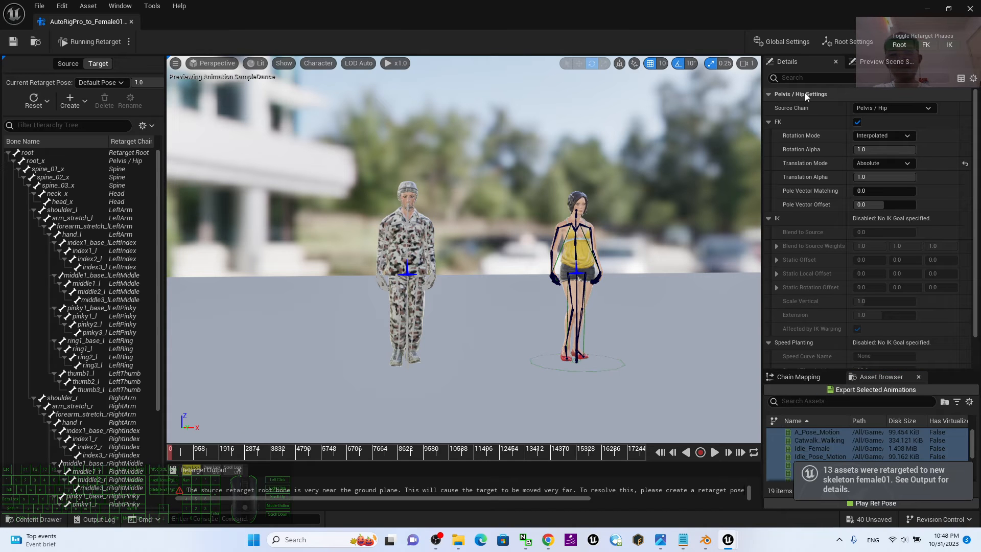
# Minimize the retargeter and play the exported Mma_Kick animation from the Content folder, then close its editor.
pyautogui.click(928, 6)
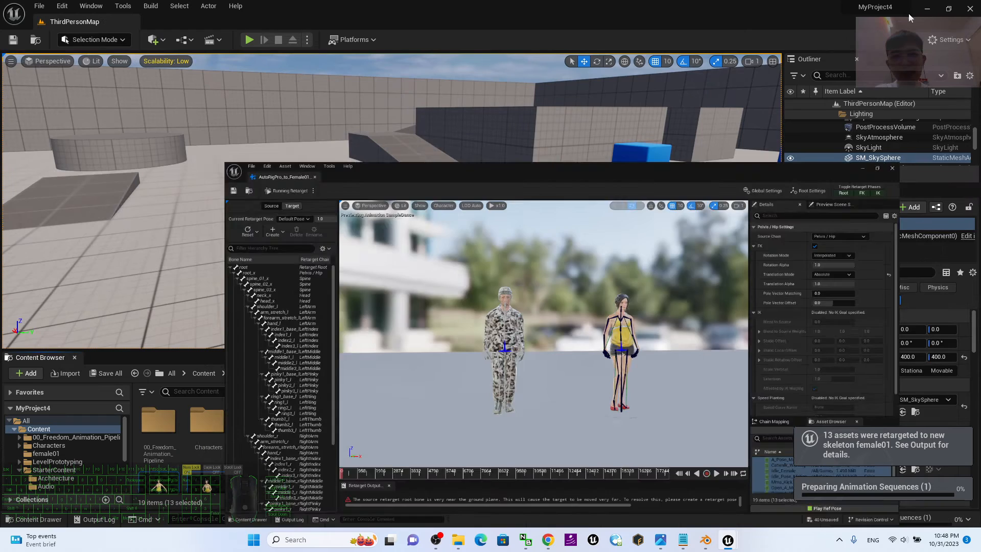
pyautogui.scroll(-2, 508, 446)
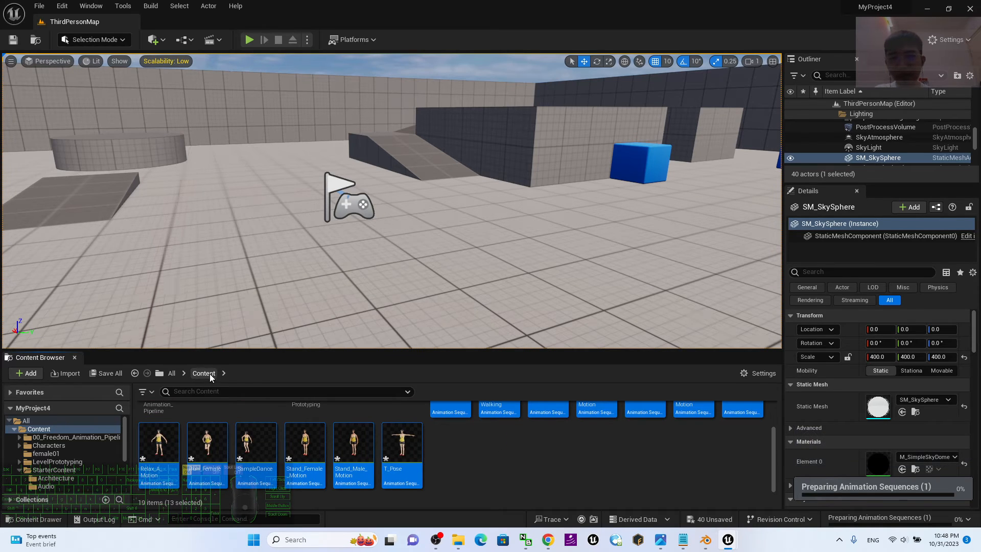
pyautogui.scroll(2, 468, 432)
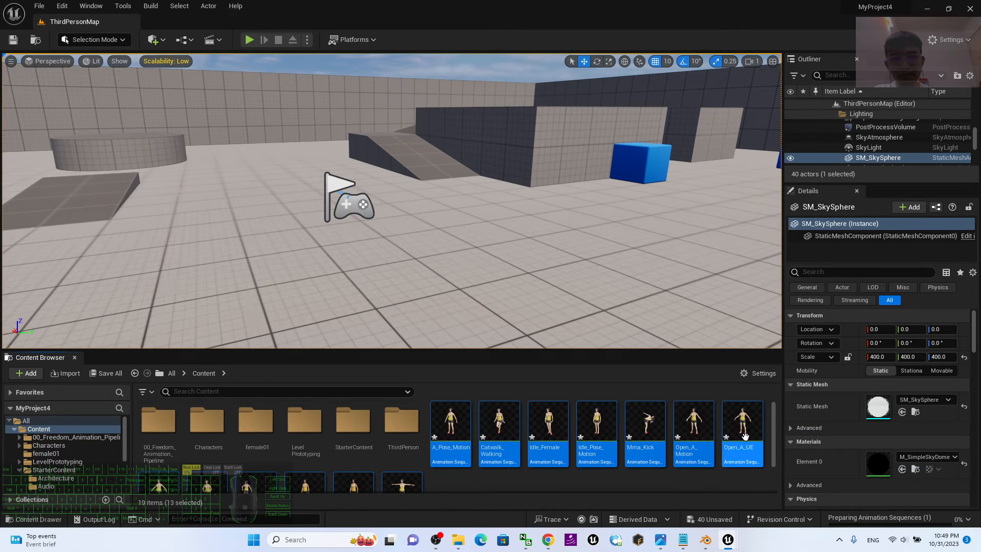
pyautogui.doubleClick(645, 426)
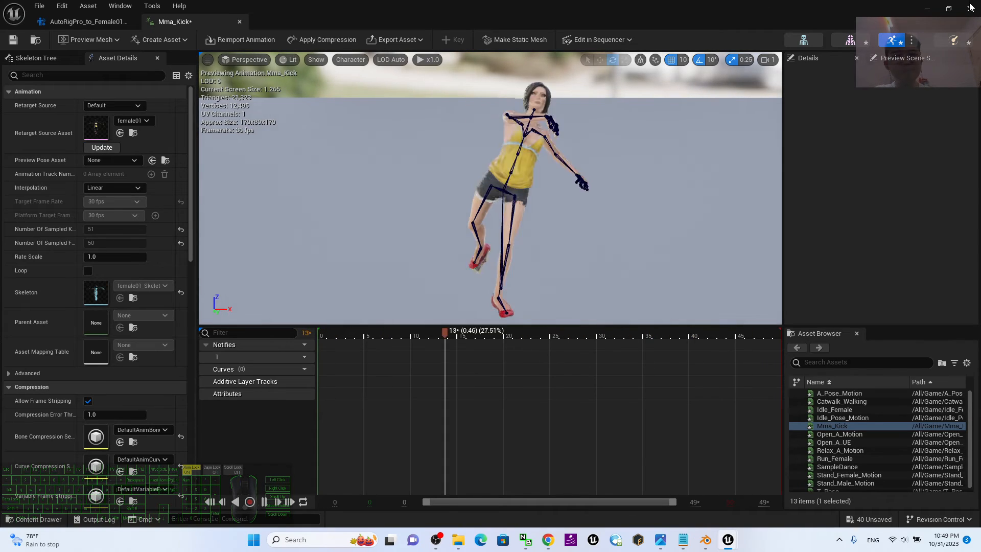
pyautogui.click(971, 7)
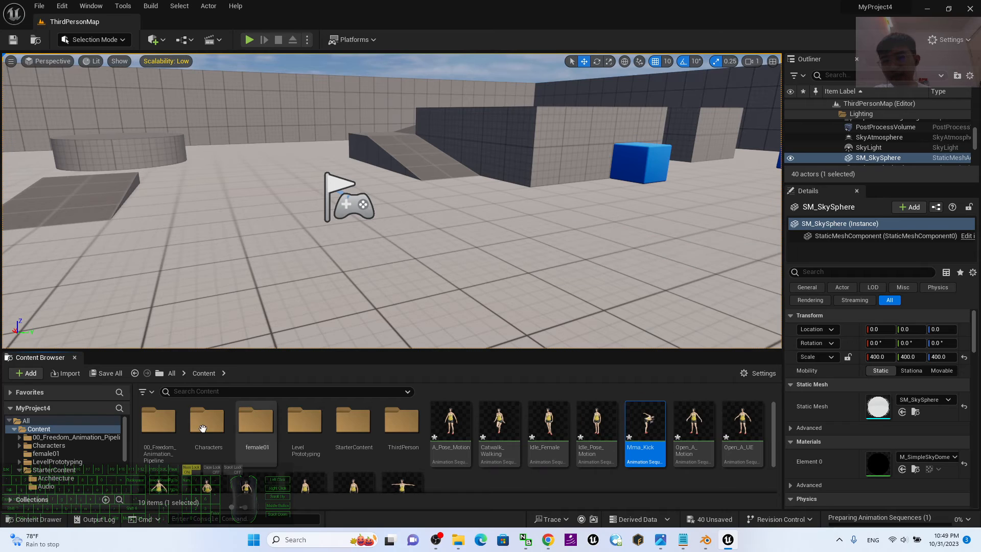
# Open the 00_Freedom_Animation_Pipeline folder inside the project's Content folder.
pyautogui.click(159, 420)
pyautogui.doubleClick(158, 420)
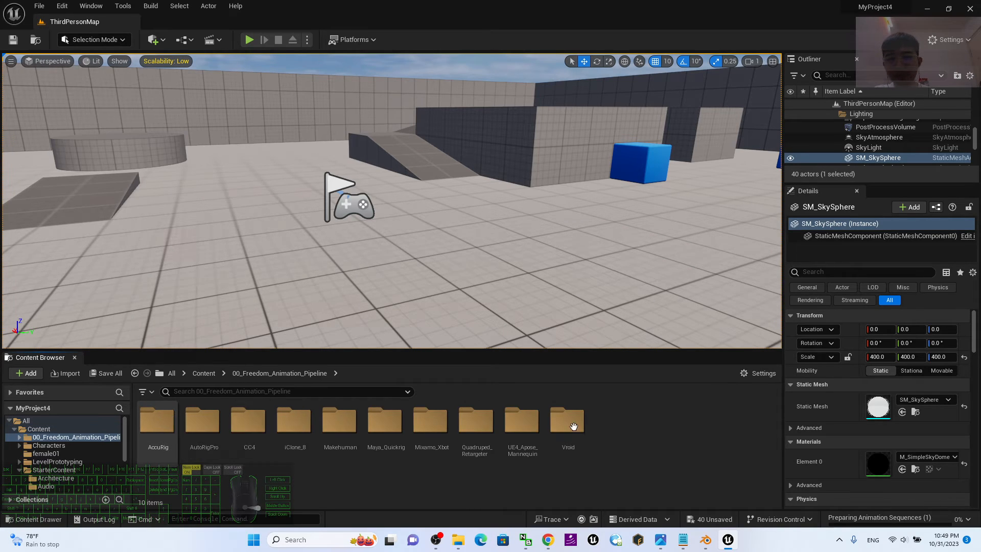
# Switch to notes.txt in Notepad, highlight the download link for Freedom Animation Pipeline V8.6 for UE5.3, and minimize the notes.
pyautogui.click(683, 540)
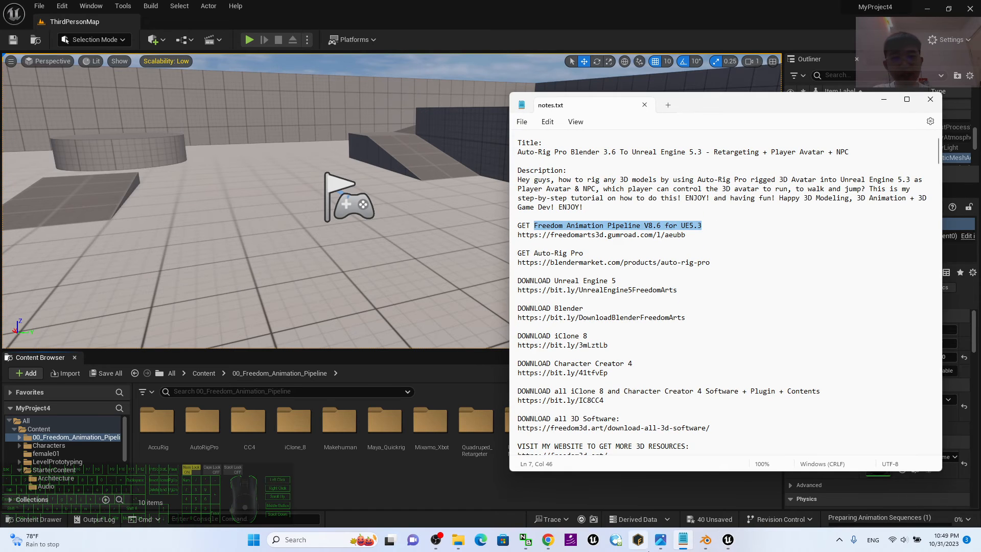
pyautogui.click(649, 235)
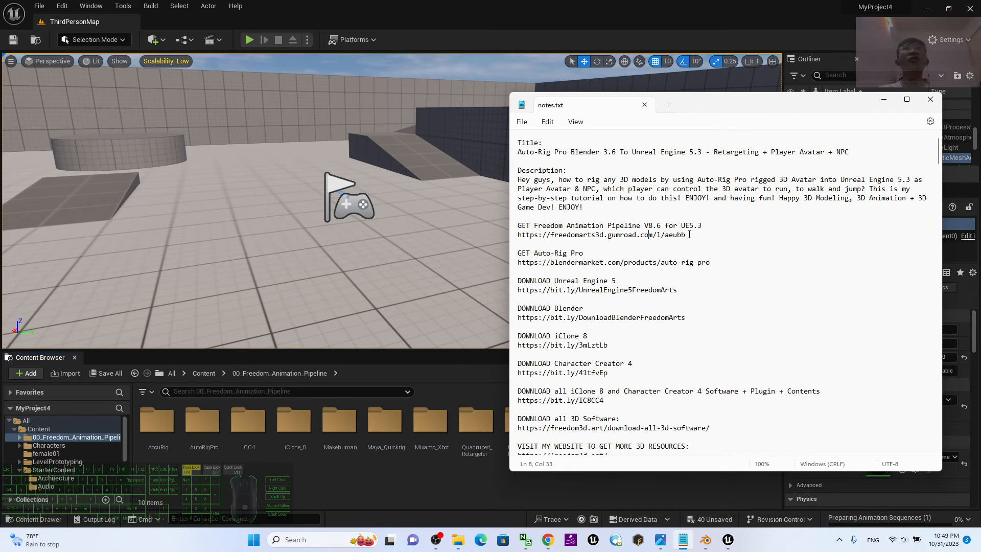
pyautogui.moveTo(672, 235); pyautogui.dragTo(506, 237)
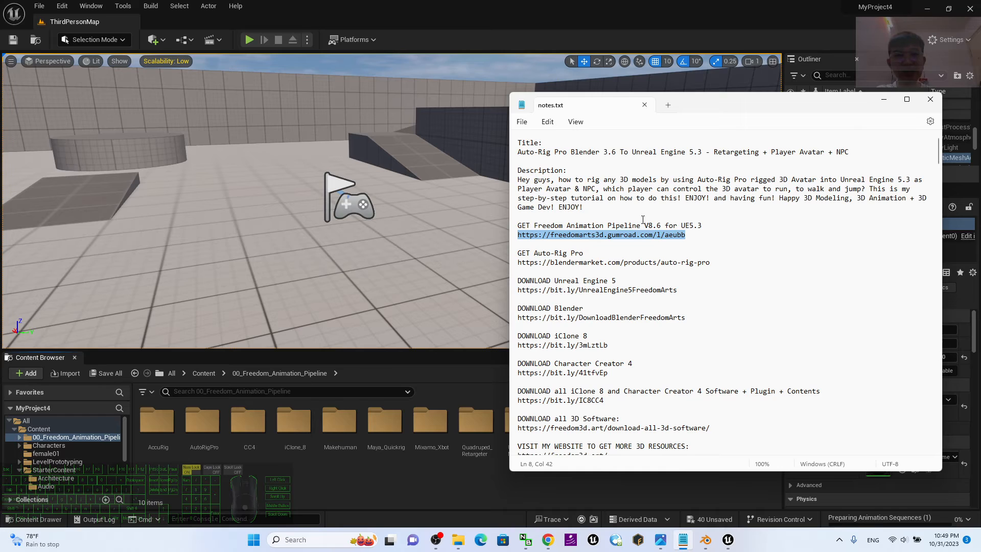
pyautogui.click(691, 234)
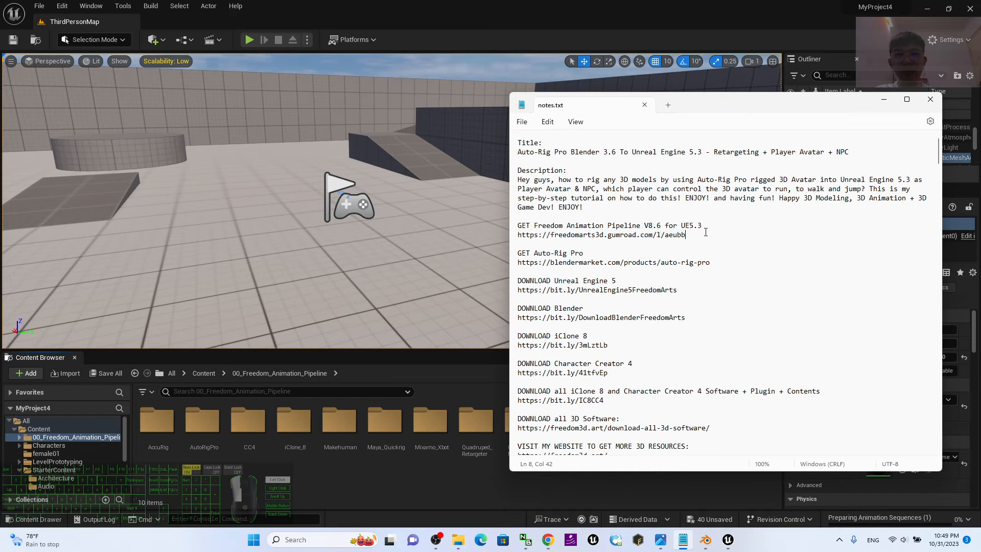
pyautogui.moveTo(706, 233); pyautogui.dragTo(494, 235)
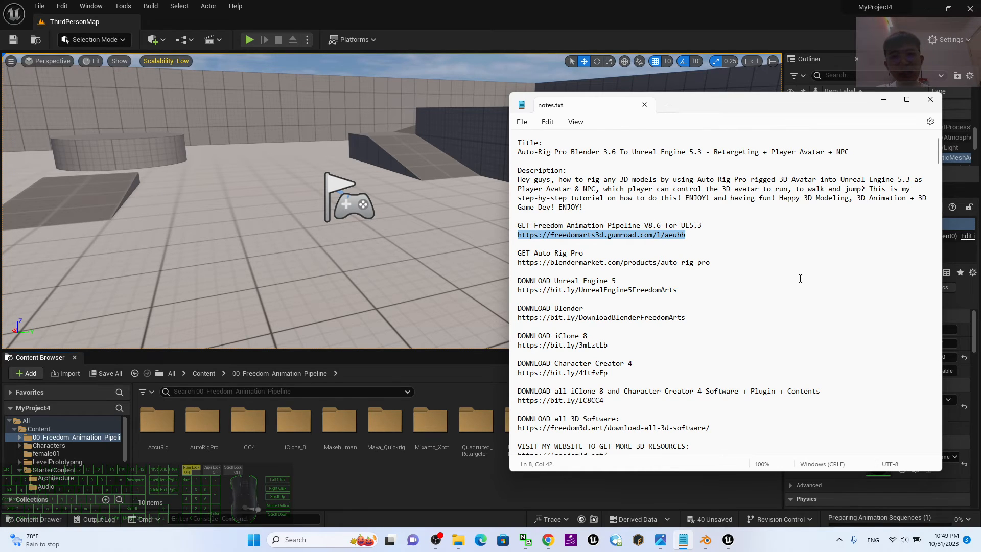
pyautogui.click(884, 103)
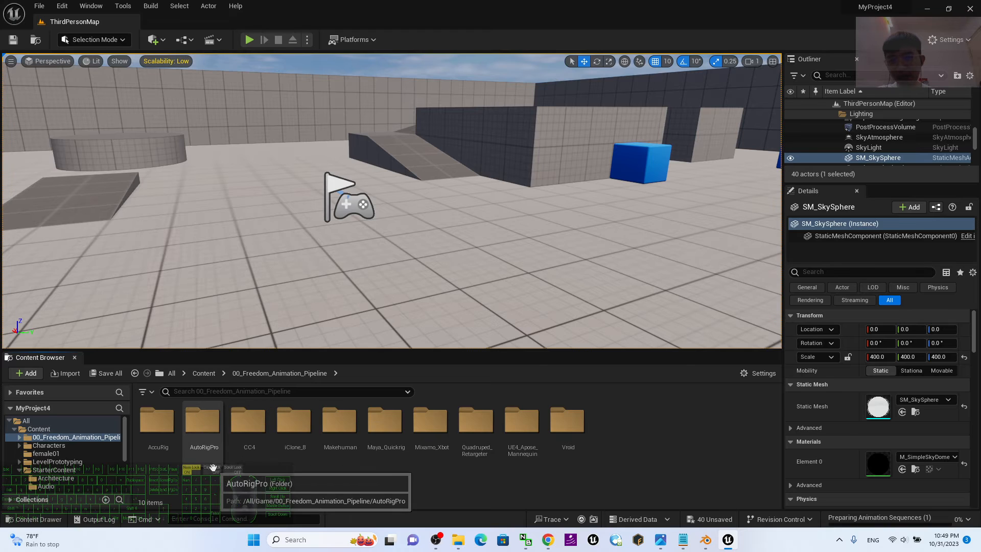
# Open the Animation folder inside AutoRigPro and look through its animation assets.
pyautogui.doubleClick(215, 445)
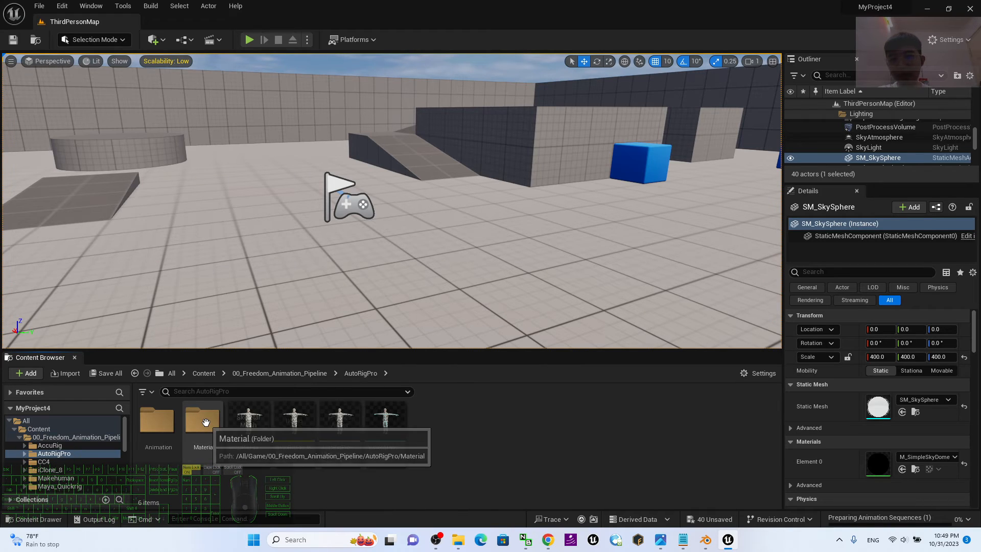
pyautogui.doubleClick(156, 424)
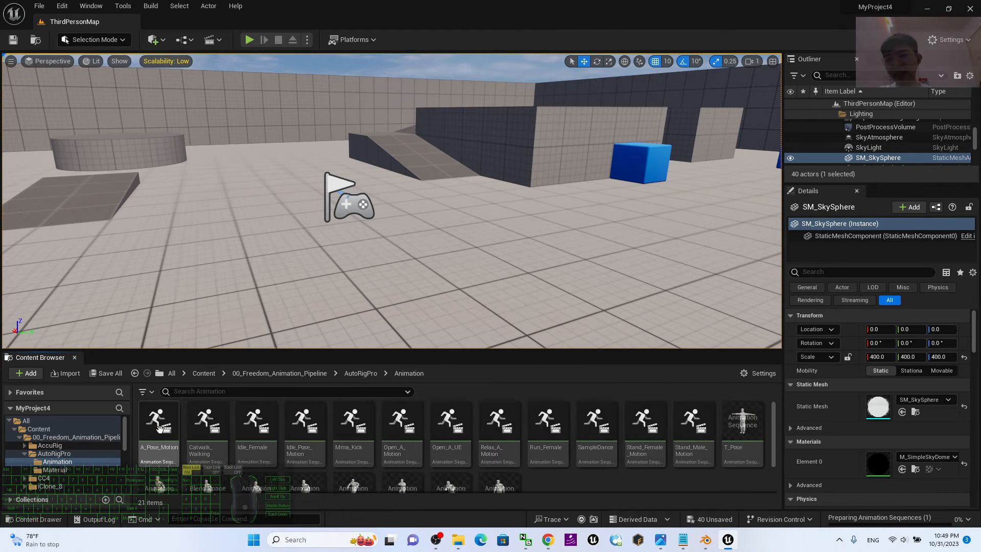
pyautogui.scroll(-4, 699, 448)
pyautogui.scroll(4, 698, 449)
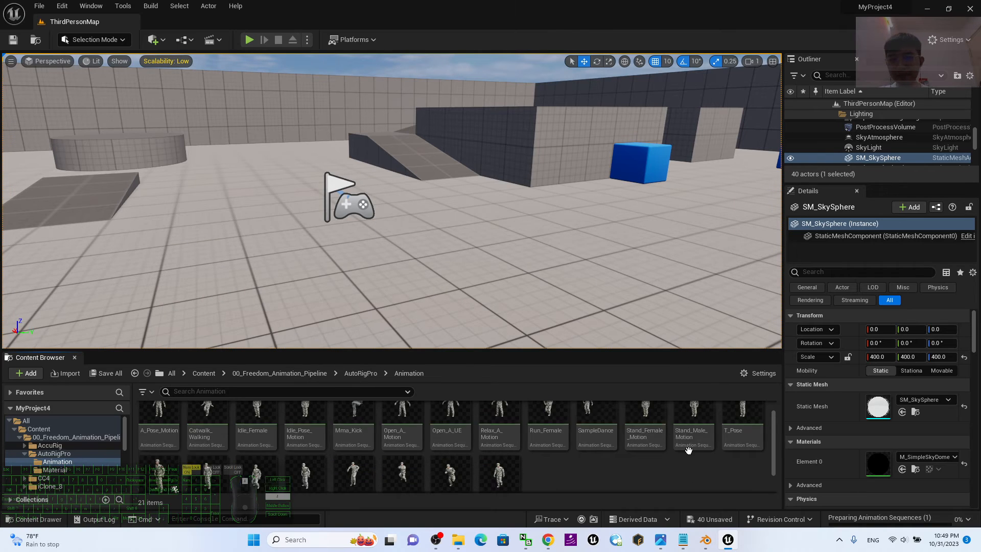
# Duplicate and retarget ThirdPerson_AnimBP_AutoRigPro into the Content folder using AutoRigPro_to_Female01_IKRetargeter, with female01 as the target mesh.
pyautogui.scroll(-3, 694, 448)
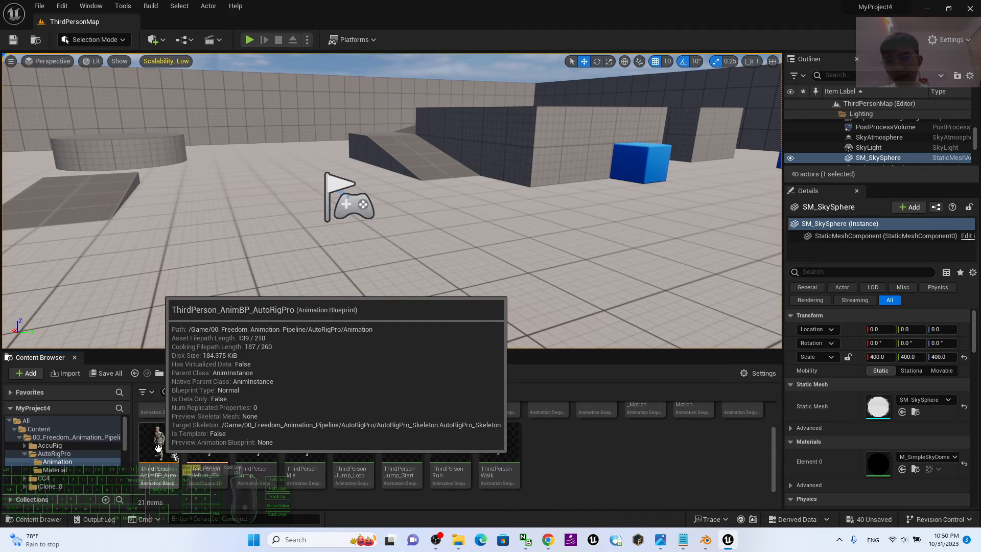
pyautogui.rightClick(158, 448)
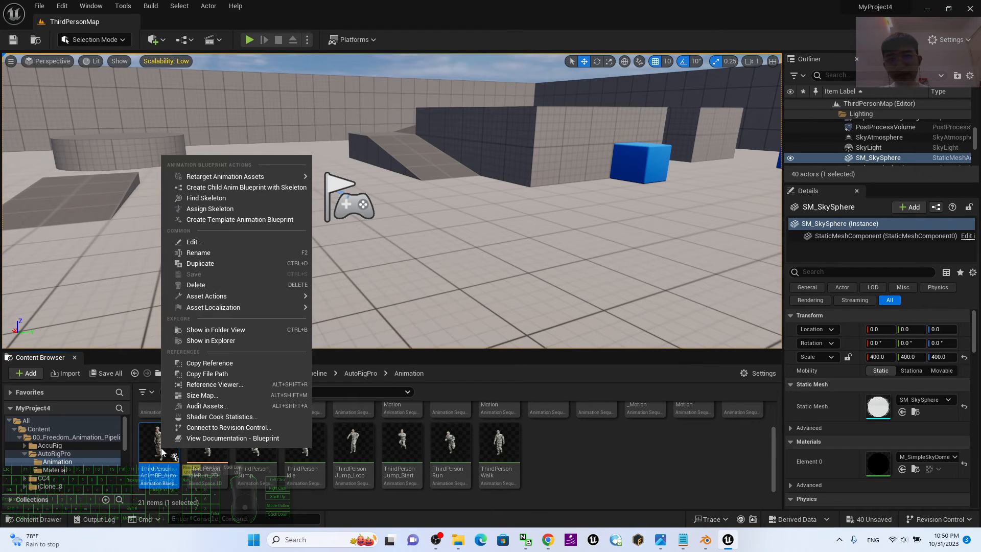
pyautogui.moveTo(232, 178)
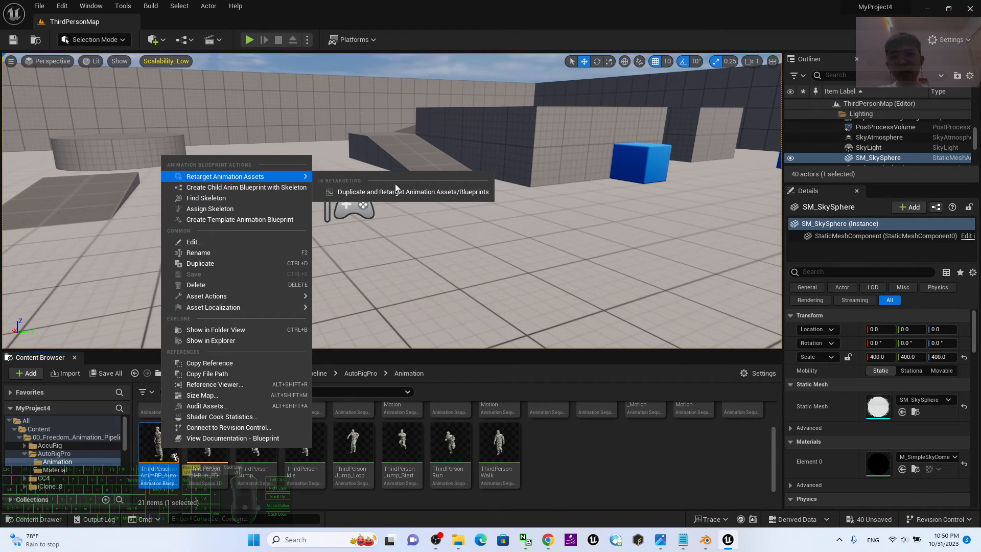
pyautogui.click(431, 192)
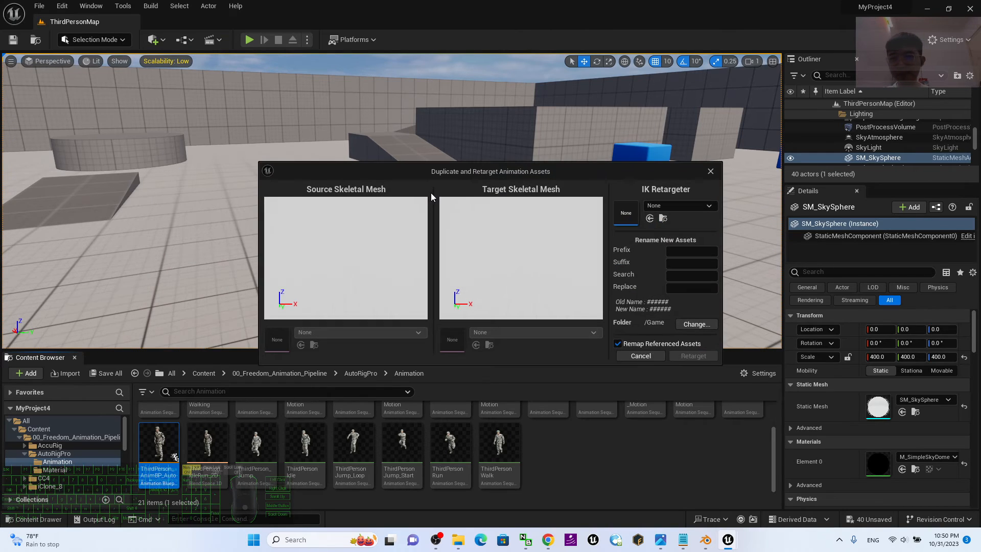
pyautogui.click(686, 205)
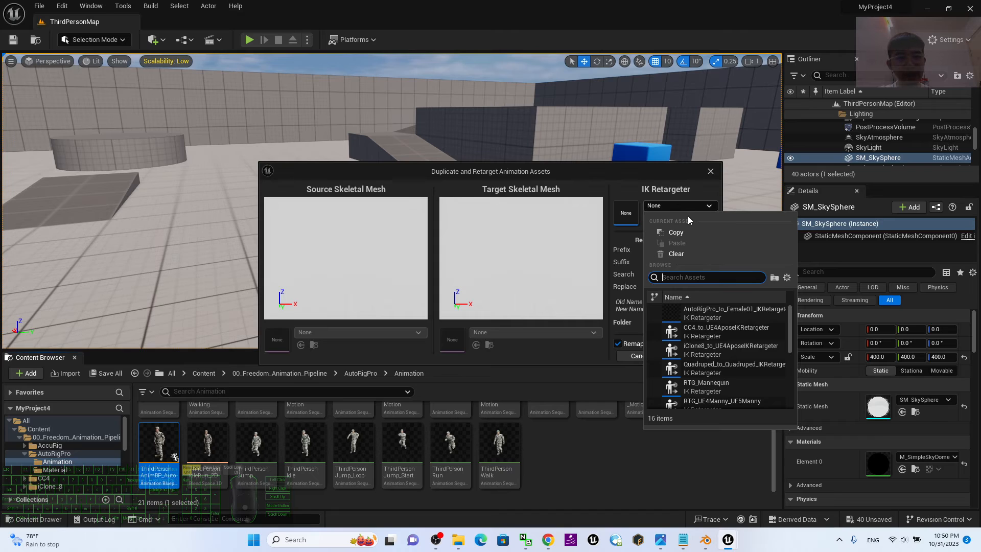
pyautogui.click(731, 314)
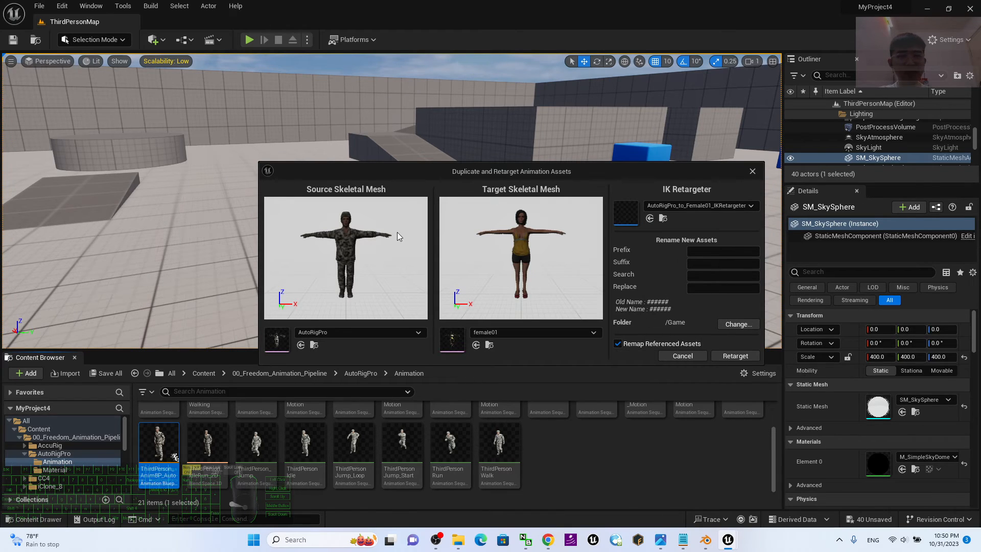
pyautogui.click(734, 354)
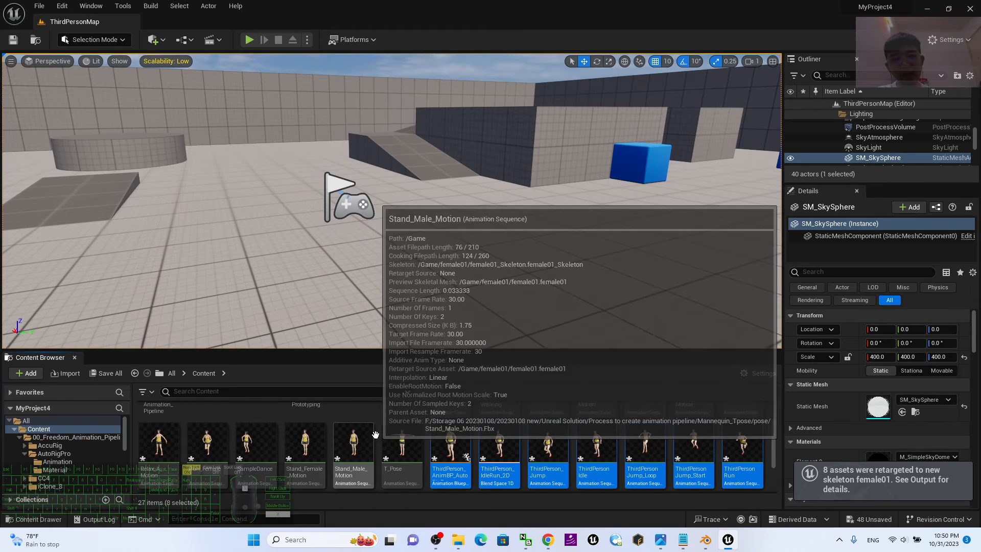
# Rename the retargeted animation blueprint in the Content folder as ThirdPerson_AnimBP_female01.
pyautogui.scroll(2, 572, 457)
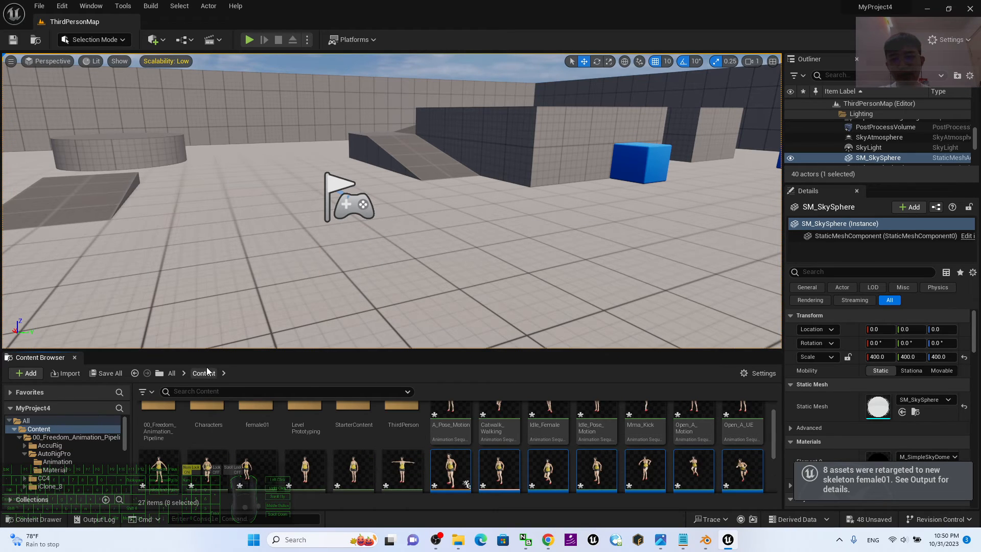
pyautogui.scroll(-2, 614, 434)
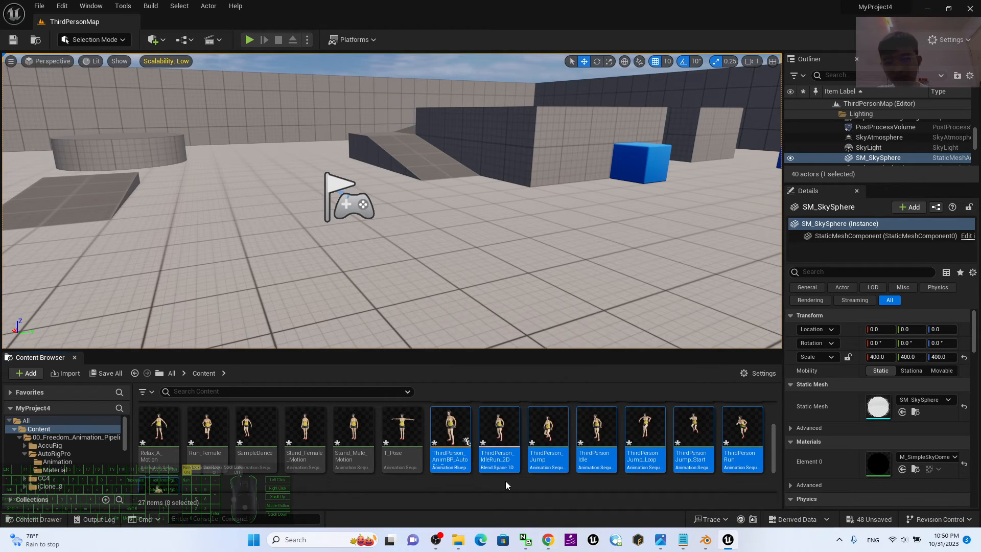
pyautogui.click(443, 441)
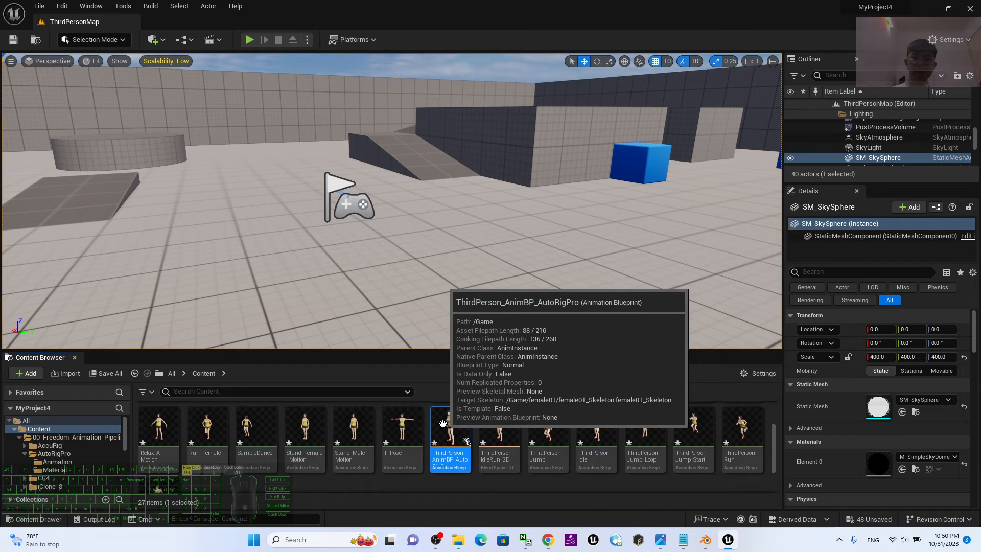
pyautogui.press('F2')
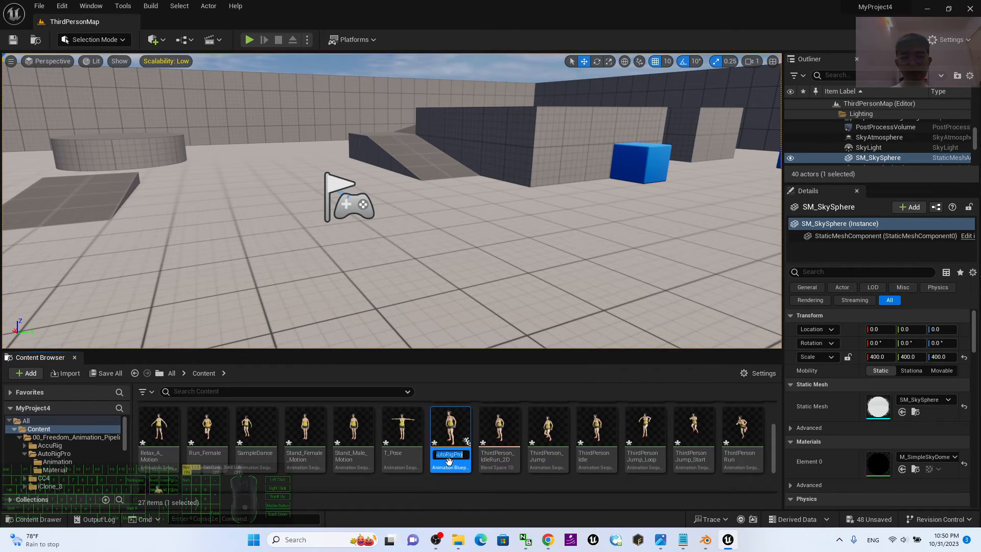
pyautogui.click(461, 455)
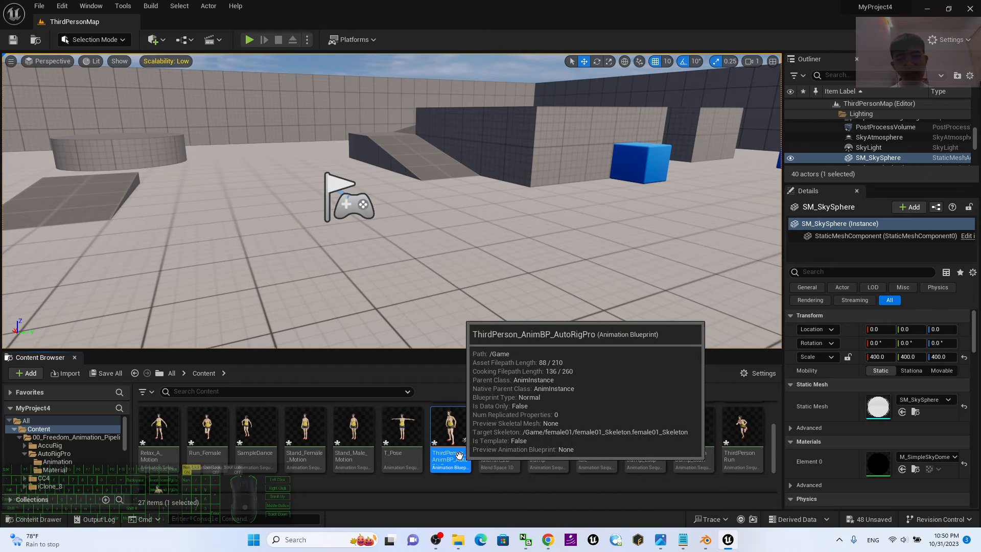
pyautogui.press('F2')
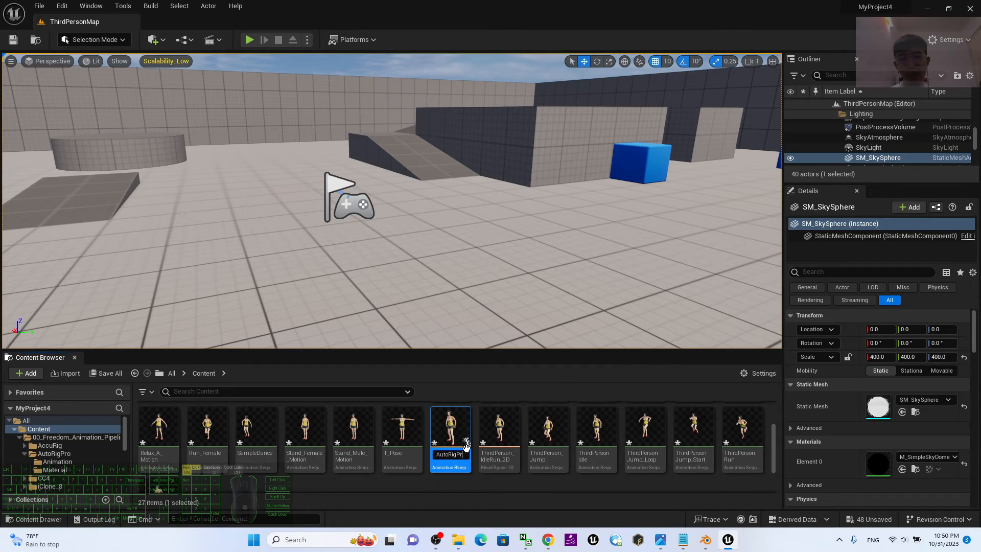
pyautogui.press('BackSpace')
pyautogui.press('BackSpace')
pyautogui.press('BackSpace')
pyautogui.press('BackSpace')
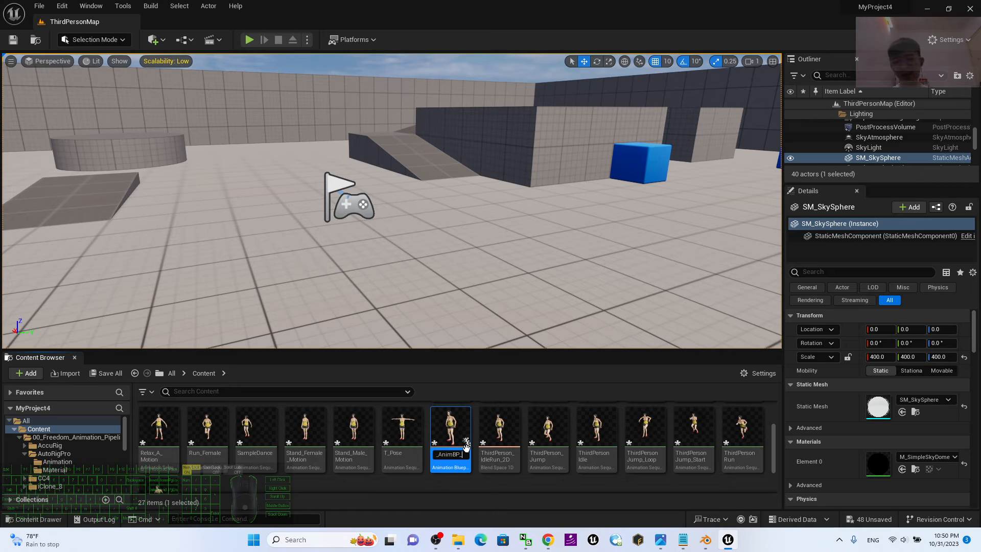
pyautogui.write('female01')
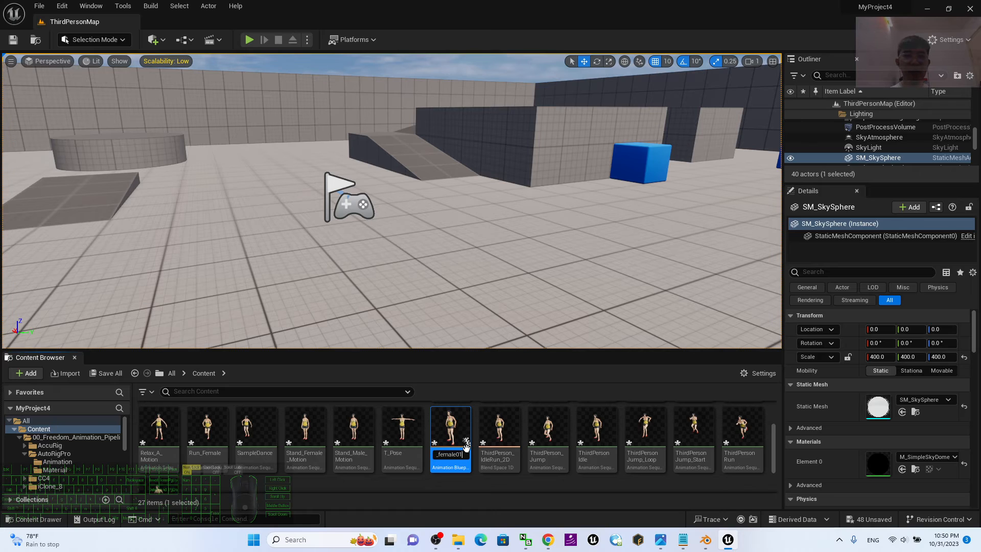
pyautogui.press('Return')
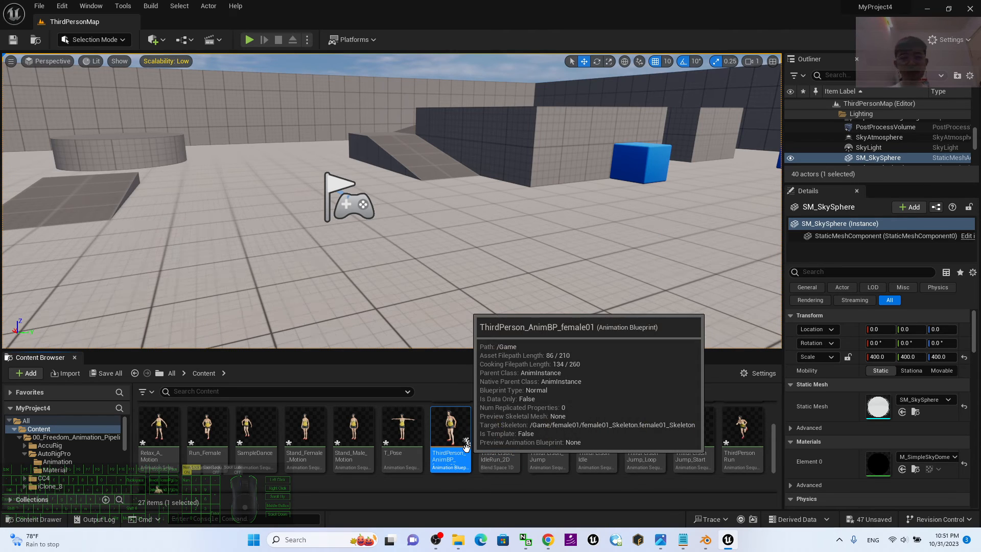
# Create a new folder named animation inside the female01 folder.
pyautogui.scroll(2, 458, 484)
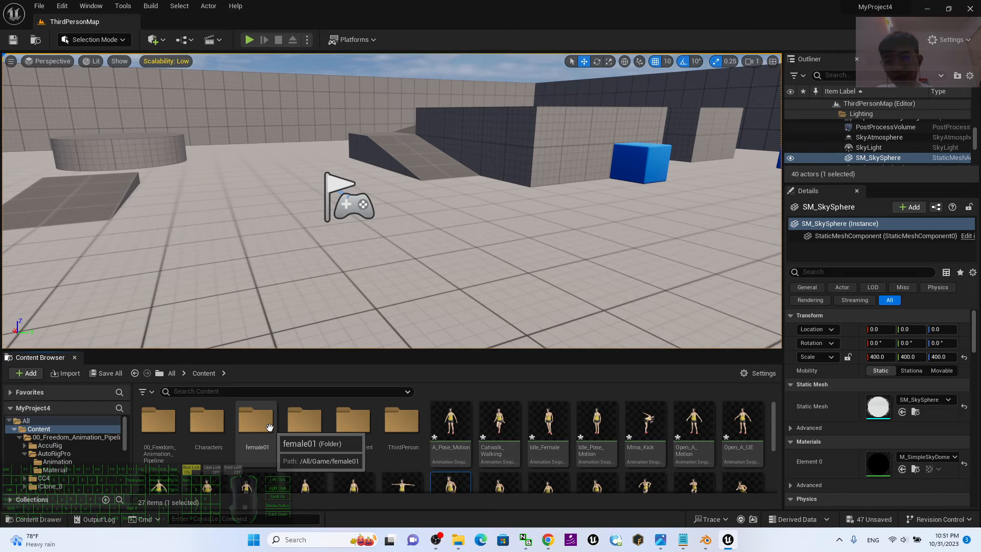
pyautogui.doubleClick(261, 408)
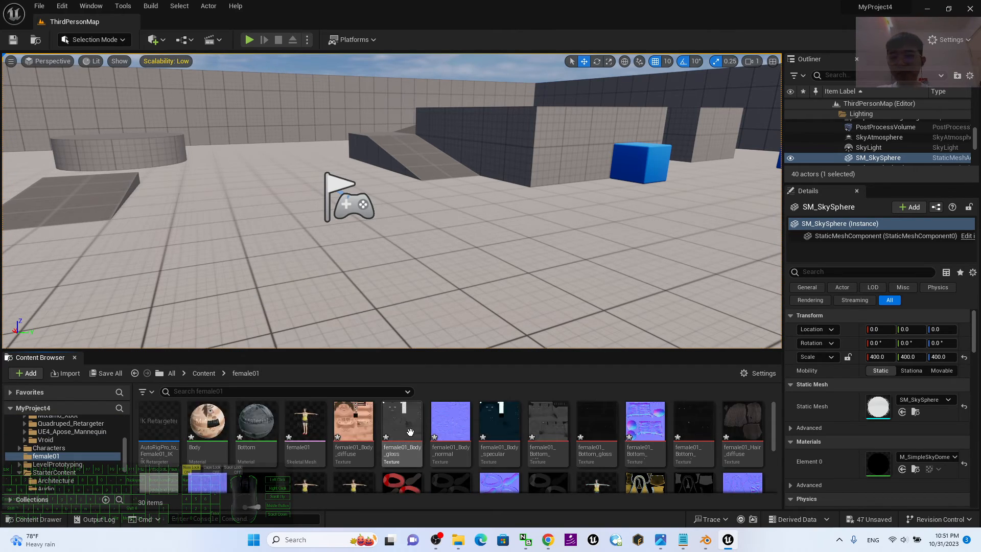
pyautogui.scroll(-3, 452, 425)
pyautogui.rightClick(355, 459)
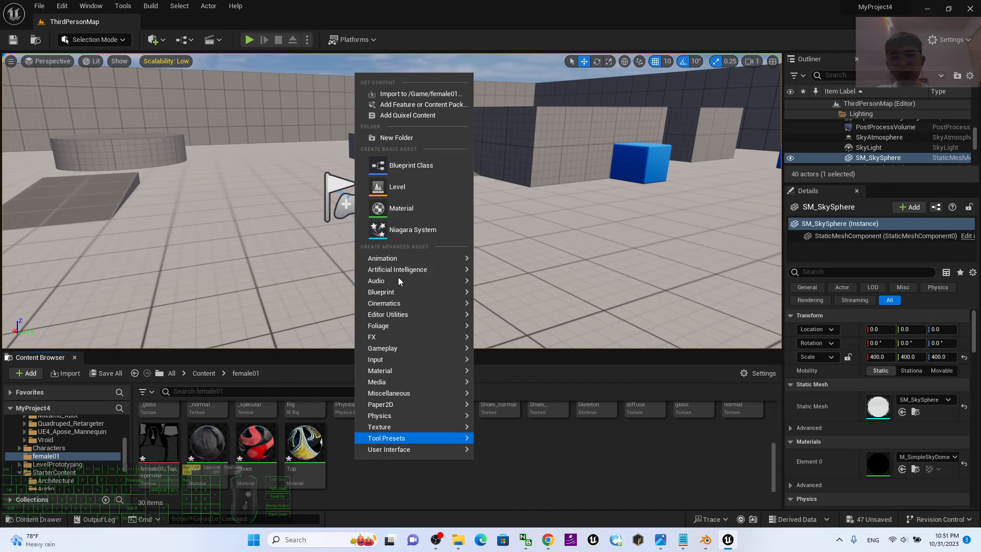
pyautogui.click(422, 137)
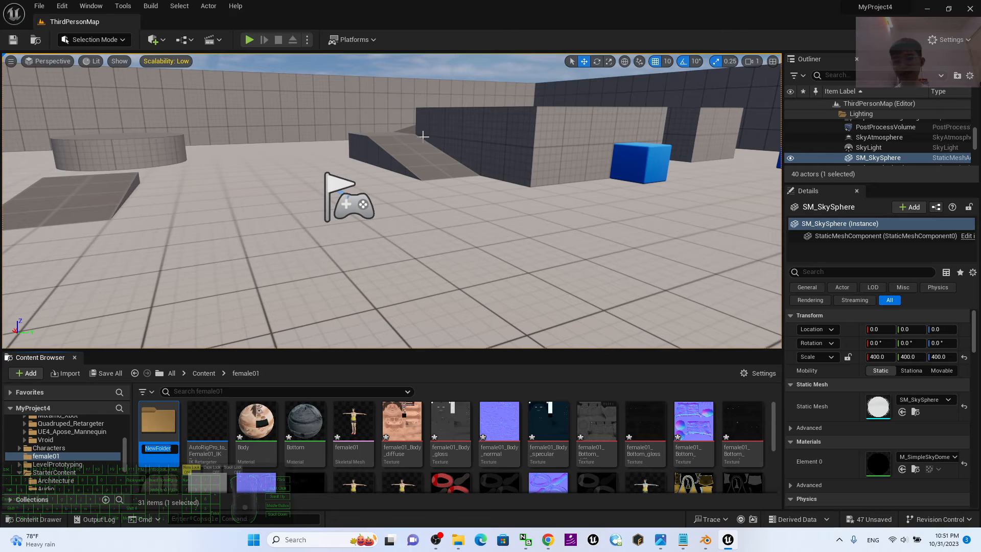
pyautogui.write('animation')
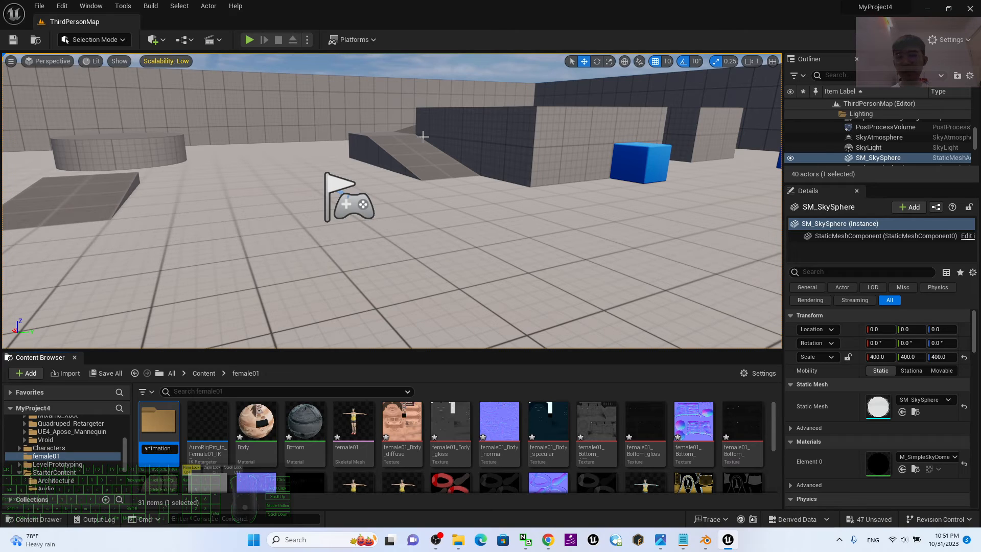
pyautogui.press('Return')
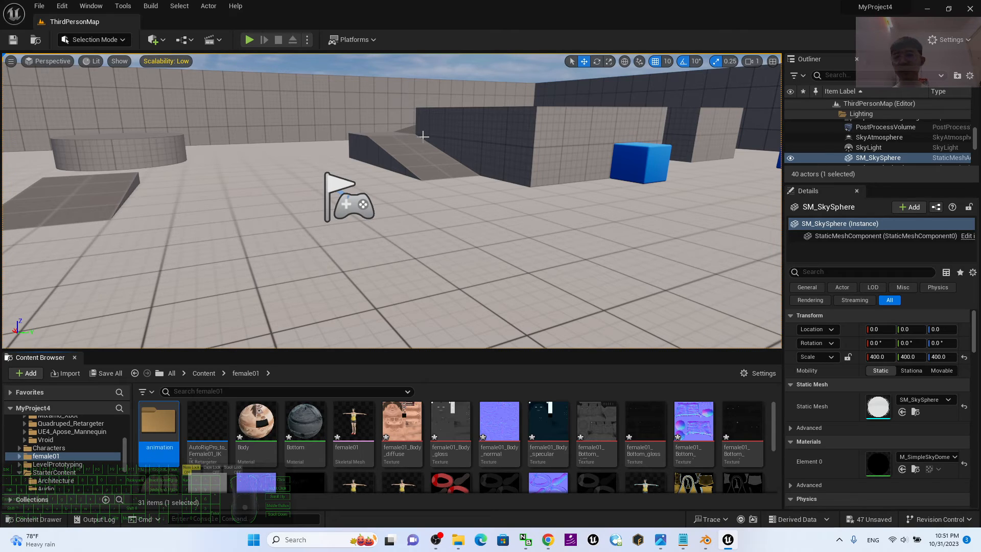
# Move all retargeted assets in the Content folder, from A_Pose_Motion through ThirdPersonWalk, into female01's animation folder.
pyautogui.click(19, 456)
pyautogui.click(52, 464)
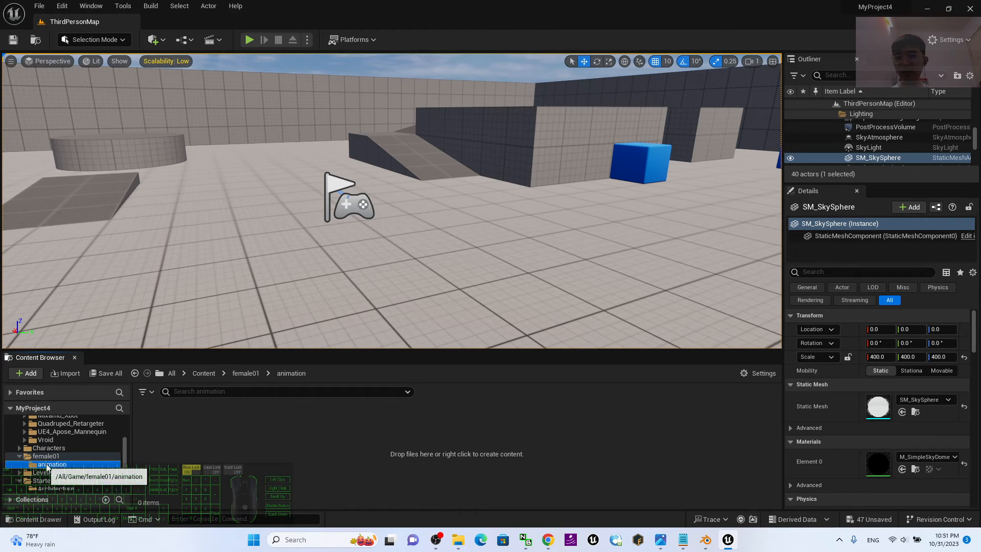
pyautogui.moveTo(125, 452); pyautogui.dragTo(125, 416)
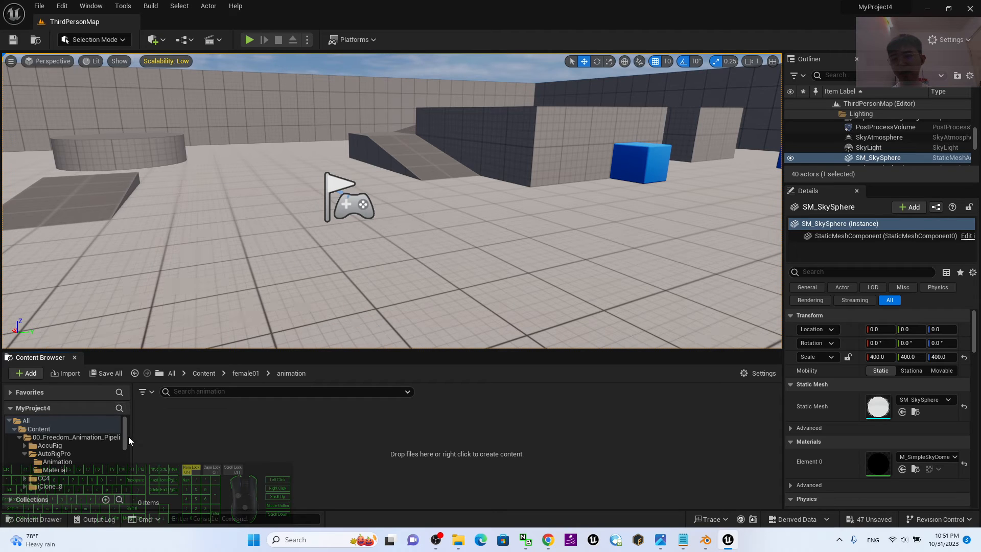
pyautogui.click(201, 375)
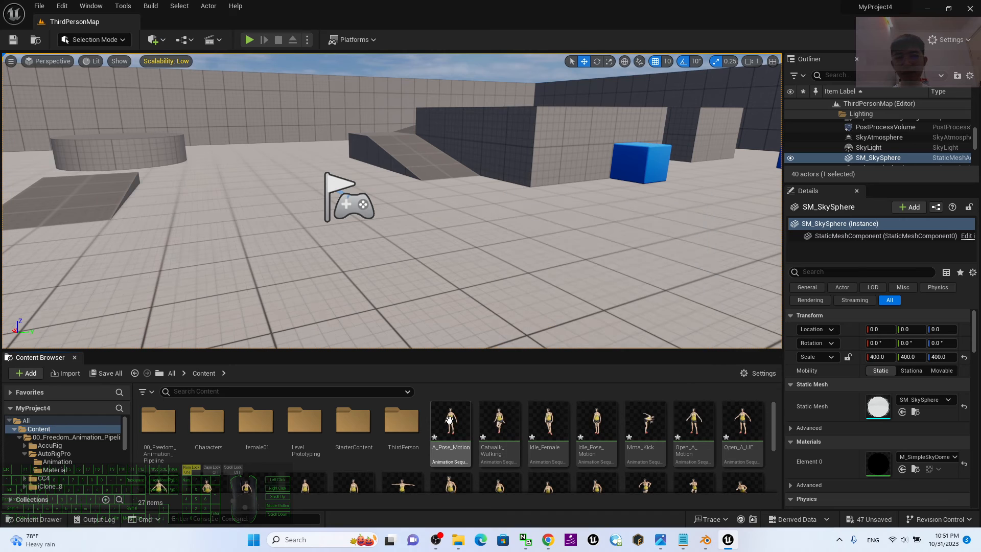
pyautogui.click(448, 419)
pyautogui.scroll(-2, 448, 419)
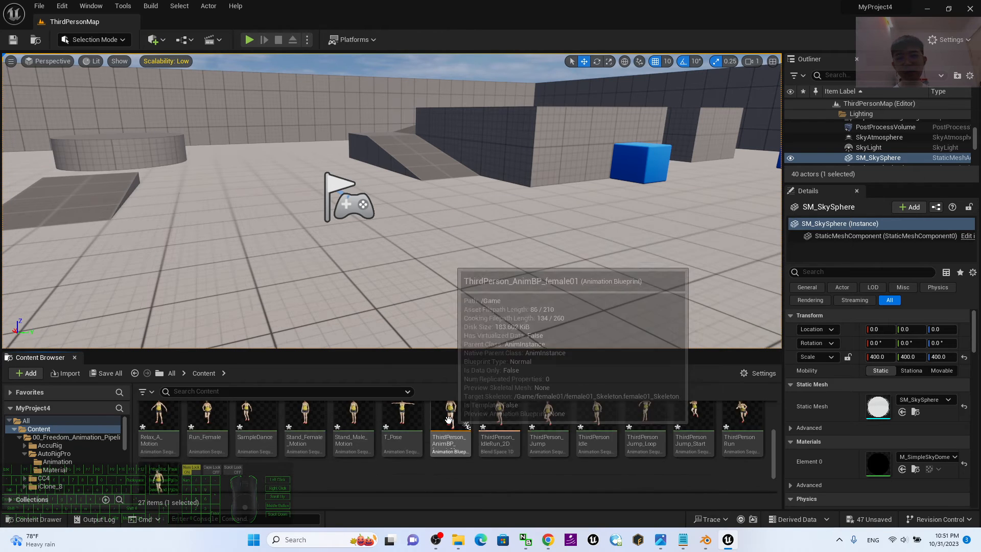
pyautogui.scroll(-1, 449, 419)
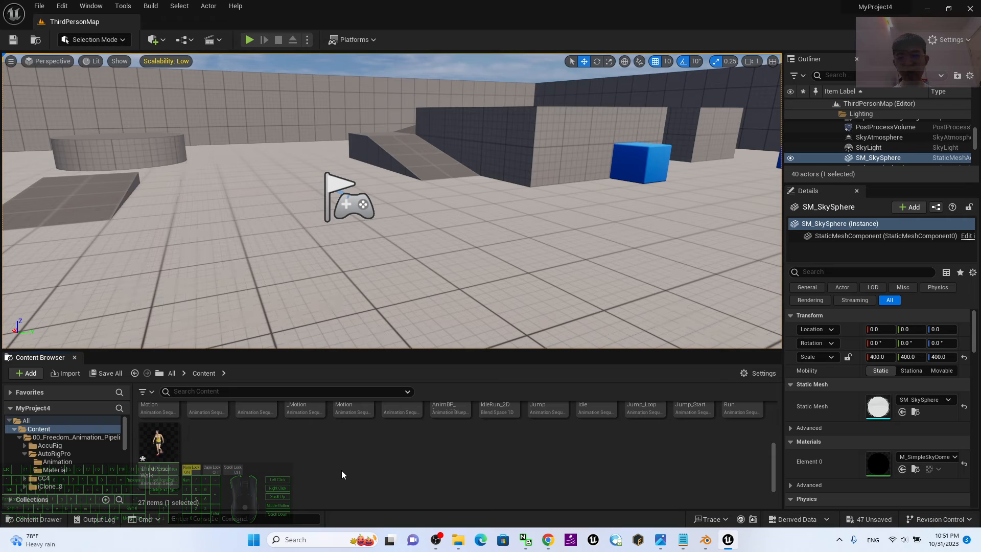
pyautogui.keyDown('shift'); pyautogui.click(158, 442); pyautogui.keyUp('shift')
pyautogui.moveTo(774, 470); pyautogui.dragTo(781, 410)
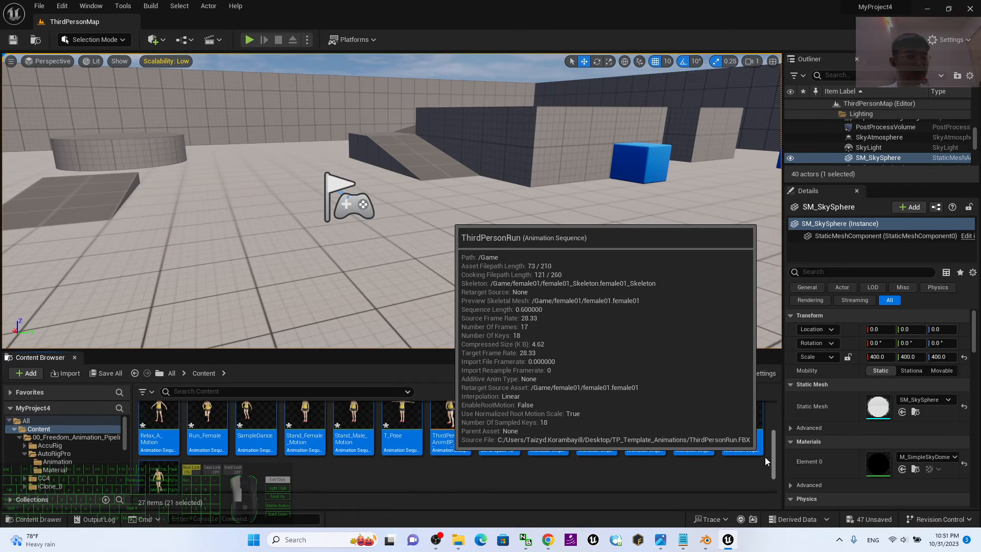
pyautogui.scroll(-2, 764, 456)
pyautogui.moveTo(770, 438)
pyautogui.mouseDown()
pyautogui.moveTo(772, 478)
pyautogui.moveTo(770, 442)
pyautogui.mouseUp()
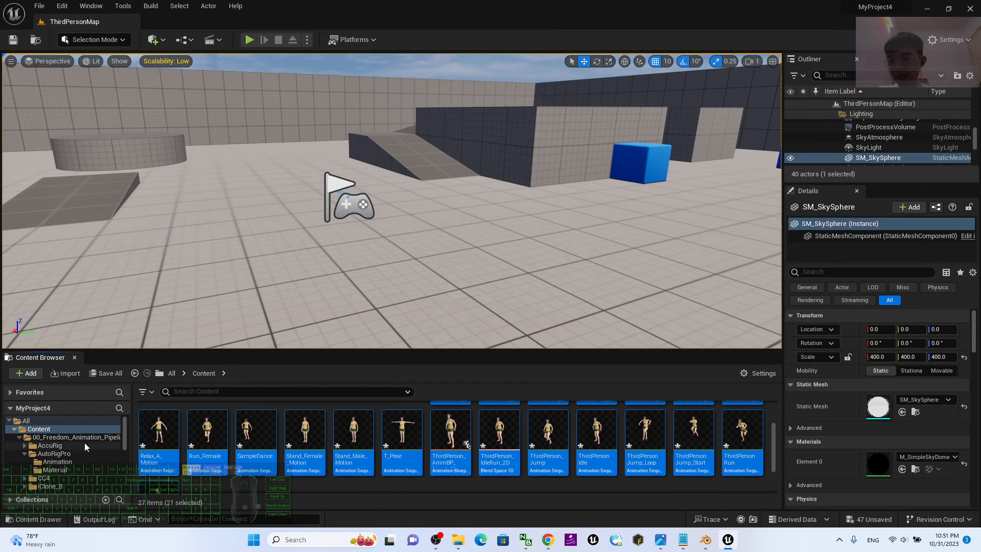
pyautogui.moveTo(124, 427); pyautogui.dragTo(127, 450)
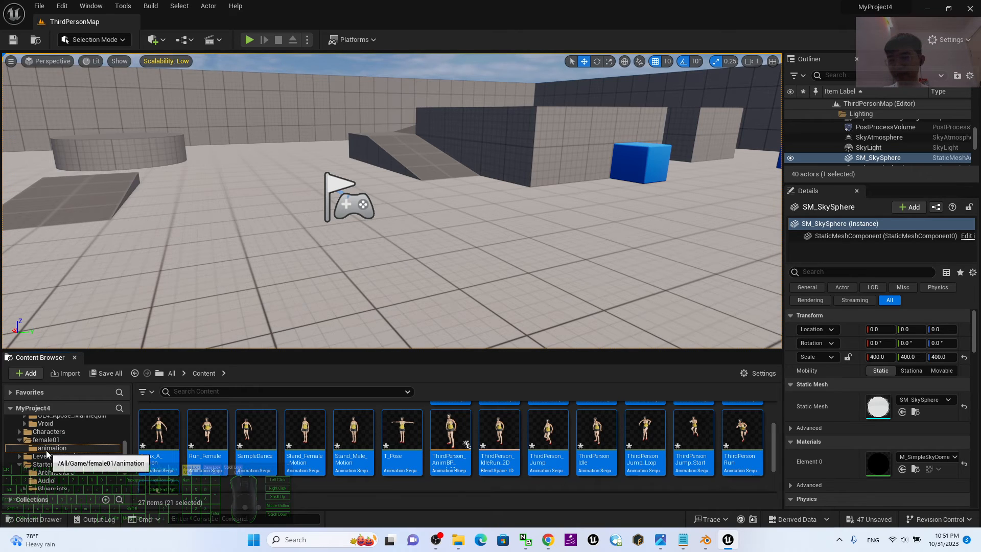
pyautogui.moveTo(302, 442); pyautogui.dragTo(58, 449)
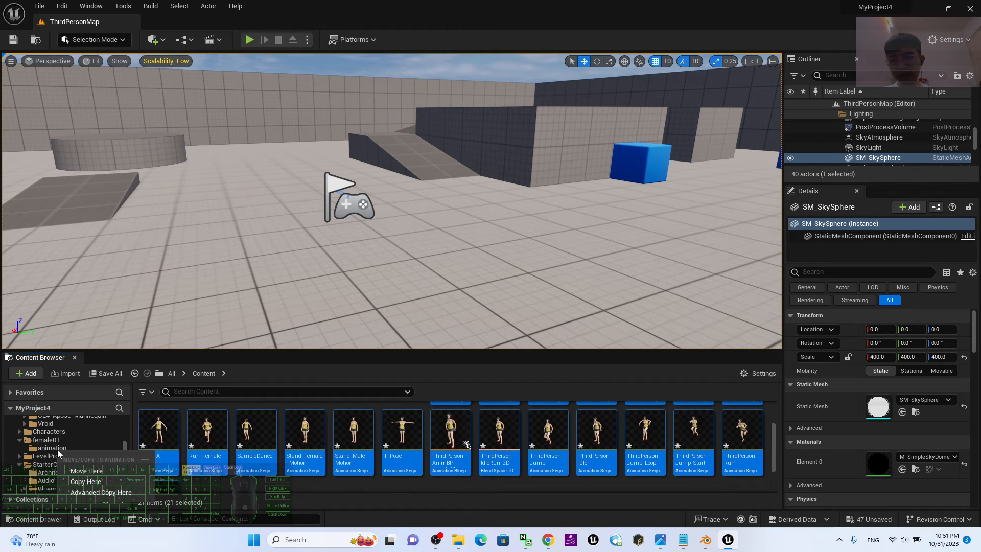
pyautogui.click(91, 469)
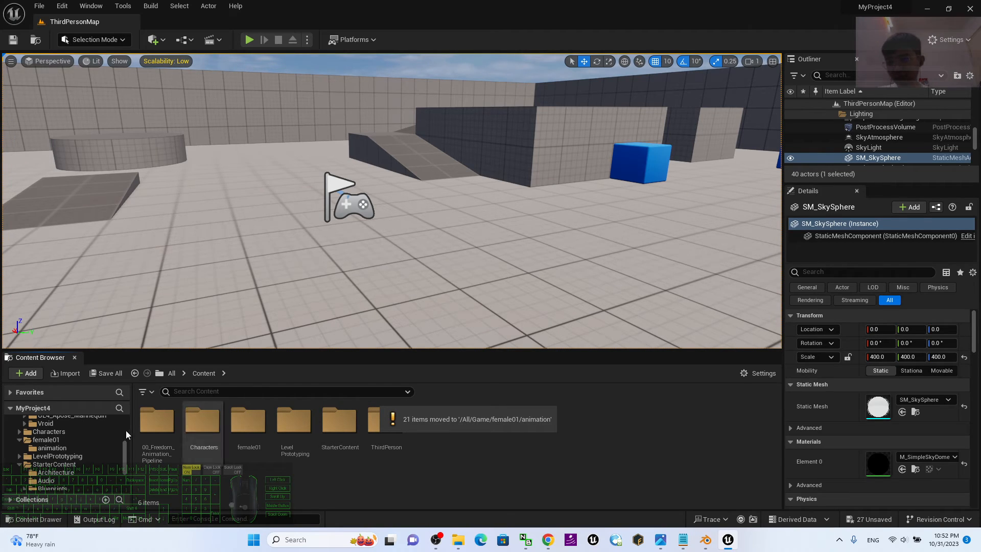
# Look through the moved assets in female01's animation folder and start playing the ThirdPersonMap level in the editor.
pyautogui.click(80, 448)
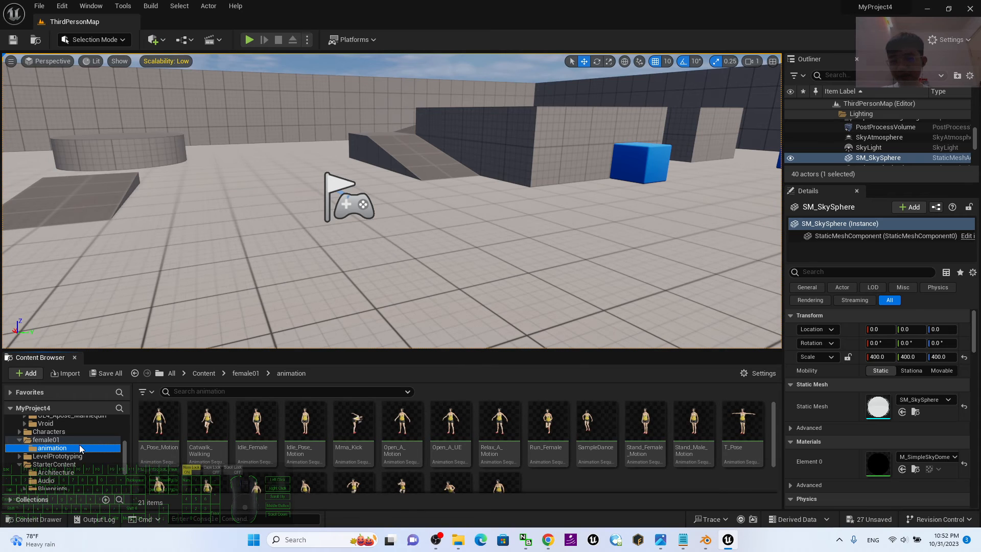
pyautogui.scroll(-3, 484, 259)
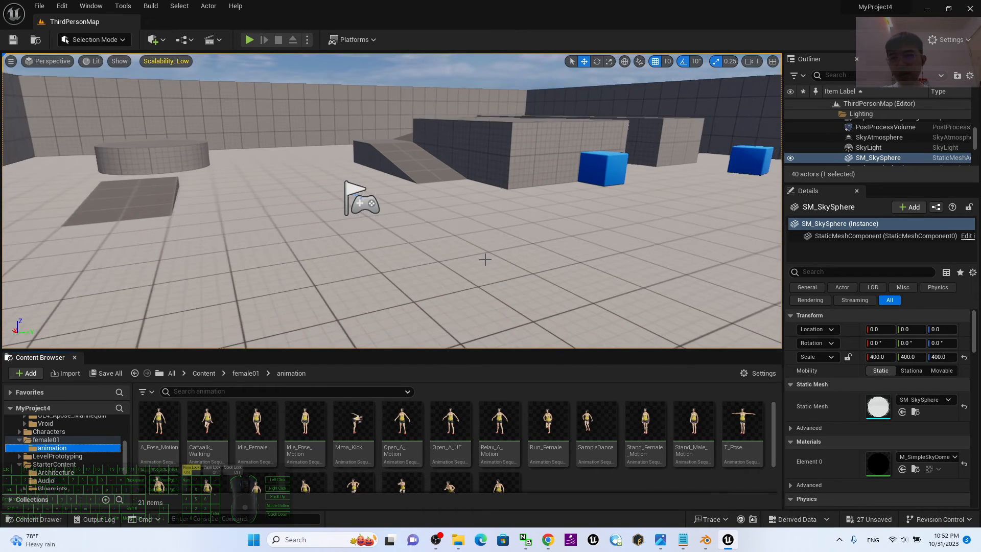
pyautogui.click(249, 40)
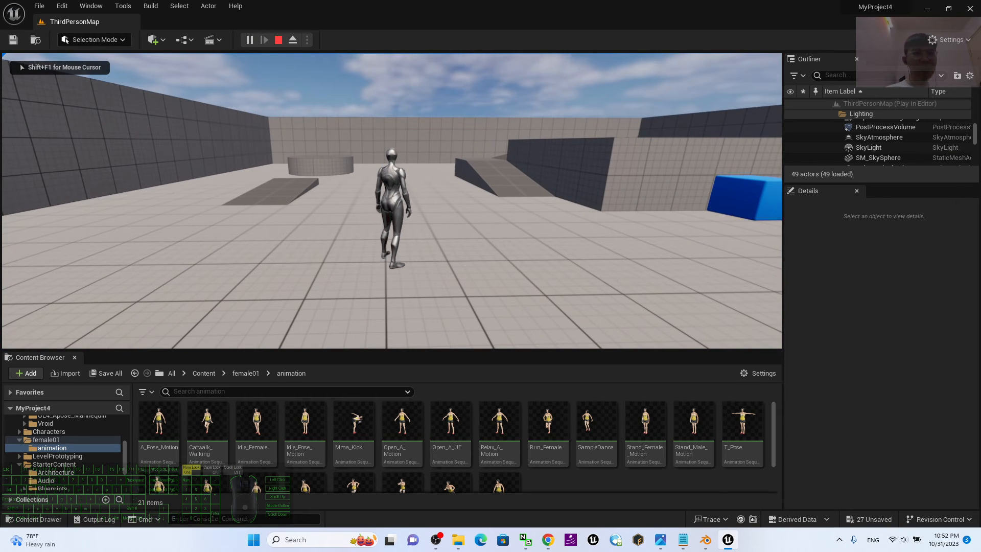
# Run the mannequin around ThirdPersonMap in different directions, make it jump, and stop the play session.
pyautogui.press('w')
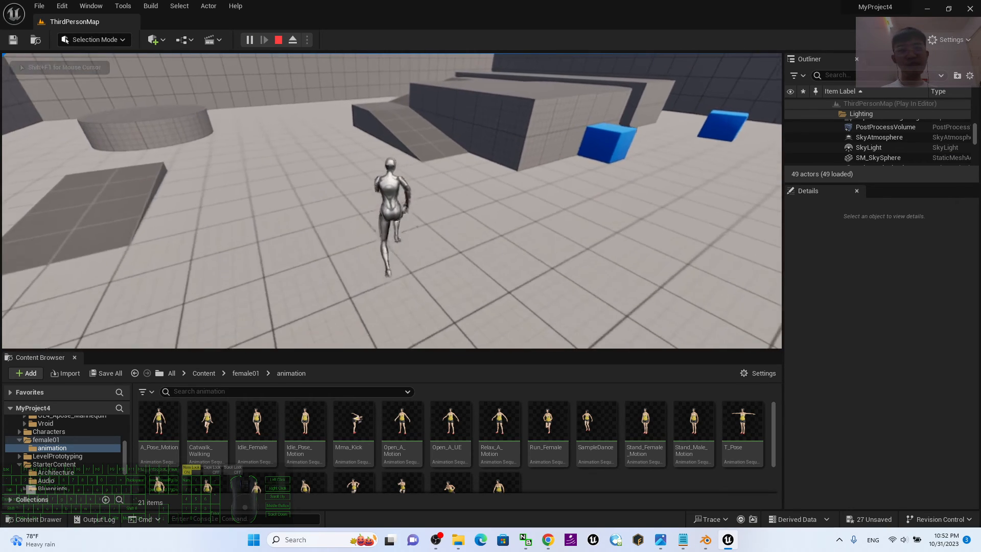
pyautogui.press('s')
pyautogui.press('a')
pyautogui.press('w')
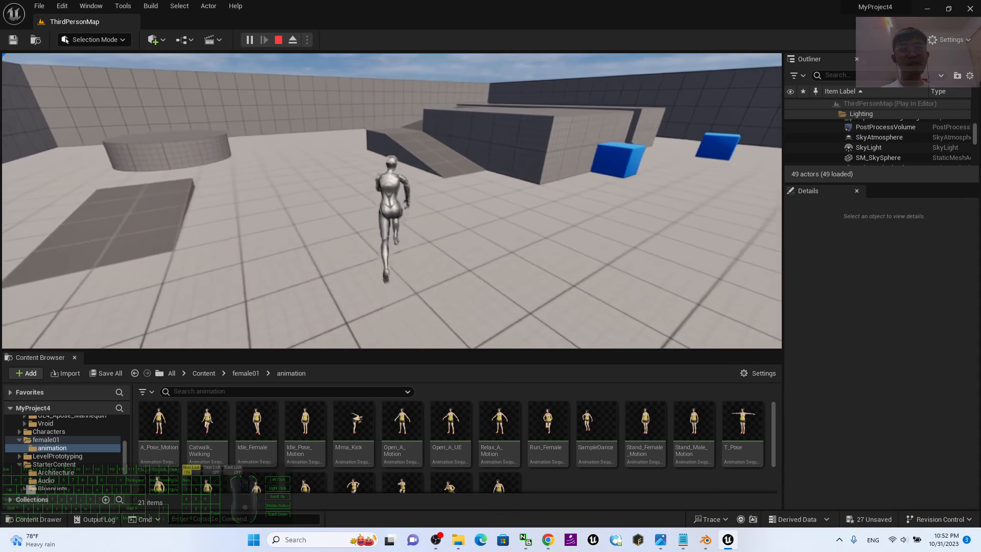
pyautogui.press('space')
pyautogui.press('s')
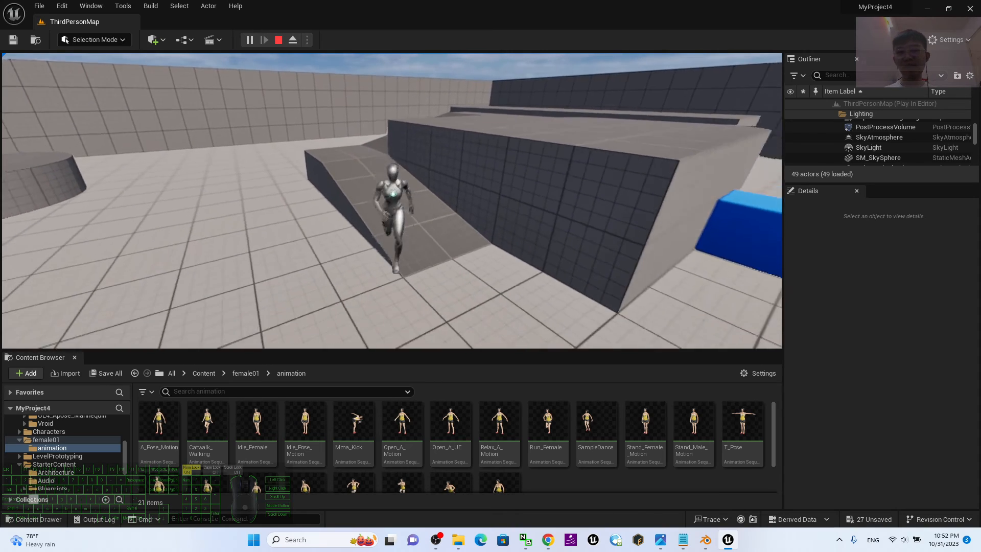
pyautogui.press('Escape')
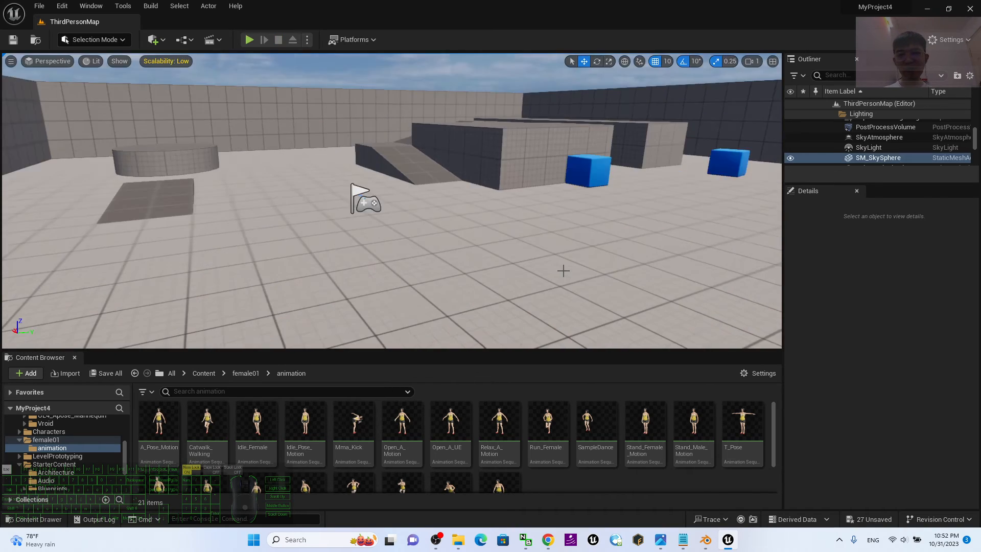
pyautogui.scroll(-2, 563, 271)
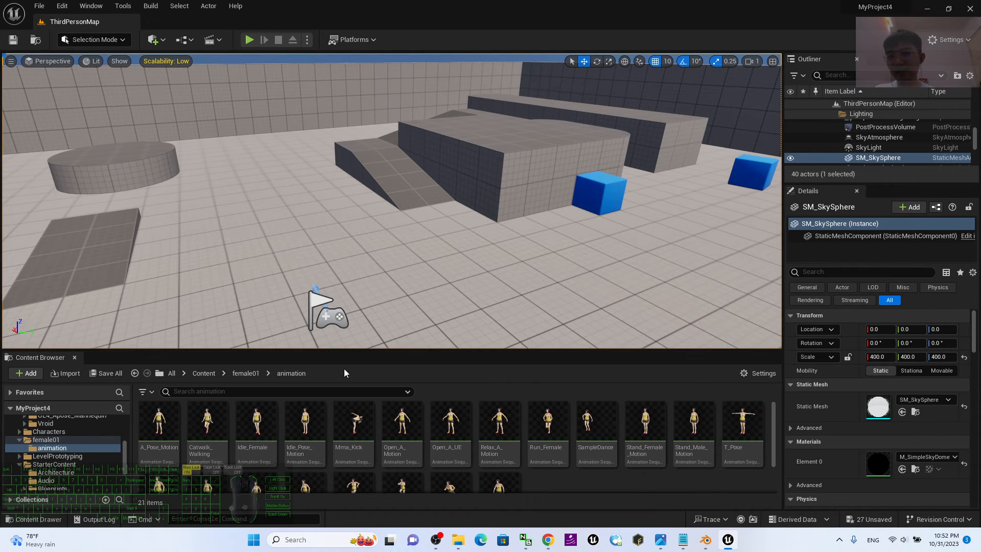
# Open the Blueprints folder inside the Content folder's ThirdPerson folder.
pyautogui.click(204, 373)
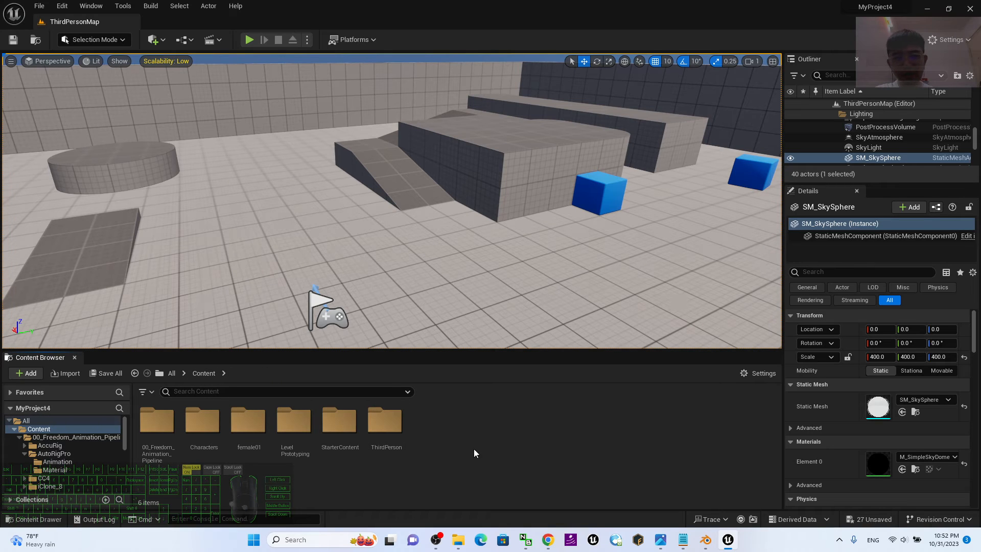
pyautogui.scroll(-4, 428, 252)
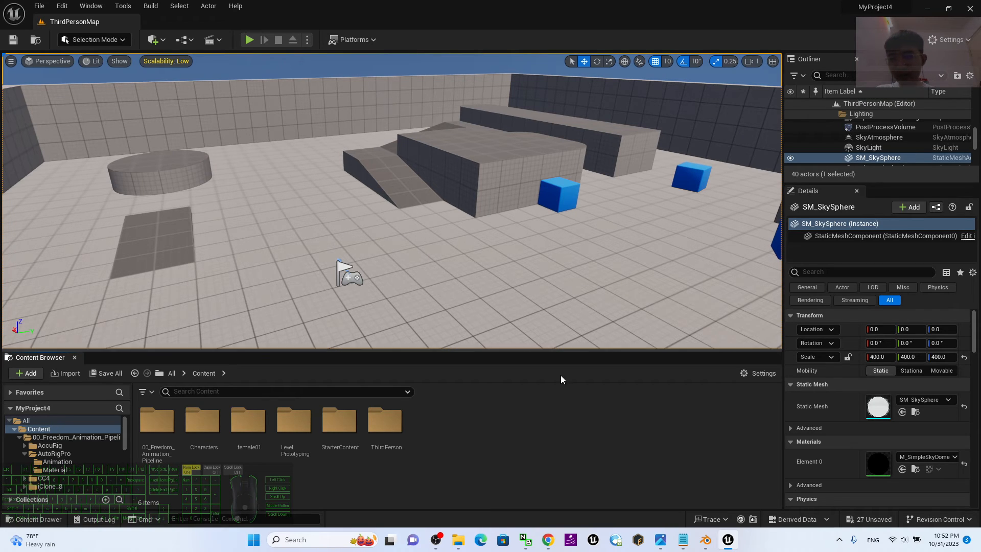
pyautogui.doubleClick(383, 426)
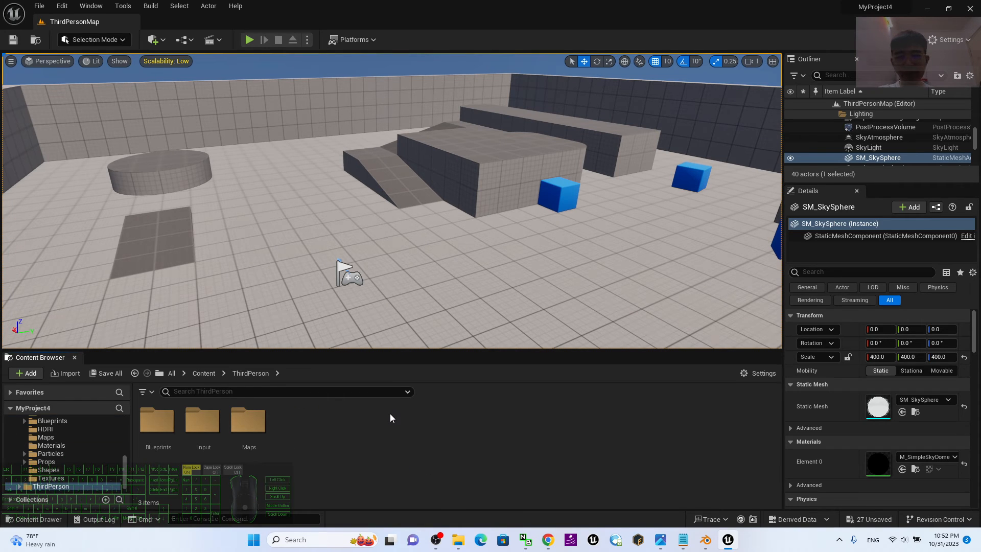
pyautogui.click(158, 419)
pyautogui.doubleClick(159, 419)
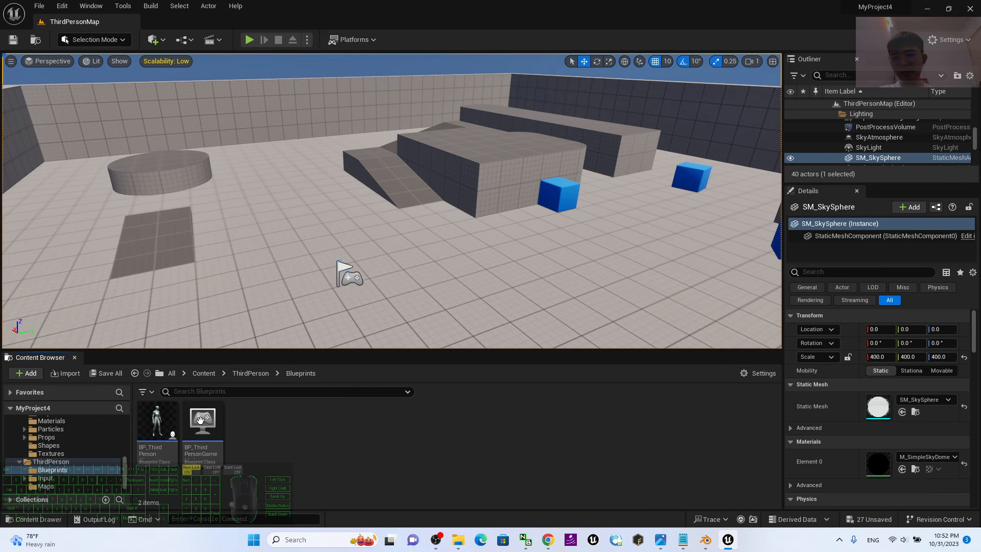
# Duplicate the BP_ThirdPersonCharacter blueprint and name the copy BP_ThirdPersonCharacter_female01.
pyautogui.click(157, 420)
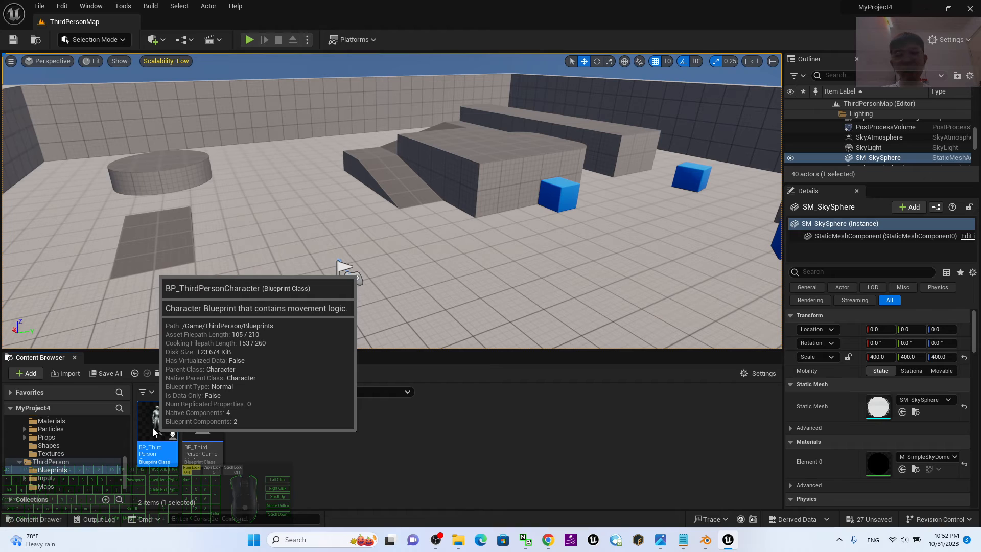
pyautogui.rightClick(153, 428)
pyautogui.click(208, 234)
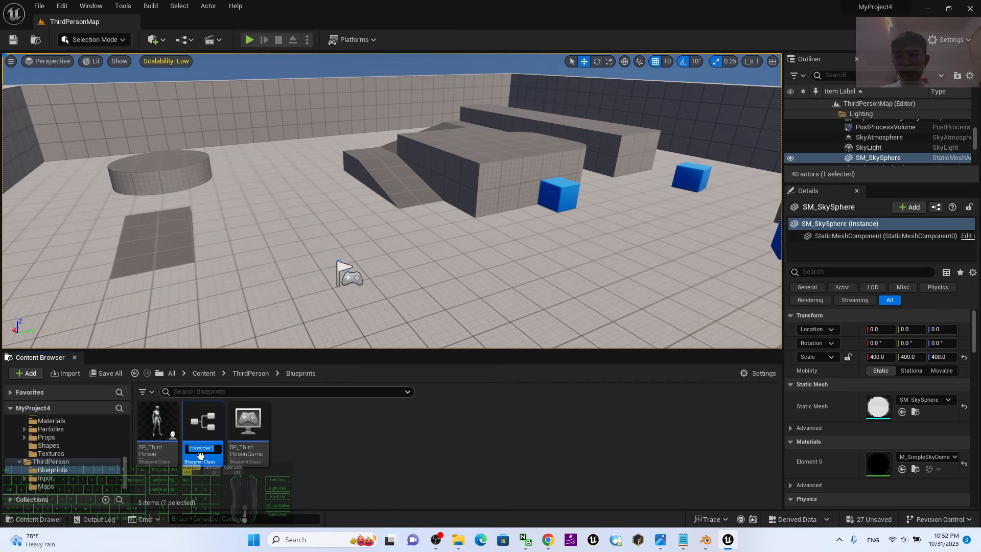
pyautogui.moveTo(212, 448); pyautogui.dragTo(227, 445)
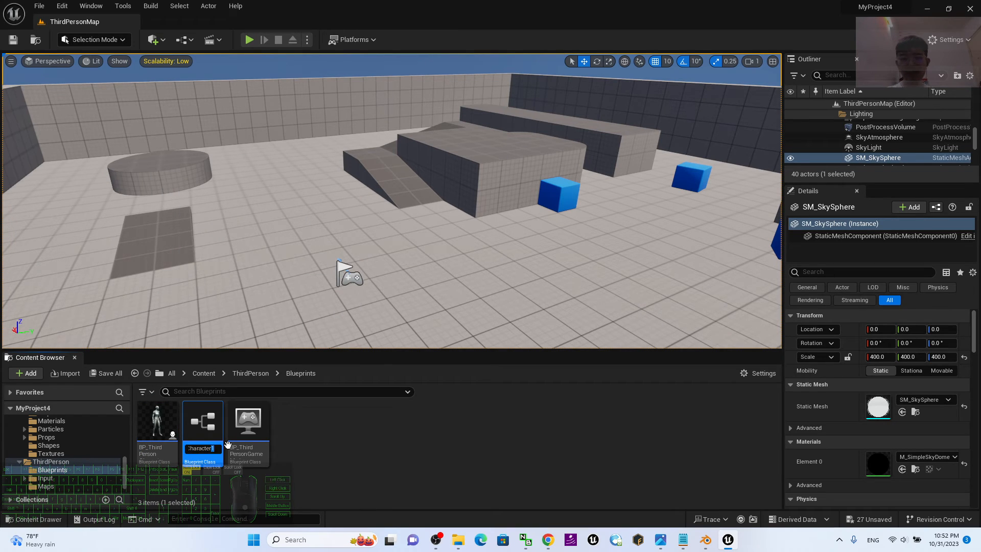
pyautogui.write('_female0')
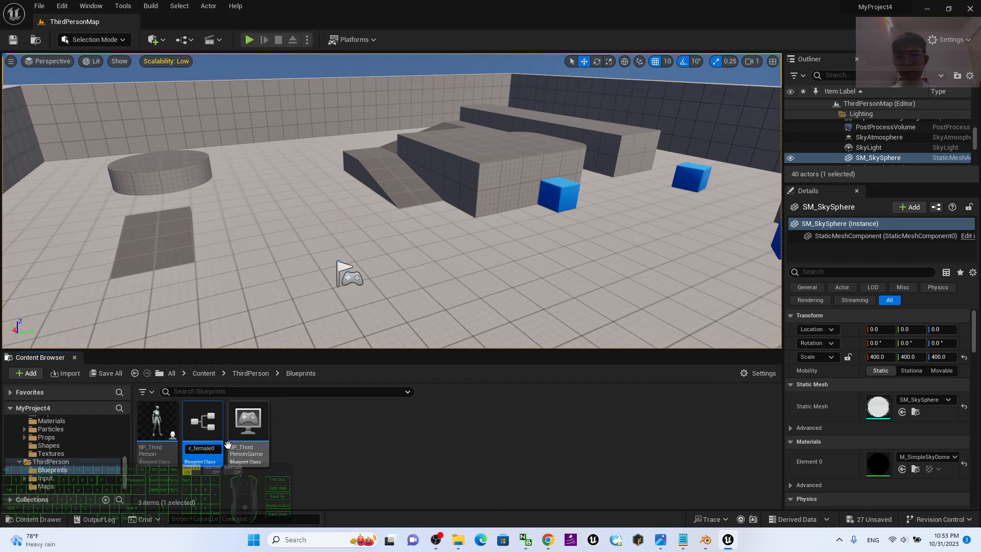
pyautogui.press('Return')
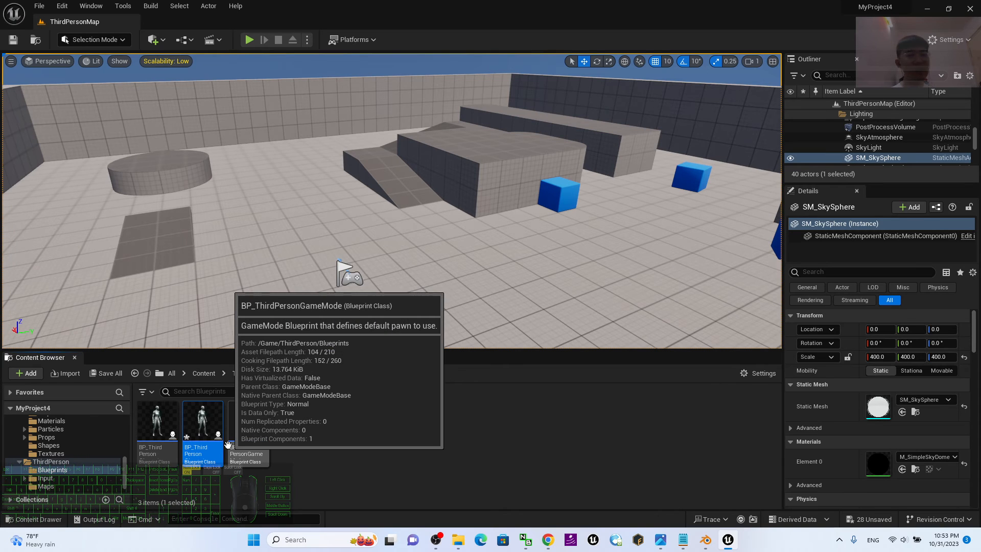
# Open BP_ThirdPersonCharacter_female01 and set its Mesh component's skeletal mesh asset to female01.
pyautogui.press('Return')
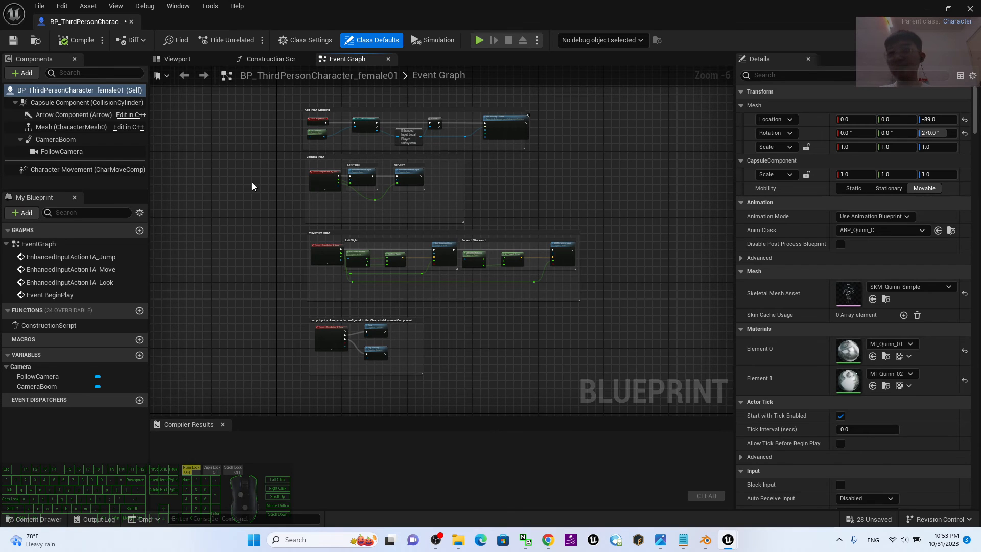
pyautogui.click(179, 60)
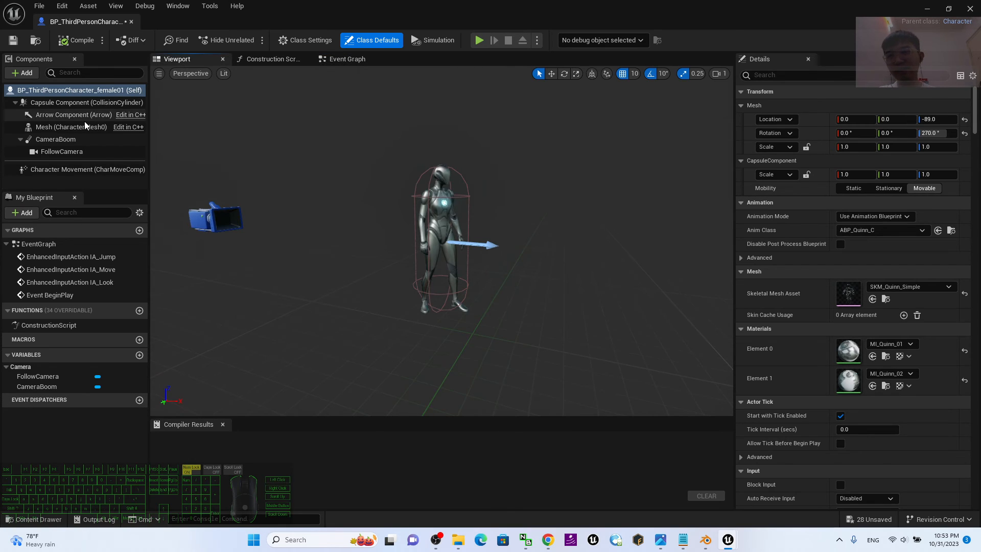
pyautogui.click(65, 128)
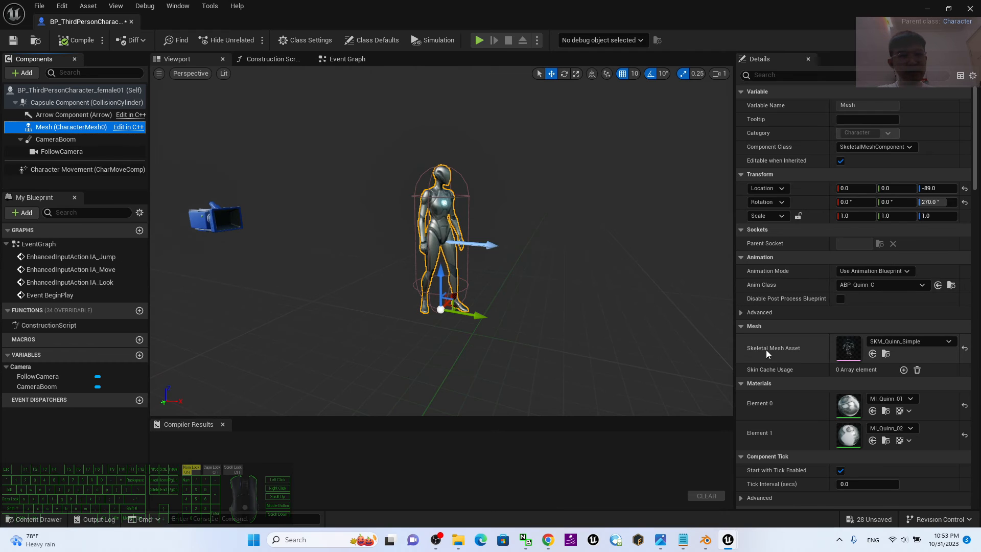
pyautogui.click(894, 342)
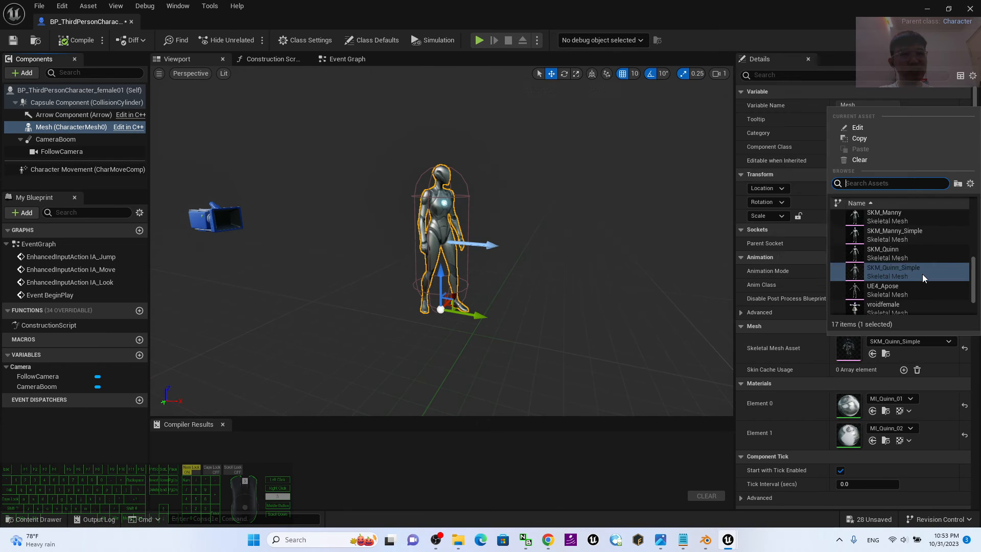
pyautogui.scroll(2, 935, 271)
pyautogui.scroll(3, 941, 268)
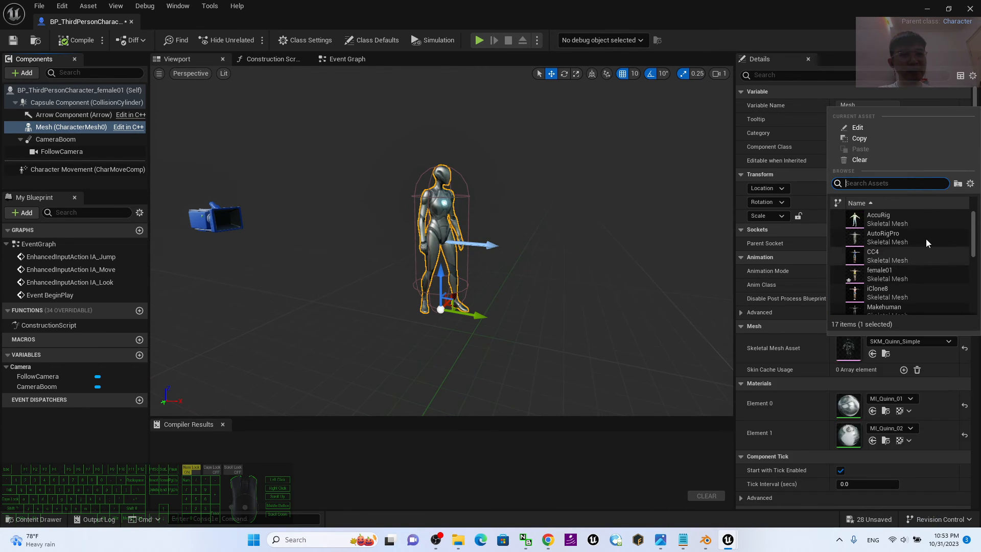
pyautogui.moveTo(974, 238)
pyautogui.mouseDown()
pyautogui.moveTo(974, 258)
pyautogui.moveTo(973, 249)
pyautogui.mouseUp()
pyautogui.click(899, 239)
pyautogui.scroll(5, 517, 189)
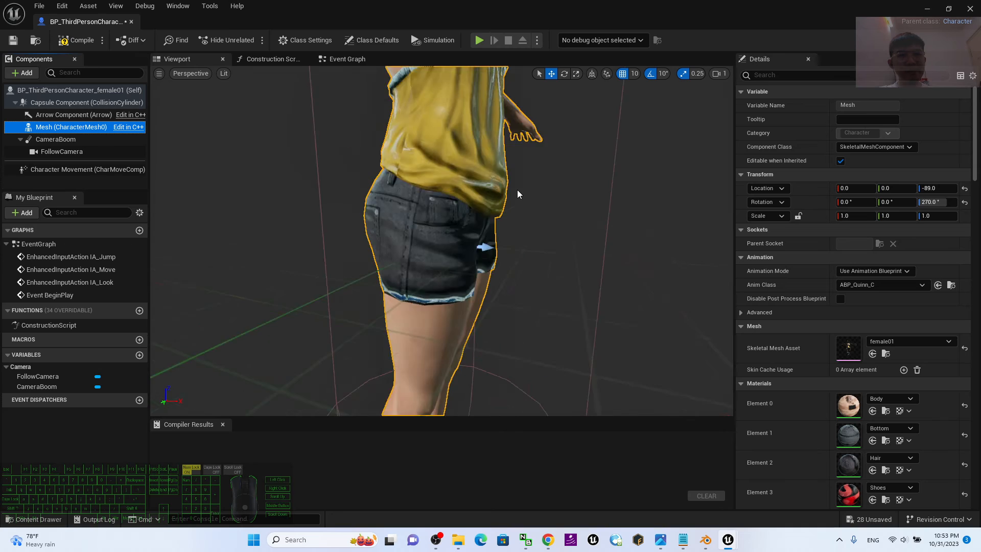
pyautogui.scroll(-4, 553, 210)
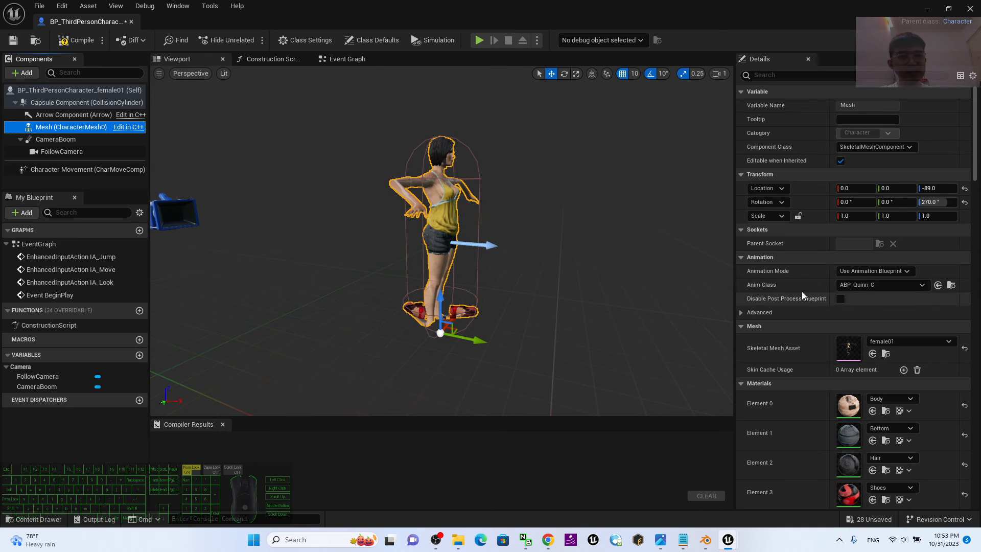
# Set the Mesh component's Anim Class to ThirdPerson_AnimBP_female01 and check the character's idle animation in the preview.
pyautogui.click(877, 286)
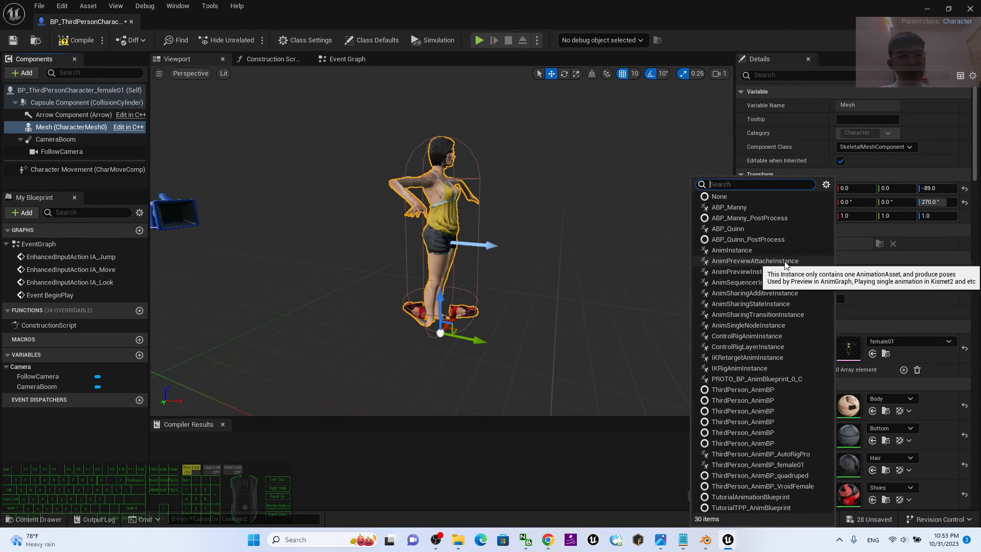
pyautogui.click(765, 465)
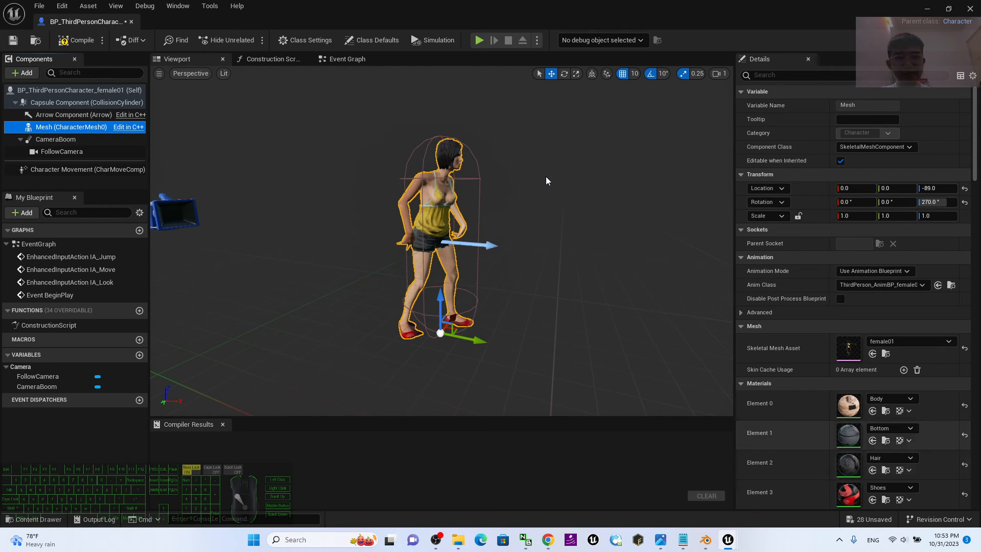
pyautogui.scroll(-5, 544, 176)
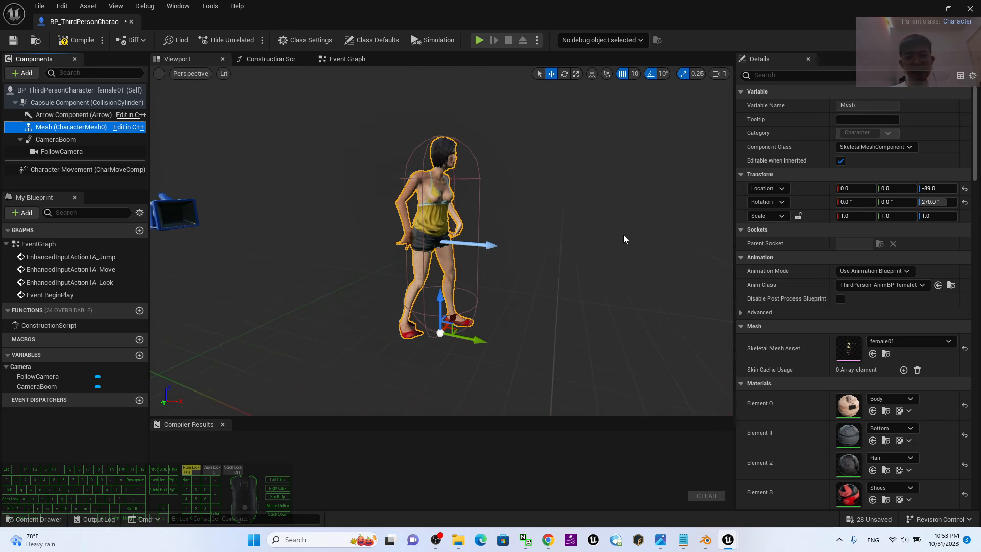
pyautogui.scroll(5, 623, 235)
pyautogui.scroll(-5, 626, 243)
pyautogui.keyDown('alt'); pyautogui.moveTo(626, 243); pyautogui.dragTo(628, 243); pyautogui.keyUp('alt')
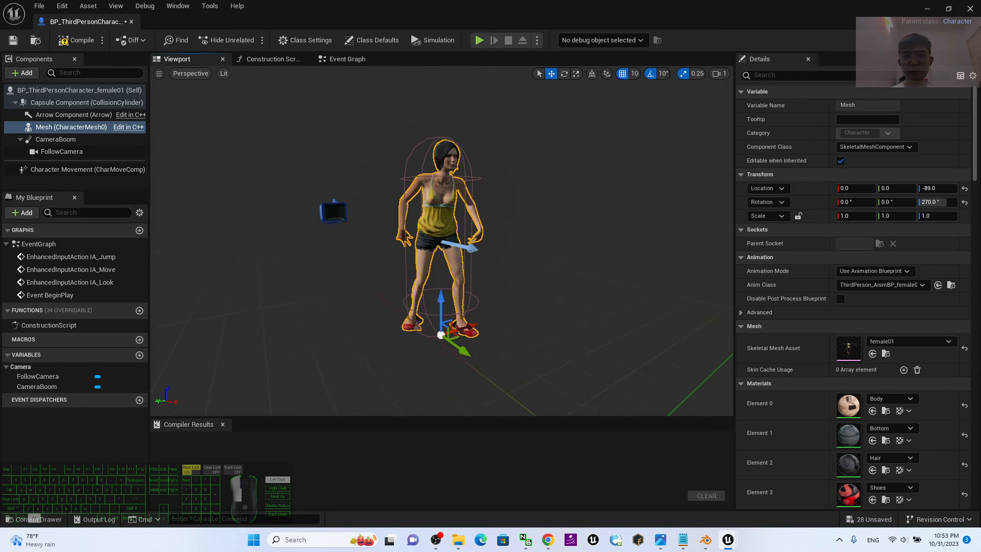
# Compile and save the BP_ThirdPersonCharacter_female01 blueprint and close its editor.
pyautogui.click(82, 41)
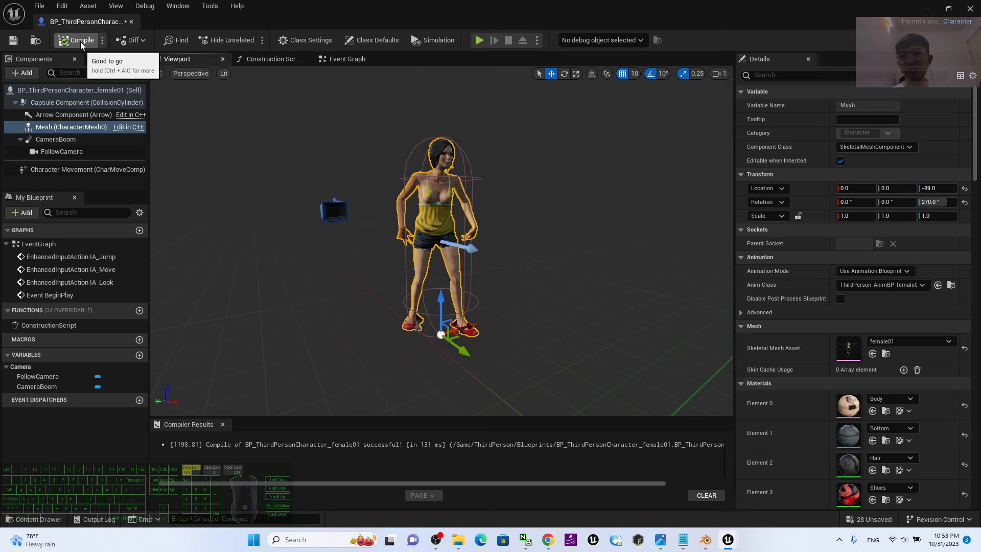
pyautogui.click(13, 41)
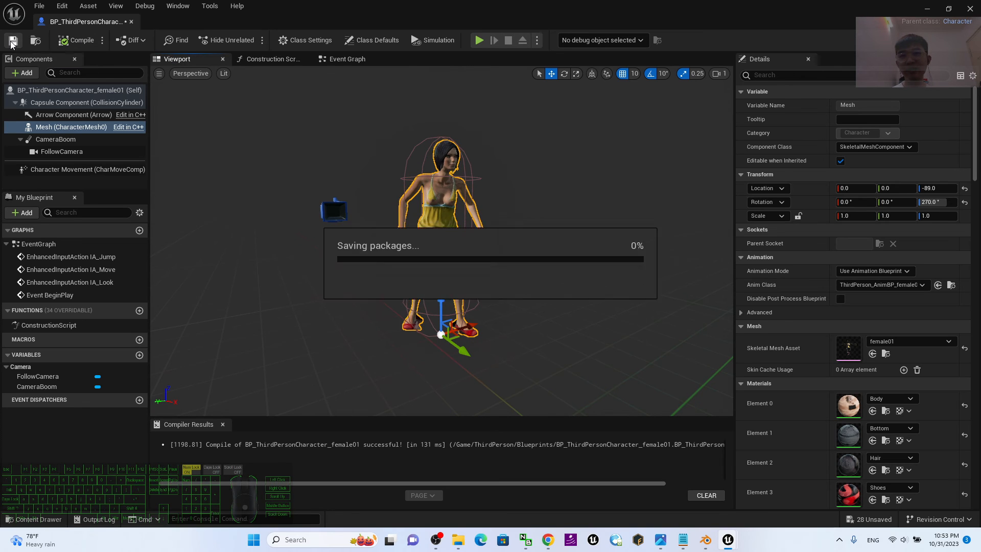
pyautogui.click(970, 10)
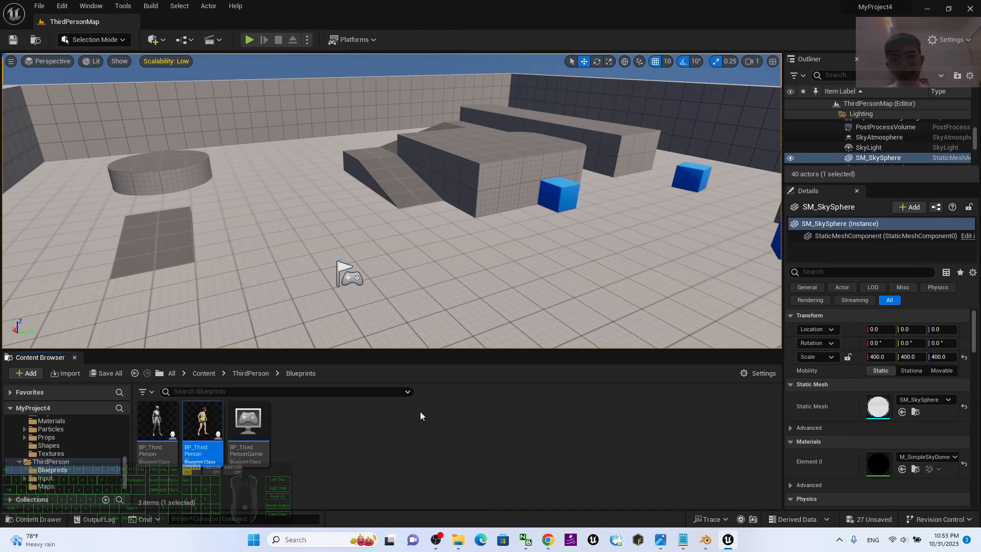
# Set the Default Pawn Class of BP_ThirdPersonGameMode to BP_ThirdPersonCharacter_female01, compile and save the blueprint, and close it.
pyautogui.click(248, 423)
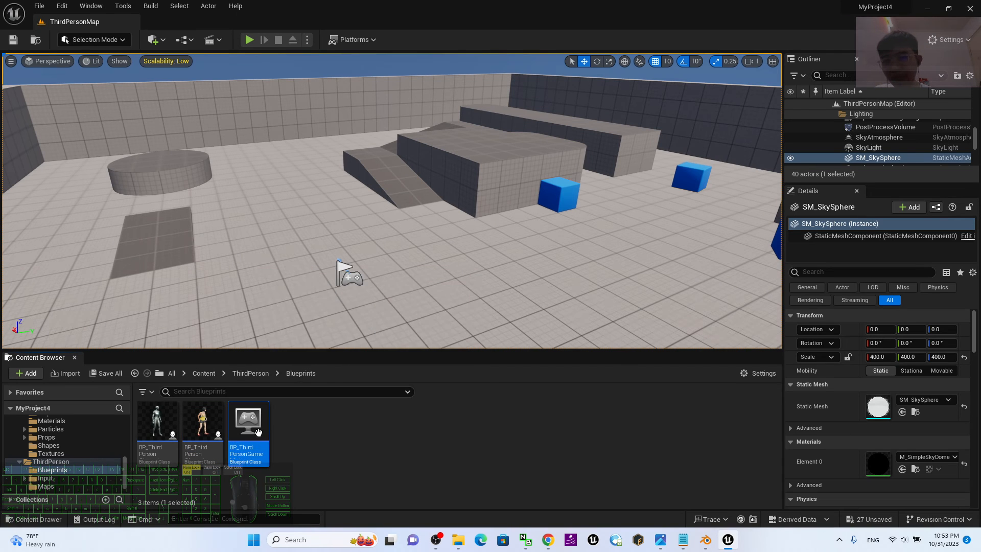
pyautogui.doubleClick(251, 420)
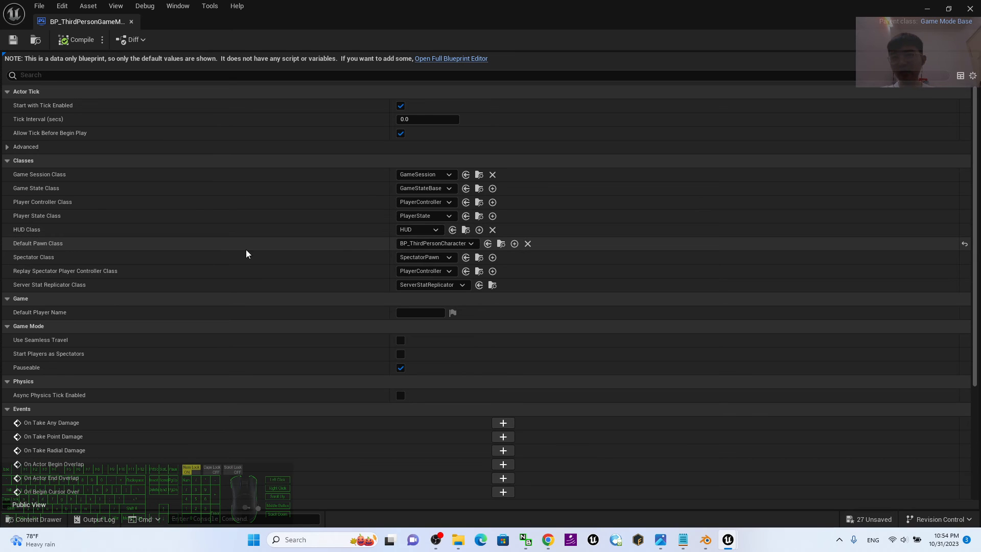
pyautogui.click(411, 243)
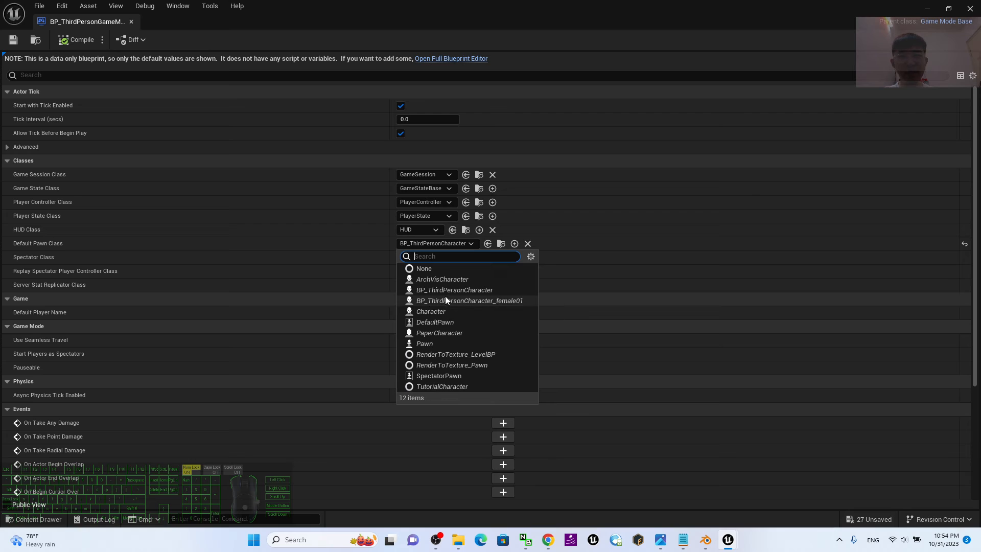
pyautogui.click(514, 300)
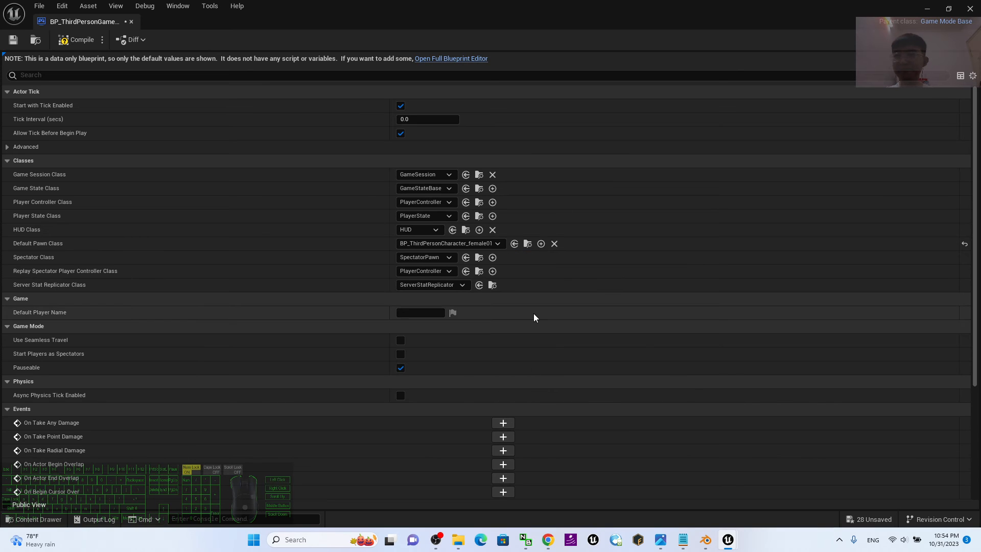
pyautogui.click(79, 42)
pyautogui.click(13, 41)
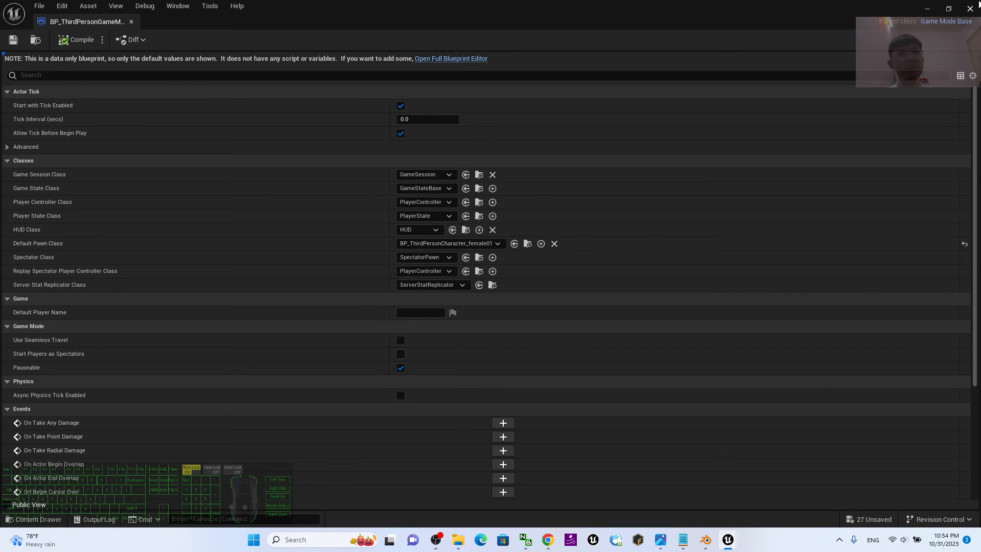
pyautogui.click(972, 10)
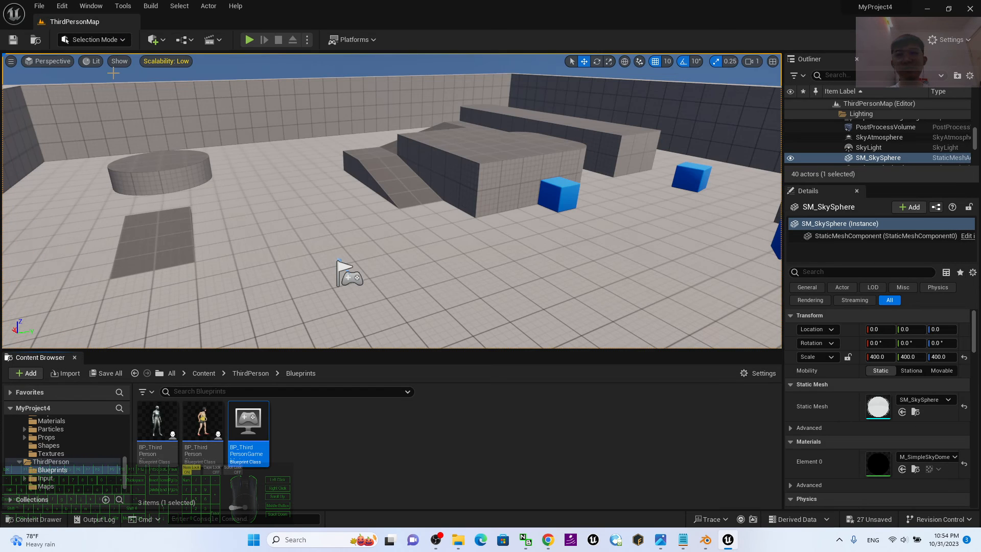
# Play the level, test the female01 avatar's idle, run and jump animations around the ramps and blocks, and stop playing.
pyautogui.click(253, 40)
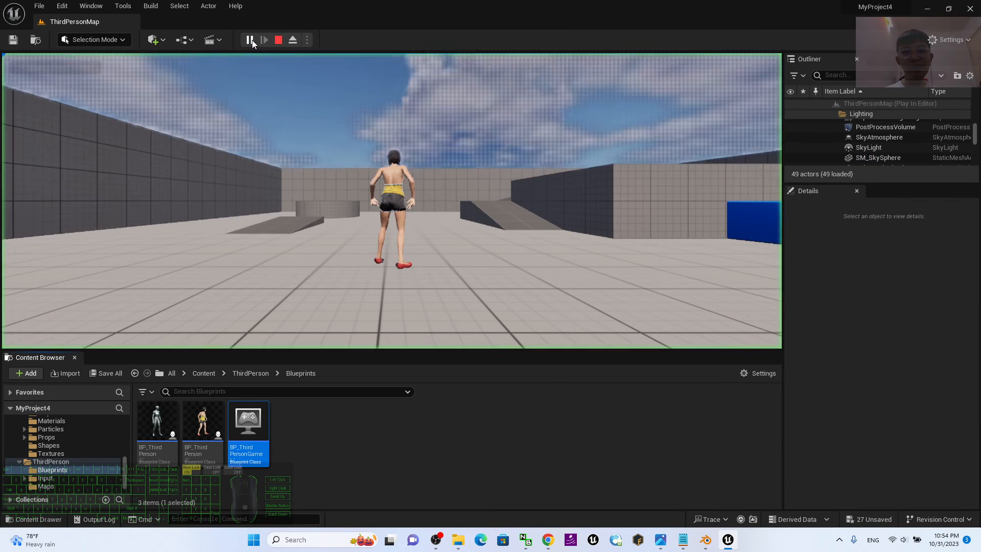
pyautogui.click(448, 225)
pyautogui.press('w')
pyautogui.press('s')
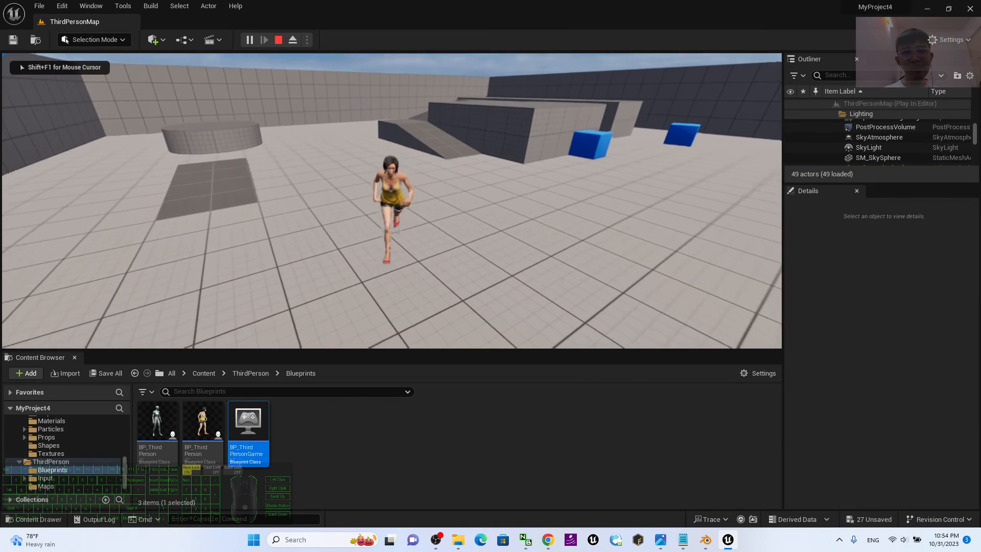
pyautogui.press('w')
pyautogui.press('d')
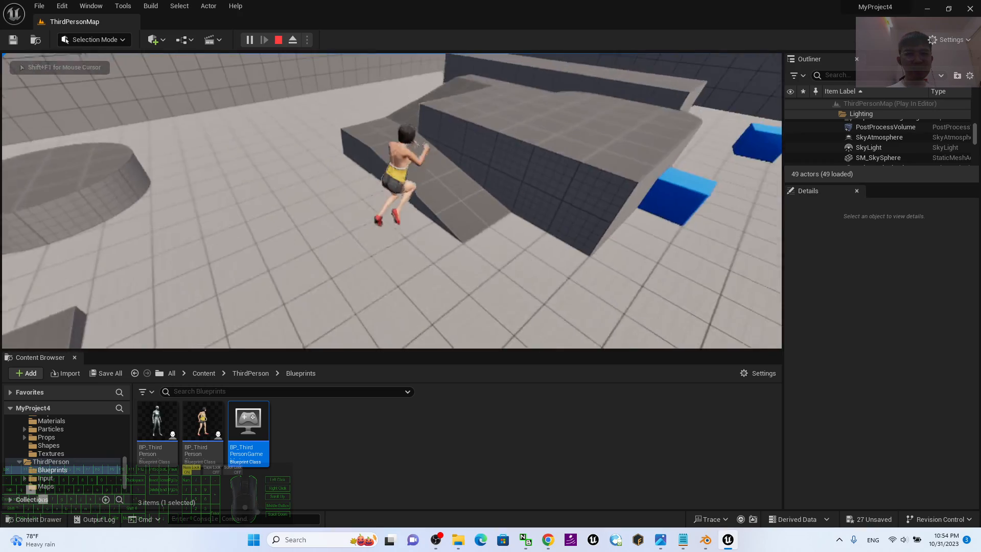
pyautogui.press('d')
pyautogui.press('s')
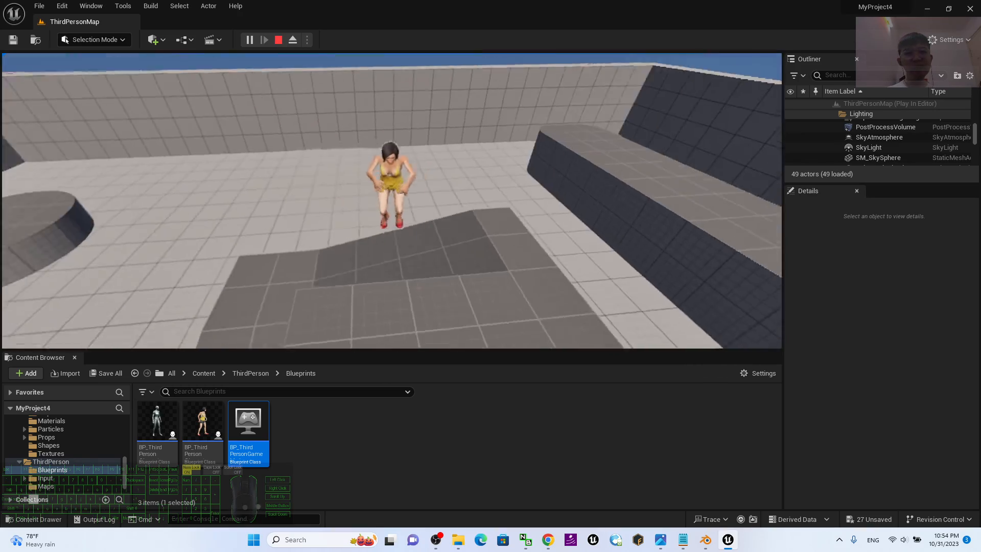
pyautogui.press('w')
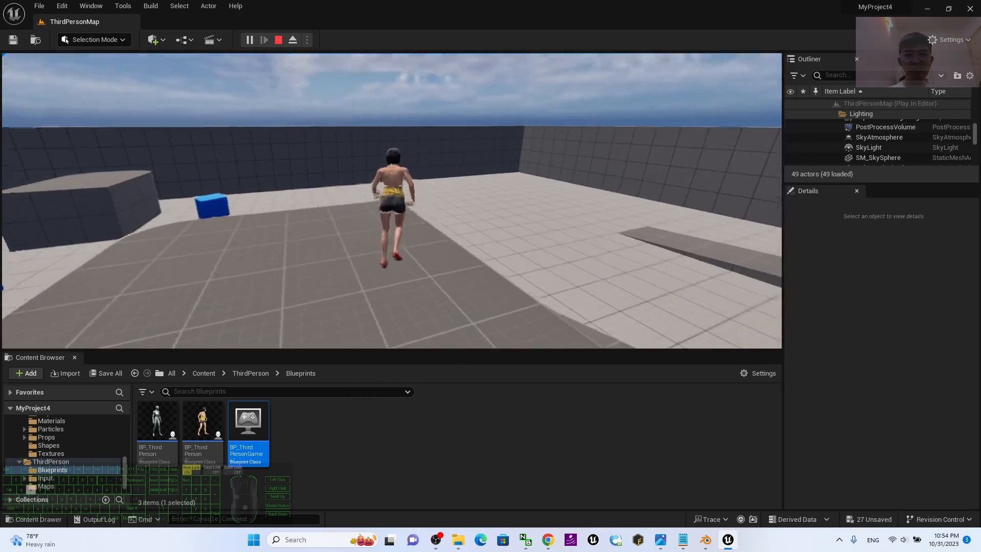
pyautogui.press('d')
pyautogui.press('w')
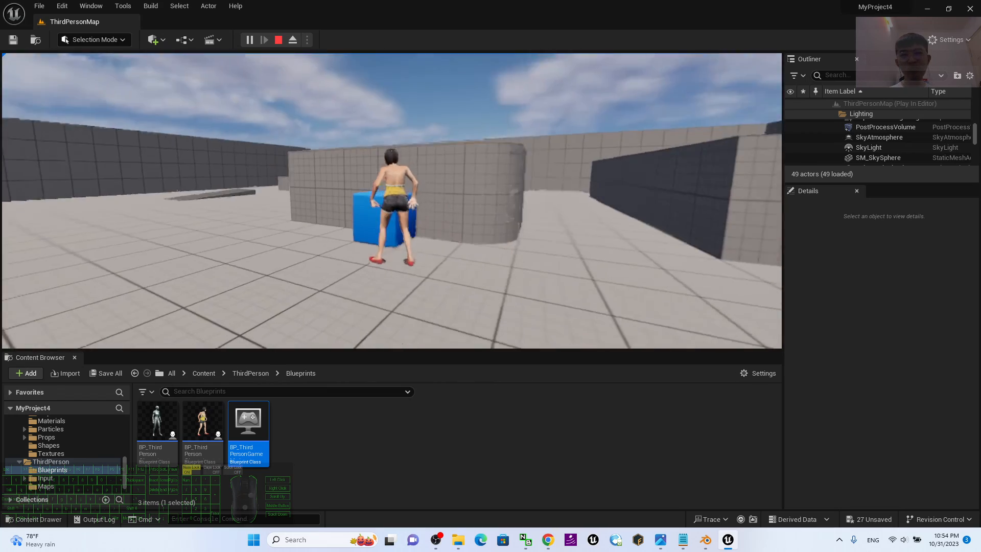
pyautogui.press('space')
pyautogui.press('a')
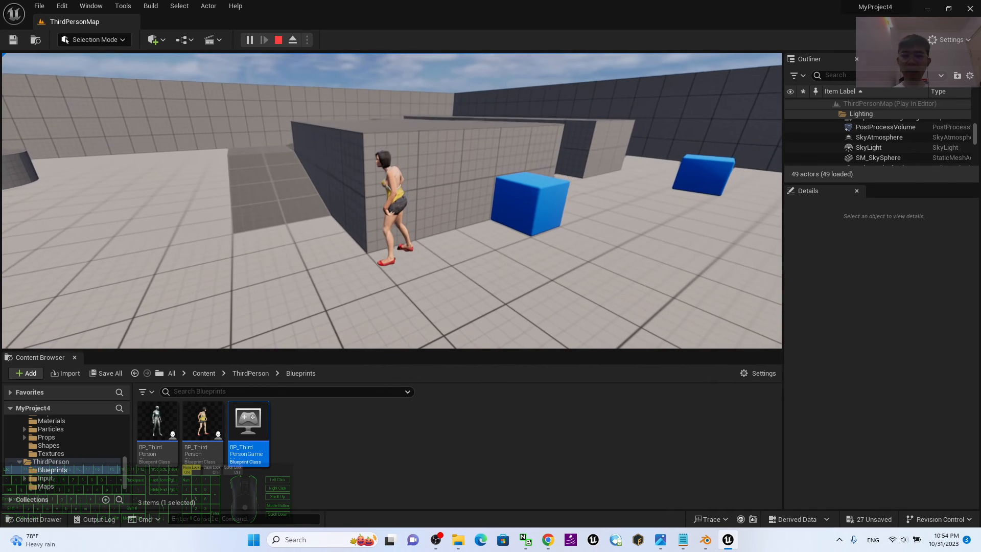
pyautogui.press('Escape')
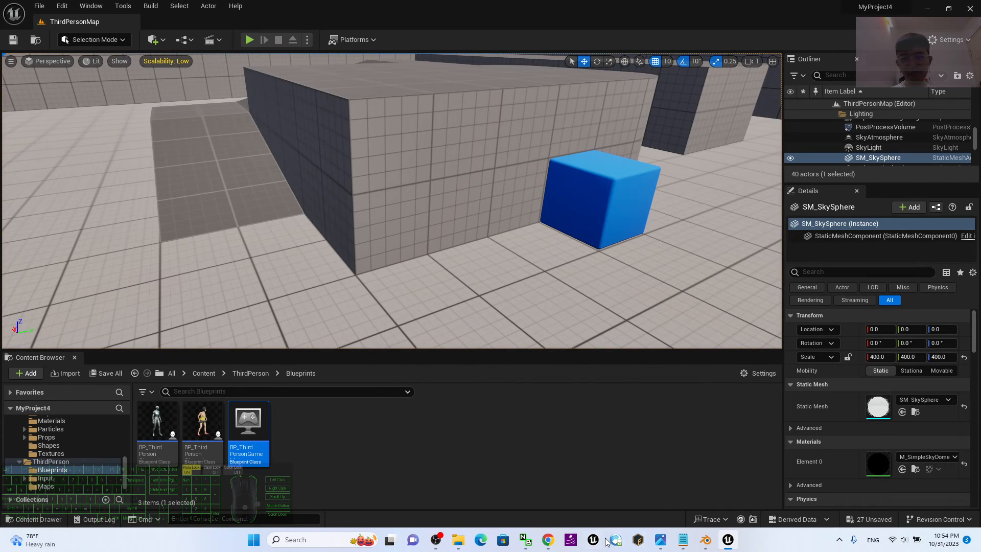
# Look at the cover (2010).jpg image, return to Unreal Editor, and play-test the avatar's running and jumping on the ramp again.
pyautogui.click(657, 536)
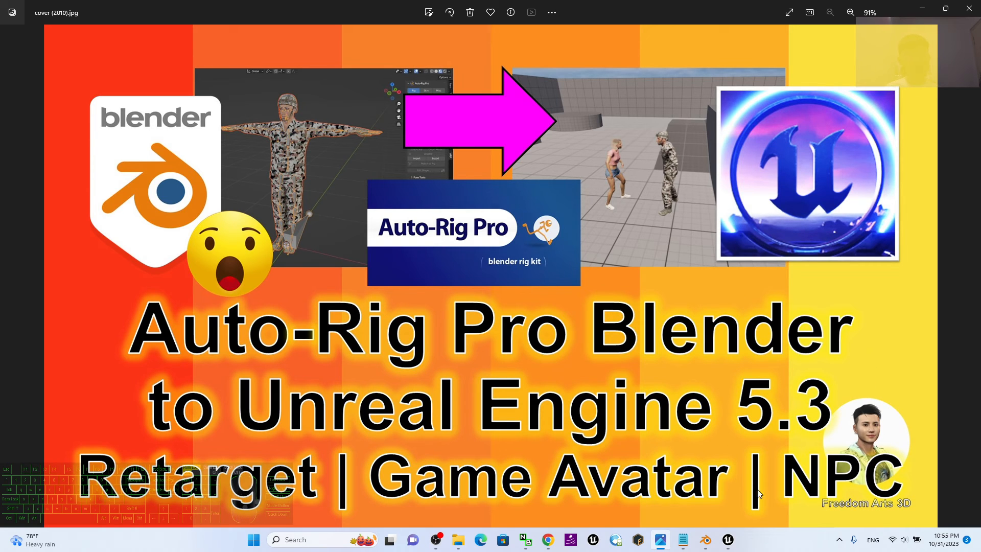
pyautogui.click(735, 540)
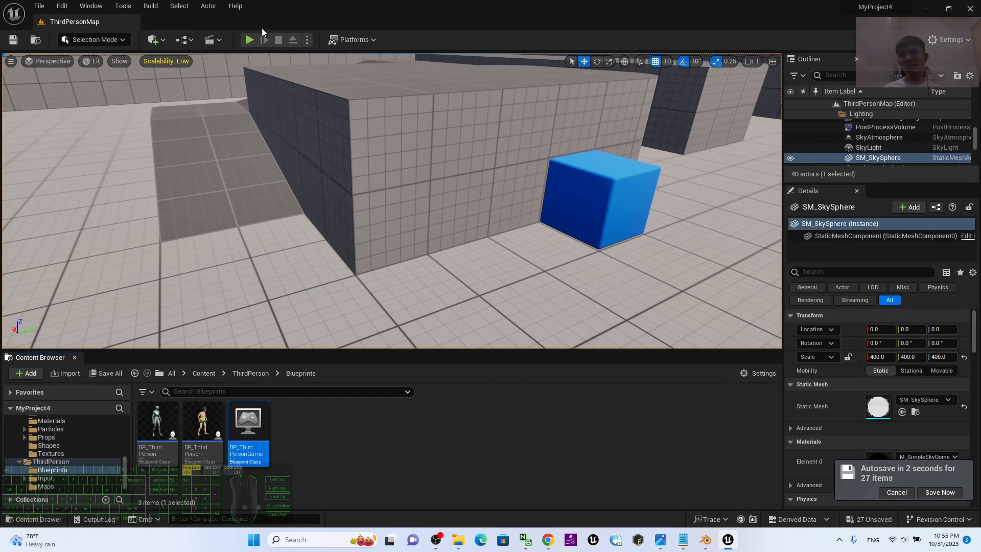
pyautogui.click(249, 42)
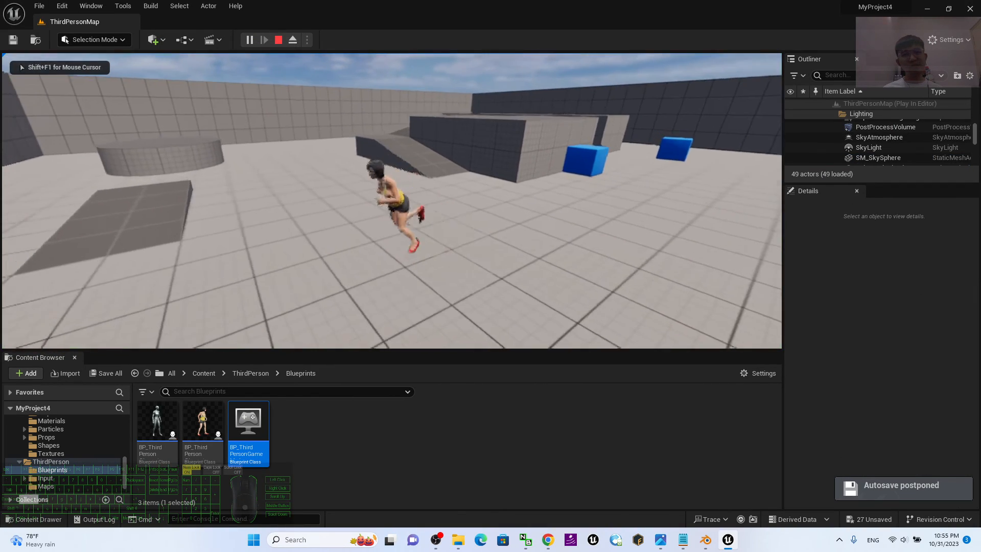
pyautogui.press('w')
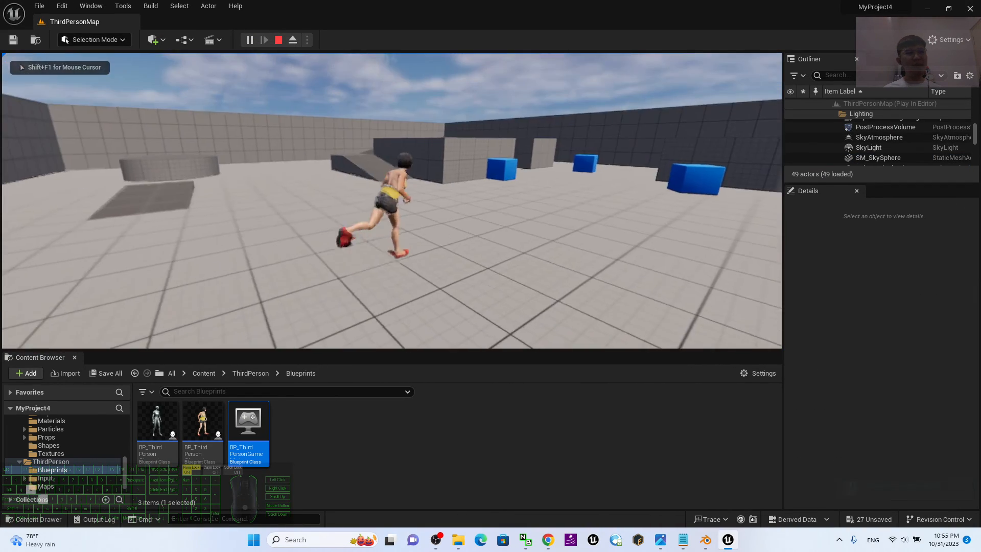
pyautogui.press('space')
pyautogui.press('space')
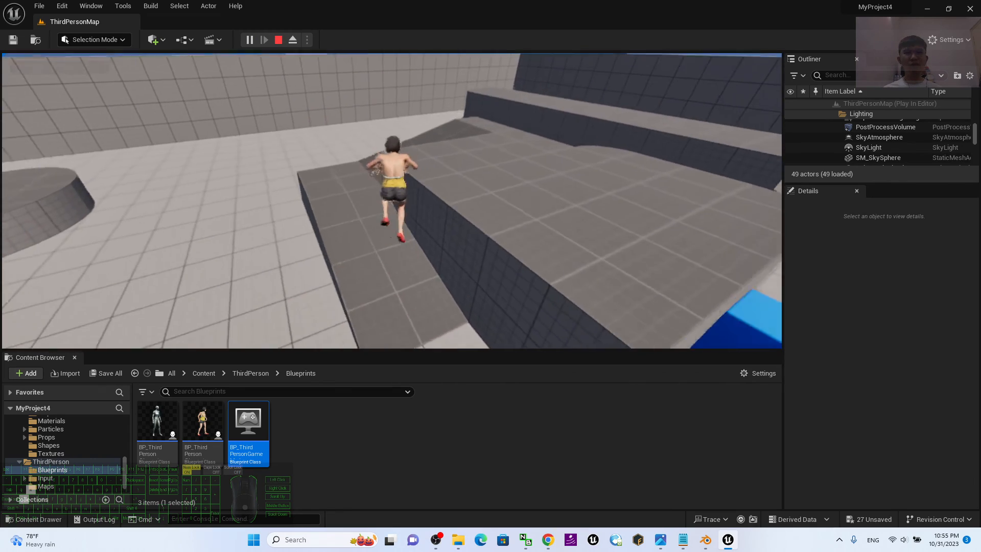
pyautogui.press('a')
pyautogui.press('s')
pyautogui.press('w')
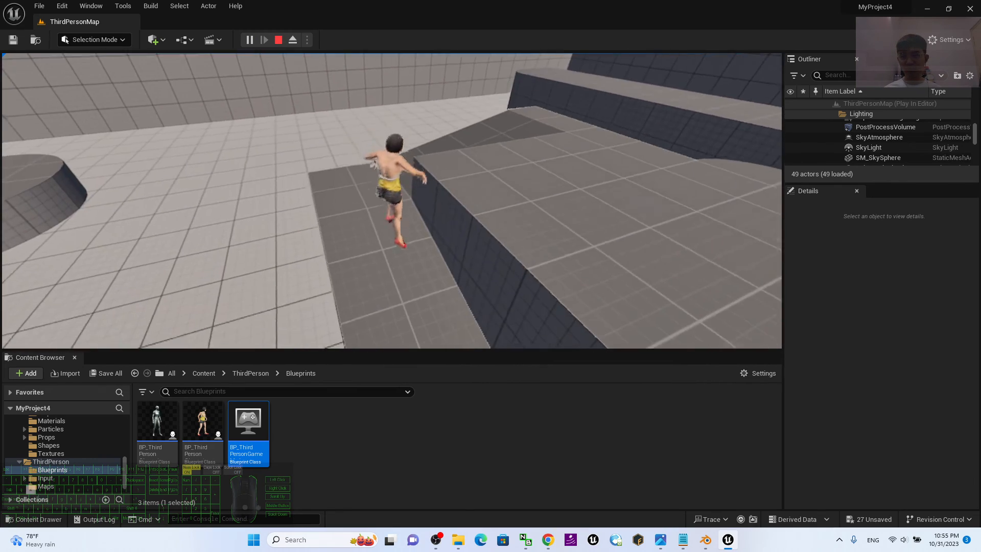
pyautogui.press('Escape')
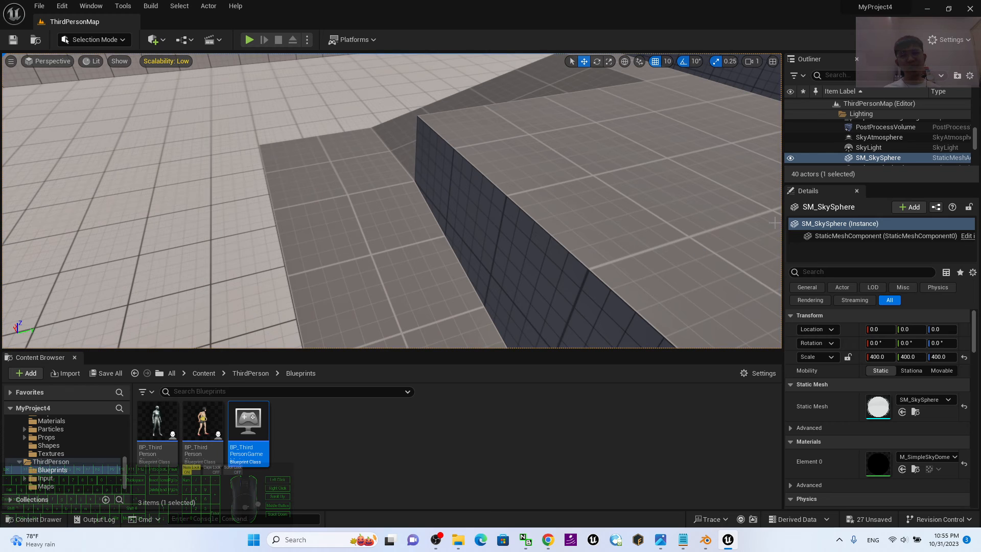
pyautogui.rightClick(204, 420)
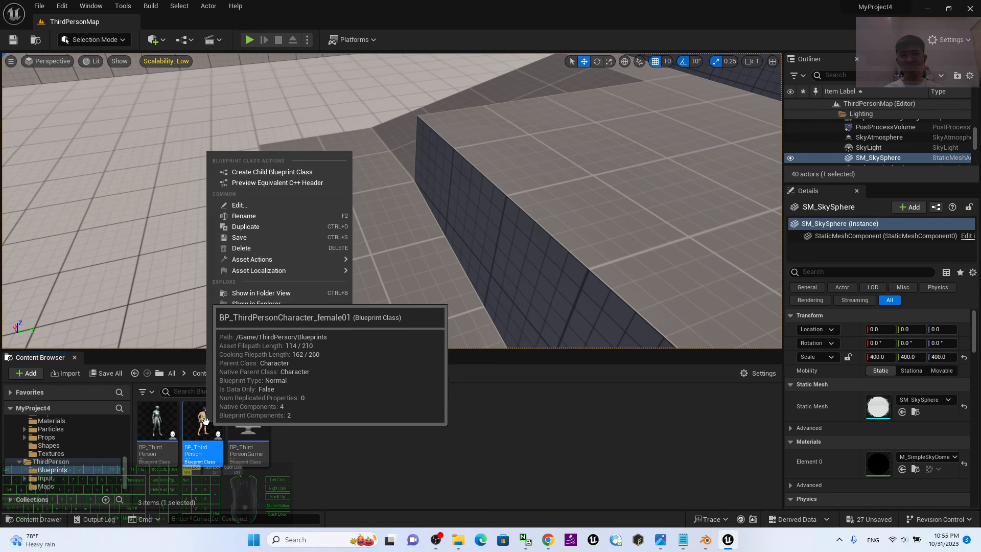
pyautogui.click(269, 215)
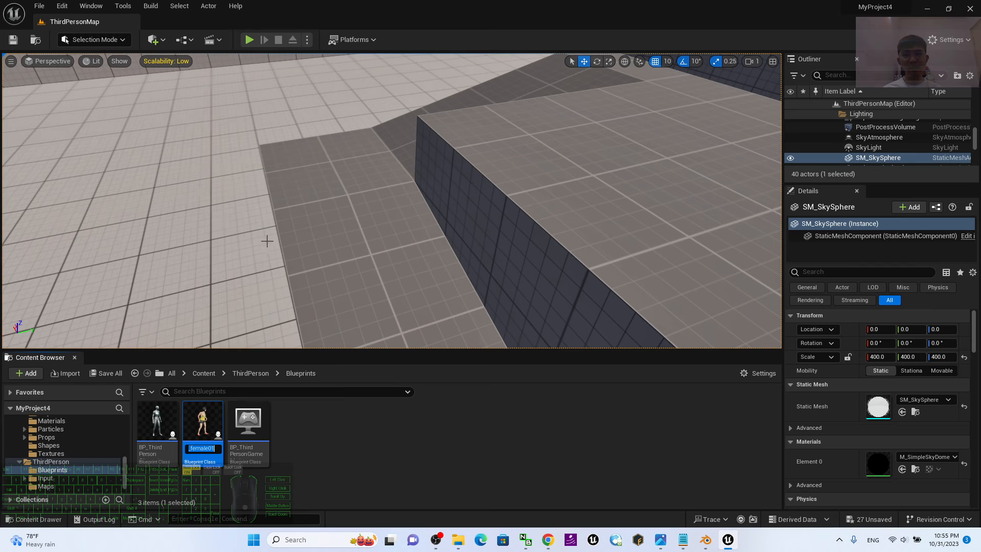
pyautogui.click(215, 446)
# Duplicate the BP_ThirdPersonCharacter_female01 blueprint and name the copy BP_ThirdPersonCharacter_female01_NPC.
pyautogui.rightClick(210, 414)
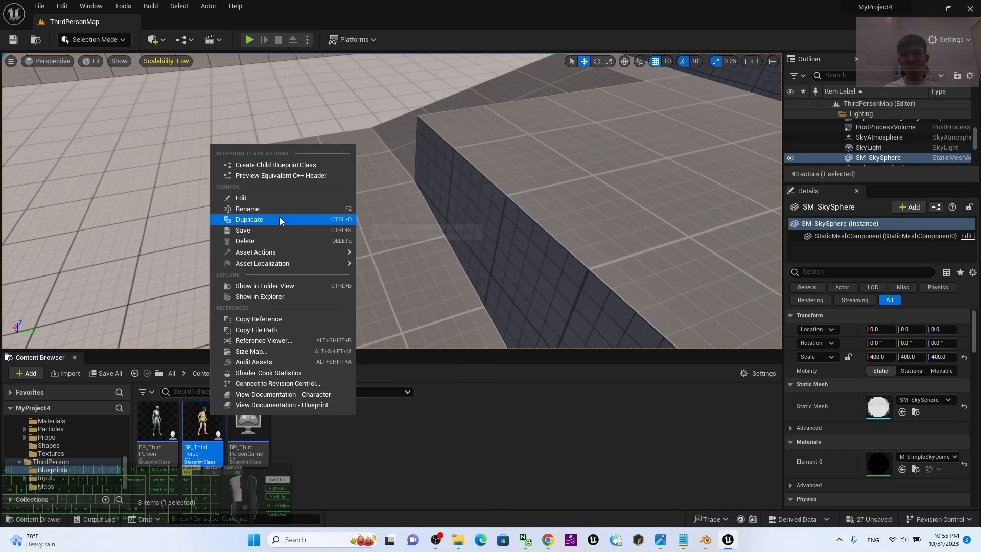
pyautogui.click(280, 218)
pyautogui.moveTo(257, 450); pyautogui.dragTo(269, 450)
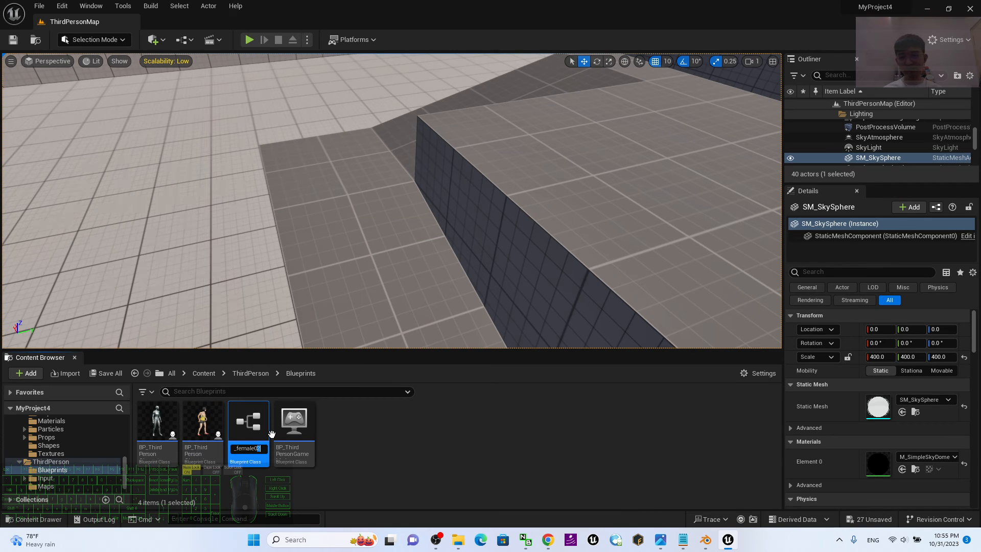
pyautogui.write('1')
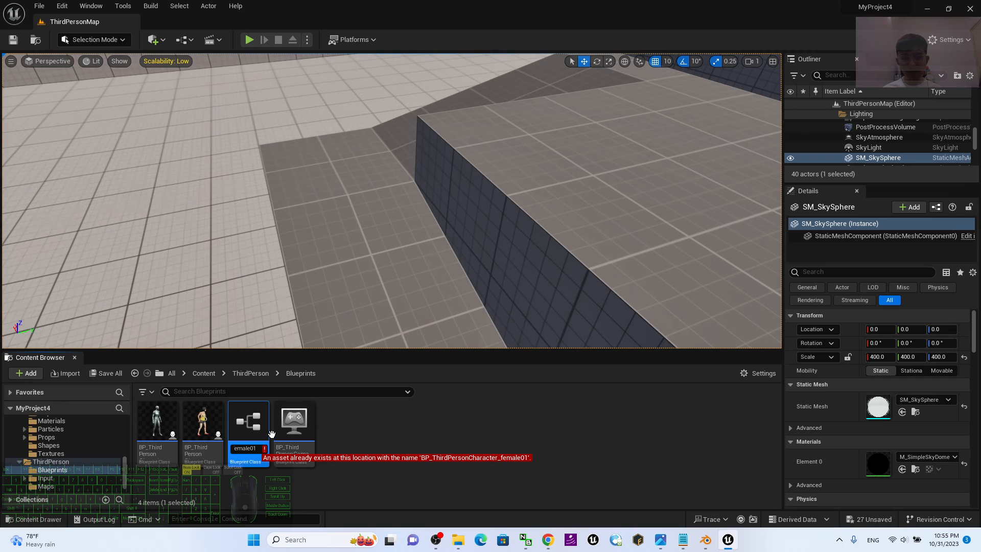
pyautogui.write('_')
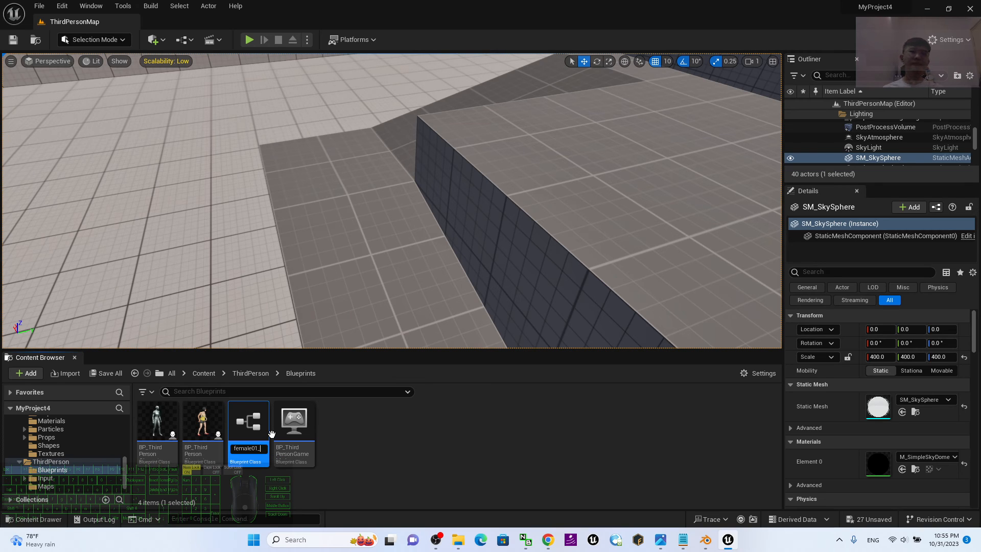
pyautogui.write('N')
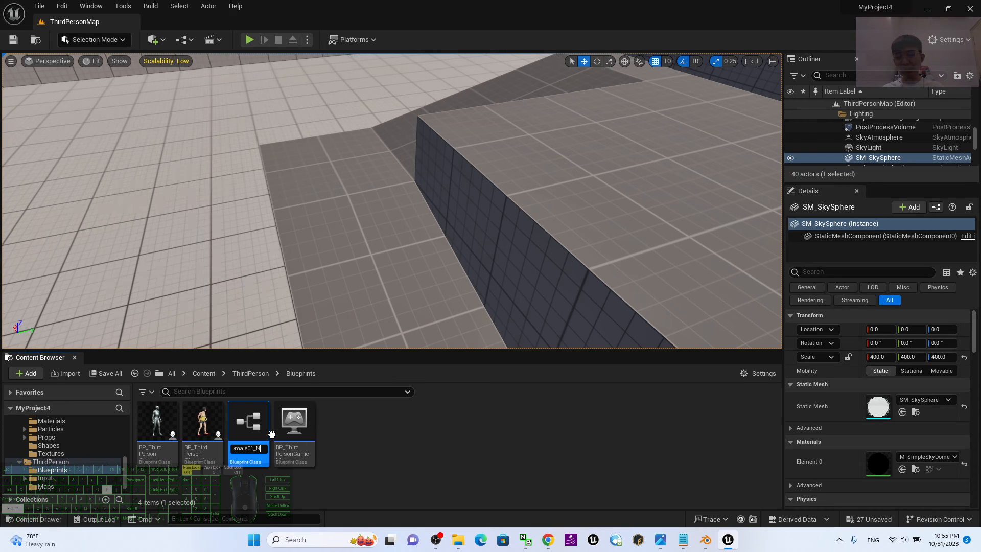
pyautogui.write('PC')
pyautogui.press('Return')
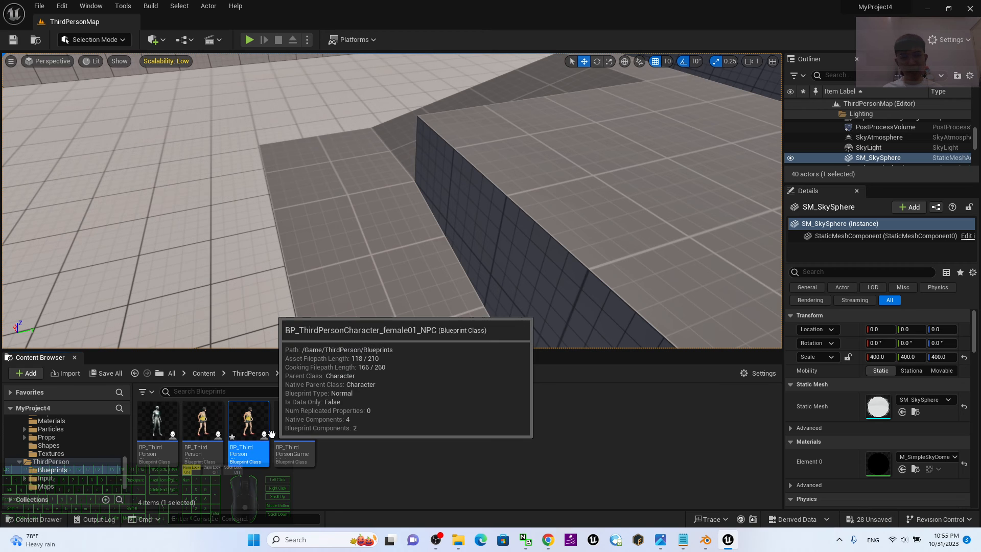
# Open BP_ThirdPersonCharacter_female01_NPC, examine the camera, movement and jump input nodes in its Event Graph, and close the blueprint editor.
pyautogui.doubleClick(270, 433)
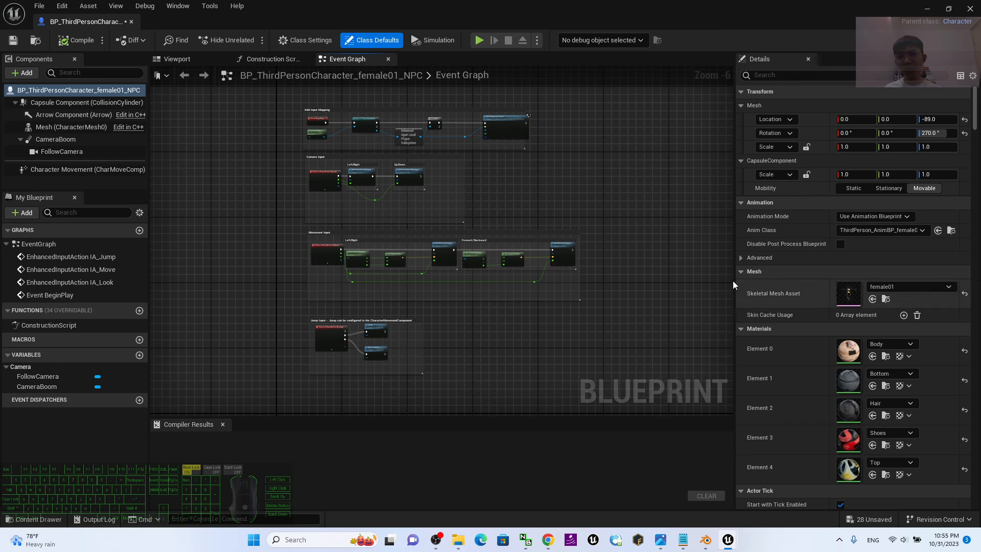
pyautogui.click(266, 177)
pyautogui.scroll(6, 619, 186)
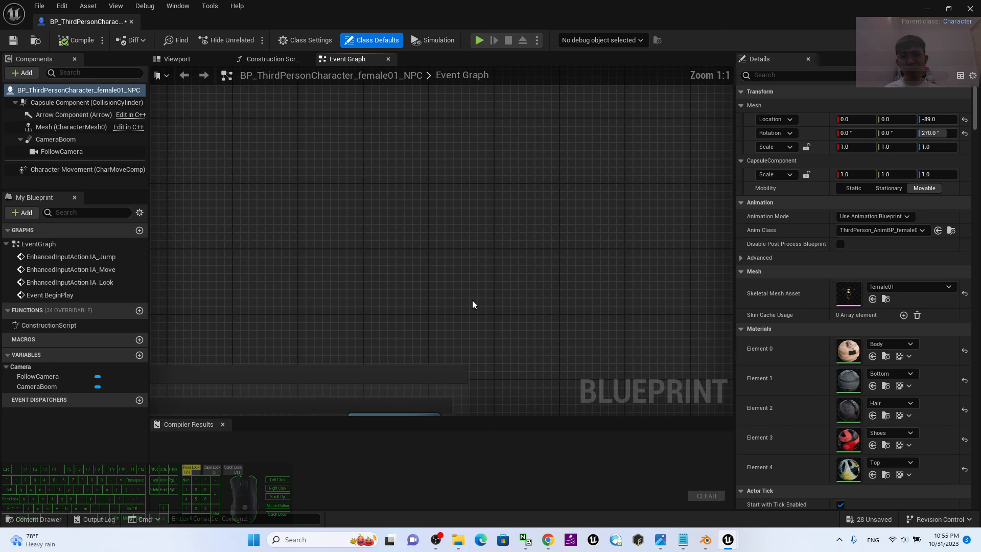
pyautogui.scroll(-5, 472, 300)
pyautogui.click(486, 240)
pyautogui.moveTo(449, 262); pyautogui.dragTo(565, 143)
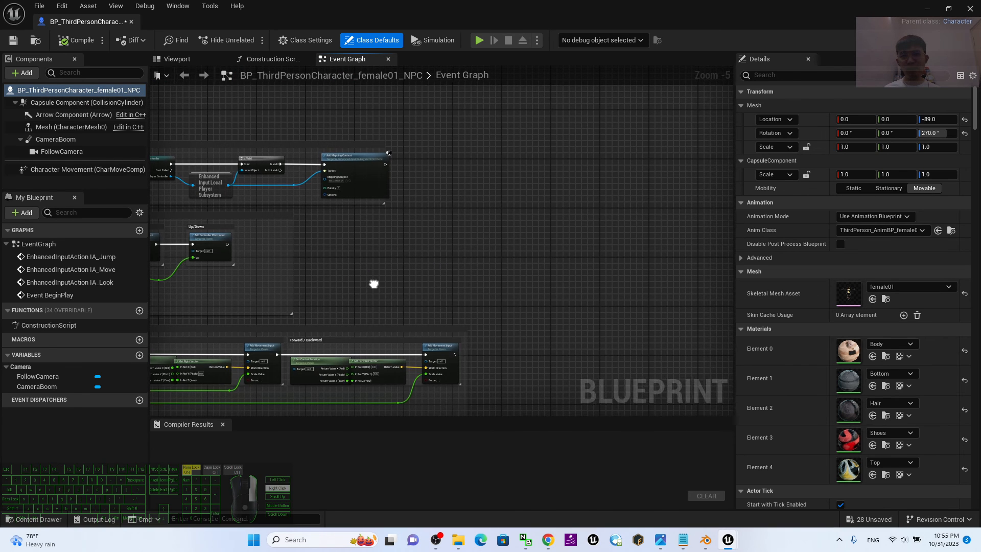
pyautogui.moveTo(373, 282); pyautogui.dragTo(529, 186, button='right')
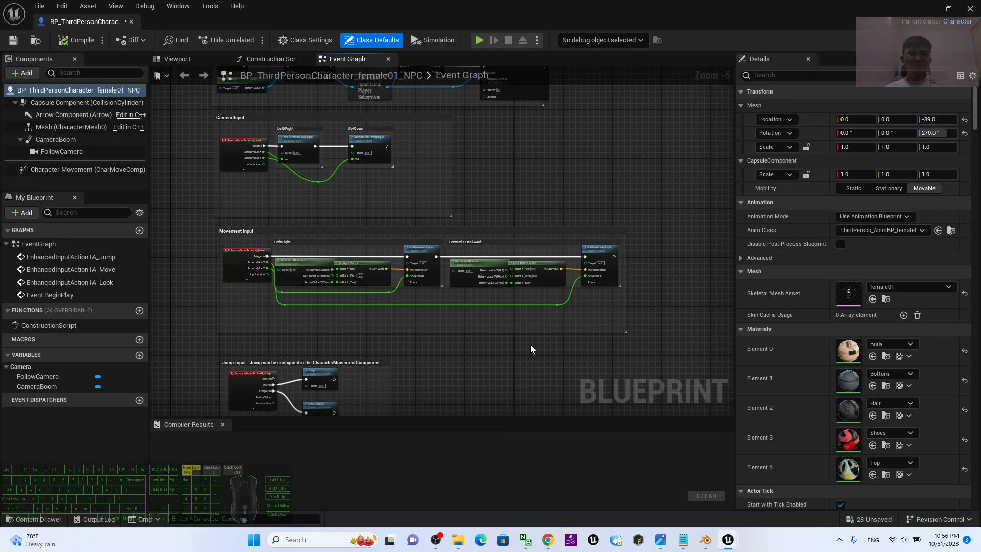
pyautogui.click(971, 6)
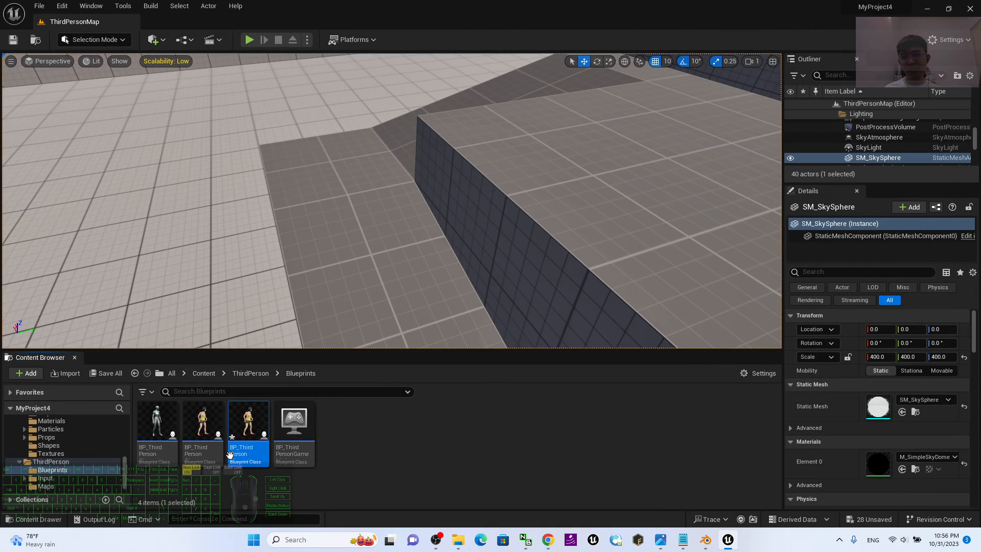
# Place a BP_ThirdPersonCharacter_female01_NPC in the level on the floor between the blue cubes, at about X 780, Y 2250, Z 90.
pyautogui.scroll(-6, 473, 258)
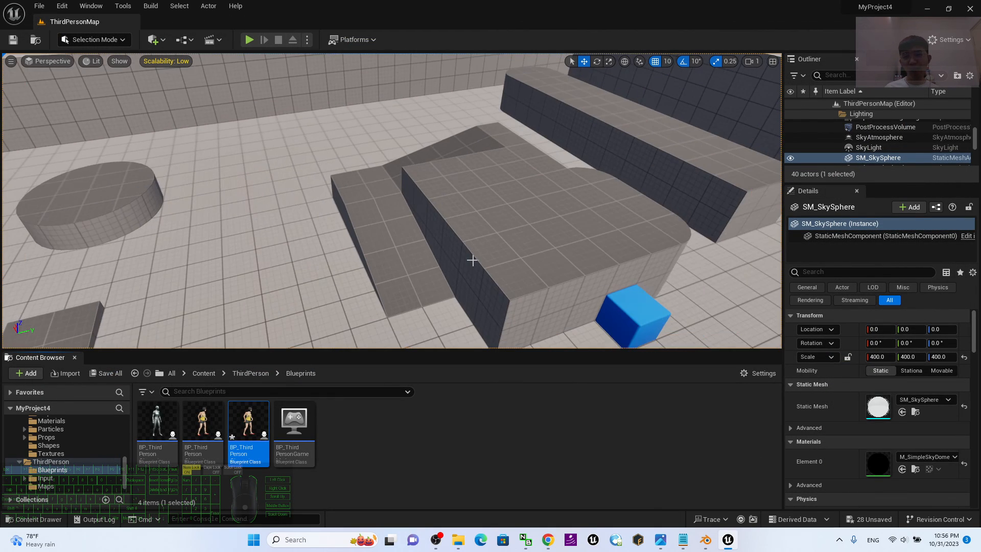
pyautogui.moveTo(474, 258); pyautogui.dragTo(570, 223, button='right')
pyautogui.press('a')
pyautogui.press('w')
pyautogui.press('w')
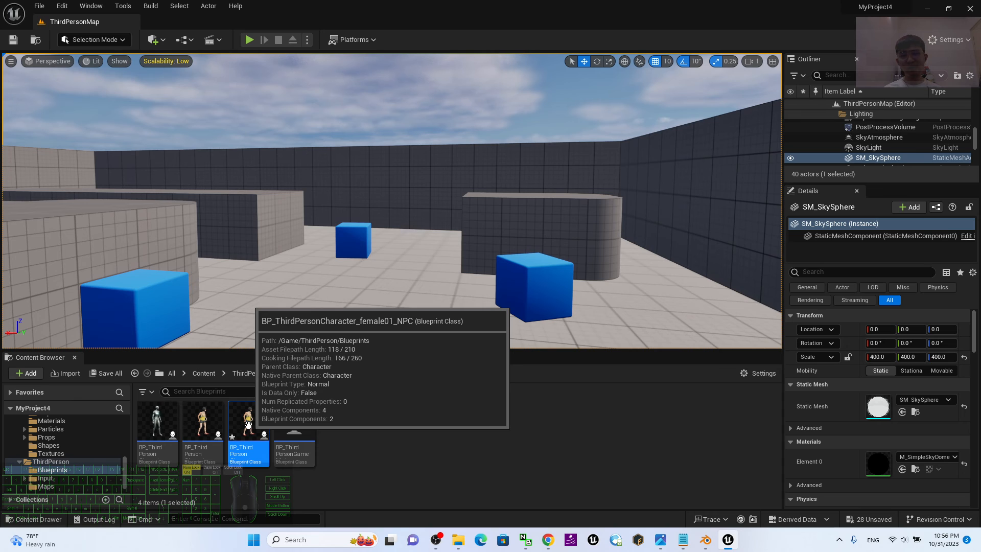
pyautogui.moveTo(248, 423); pyautogui.dragTo(406, 306)
pyautogui.scroll(-3, 422, 278)
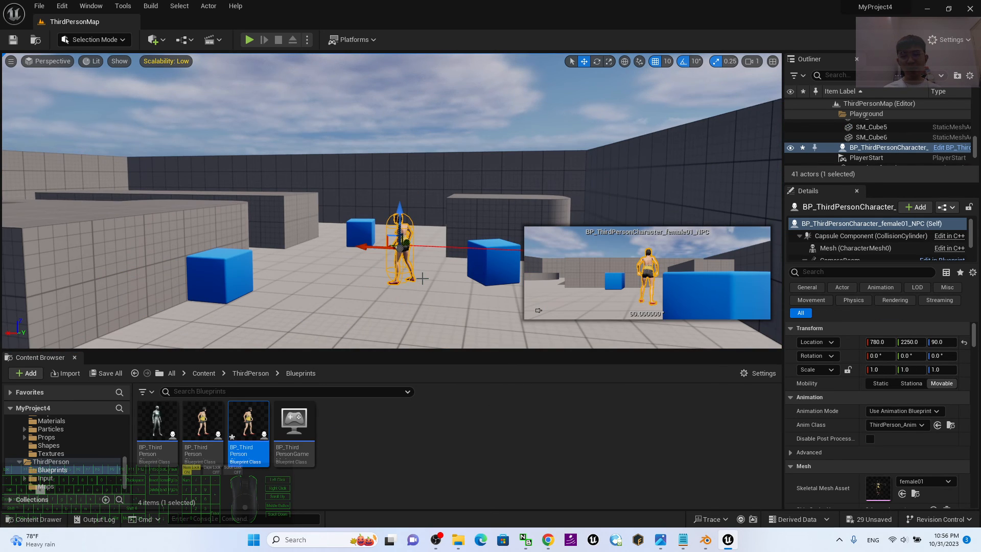
# Rotate the placed NPC character about its vertical axis to about -80°.
pyautogui.press('e')
pyautogui.moveTo(421, 260); pyautogui.dragTo(414, 261)
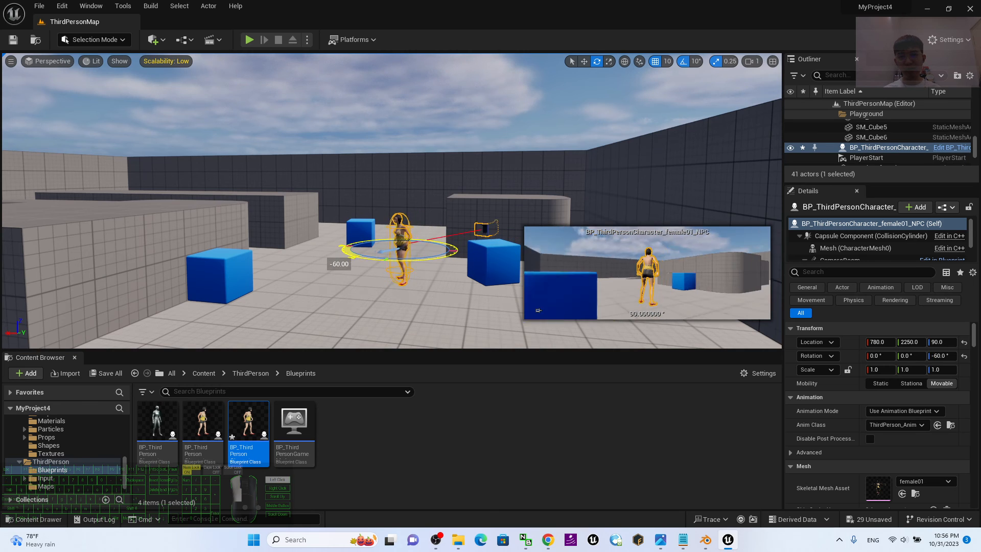
pyautogui.moveTo(548, 263); pyautogui.dragTo(548, 264)
pyautogui.scroll(-3, 383, 244)
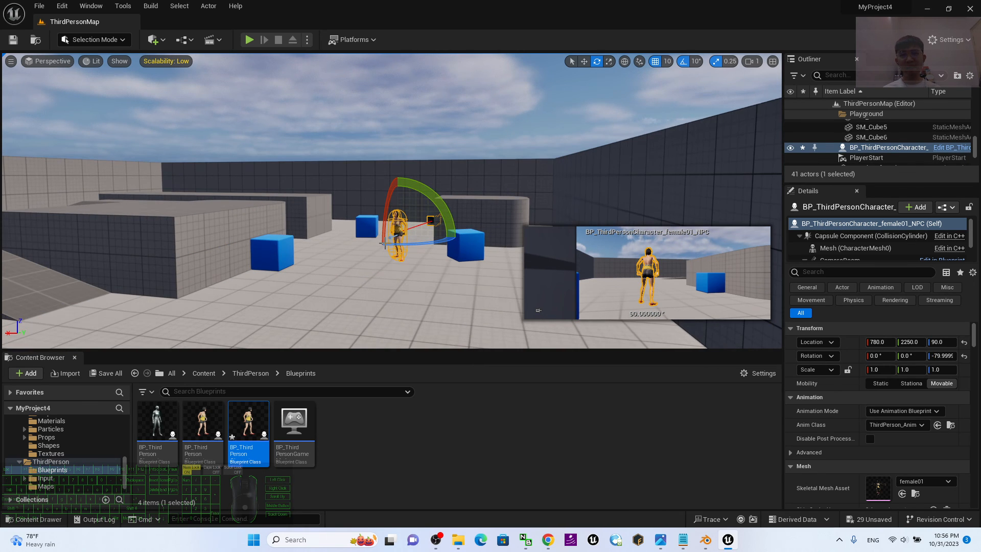
# Play-test the level, running the avatar around the NPC and jumping it onto the rounded grey block, and end the session.
pyautogui.click(249, 39)
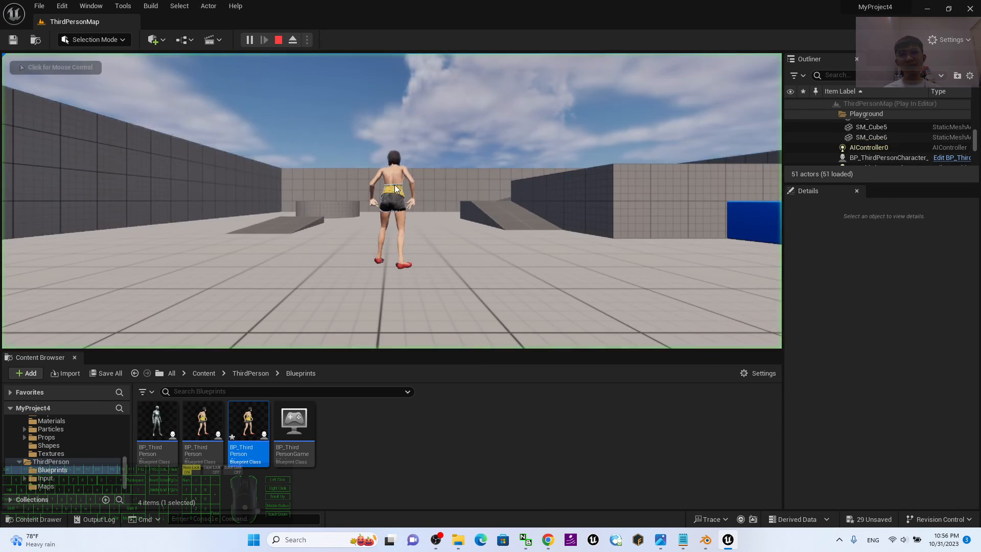
pyautogui.press('w')
pyautogui.press('d')
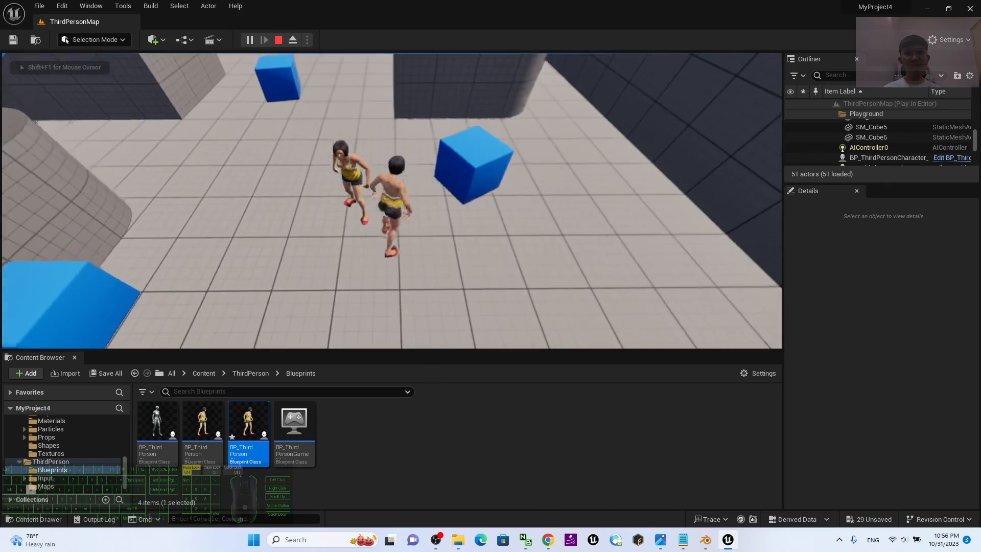
pyautogui.press('s')
pyautogui.press('w')
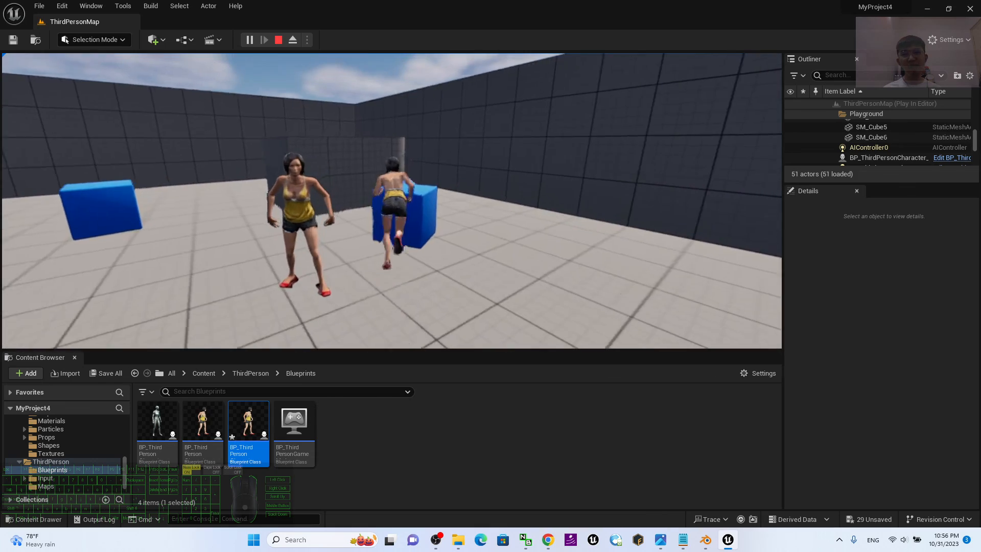
pyautogui.press('s')
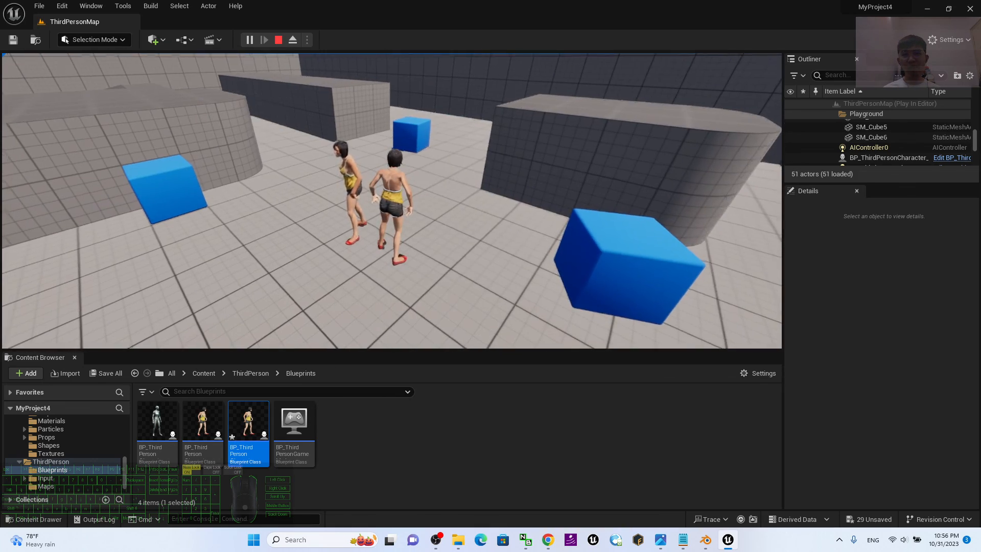
pyautogui.press('w')
pyautogui.press('space')
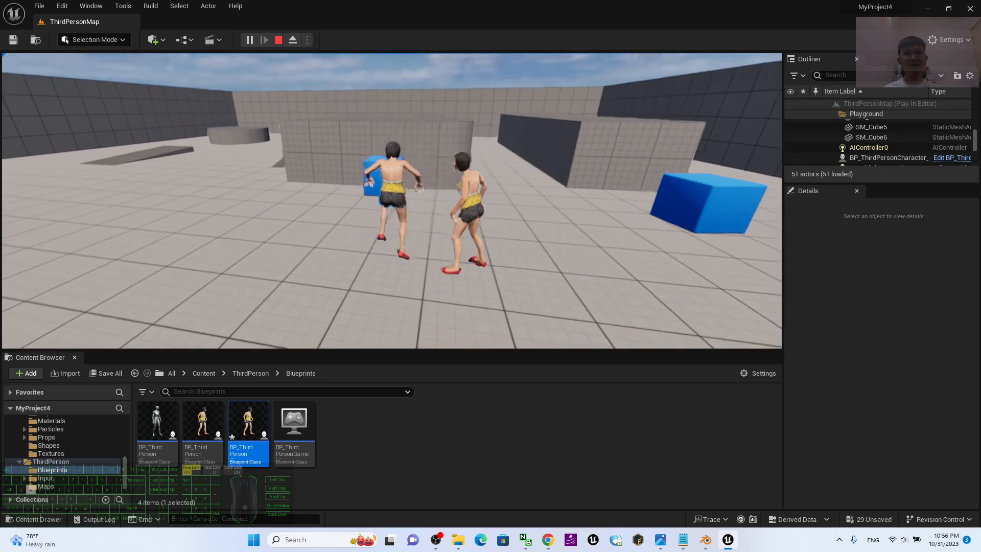
pyautogui.press('space')
pyautogui.press('w')
pyautogui.press('space')
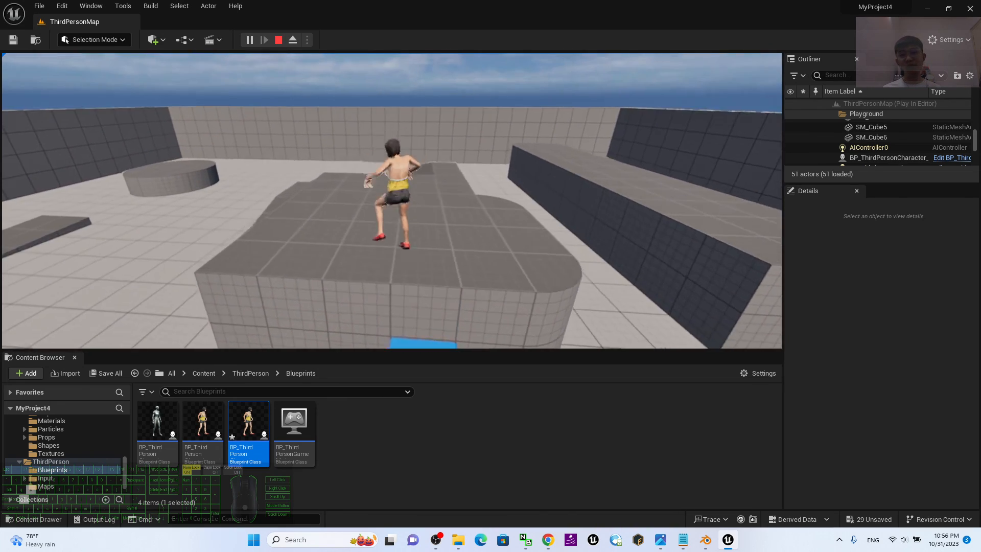
pyautogui.press('Escape')
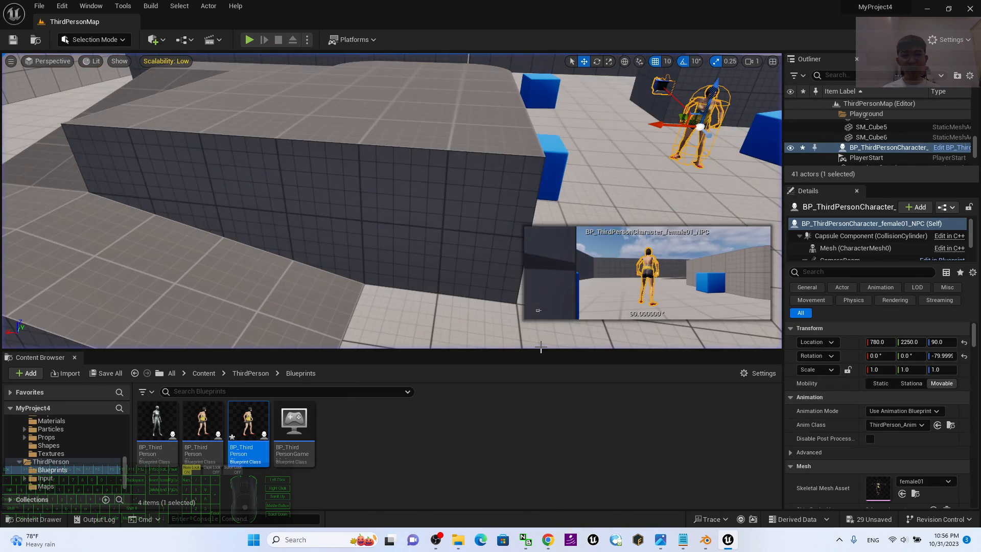
# Switch to Photos to view cover (2010).jpg and return to the Unreal editor.
pyautogui.click(664, 541)
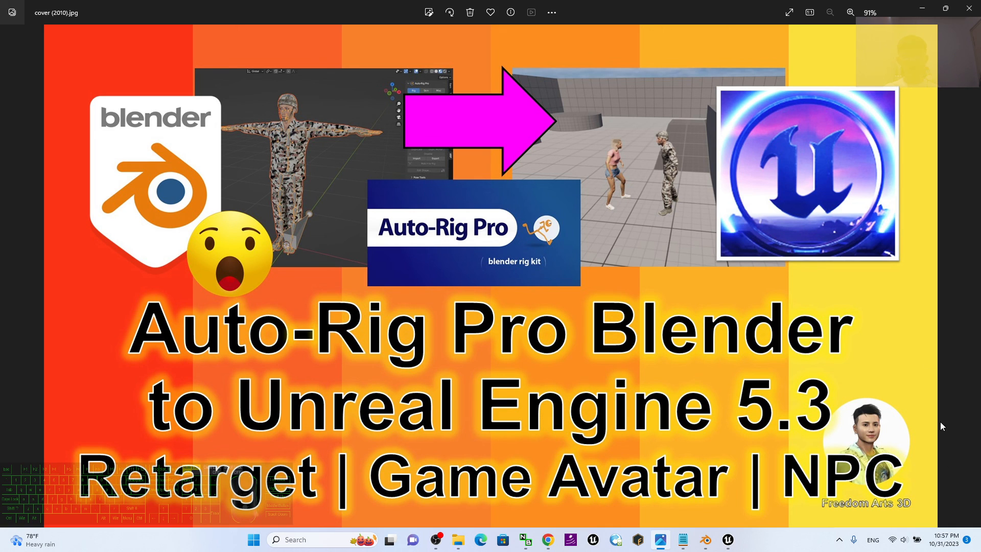
pyautogui.click(728, 539)
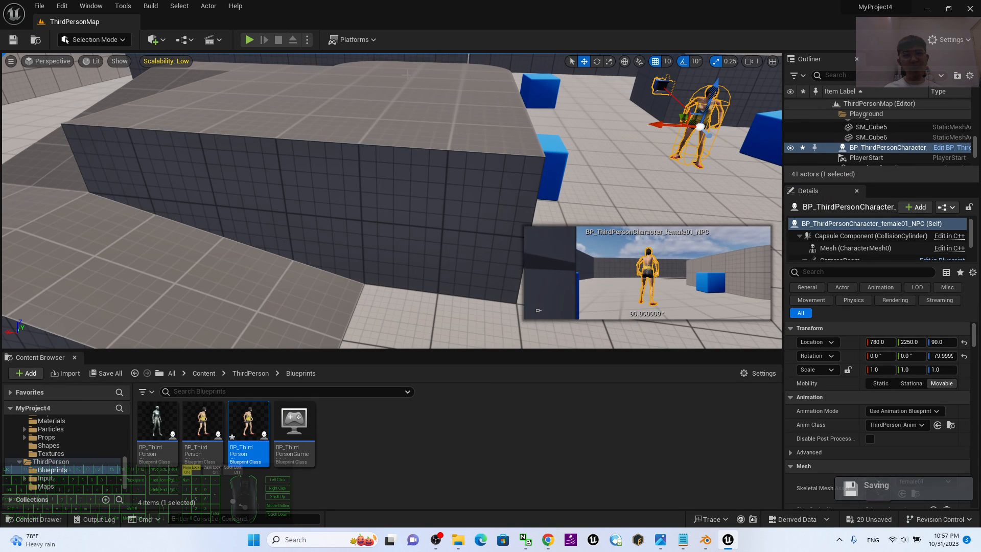
# Play the level again and test the avatar's running and jumping across the ramp and raised grey platforms.
pyautogui.click(249, 39)
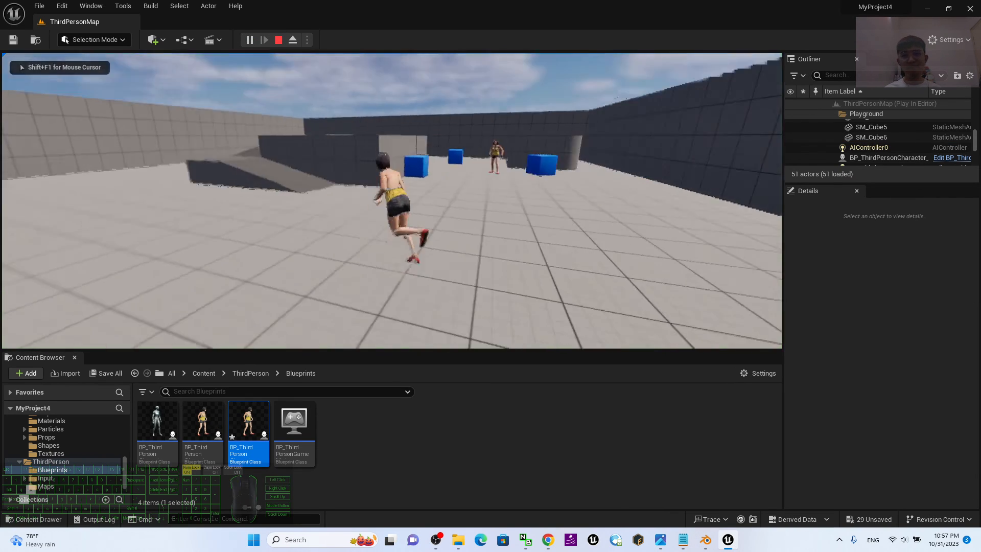
pyautogui.press('w')
pyautogui.press('space')
pyautogui.press('space')
pyautogui.press('d')
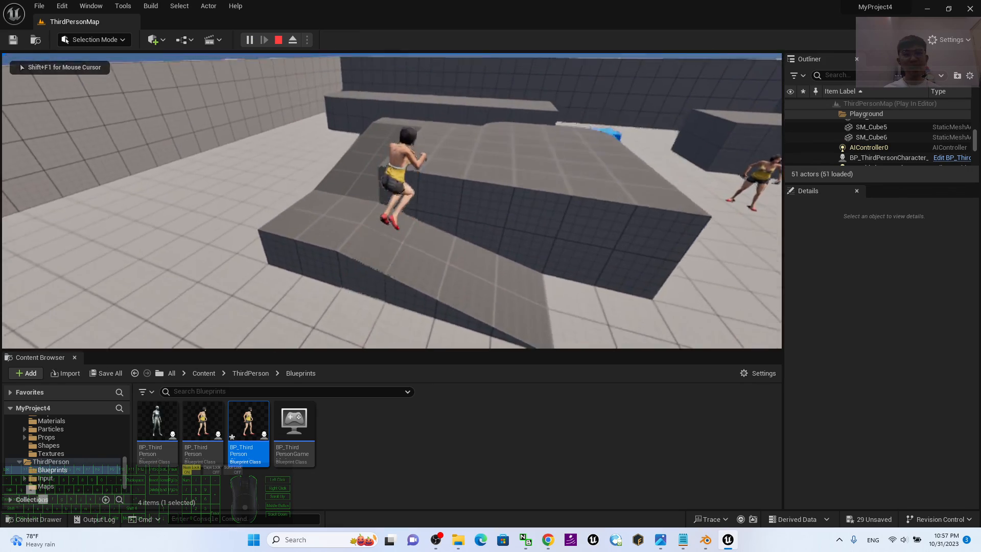
pyautogui.press('space')
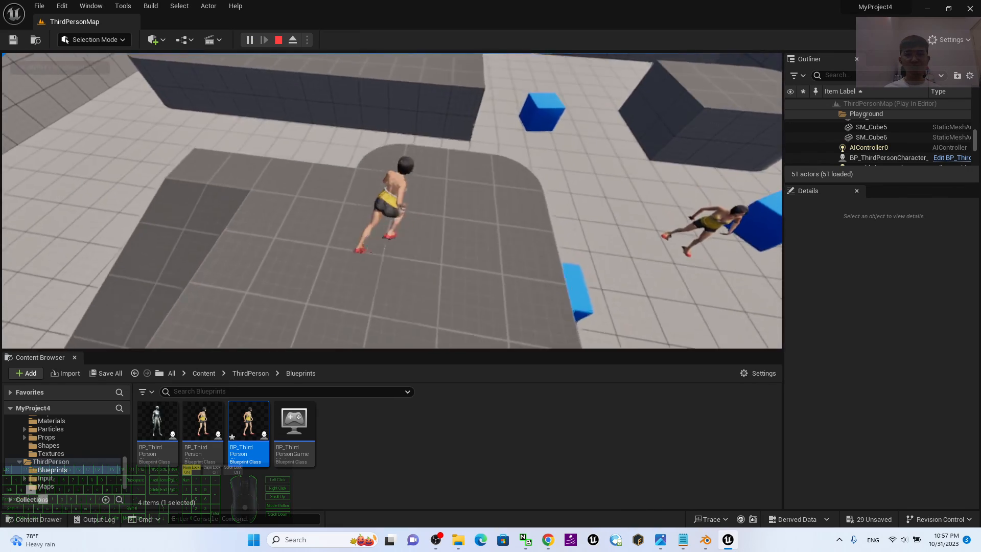
pyautogui.press('a')
pyautogui.press('space')
pyautogui.press('w')
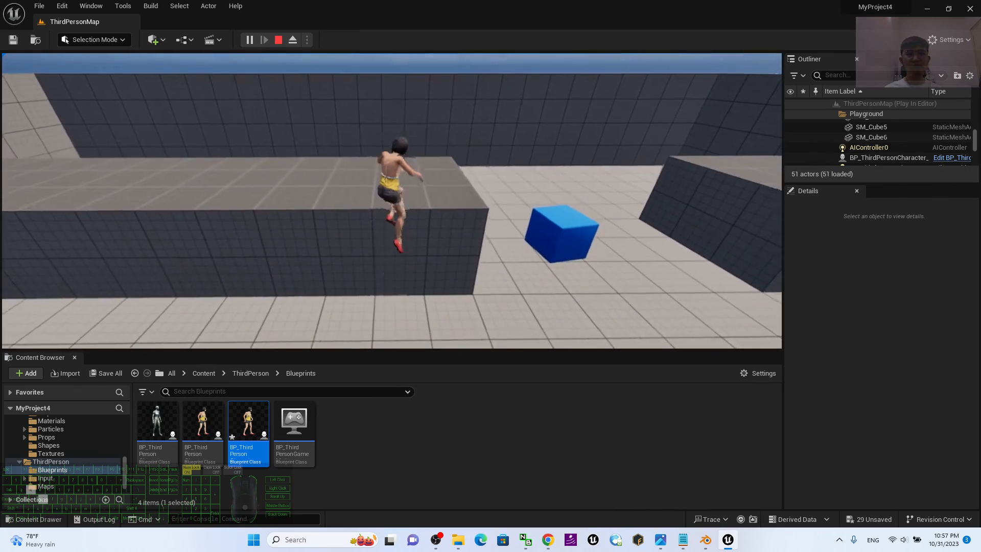
# Run the avatar down from the platforms, past the blue cubes and up to the NPC, and end the play session.
pyautogui.press('d')
pyautogui.press('w')
pyautogui.press('a')
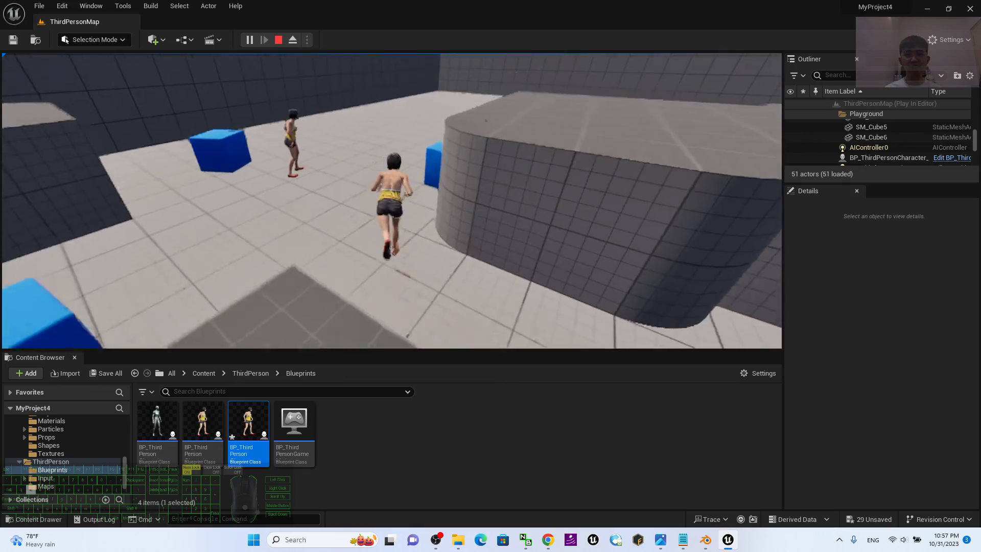
pyautogui.press('d')
pyautogui.press('w')
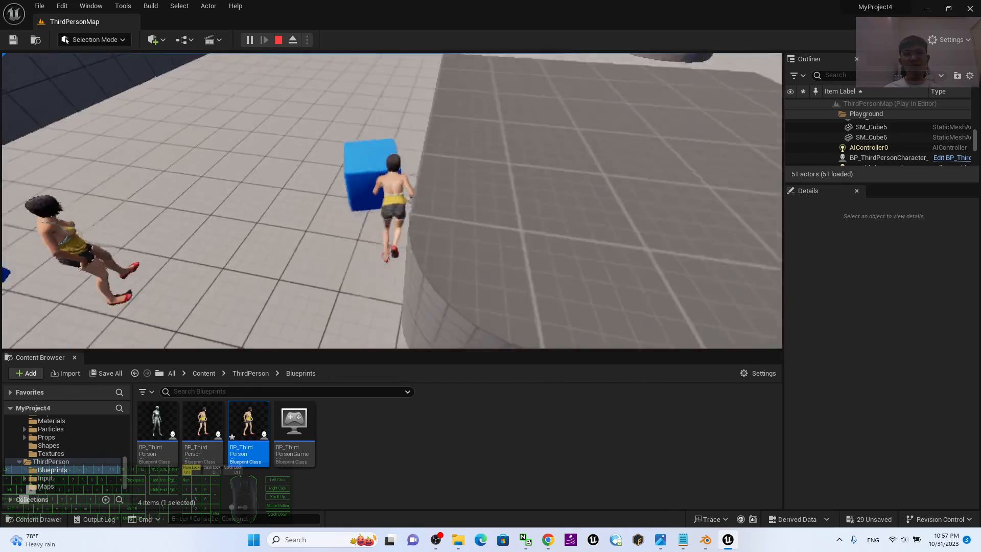
pyautogui.press('w')
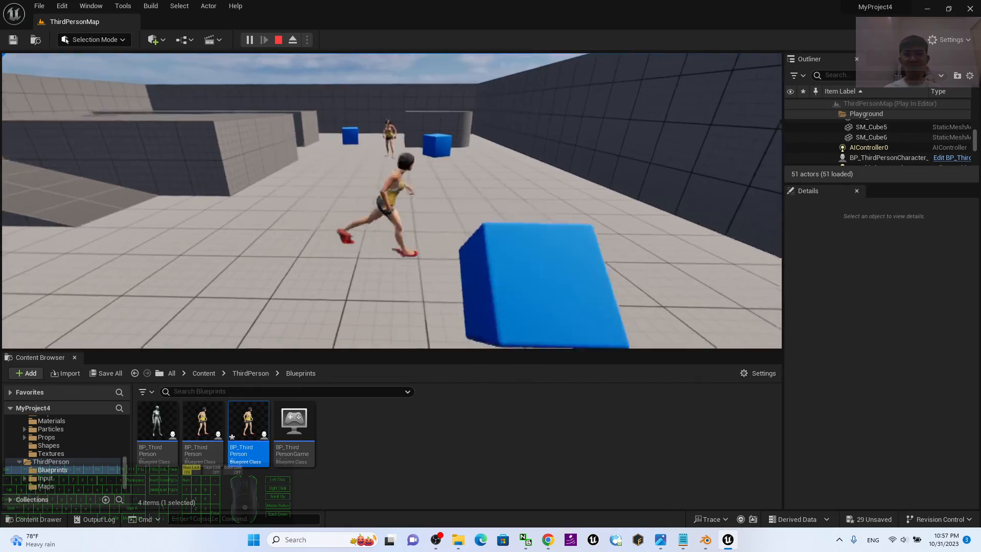
pyautogui.press('d')
pyautogui.press('space')
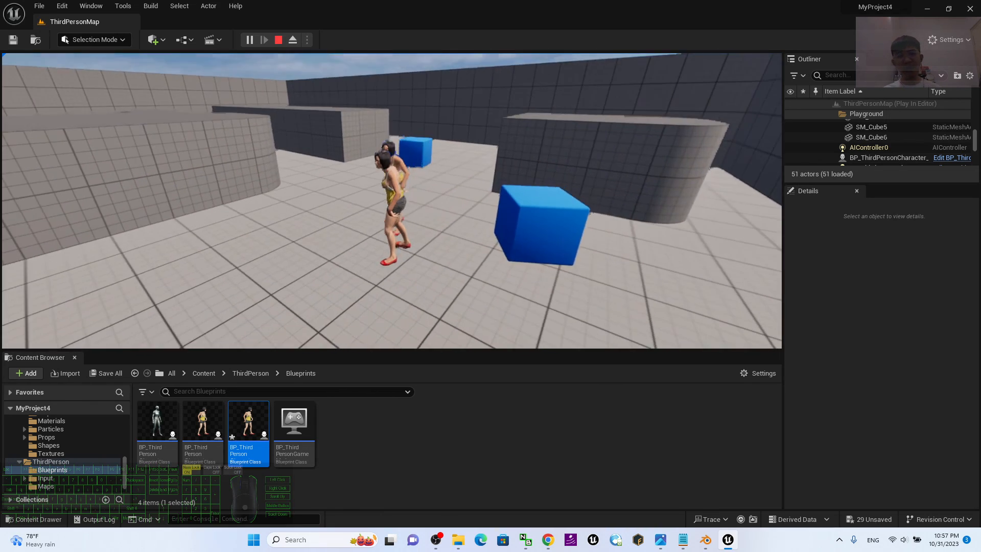
pyautogui.press('Escape')
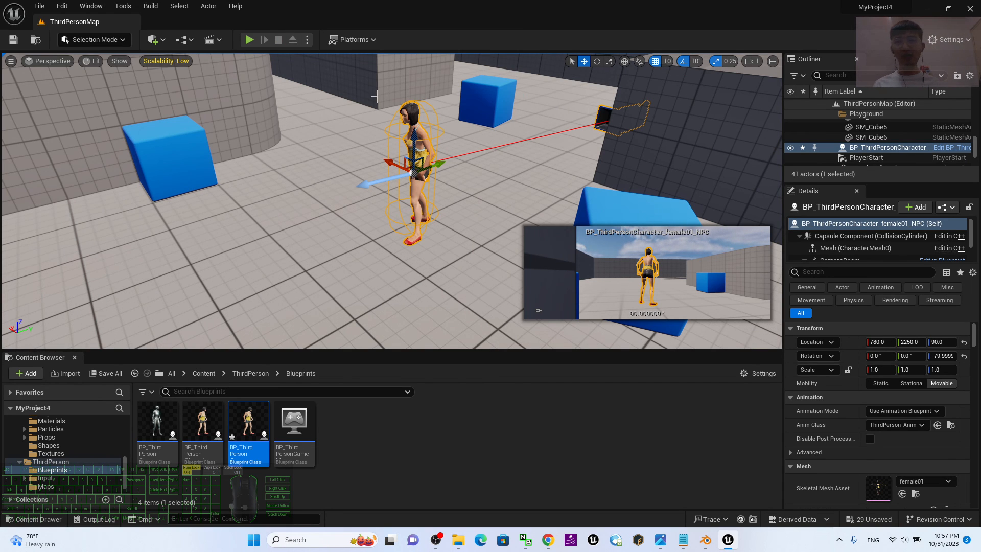
# Start another play session, run the avatar toward the NPC, jump it off the raised grey block, and stop playing.
pyautogui.click(249, 40)
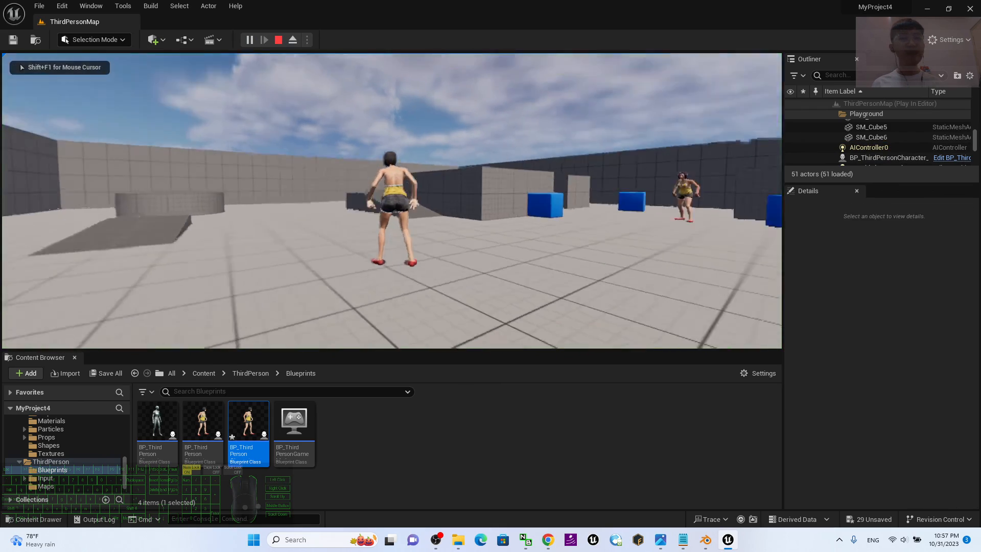
pyautogui.press('w')
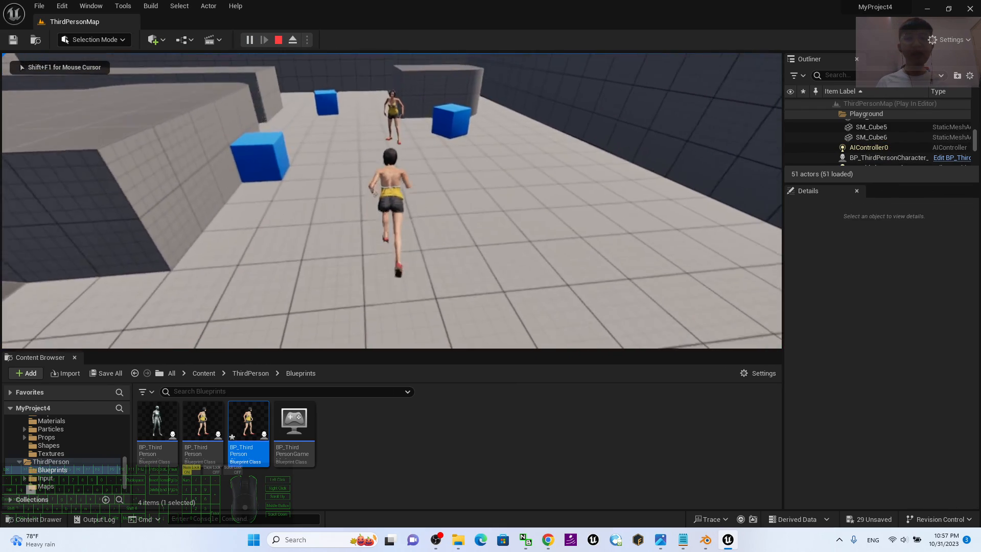
pyautogui.press('w')
pyautogui.press('space')
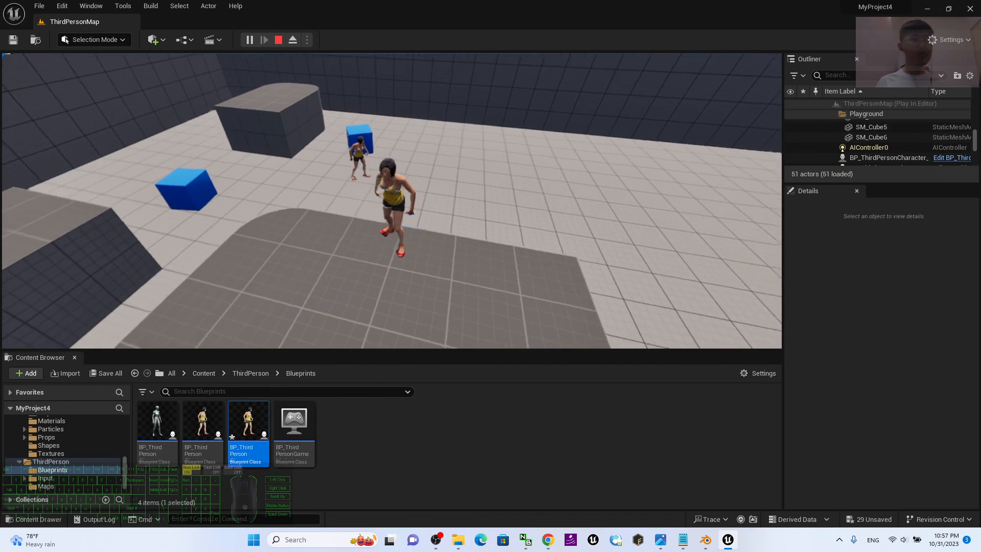
pyautogui.press('w')
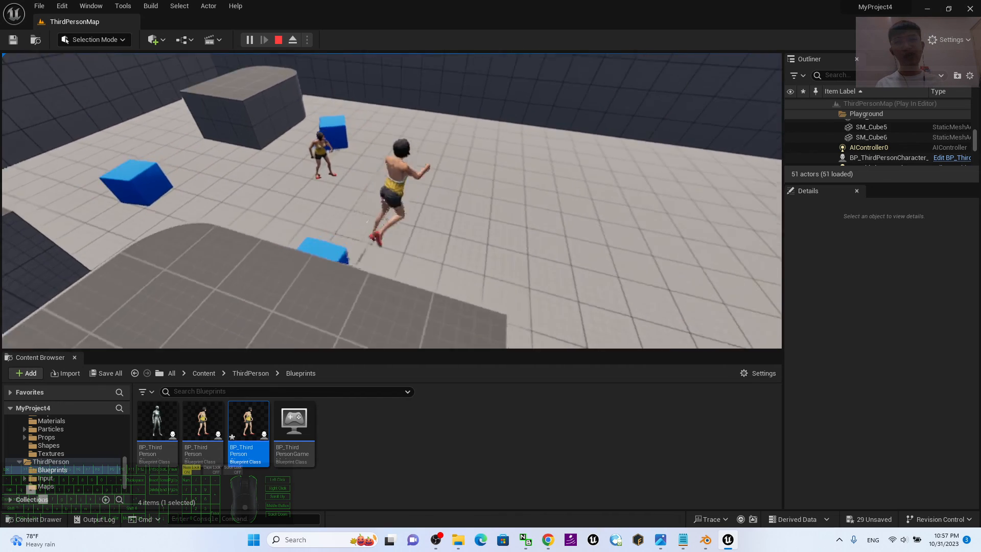
pyautogui.press('Escape')
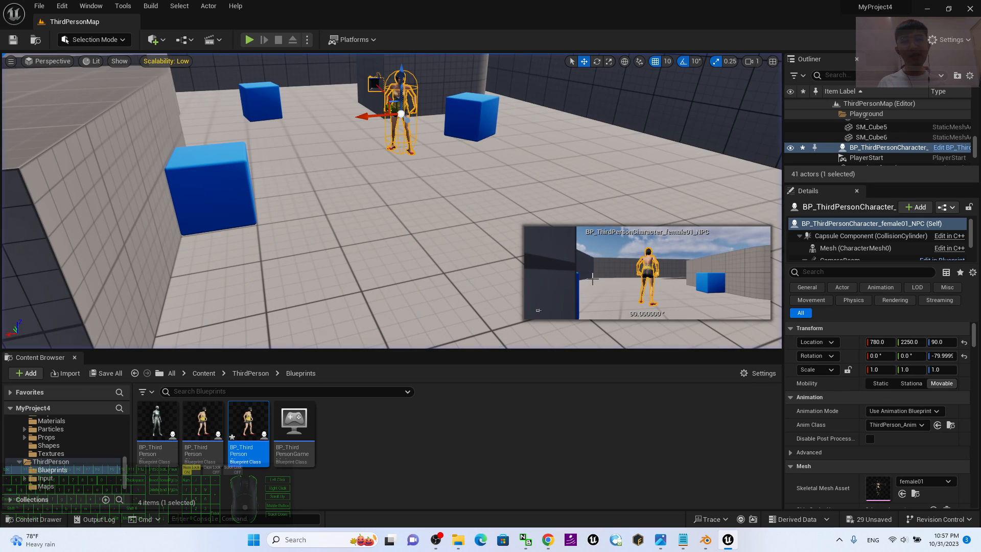
# Play the level once more, jump the avatar onto a blue cube, approach and leave the NPC, and stop playing.
pyautogui.click(250, 40)
pyautogui.click(532, 166)
pyautogui.press('w')
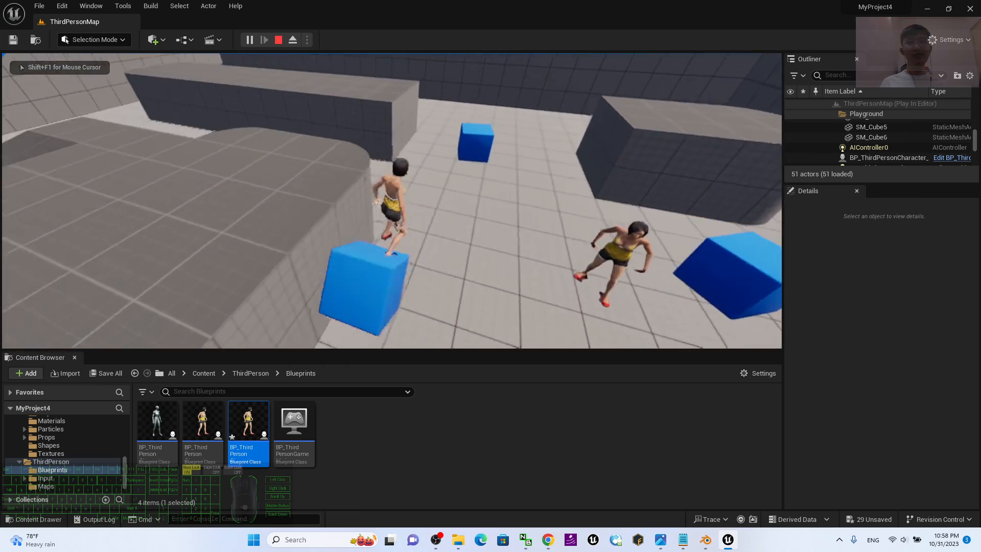
pyautogui.press('a')
pyautogui.press('space')
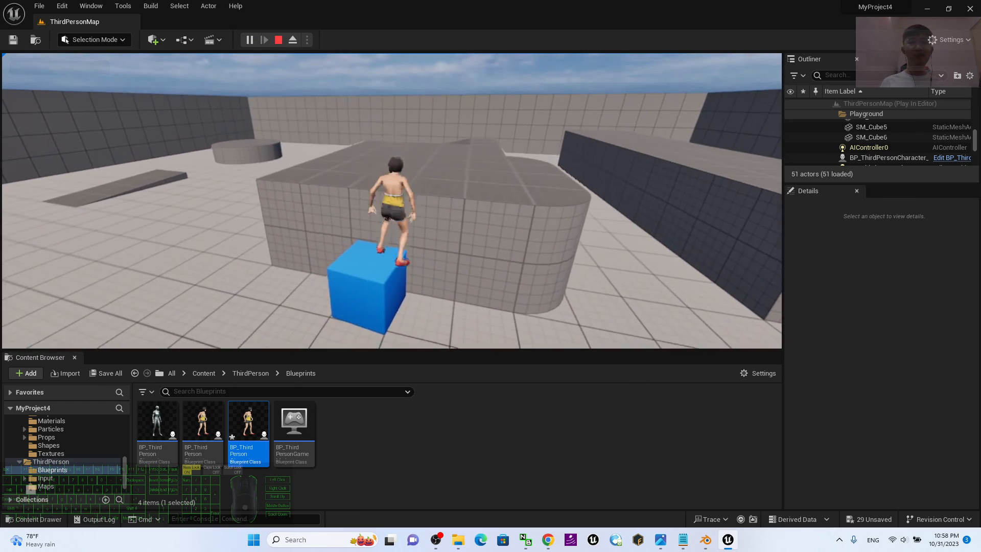
pyautogui.press('d')
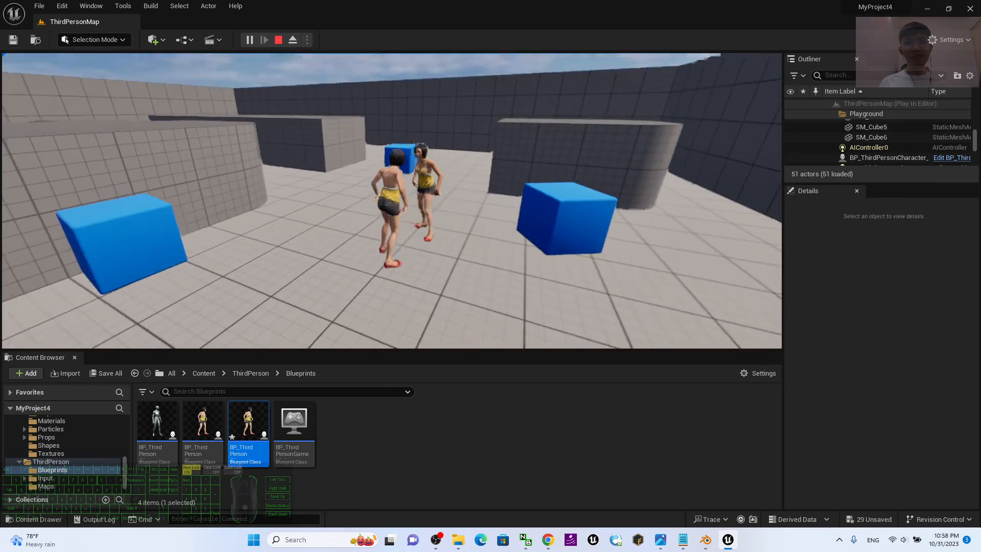
pyautogui.press('s')
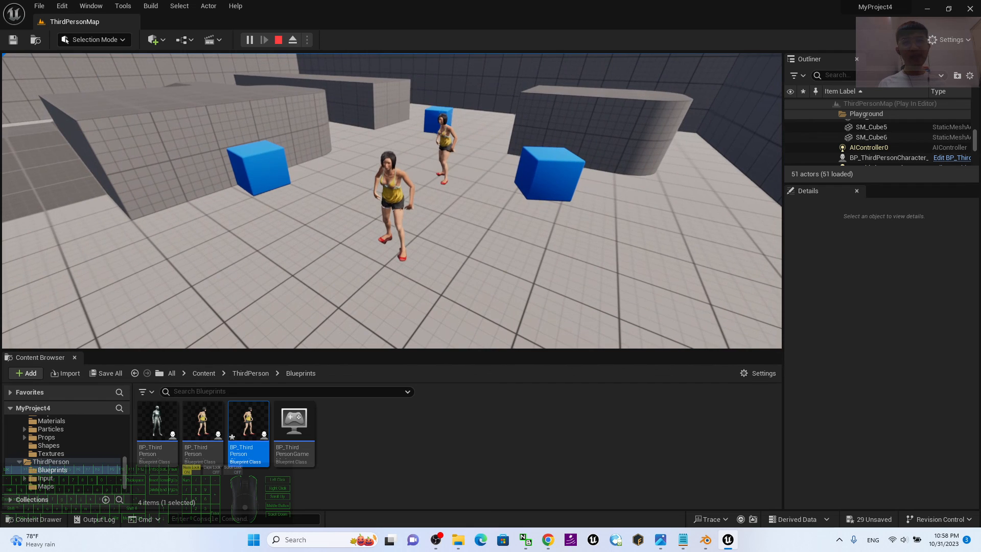
pyautogui.press('Escape')
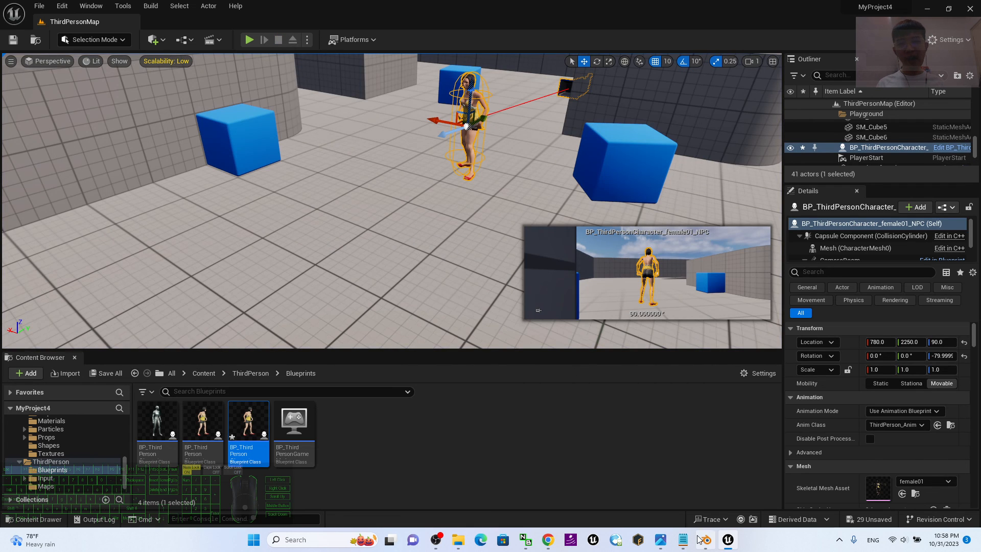
# Switch to Photos to view cover (2010).jpg and bring up the OBS window.
pyautogui.click(659, 539)
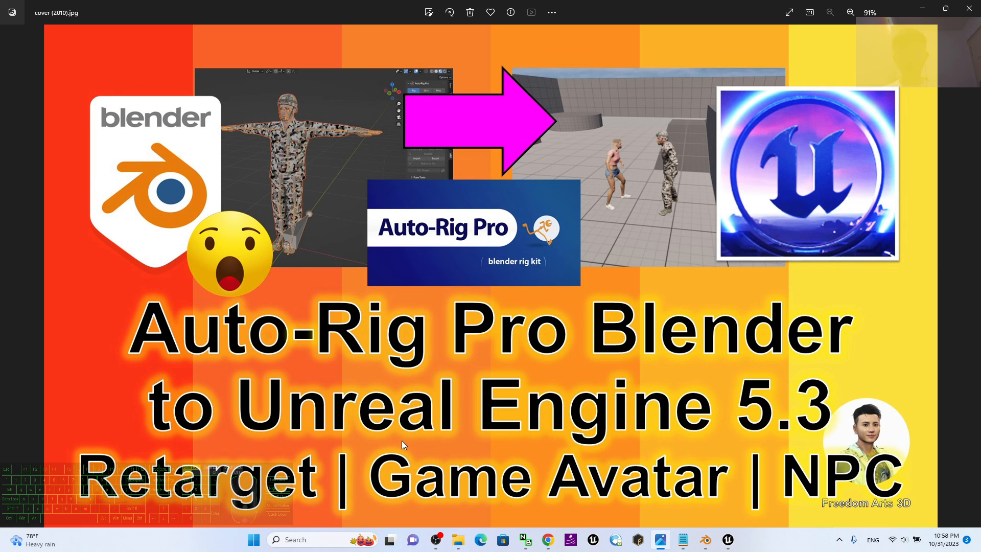
pyautogui.click(437, 542)
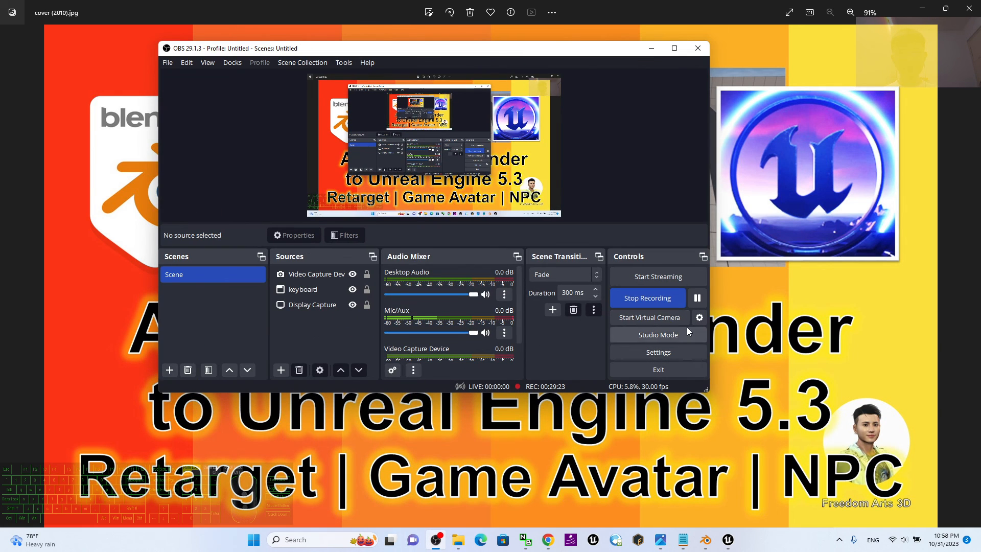